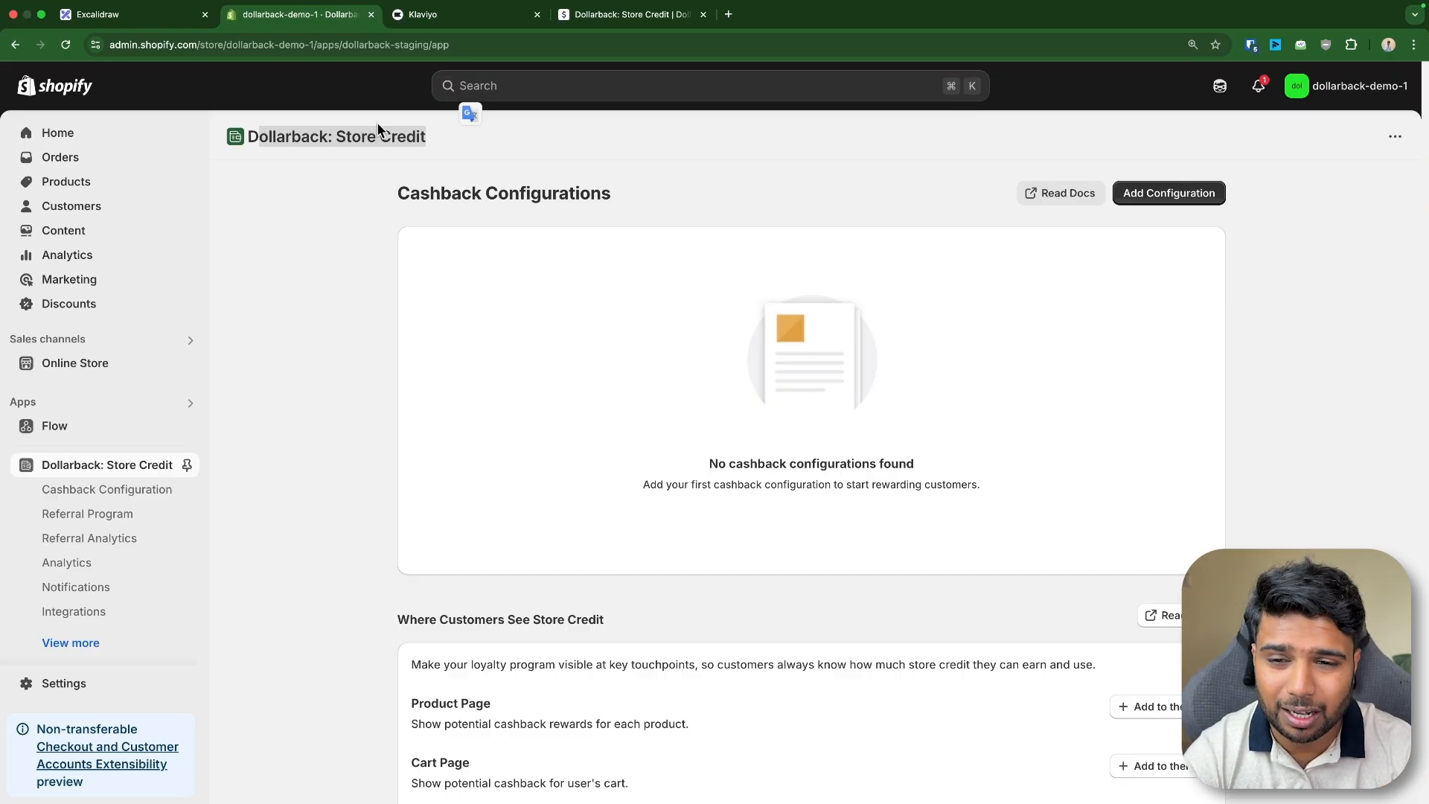
- Point out the Dollarback: Store Credit app title and its empty Cashback Configurations page in the store admin
triple_click(370, 138)
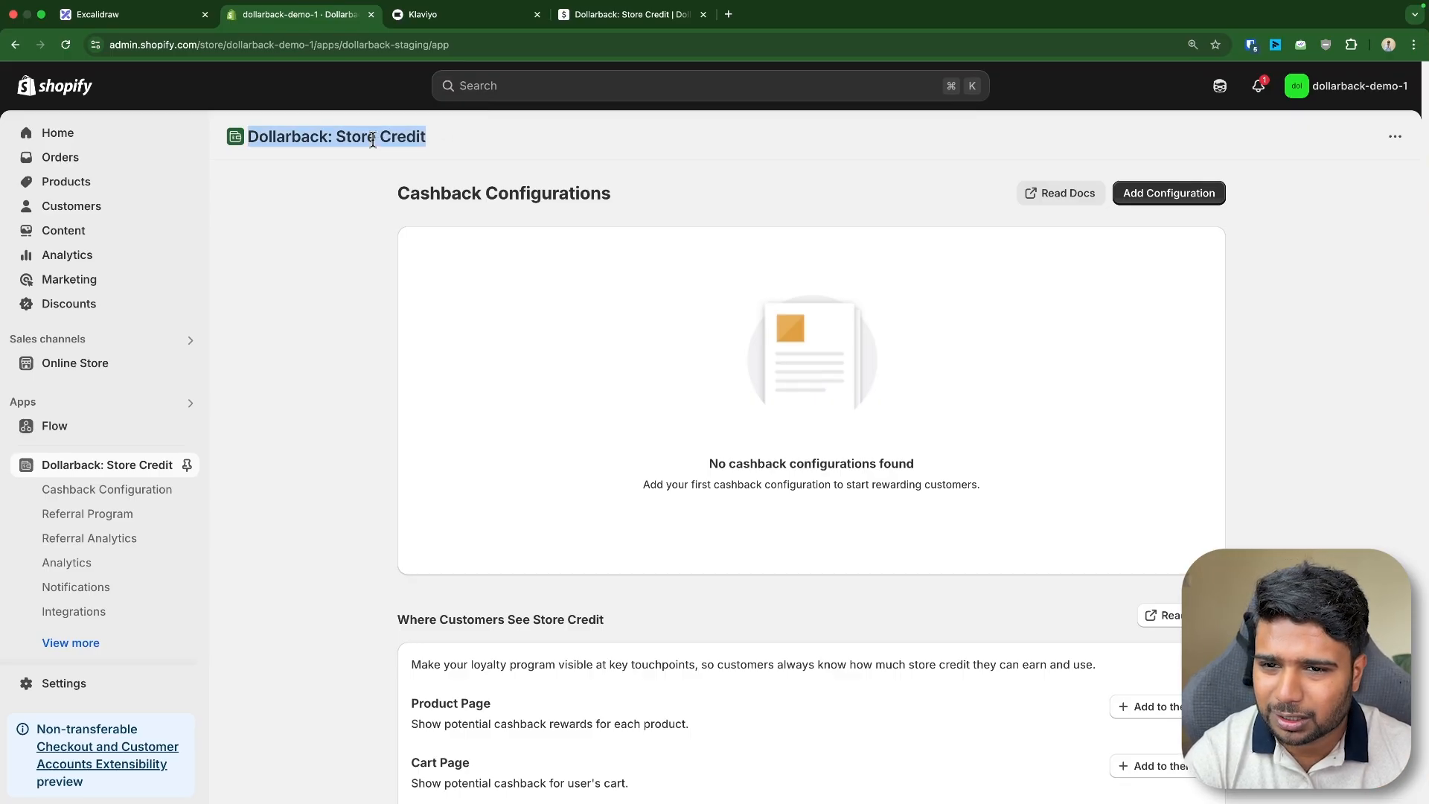
triple_click(515, 192)
click(302, 247)
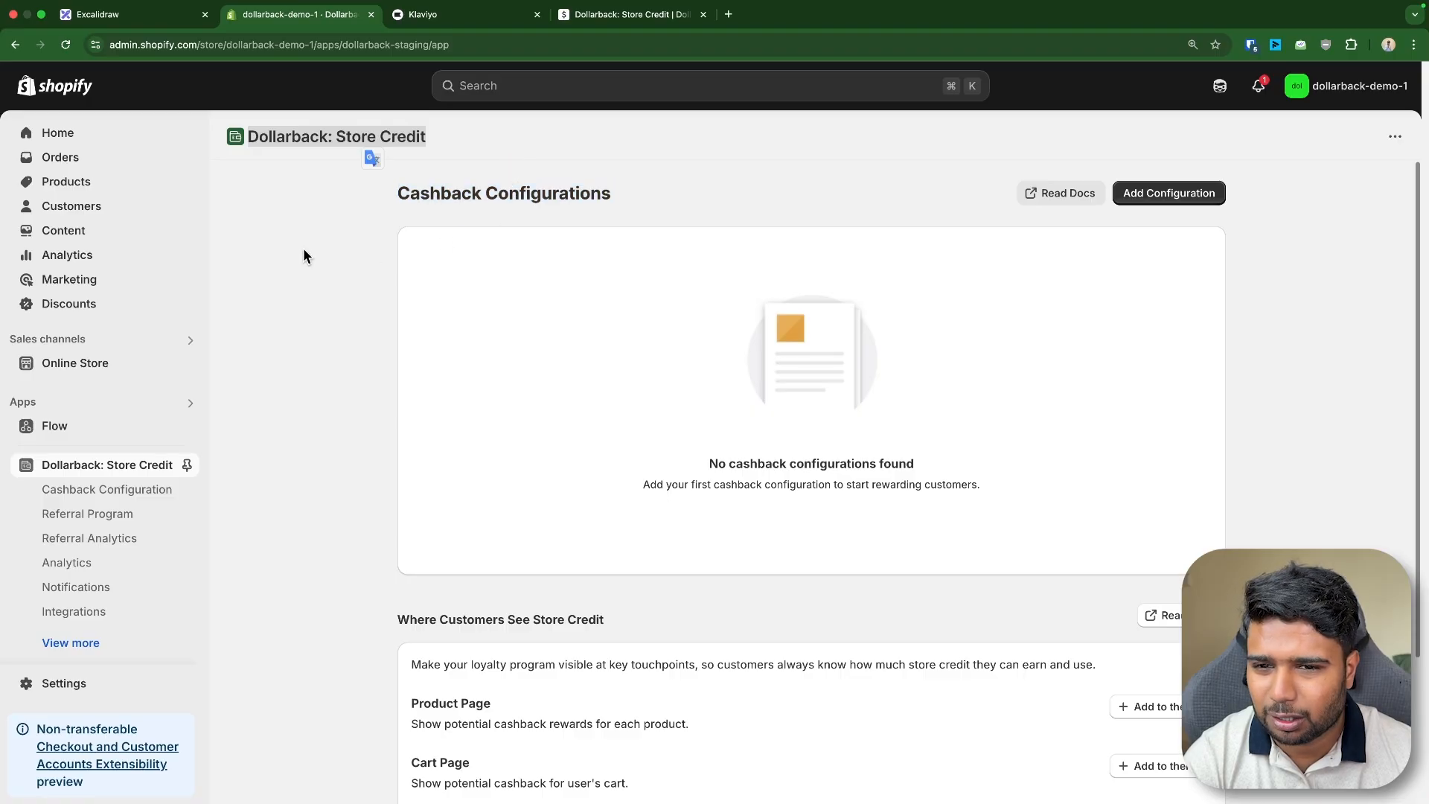
click(324, 128)
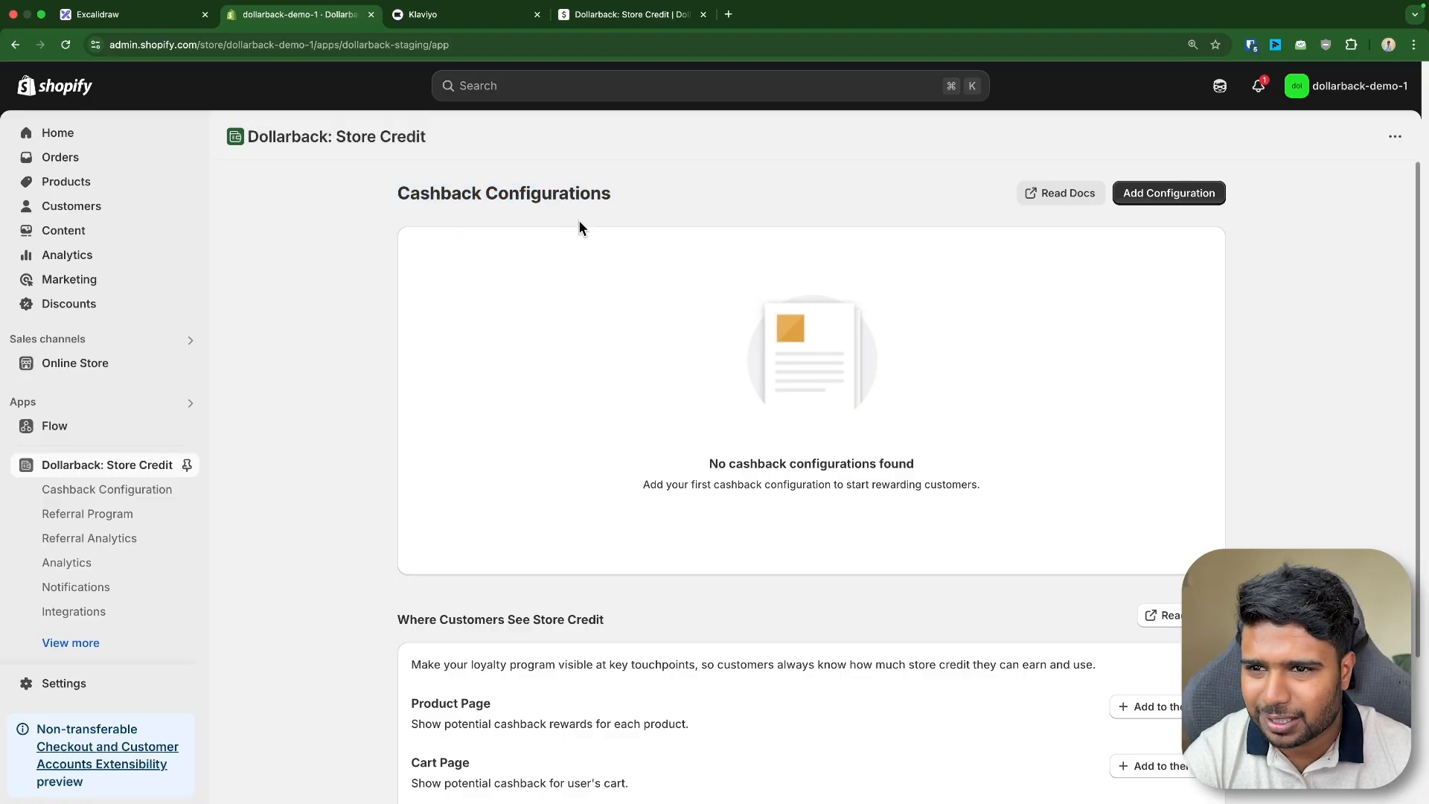
- Switch to the Dollarback help docs and review the Free plan's order limit and features in the pricing table
click(579, 14)
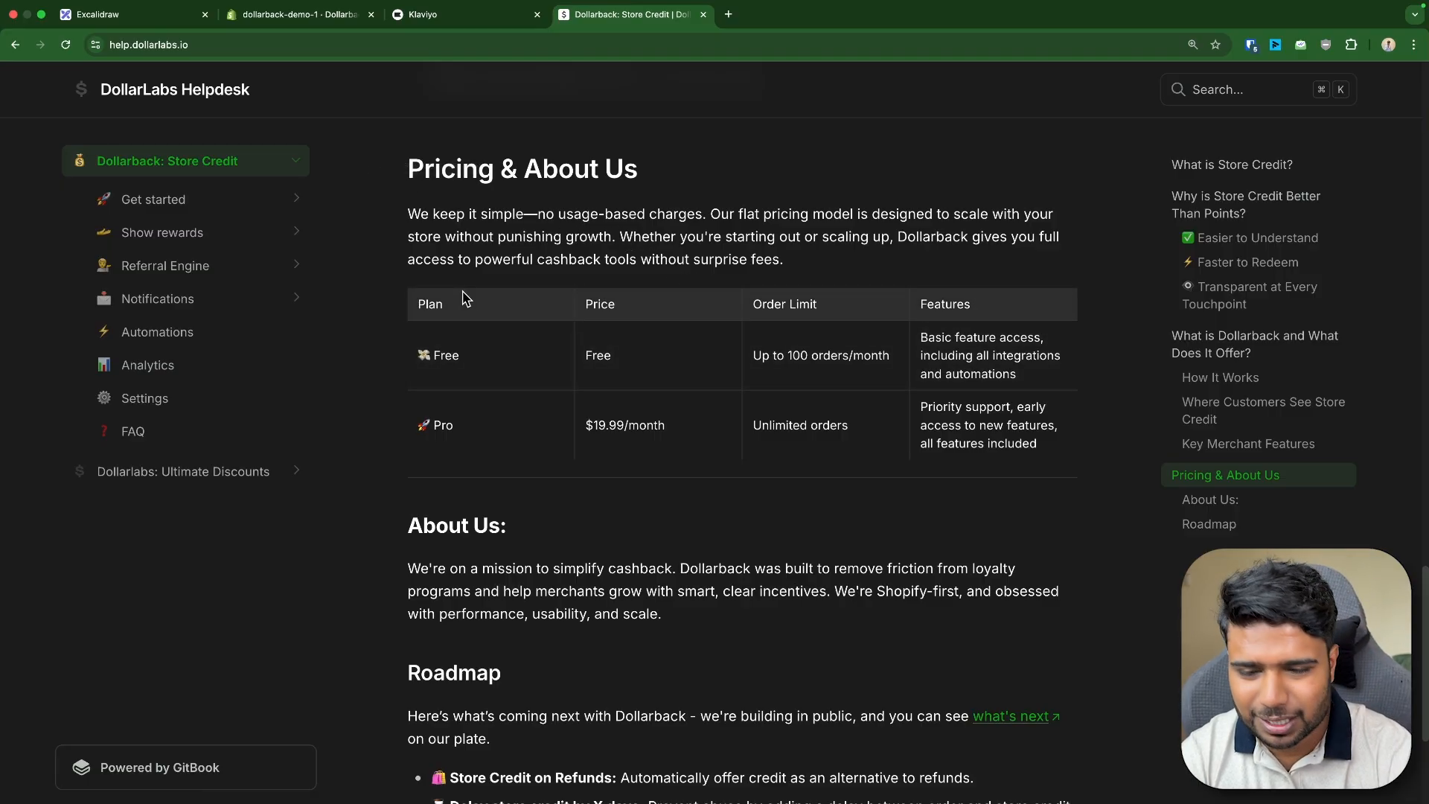
drag(428, 355, 483, 365)
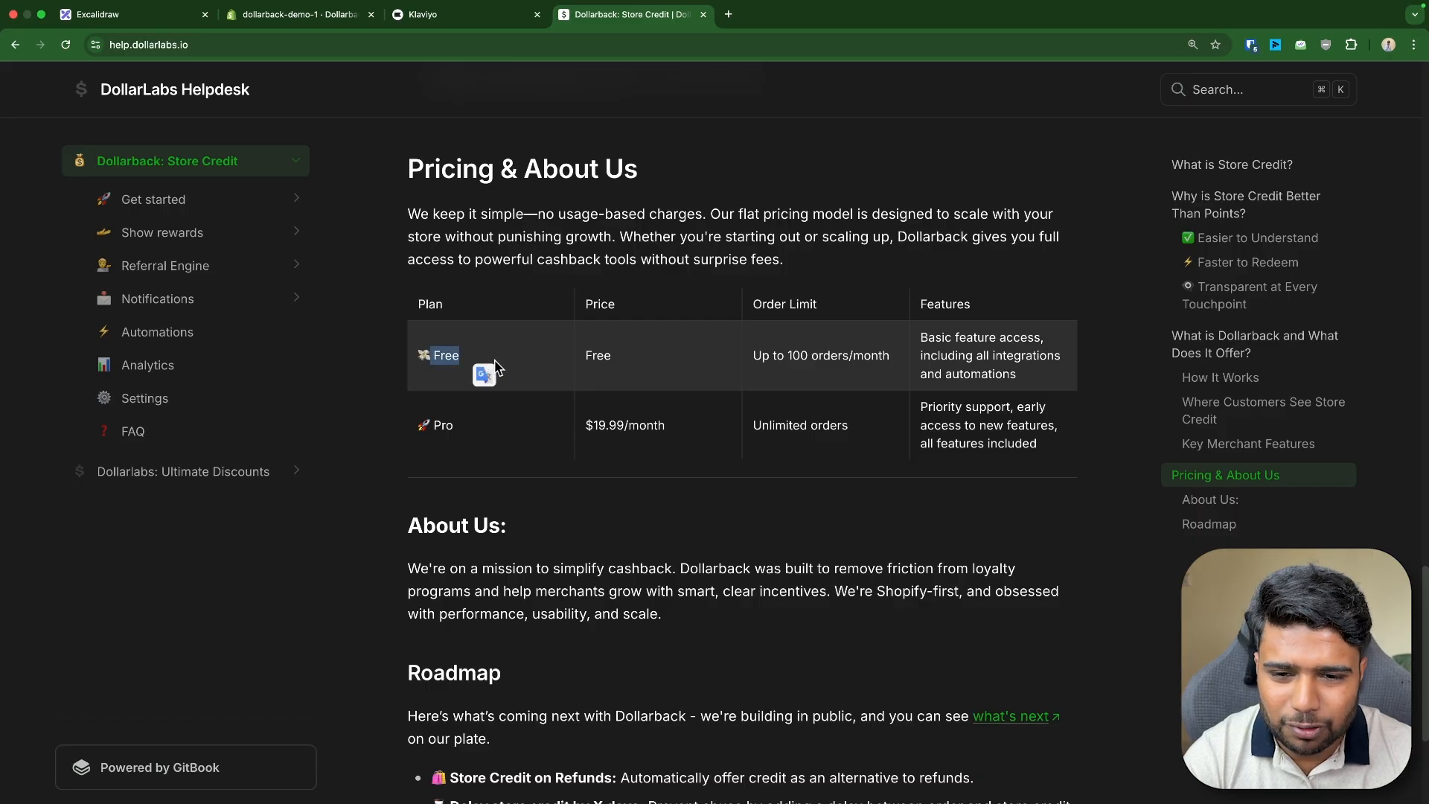
triple_click(774, 357)
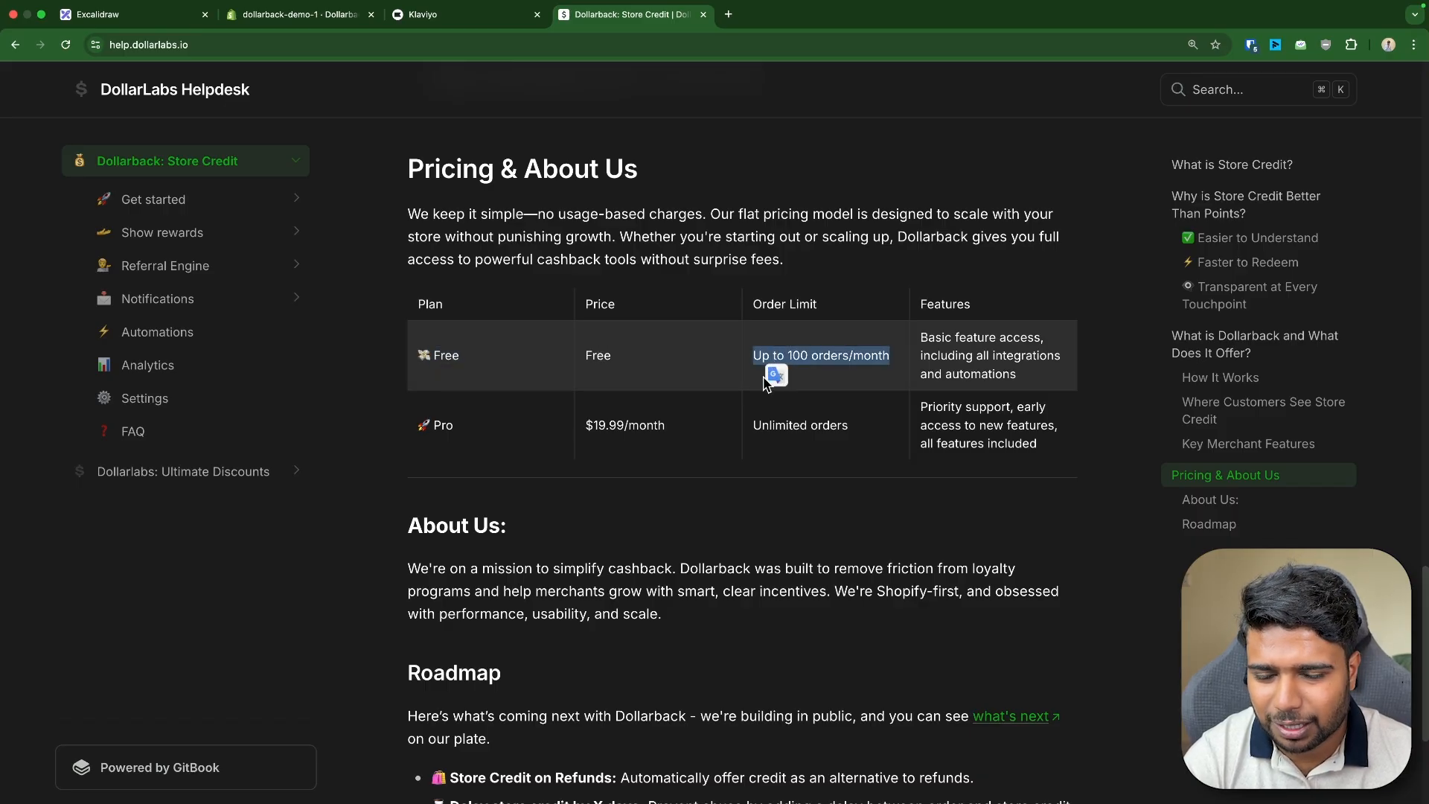
triple_click(800, 359)
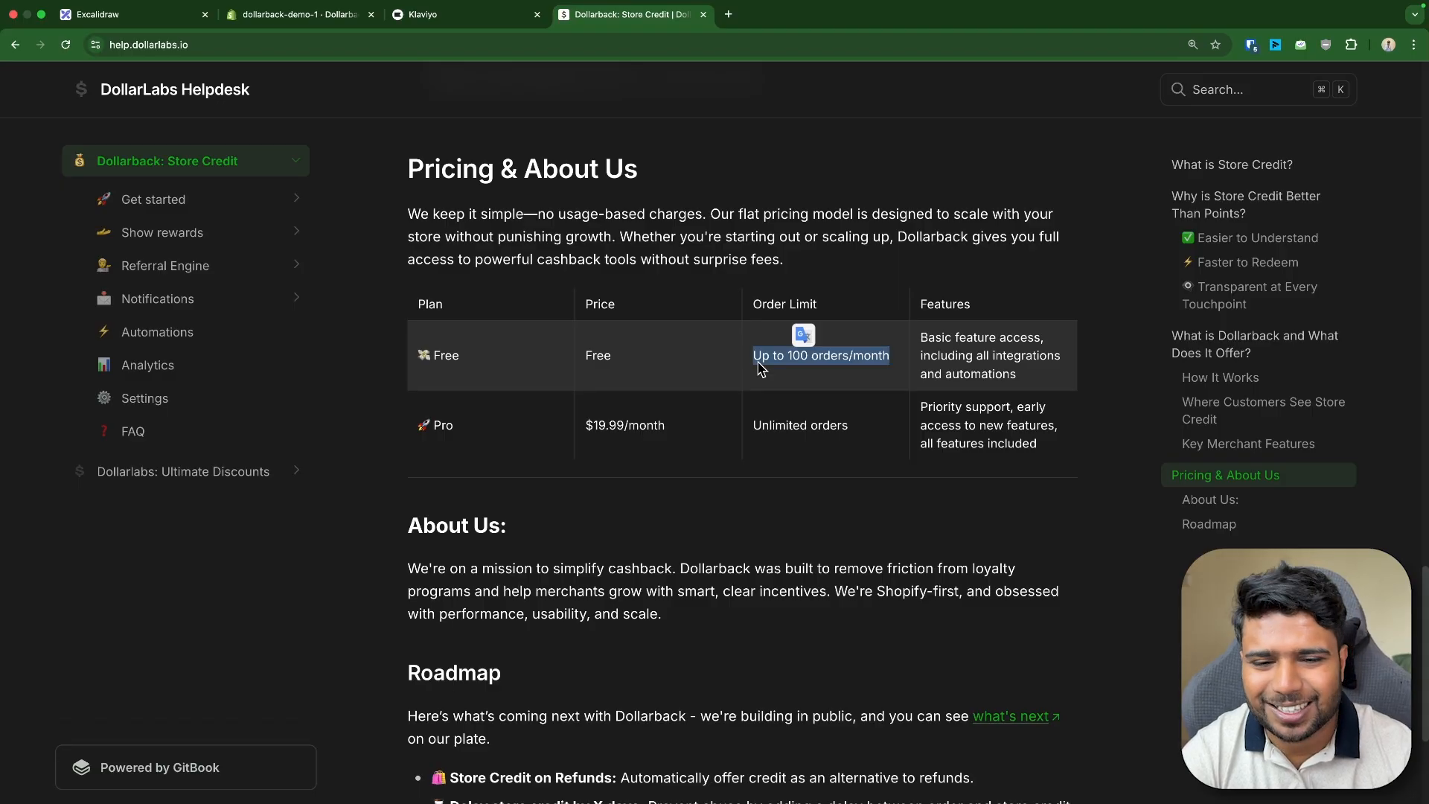
drag(416, 298, 1042, 446)
click(1042, 446)
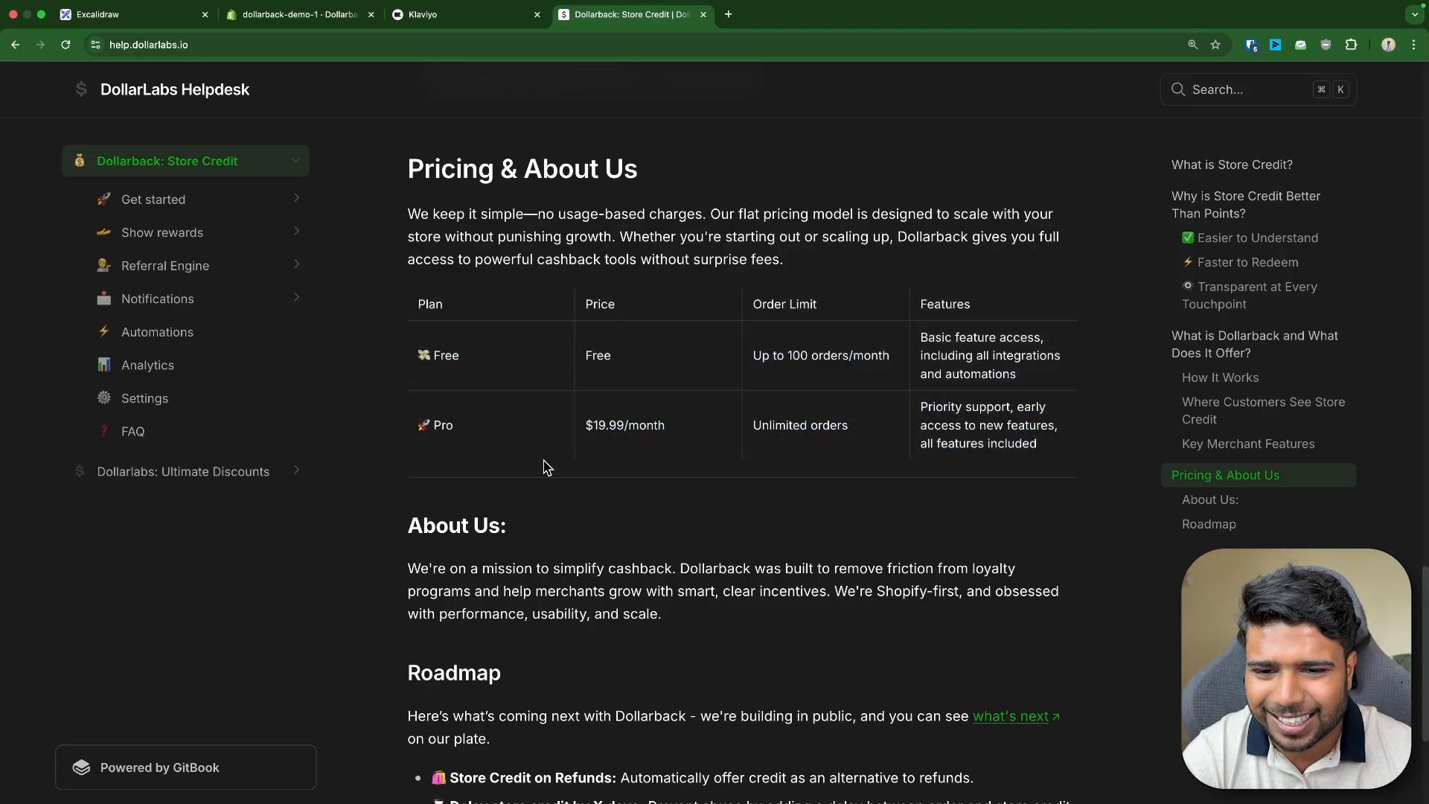
drag(420, 426, 1045, 445)
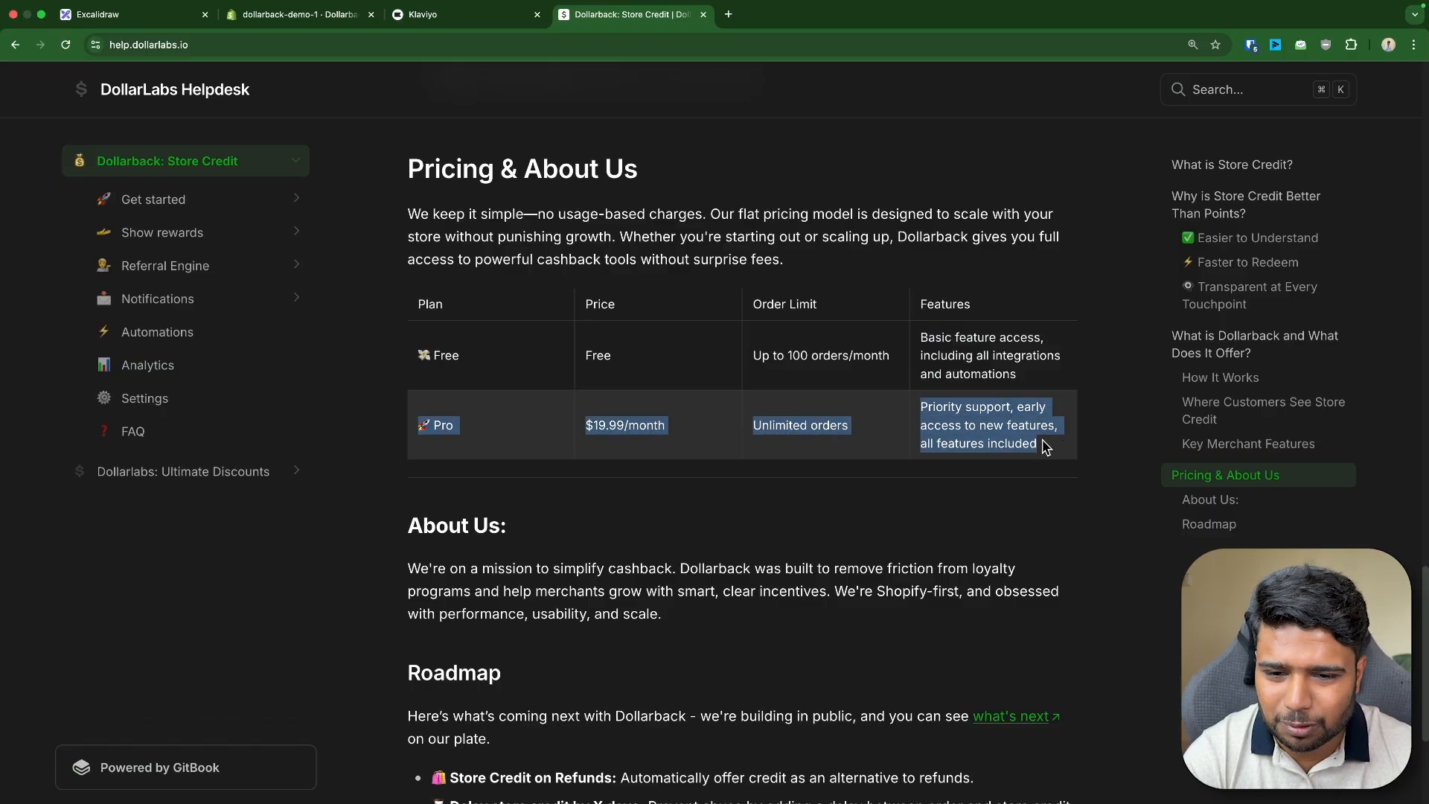
- Review the Pro plan's $19.99/month price, unlimited orders and features against the Free plan
drag(418, 353, 1041, 383)
click(1041, 383)
triple_click(603, 420)
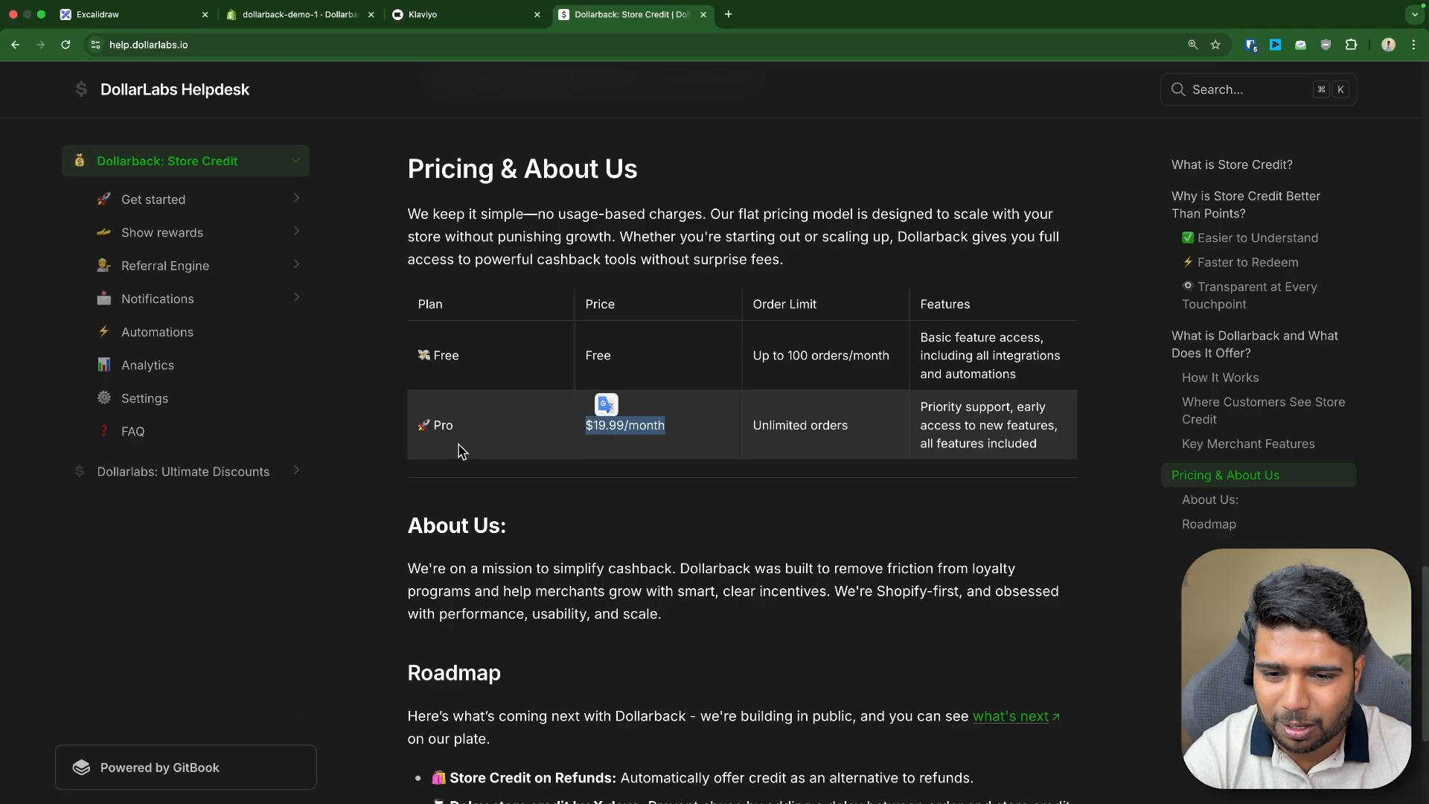
click(561, 465)
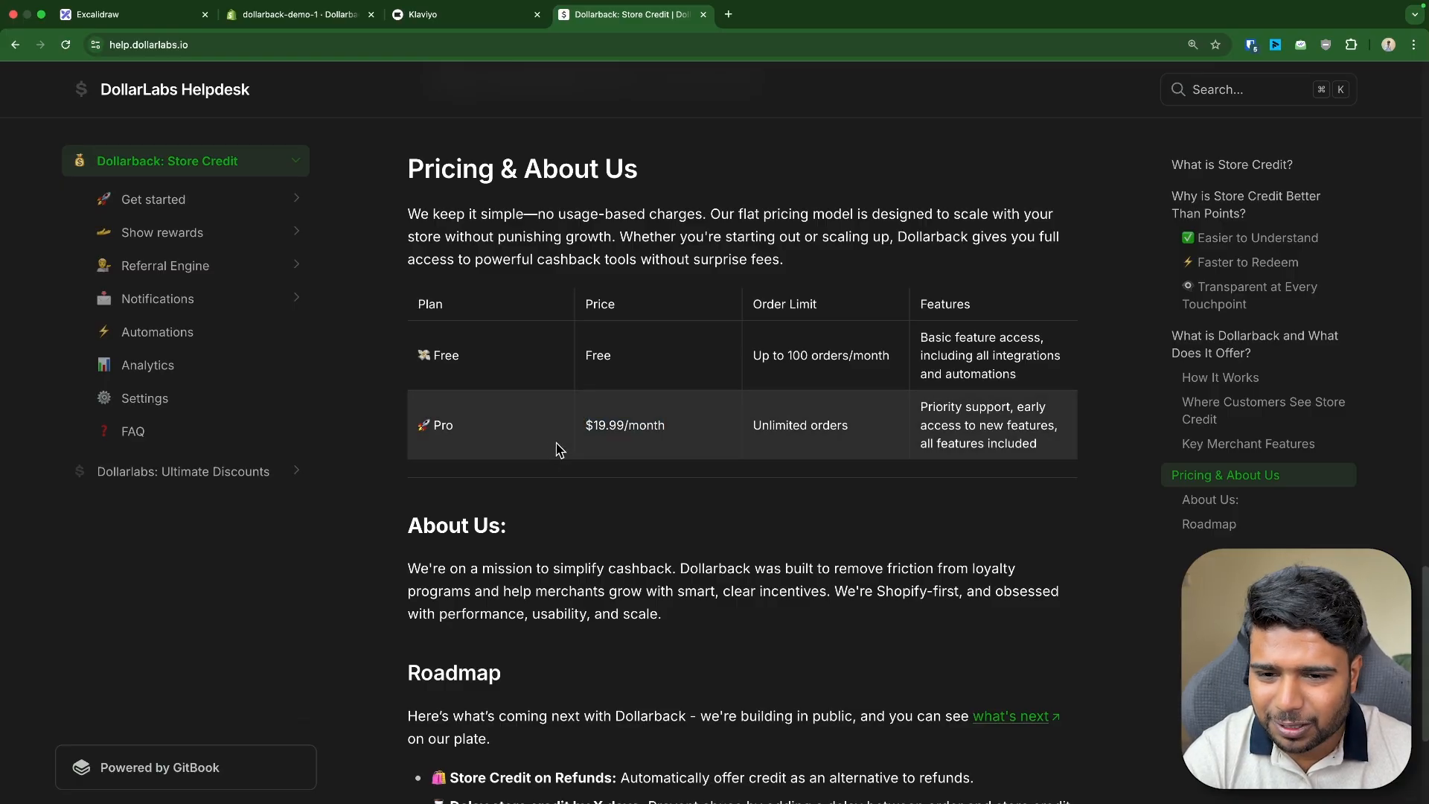
drag(417, 351, 625, 372)
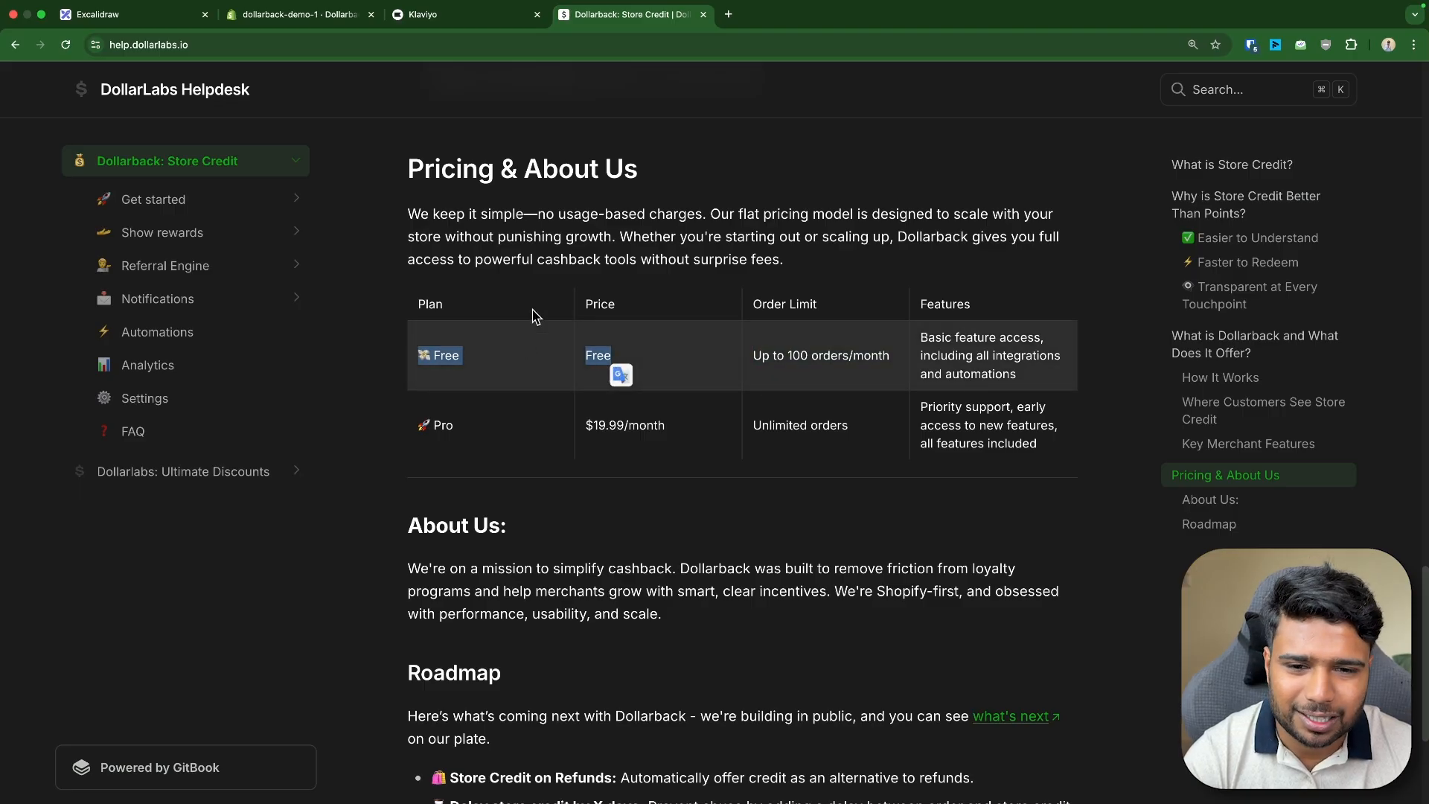
click(542, 264)
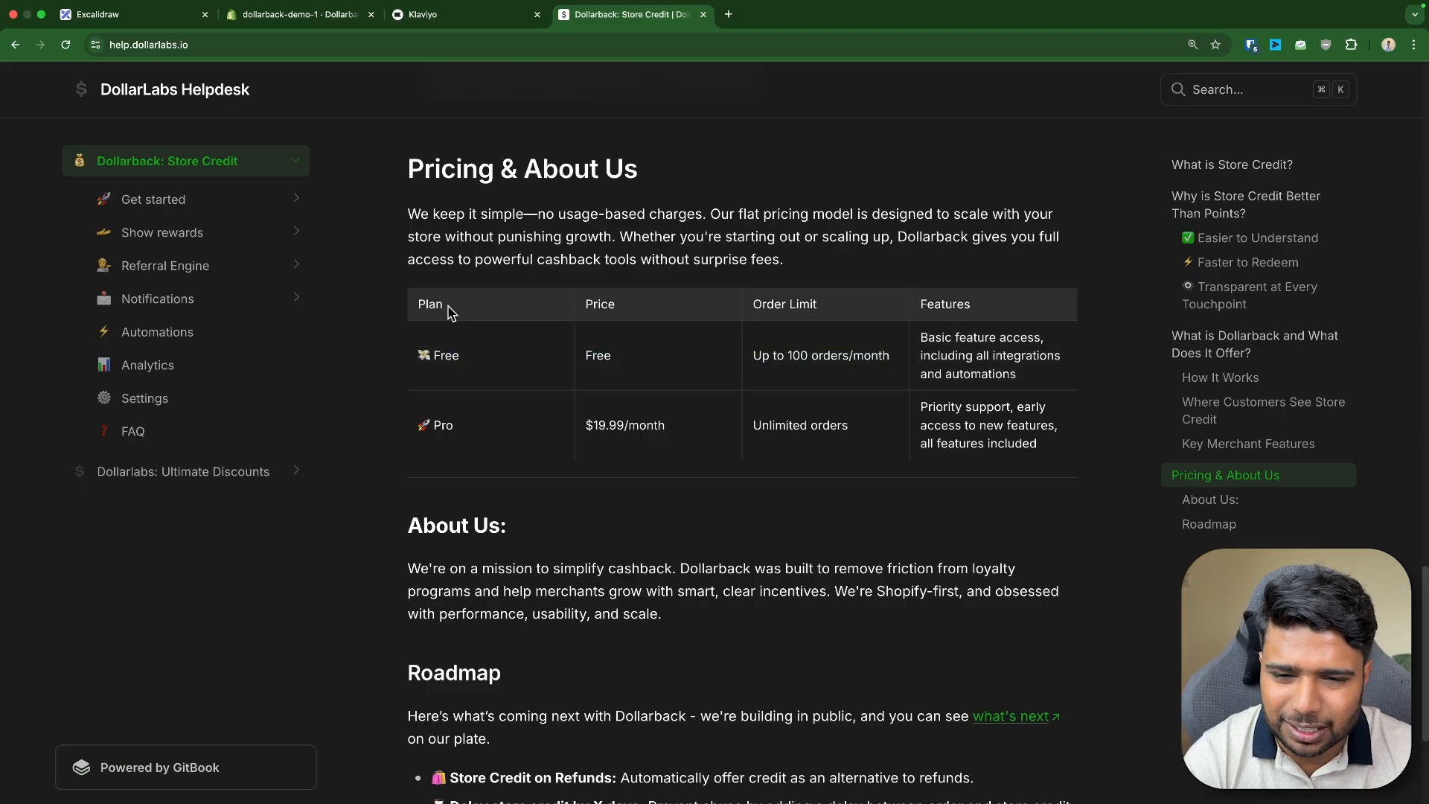
drag(418, 347, 1039, 450)
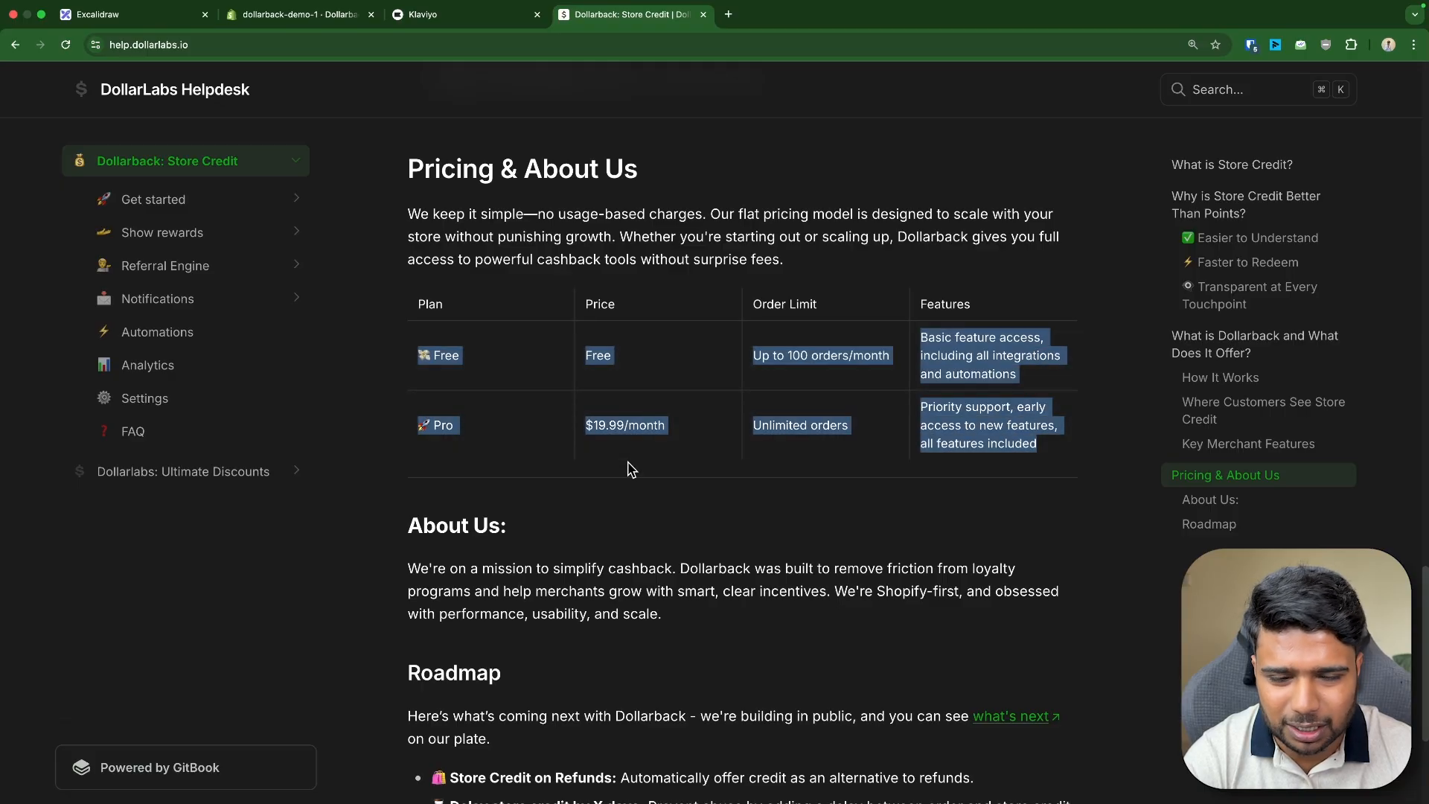
triple_click(624, 423)
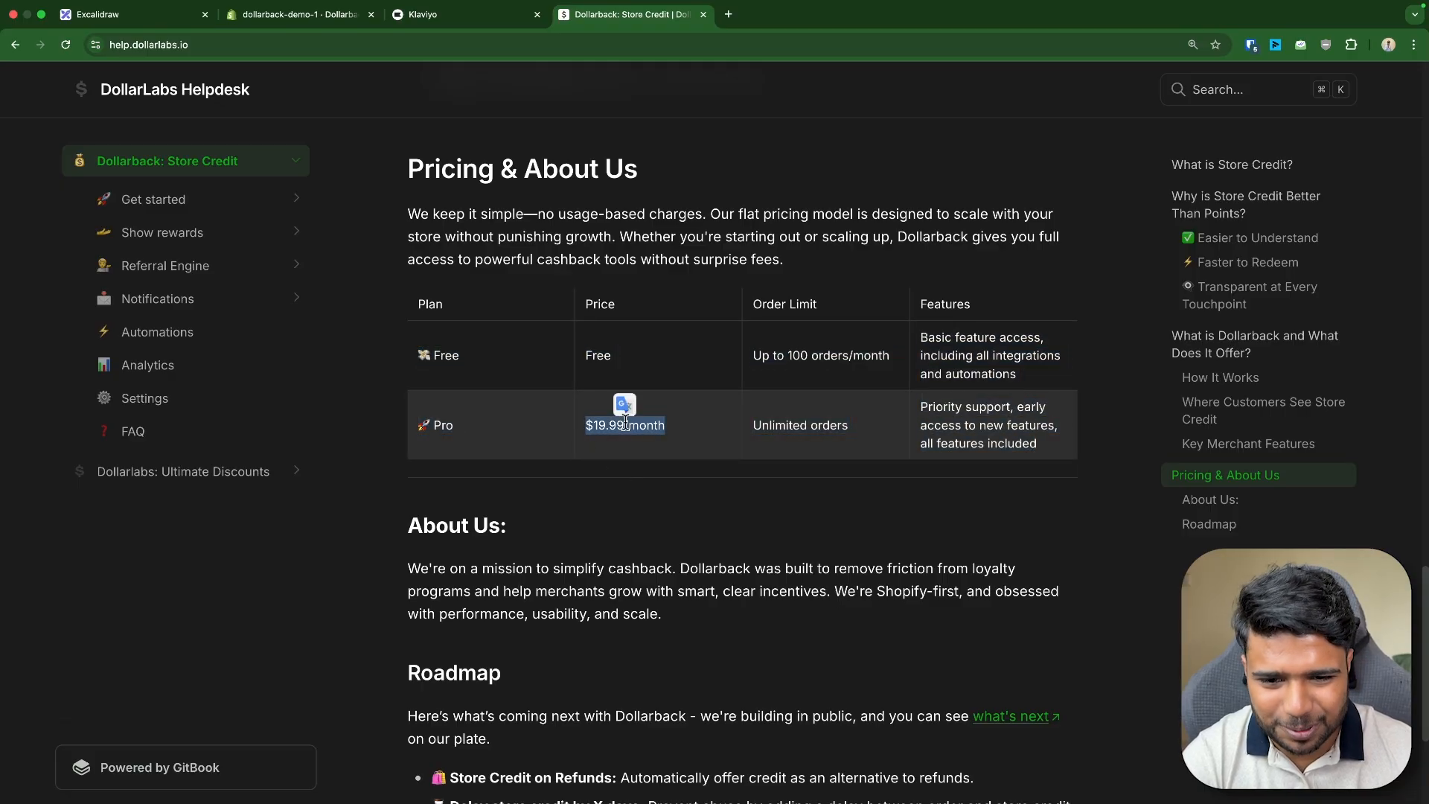
click(624, 421)
triple_click(621, 426)
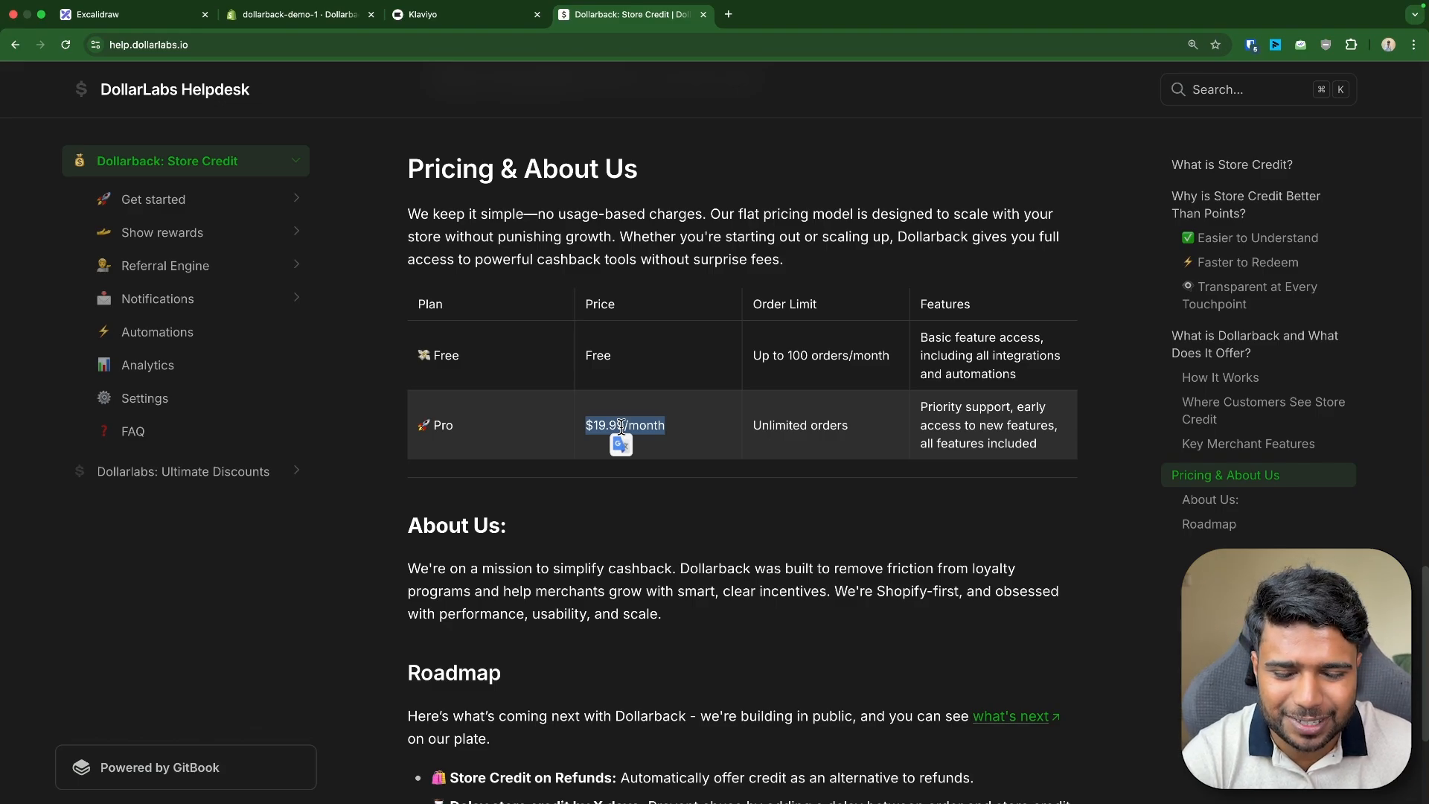
click(649, 195)
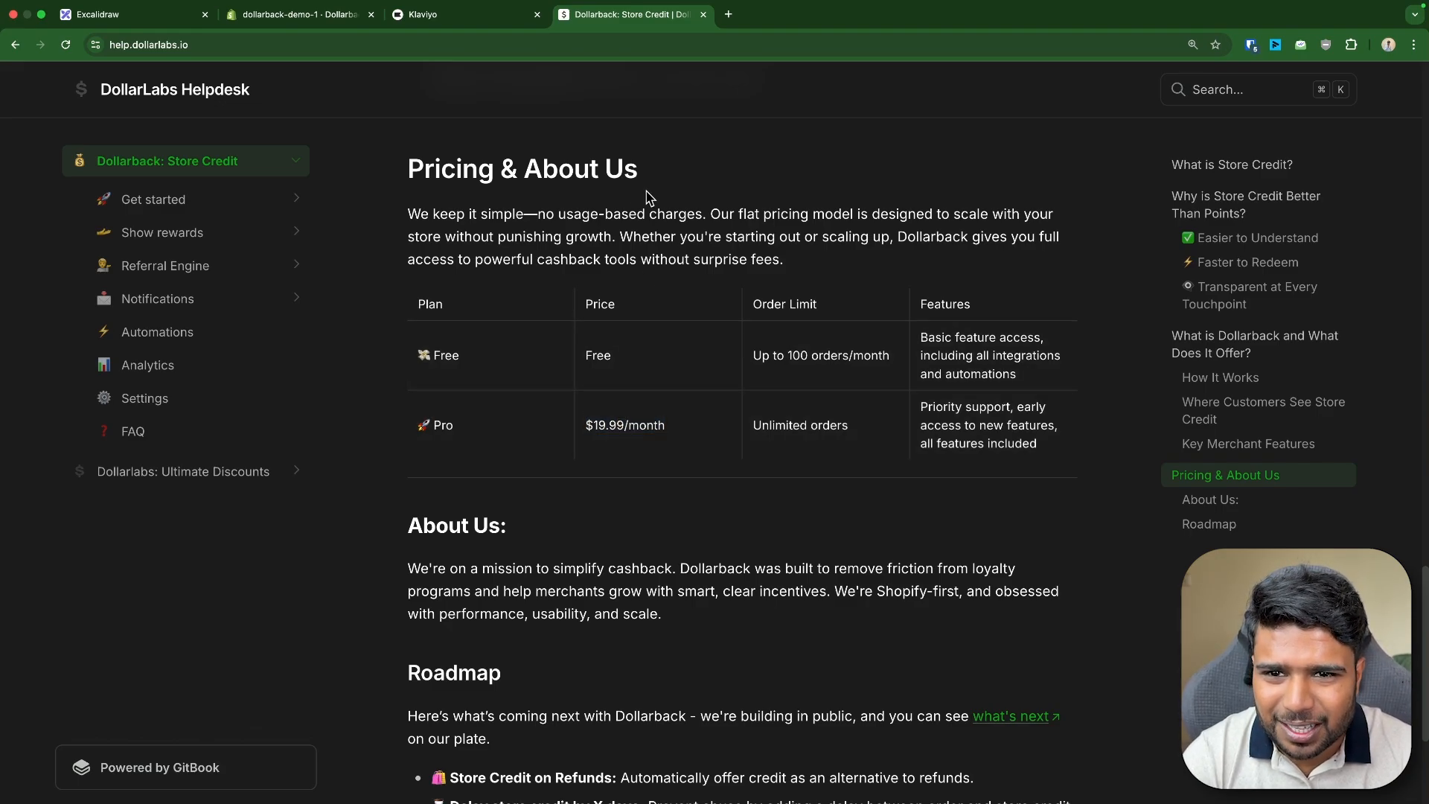
- Open the Dollarback app store listing in a new tab and review its pricing section
key(super+t)
click(346, 74)
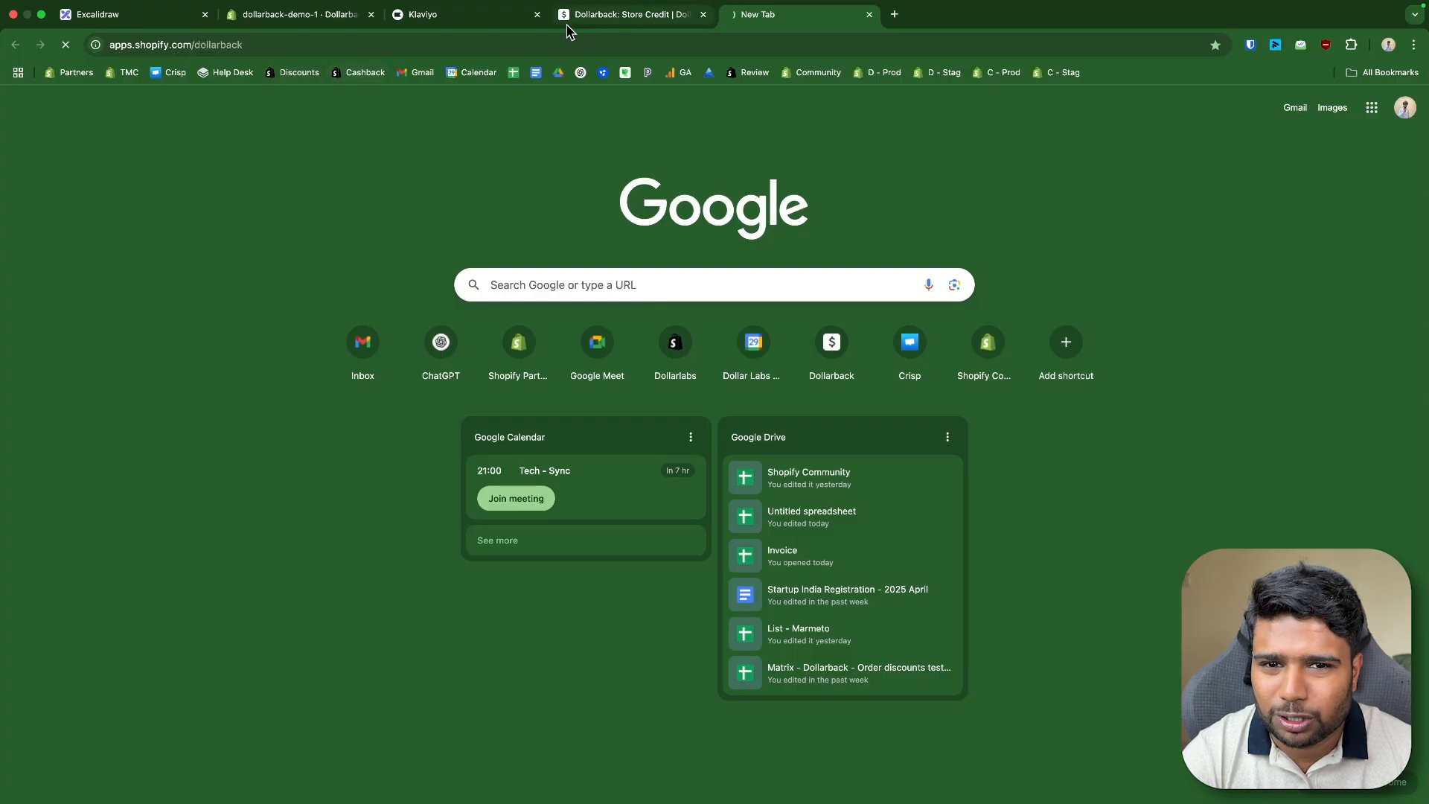
click(659, 17)
click(757, 17)
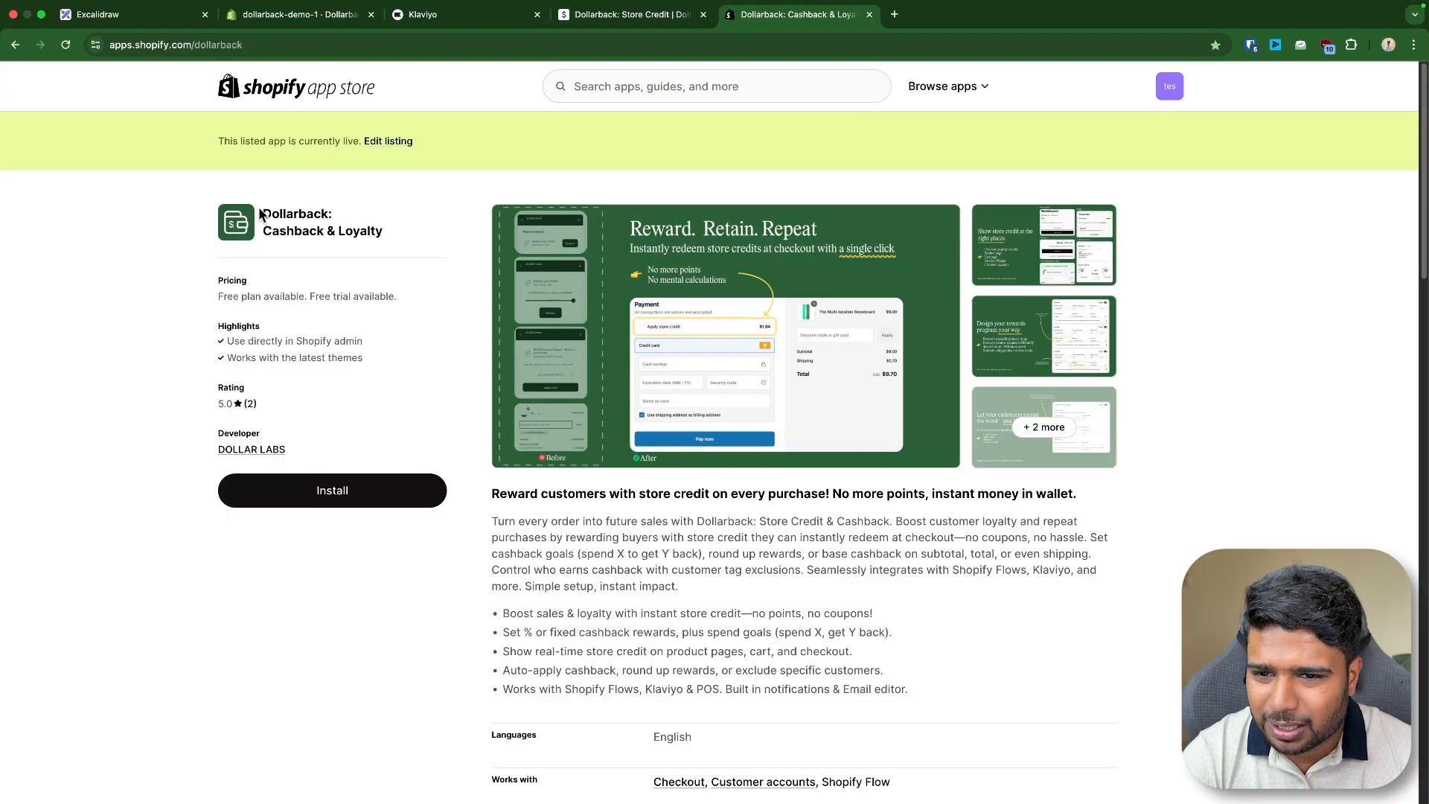
drag(263, 215, 379, 247)
scroll(543, 357, down, 8)
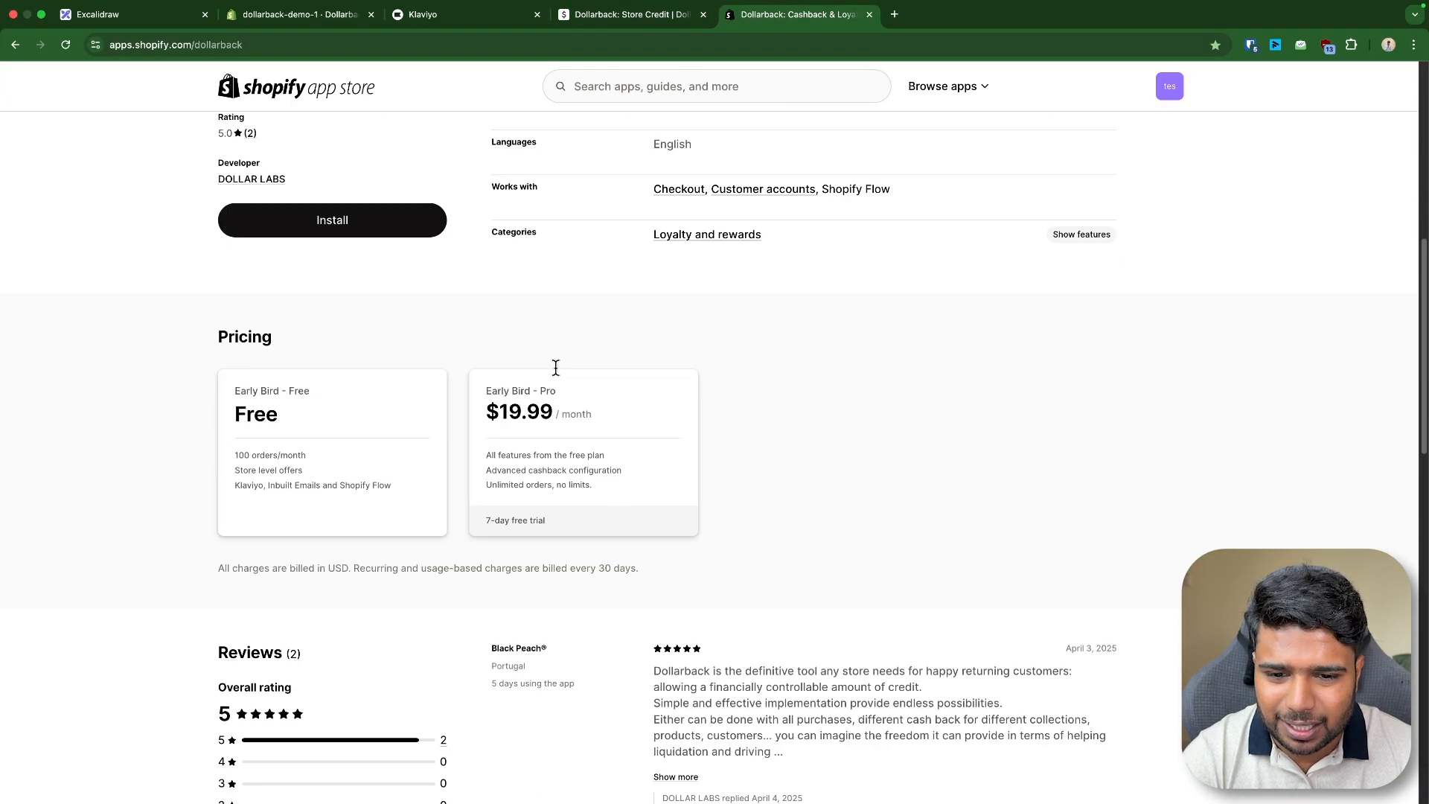
scroll(555, 372, up, 4)
- Switch to the whiteboard and review the cashback types table of config types, applicability and combinations
click(238, 14)
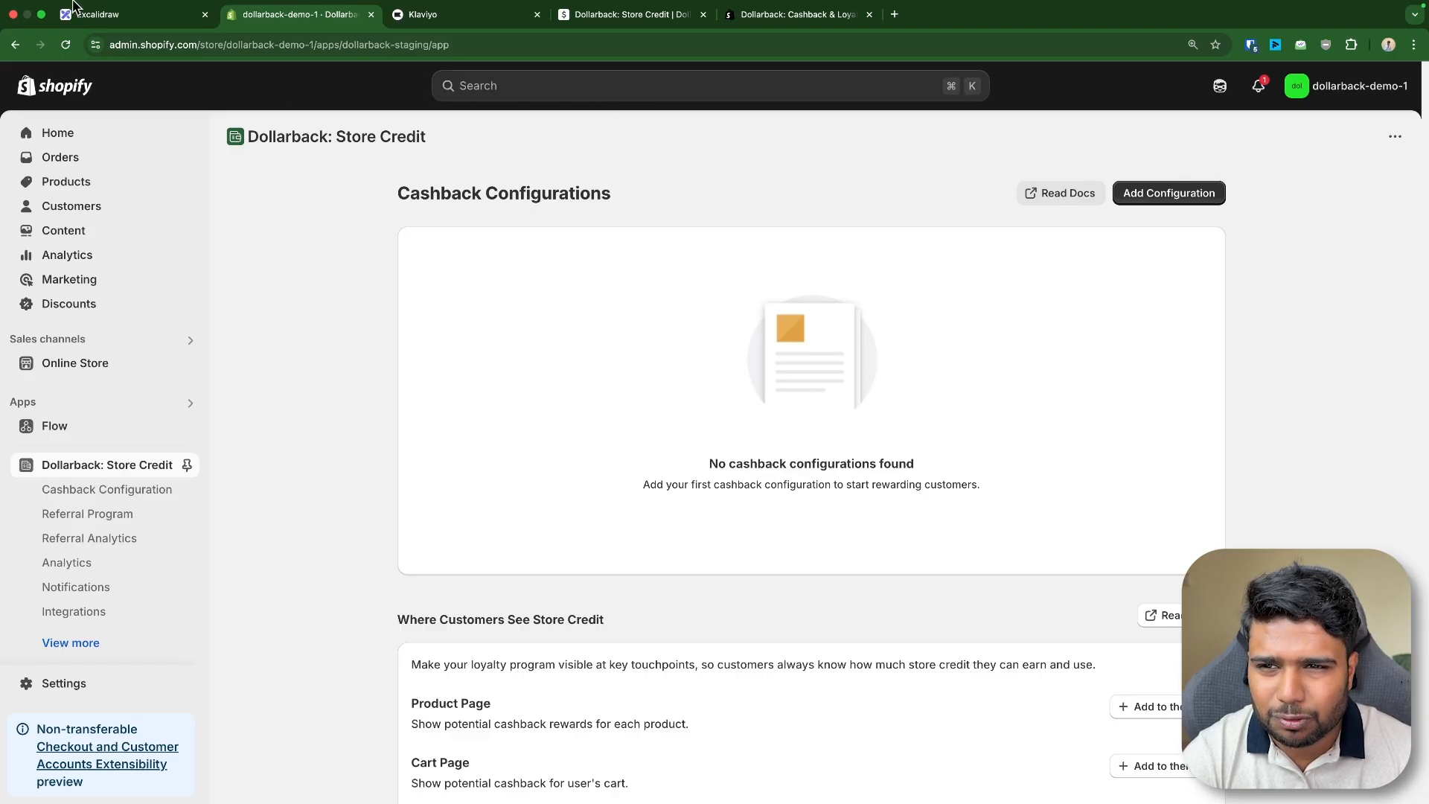
click(104, 32)
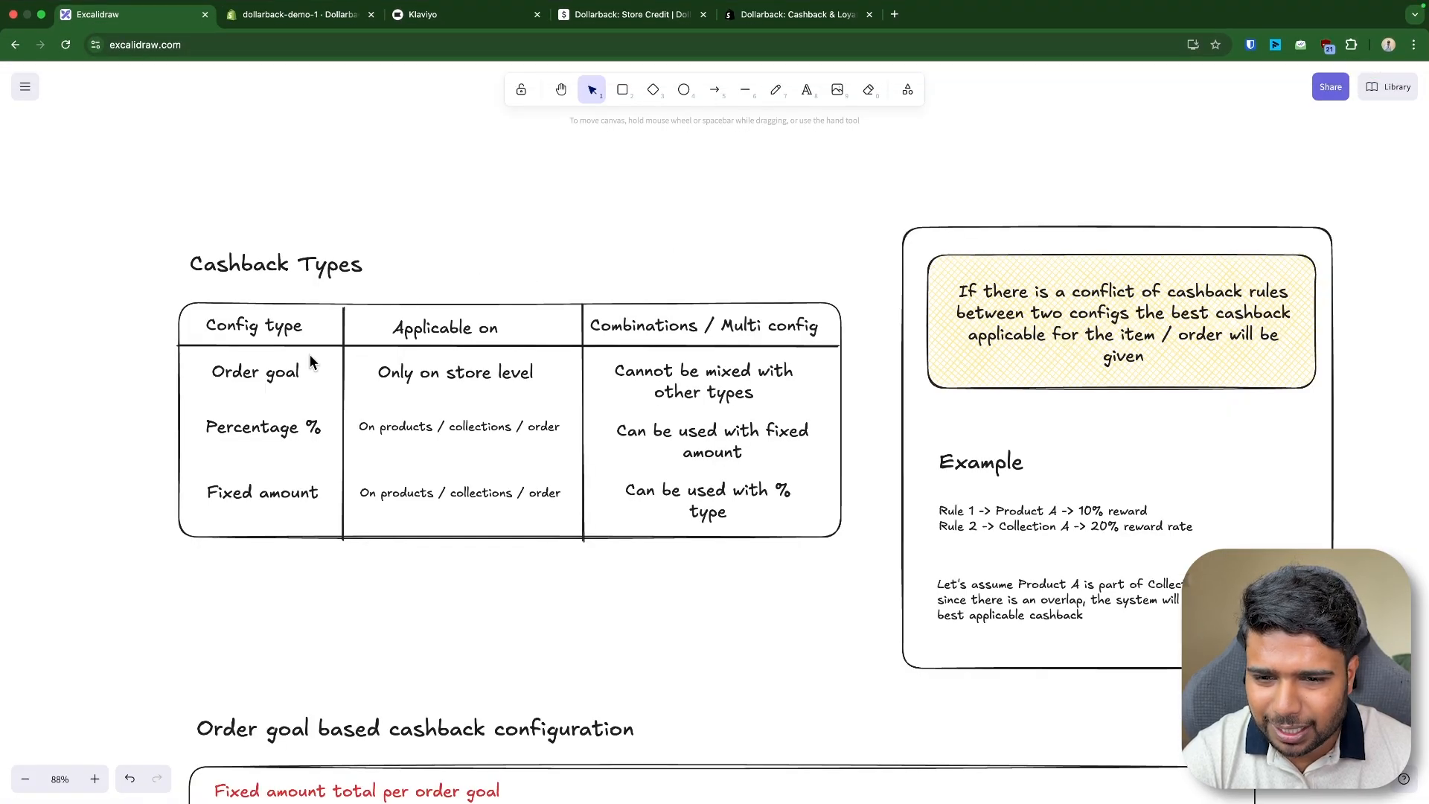
scroll(256, 373, up, 2)
click(473, 378)
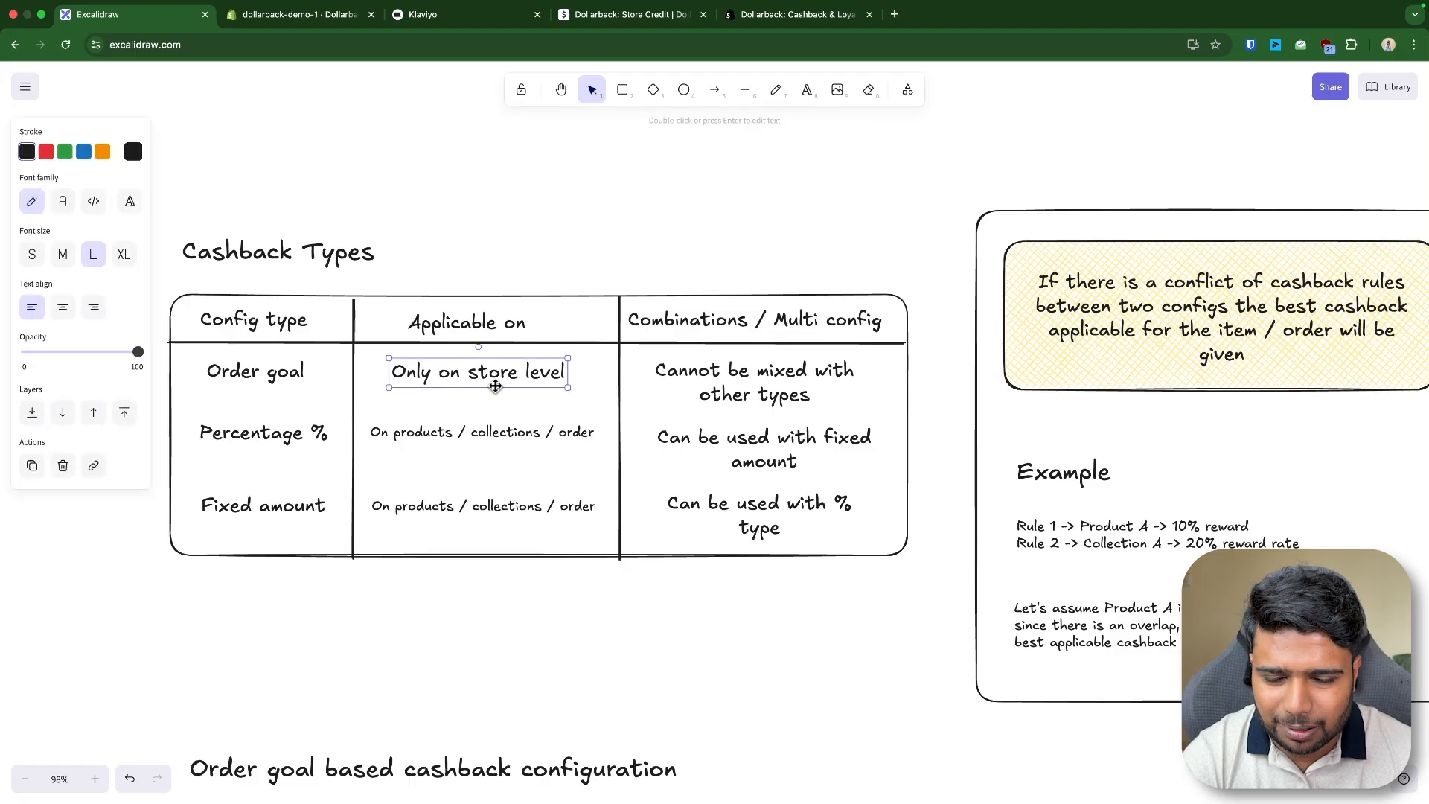
click(709, 393)
scroll(442, 411, down, 2)
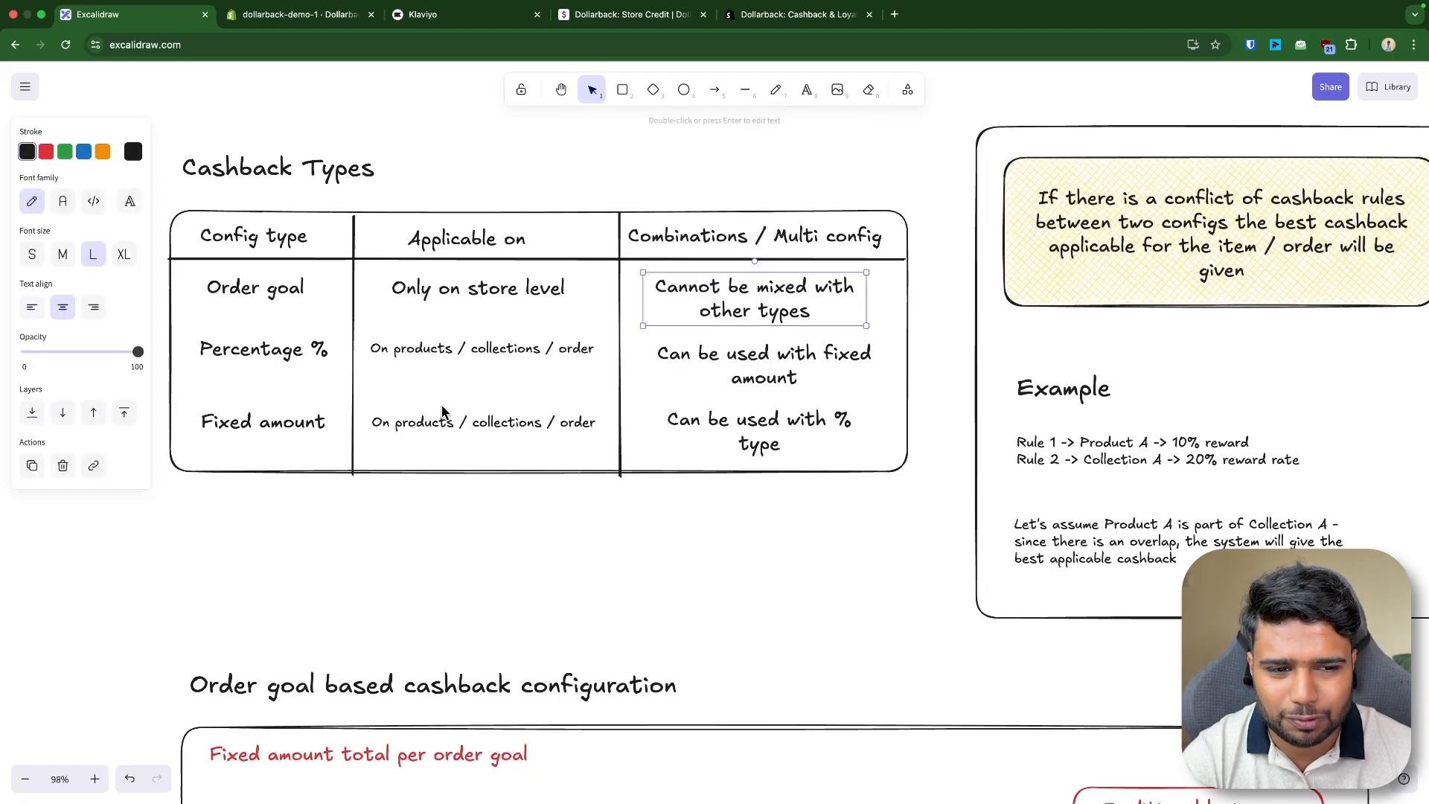
scroll(447, 416, down, 5)
click(592, 424)
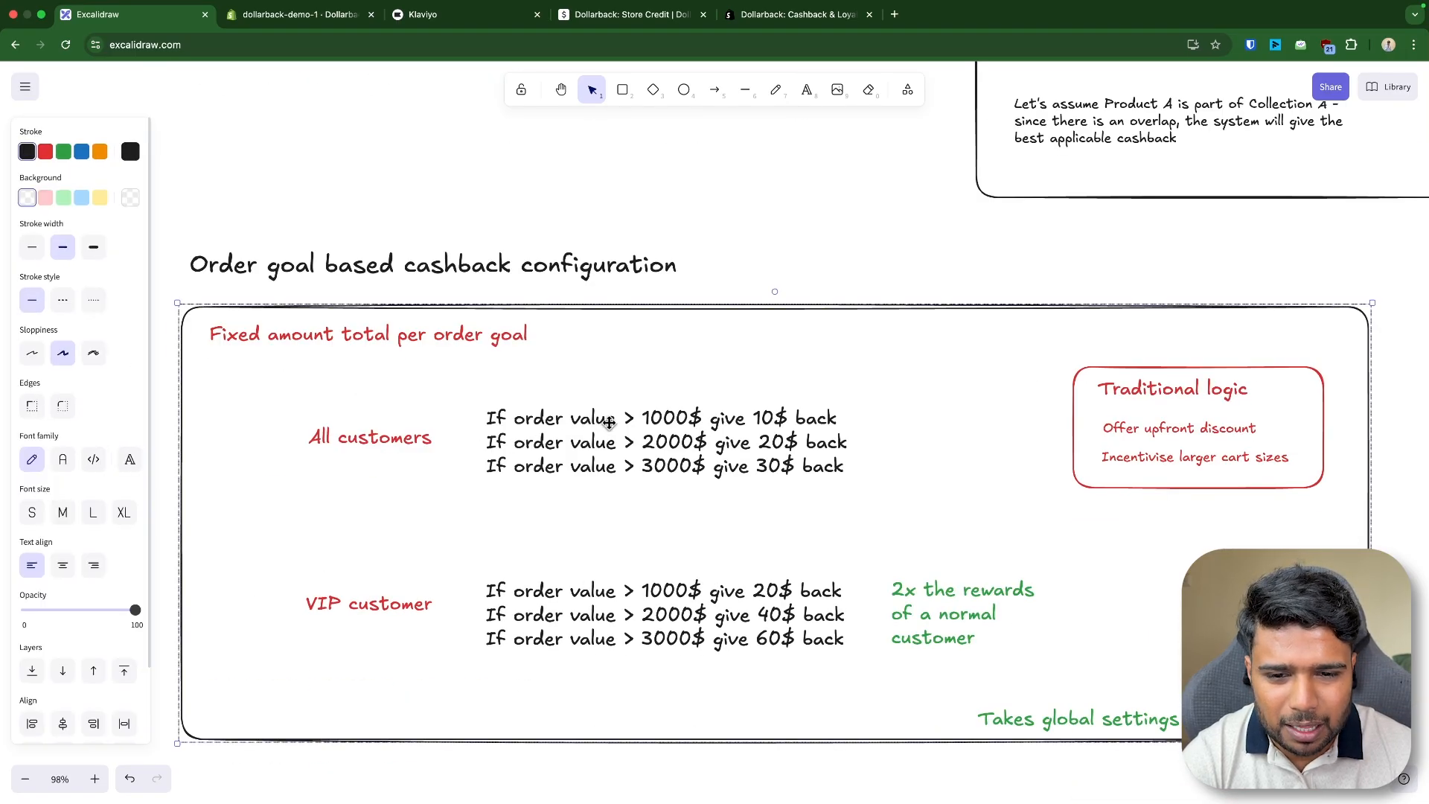
- Review the order goal based cashback configuration examples for all customers on the whiteboard
drag(608, 422, 588, 424)
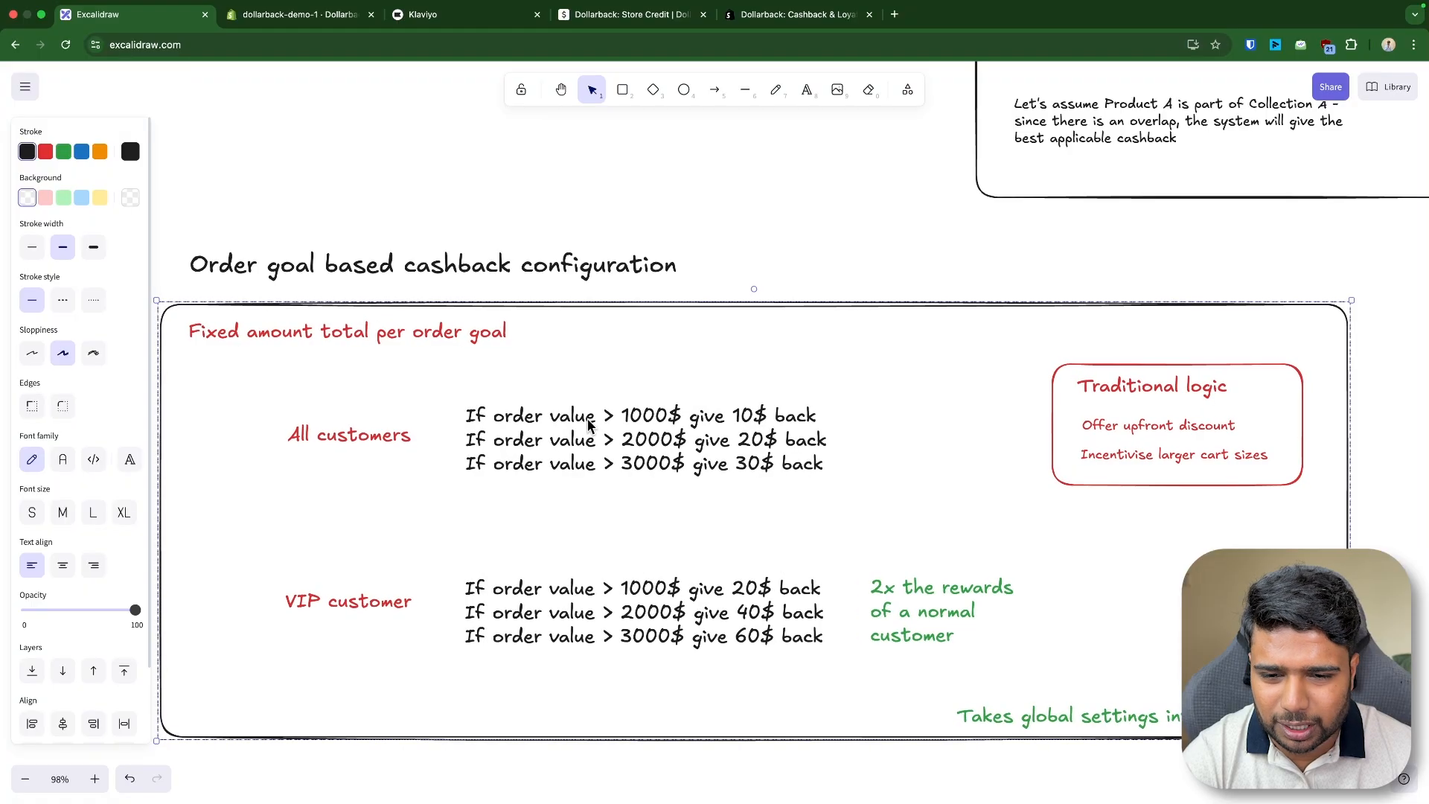
click(722, 268)
click(666, 424)
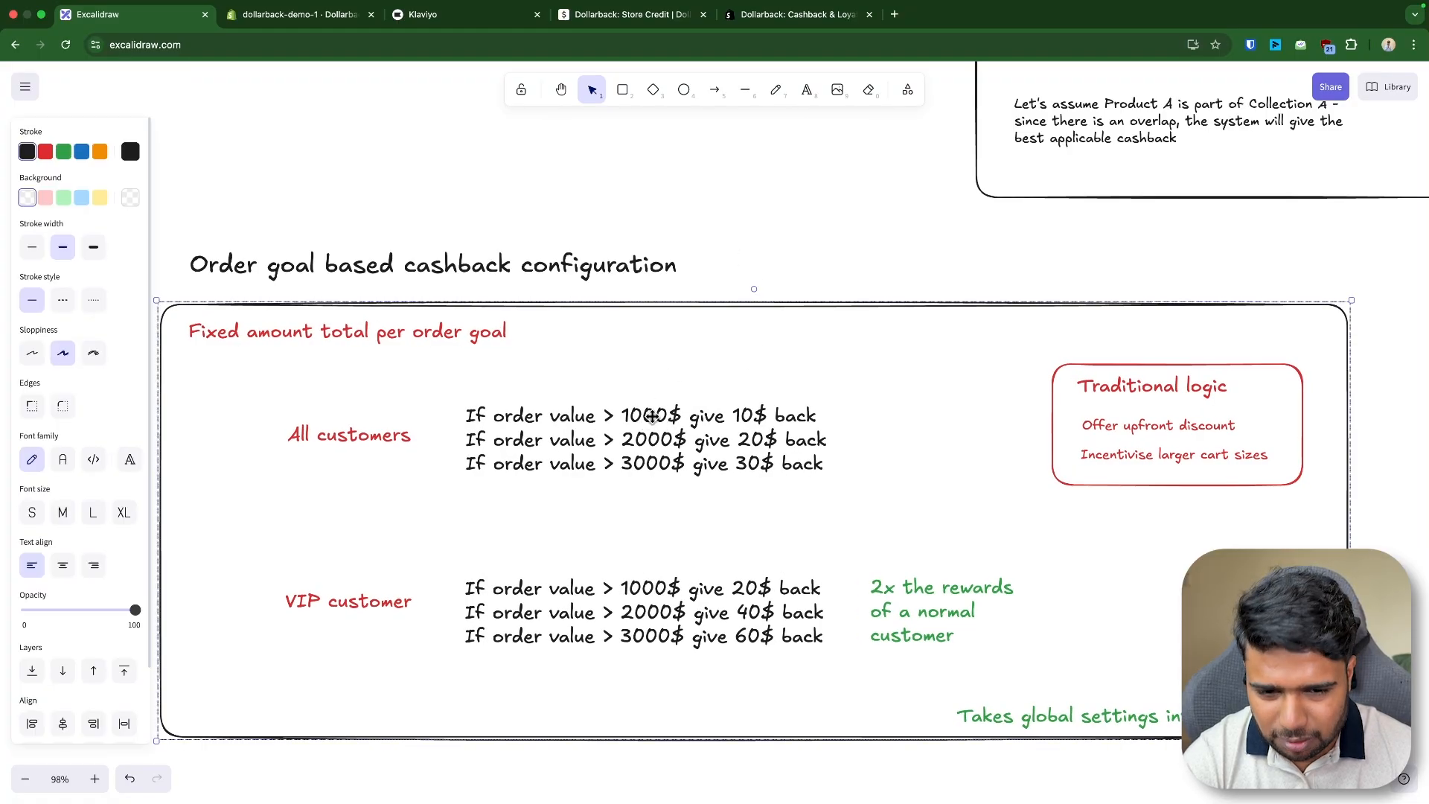
double_click(652, 416)
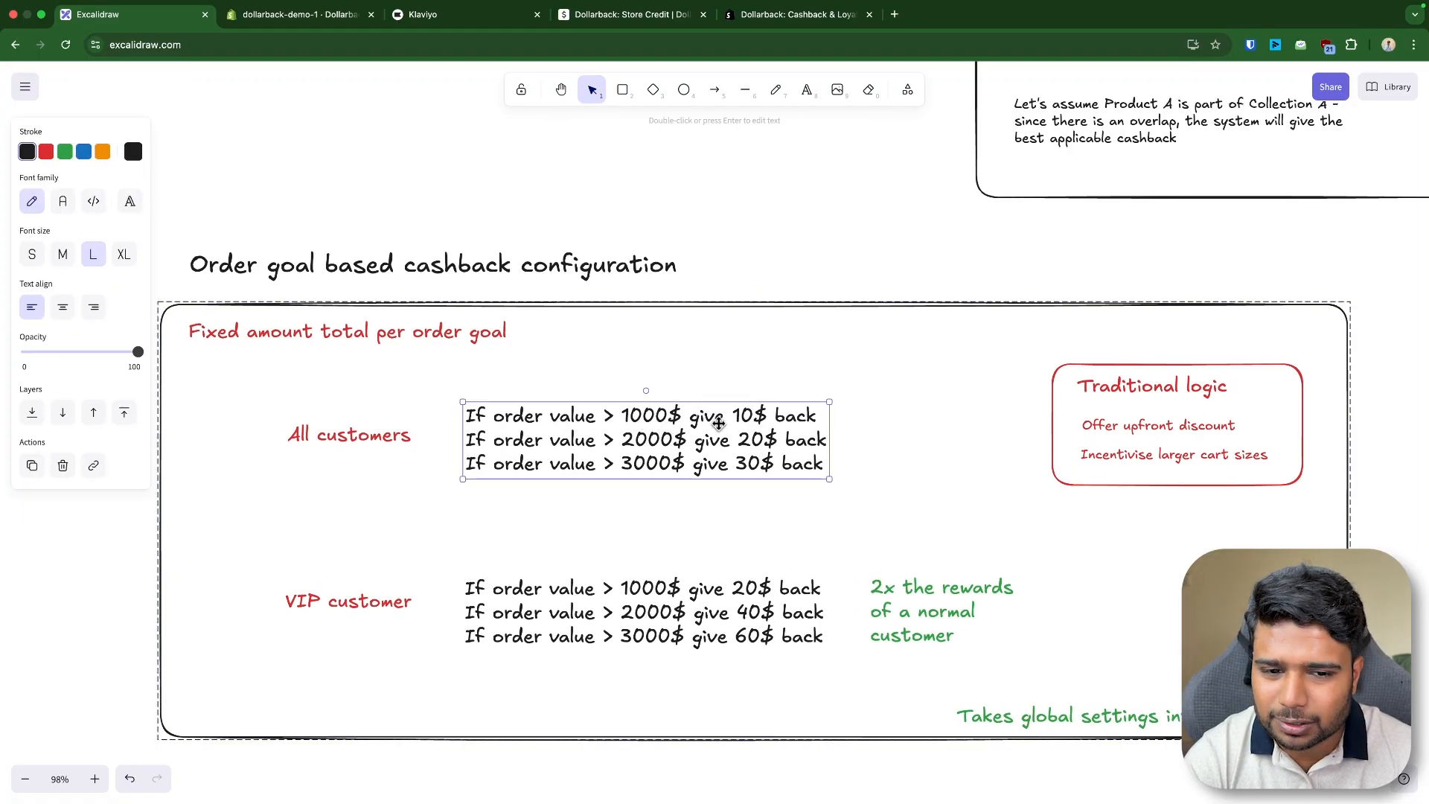
triple_click(749, 417)
click(521, 269)
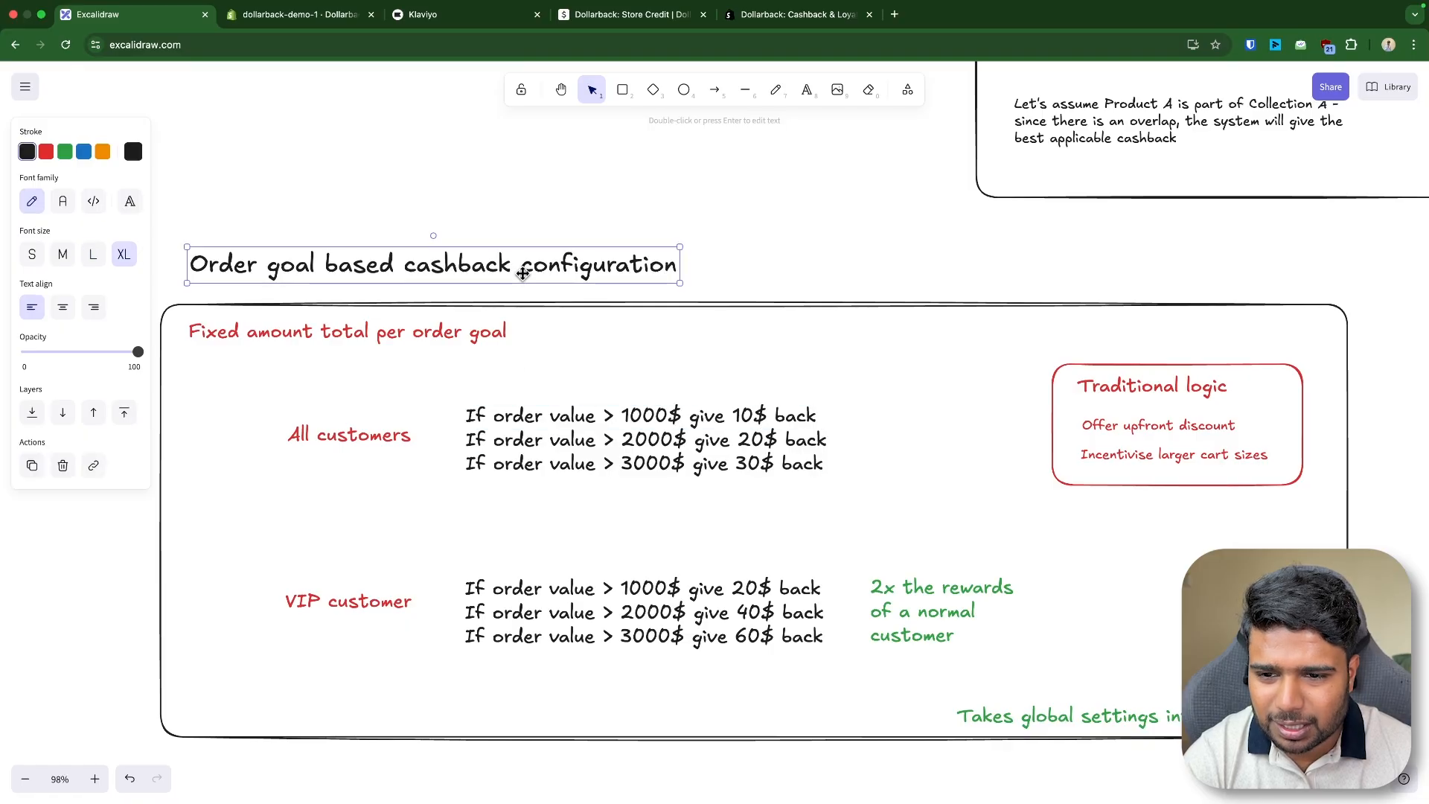
drag(370, 268, 361, 272)
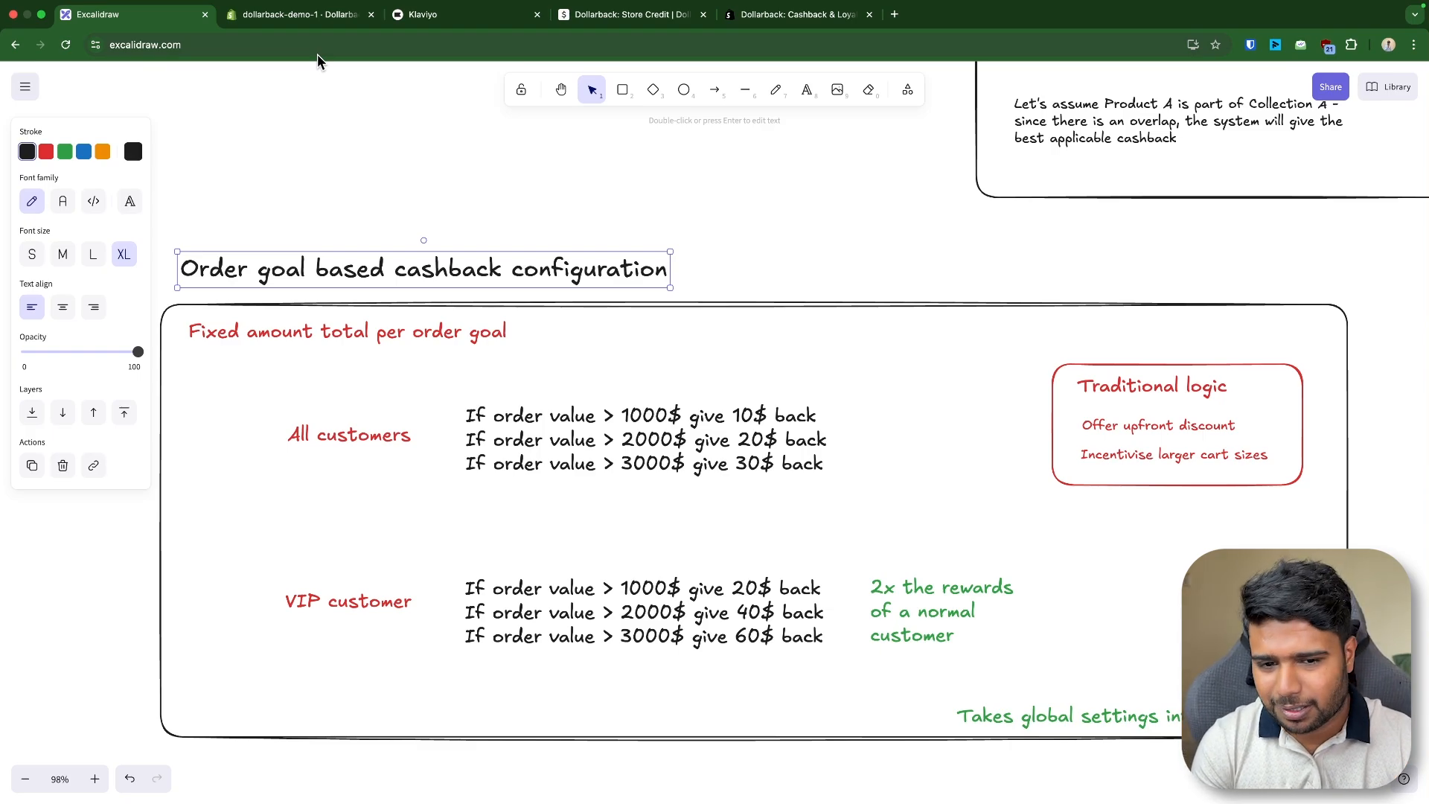
click(423, 415)
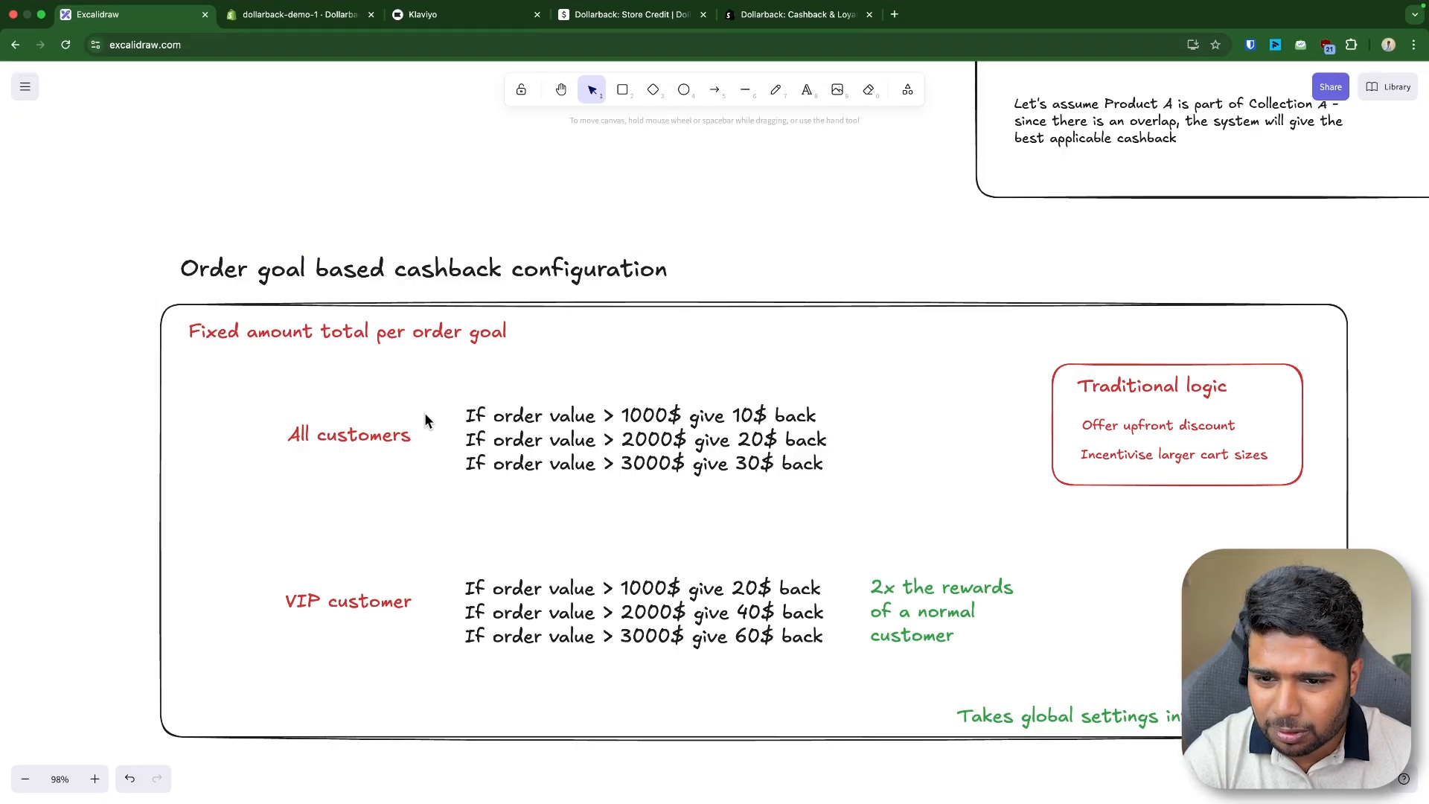
scroll(401, 421, down, 3)
scroll(380, 425, up, 2)
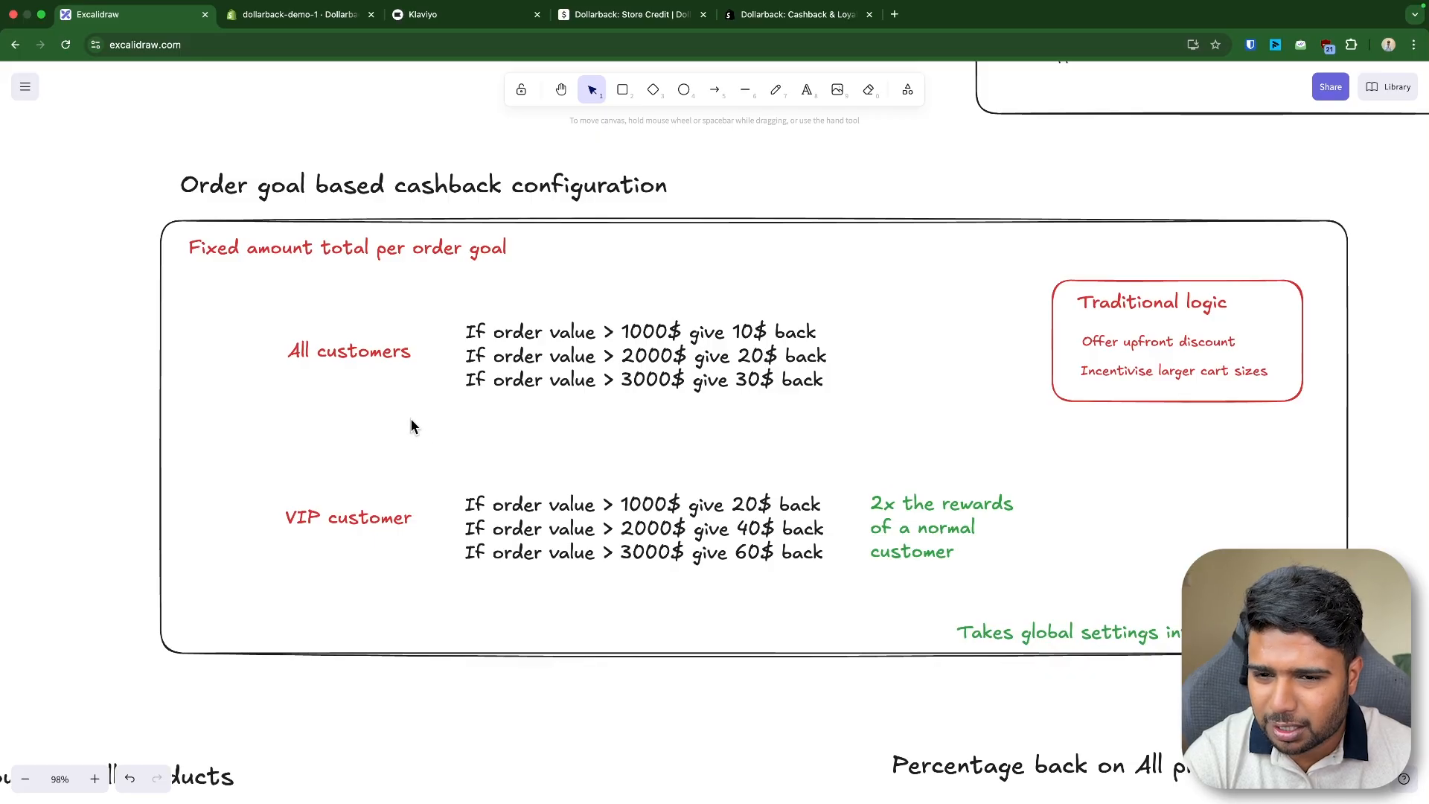
- Return to the whiteboard from the admin and review the VIP customer cashback tiers
click(328, 14)
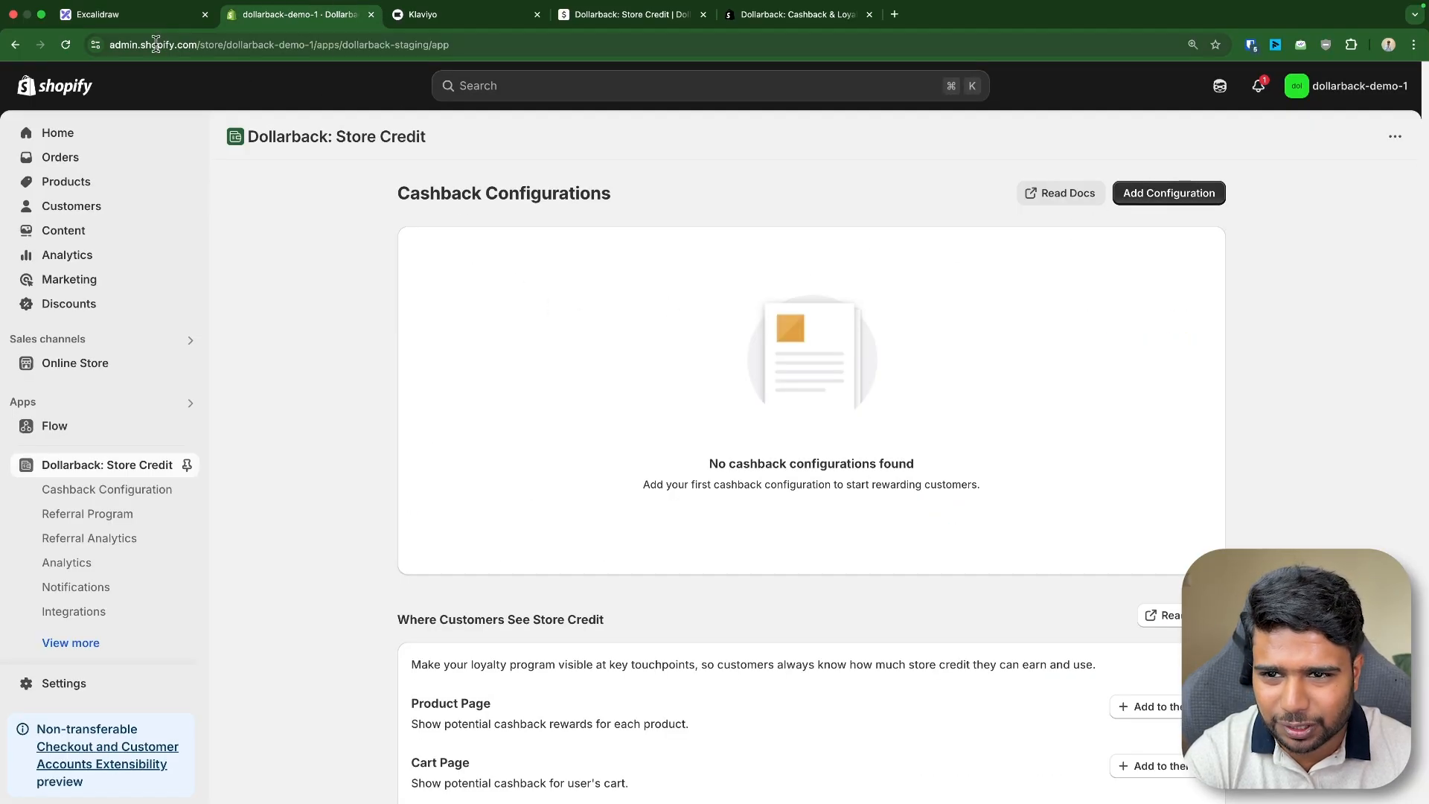
click(156, 15)
click(355, 351)
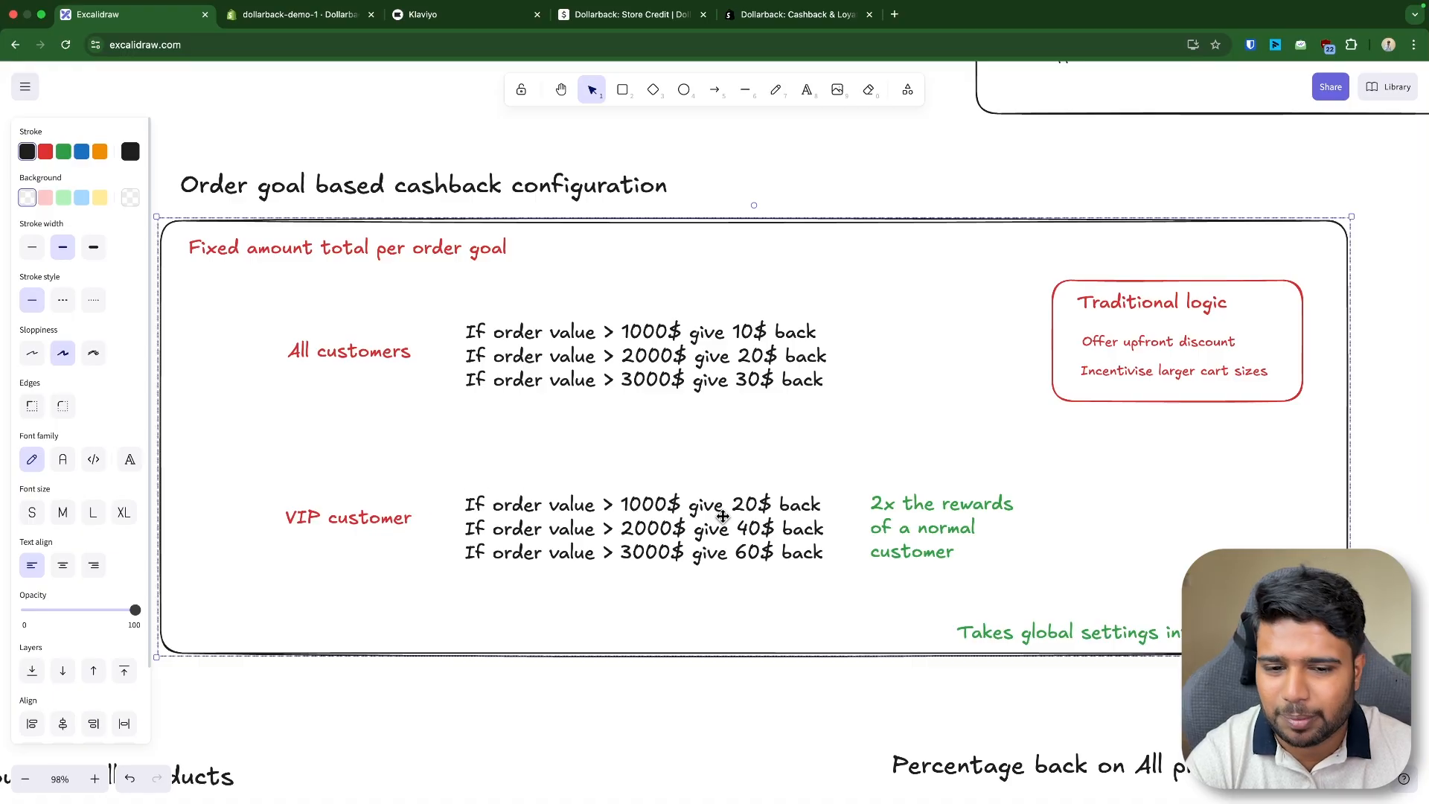
drag(947, 524, 945, 533)
click(830, 209)
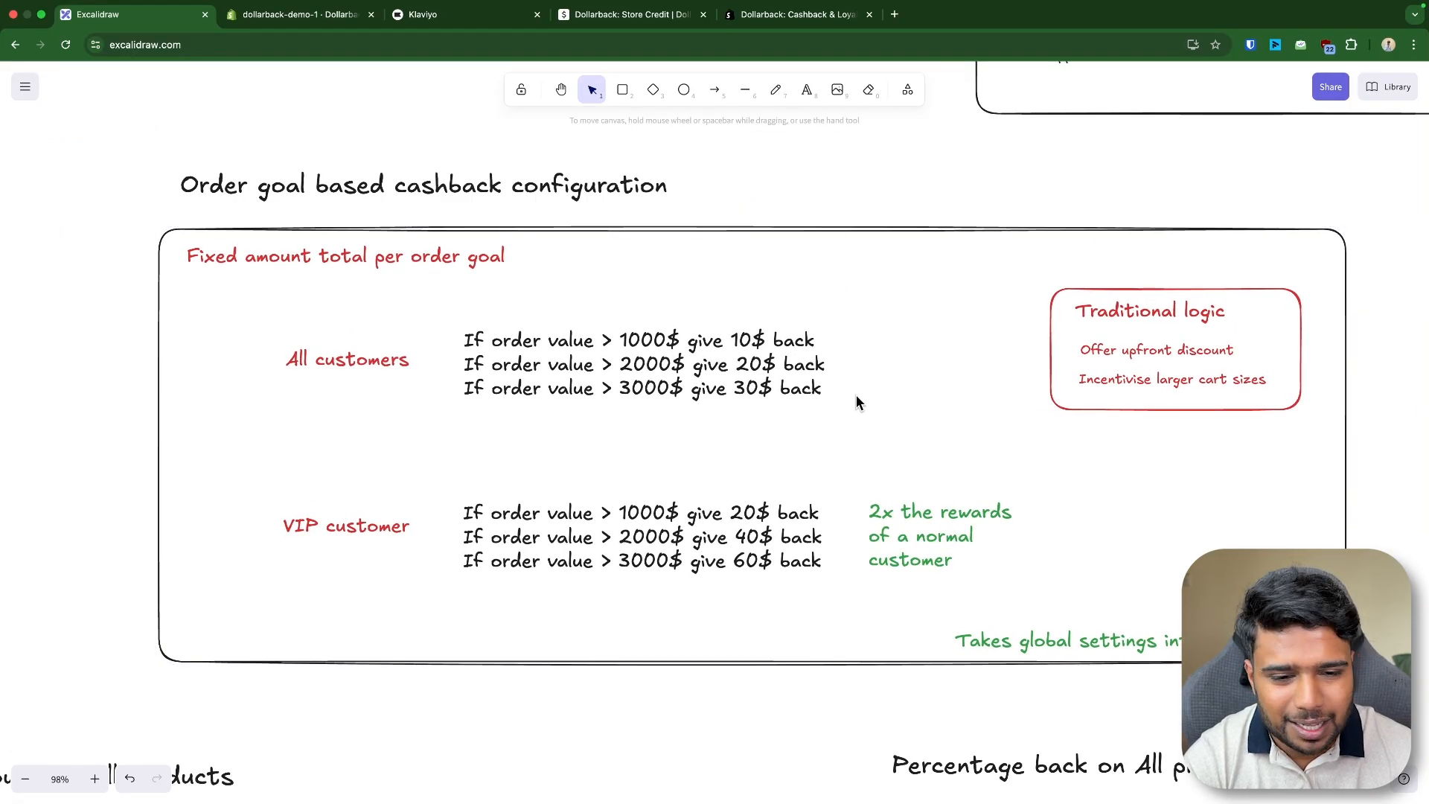
- Examine the traditional logic notes beside the order goal cashback examples on the whiteboard
scroll(856, 402, down, 2)
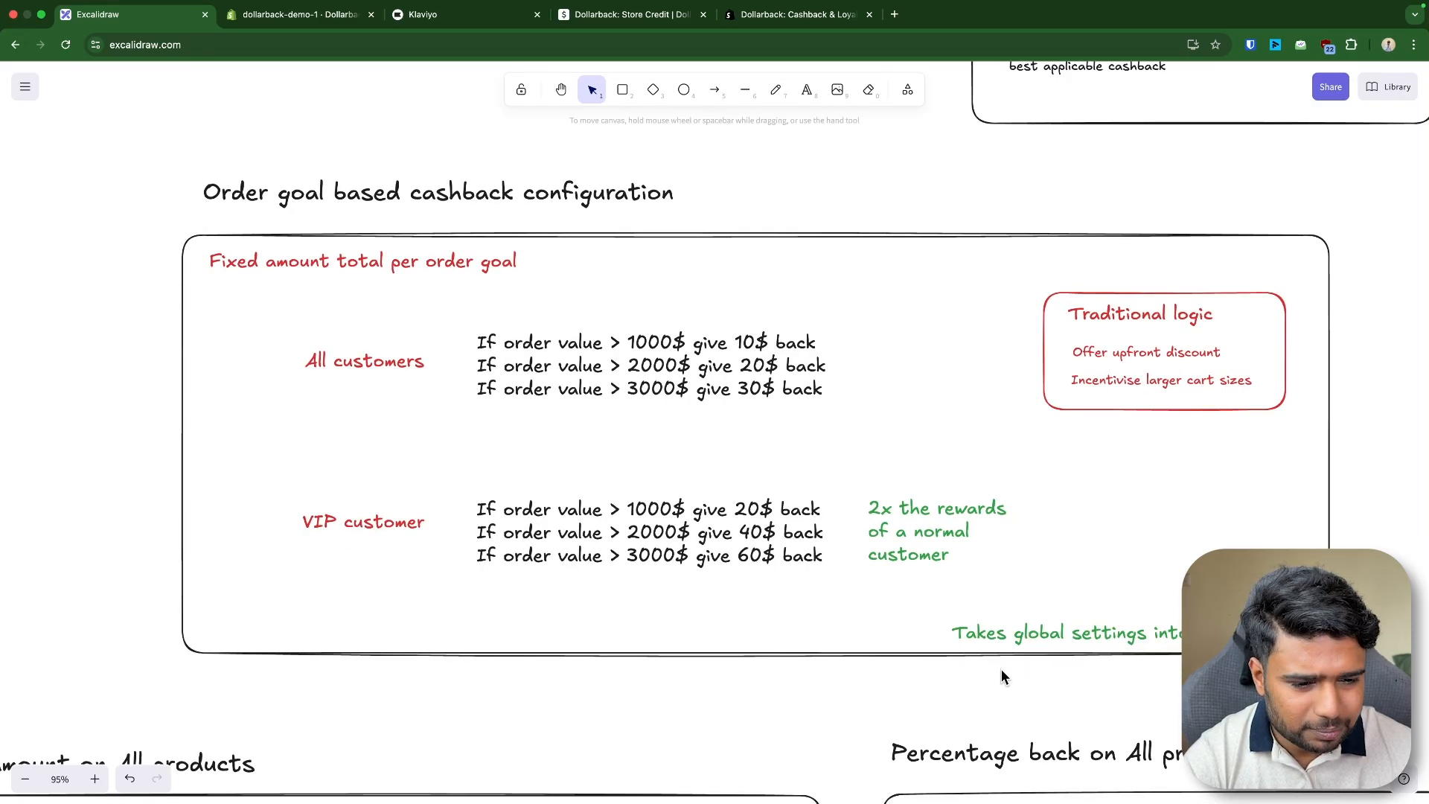
scroll(1109, 308, up, 2)
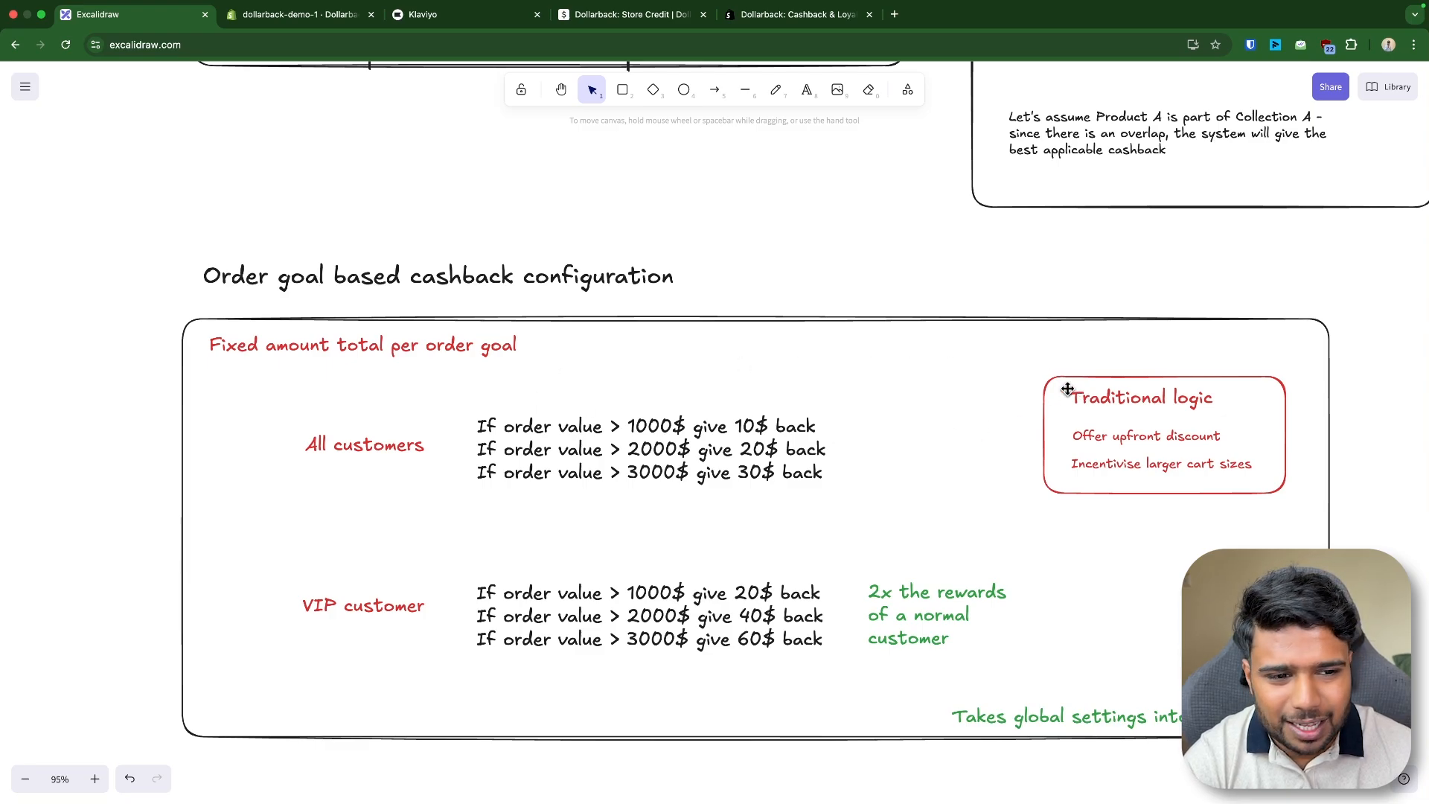
scroll(1064, 395, up, 2)
scroll(1141, 508, up, 3)
drag(820, 443, 847, 318)
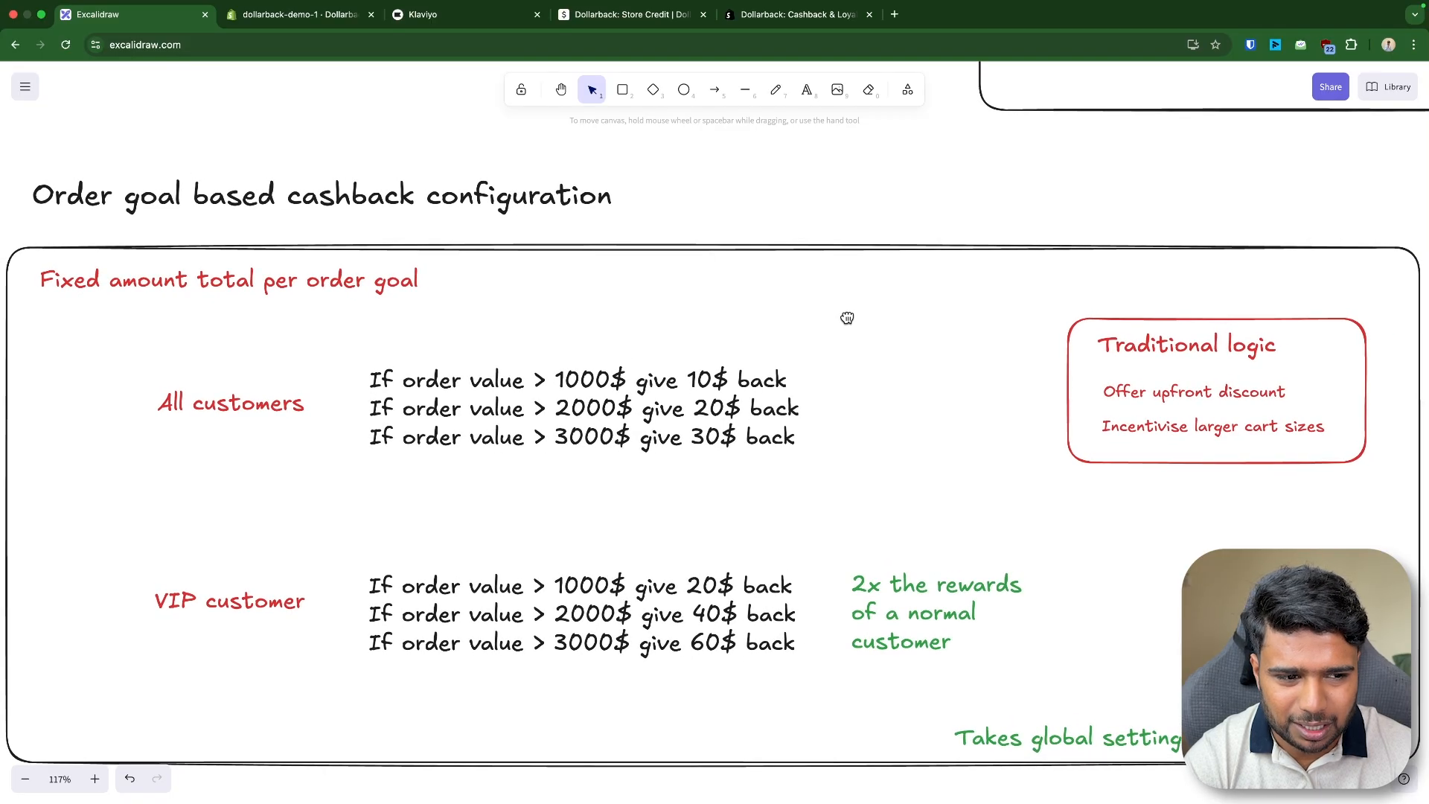
scroll(847, 322, down, 2)
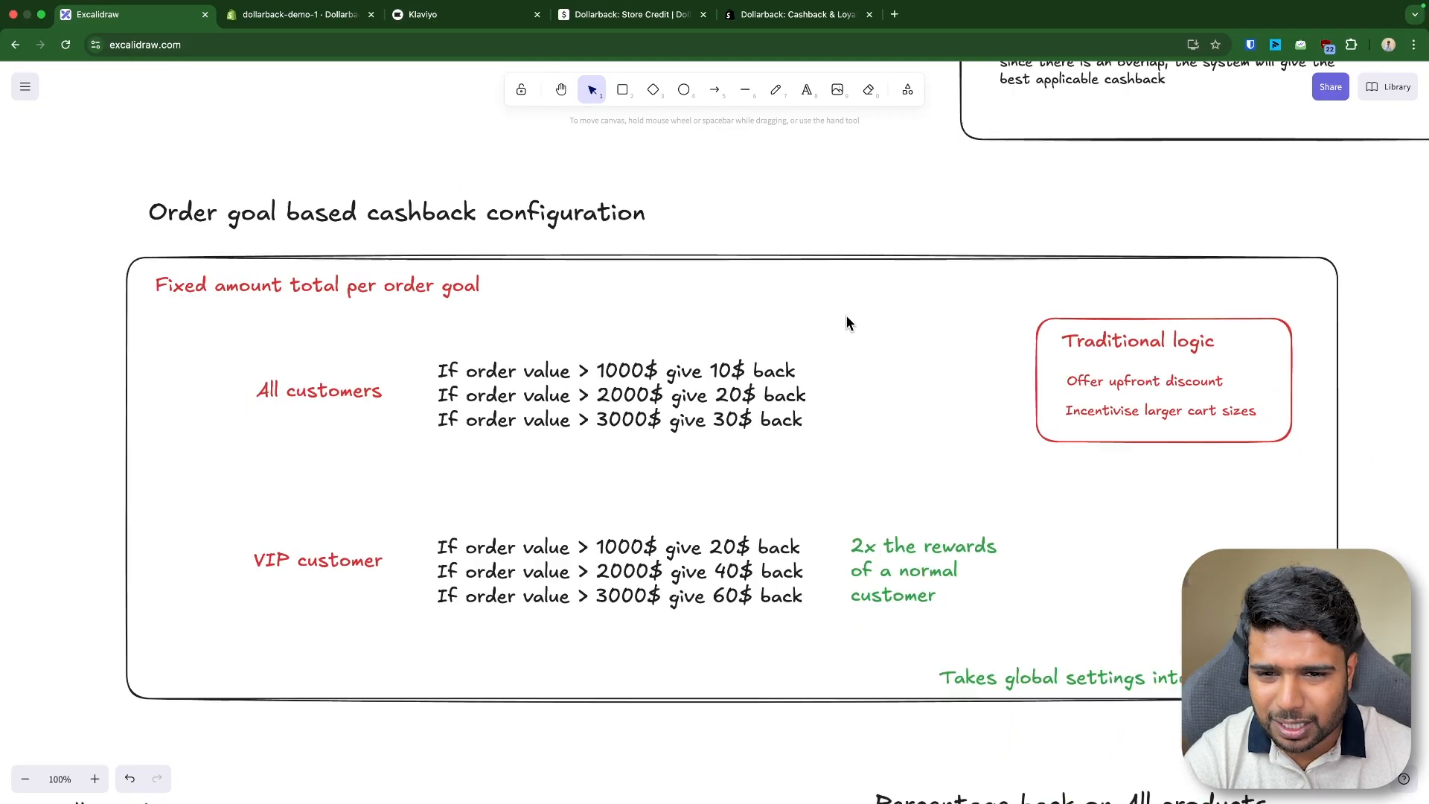
click(1116, 407)
double_click(1139, 380)
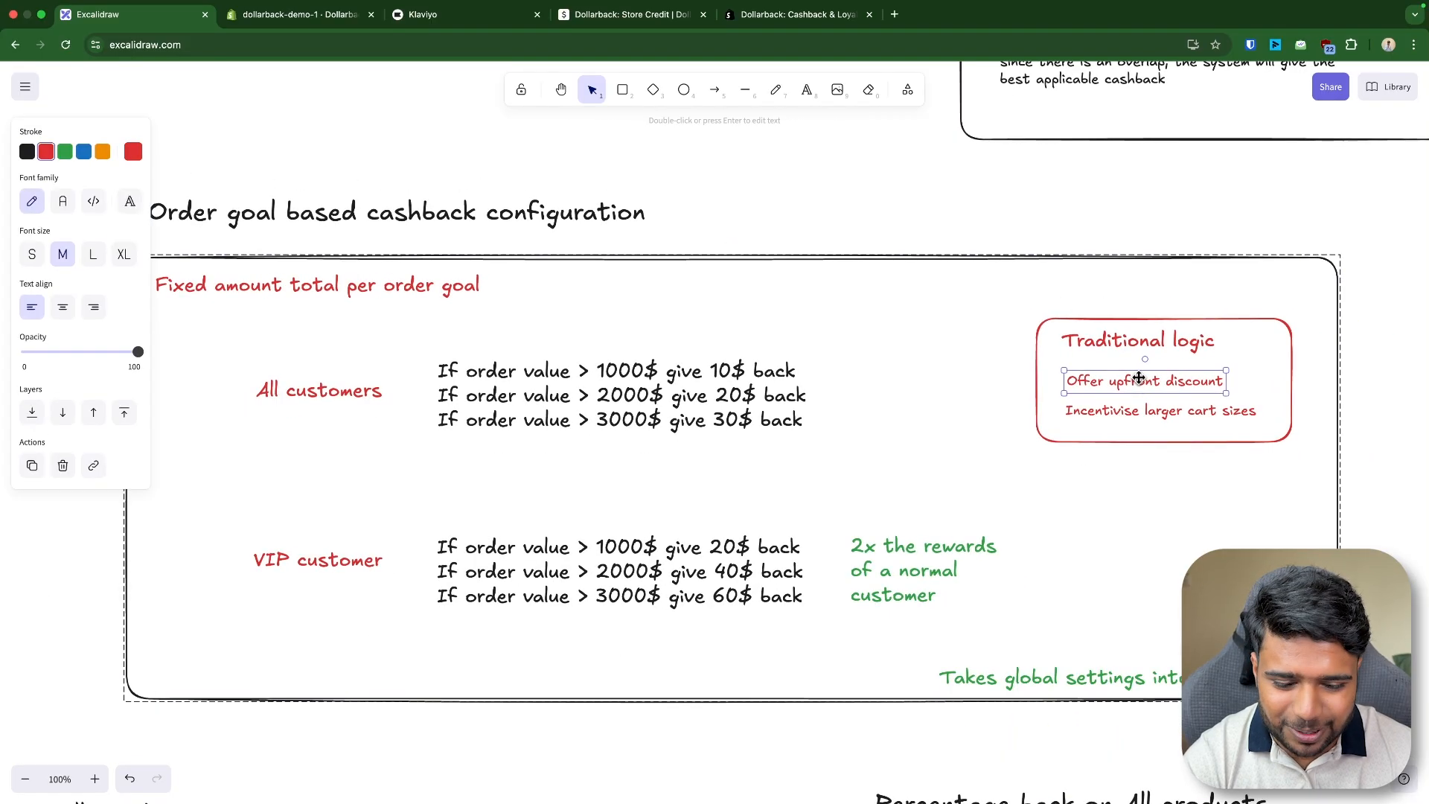
click(849, 225)
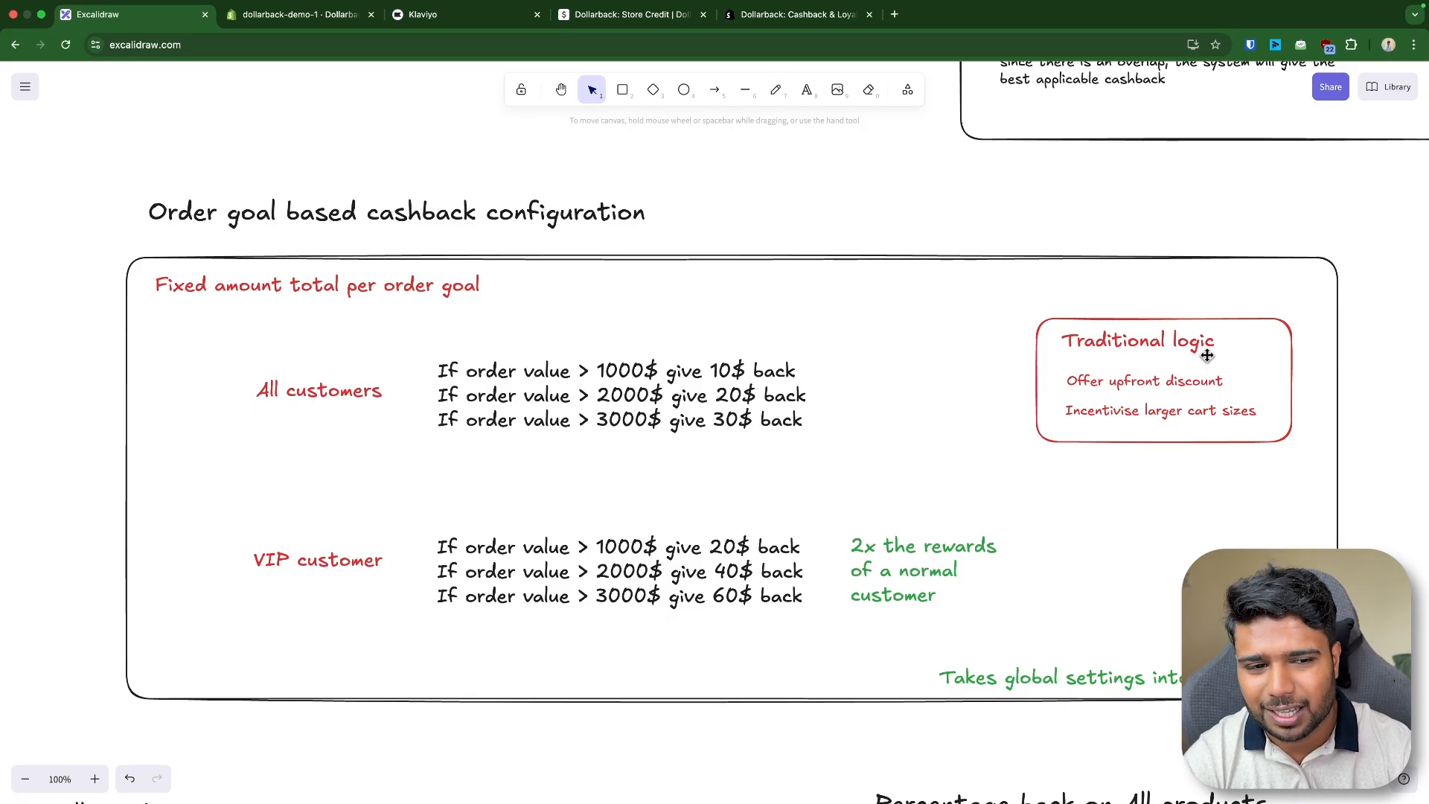
double_click(1127, 379)
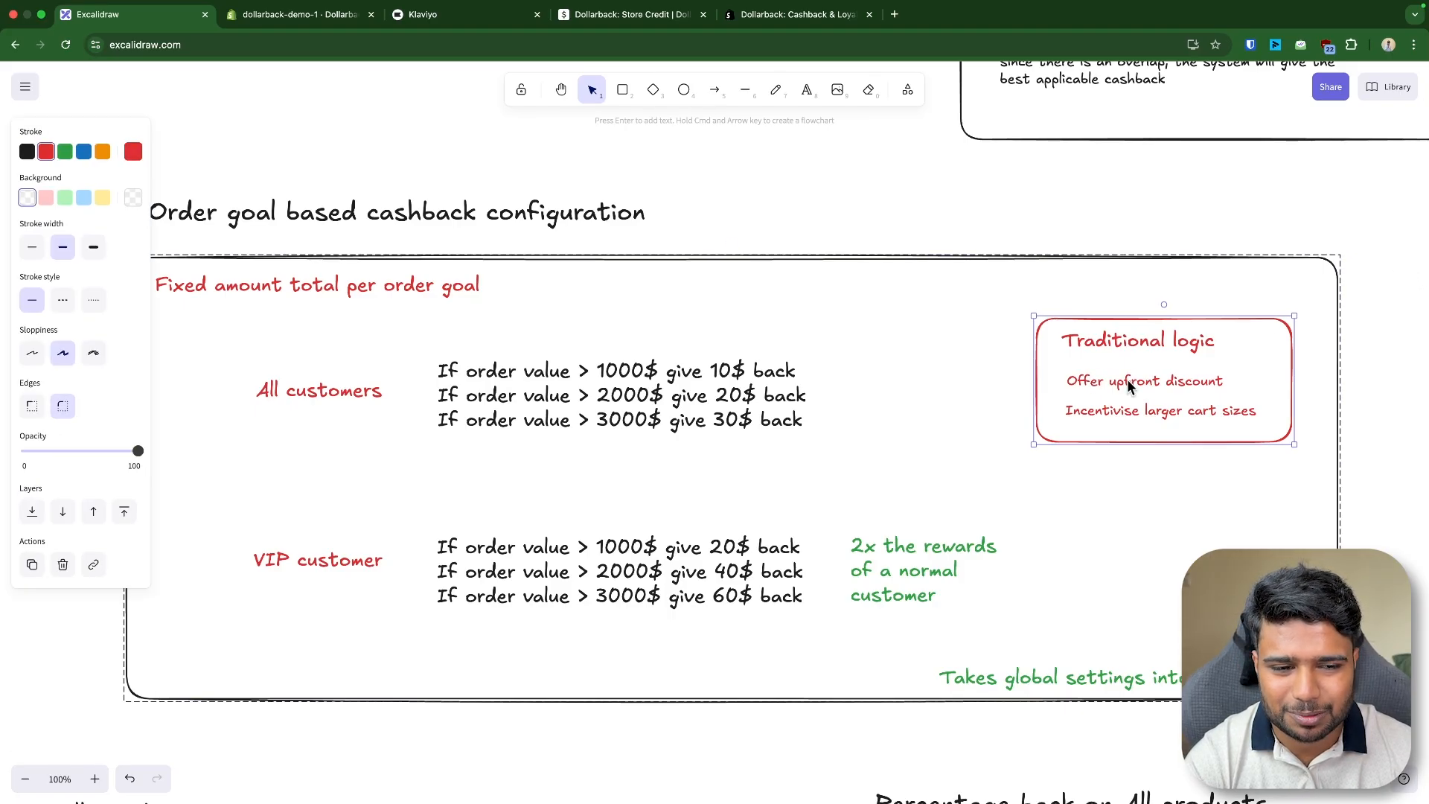
double_click(1127, 380)
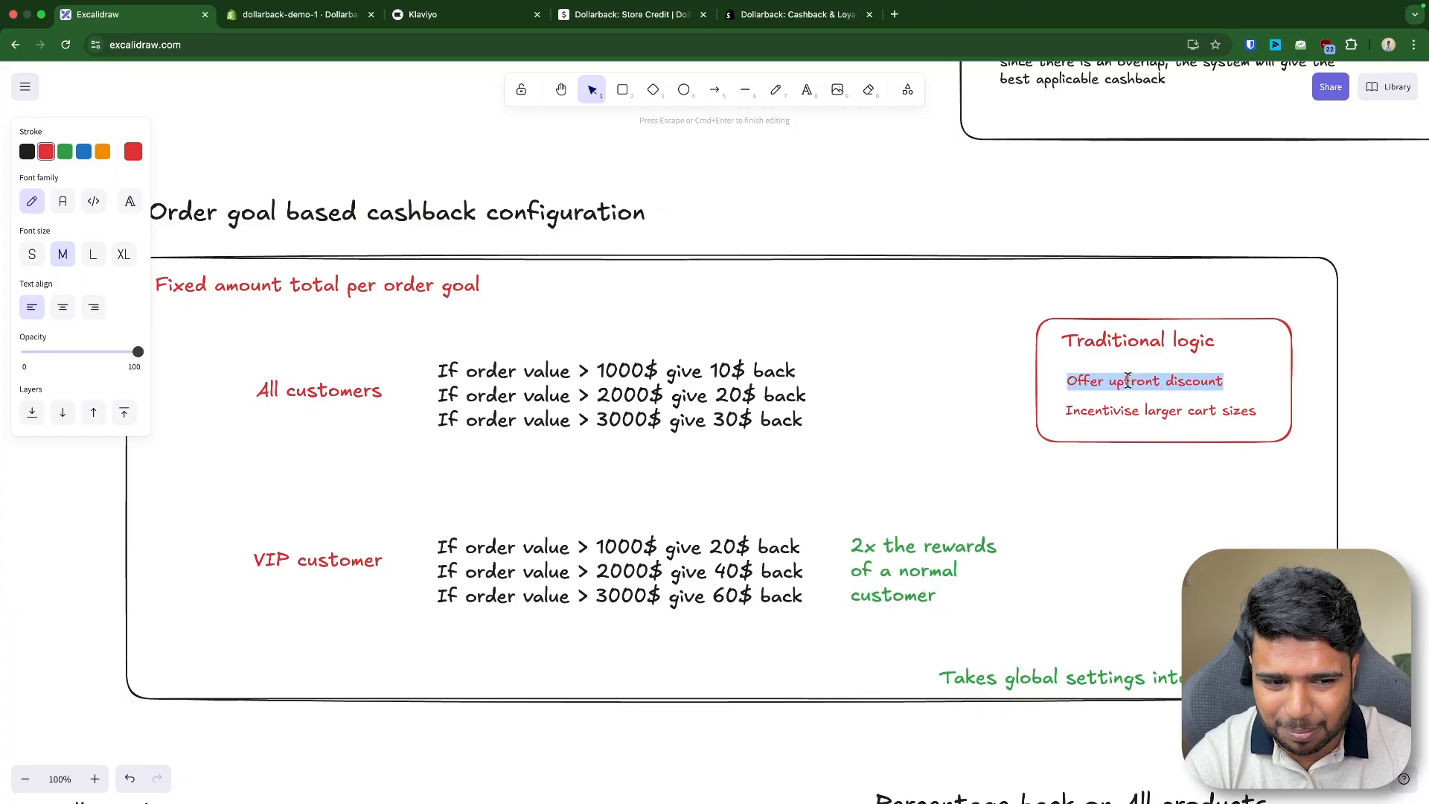
click(1145, 458)
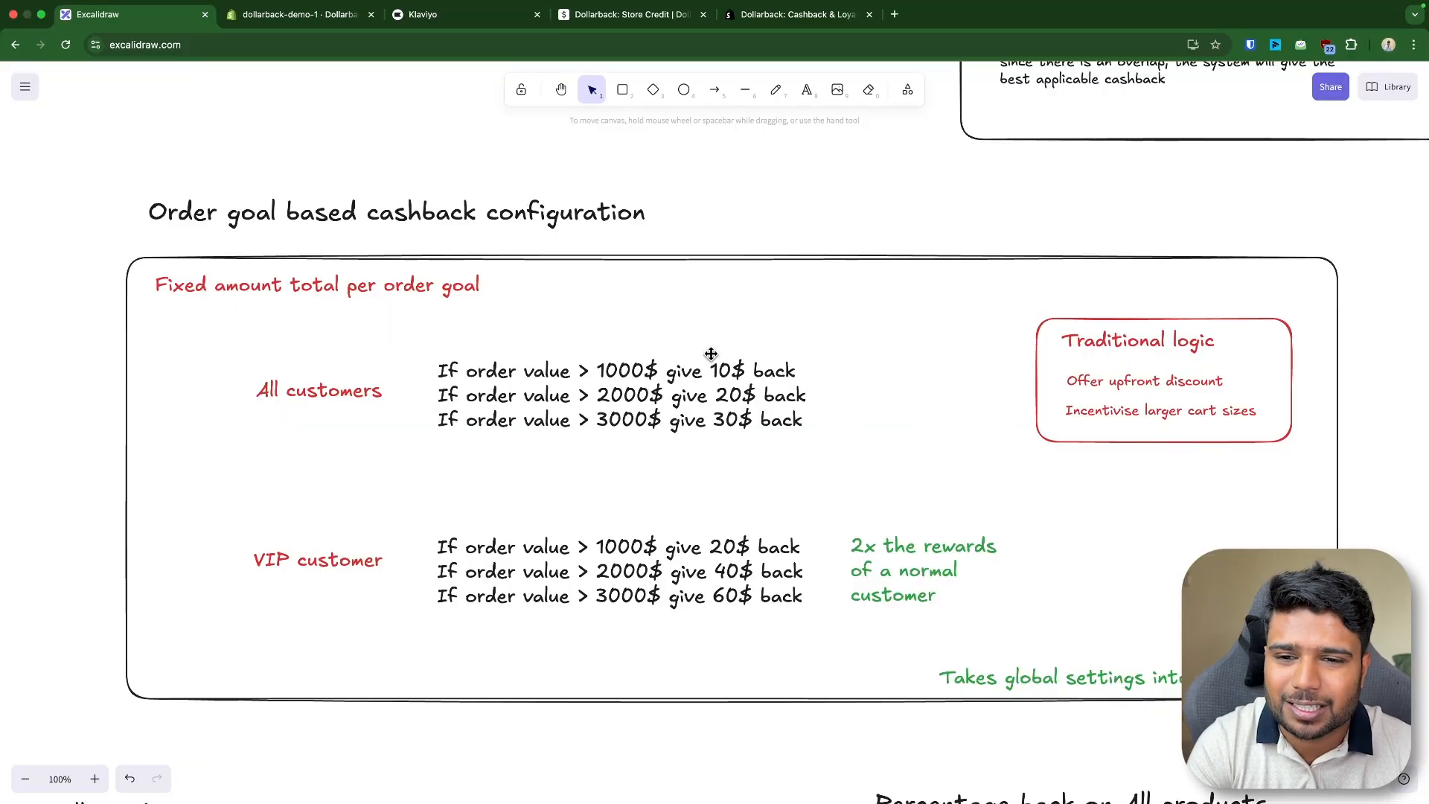
- Switch to the store admin and add a new cashback configuration titled Order Goal
click(298, 15)
click(186, 464)
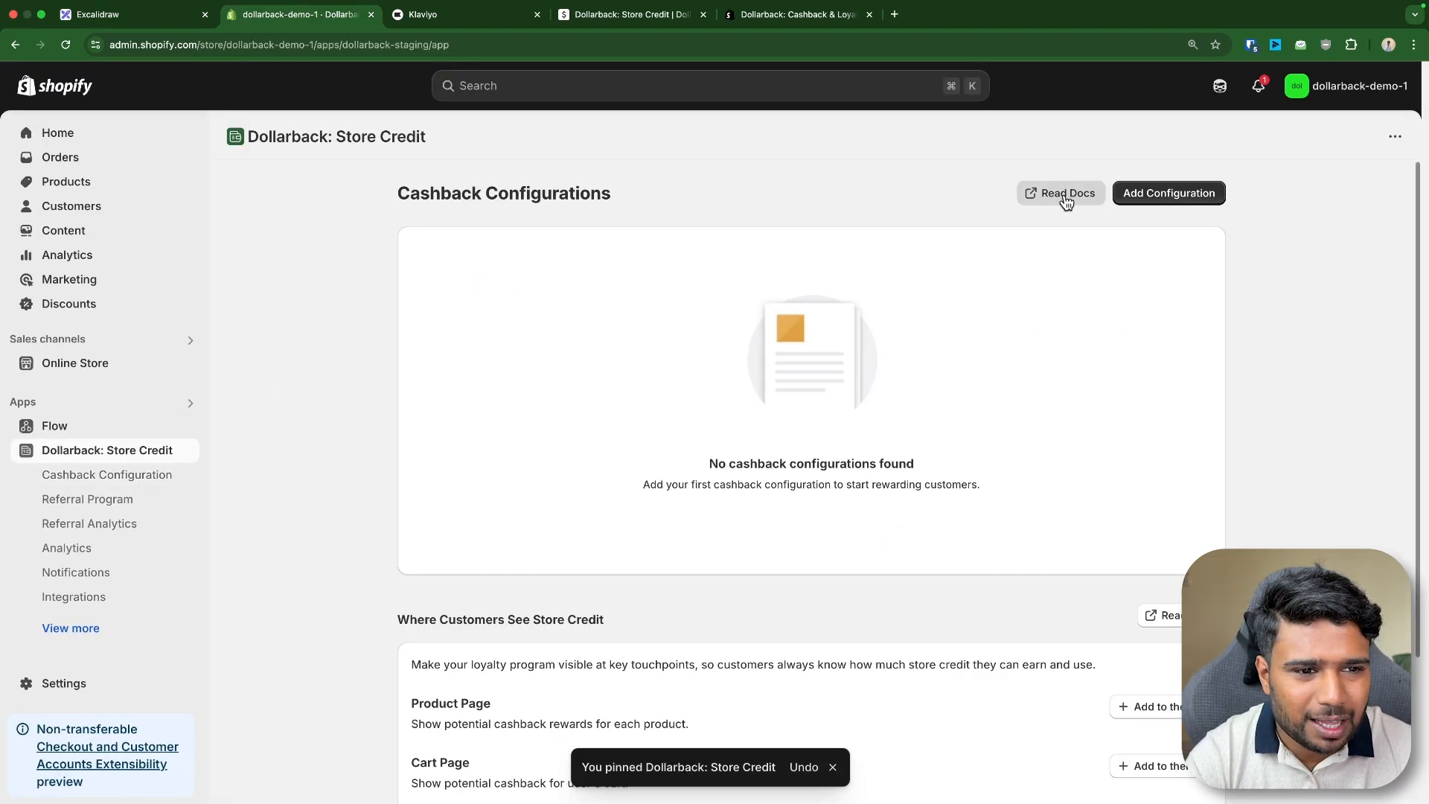
click(1165, 201)
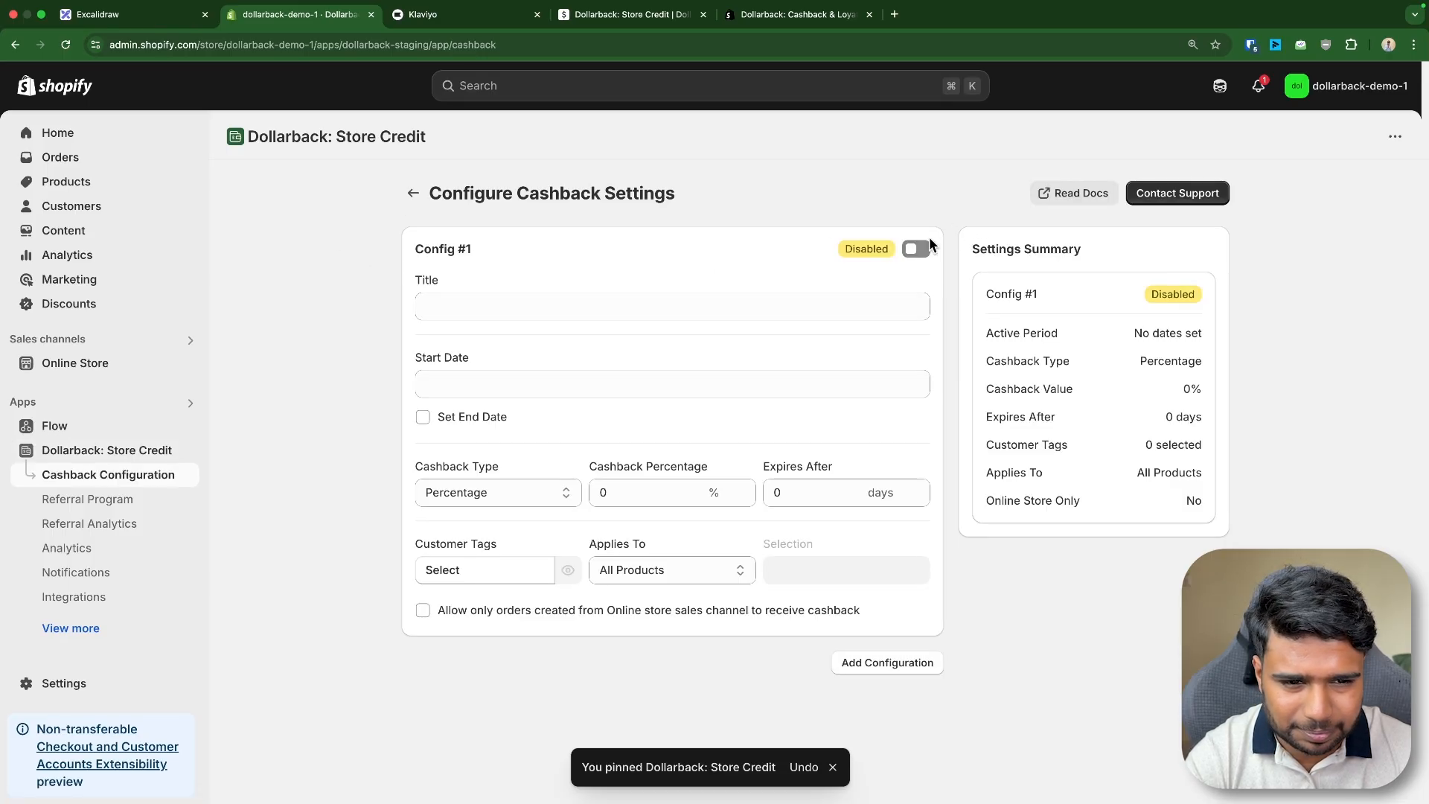
click(446, 302)
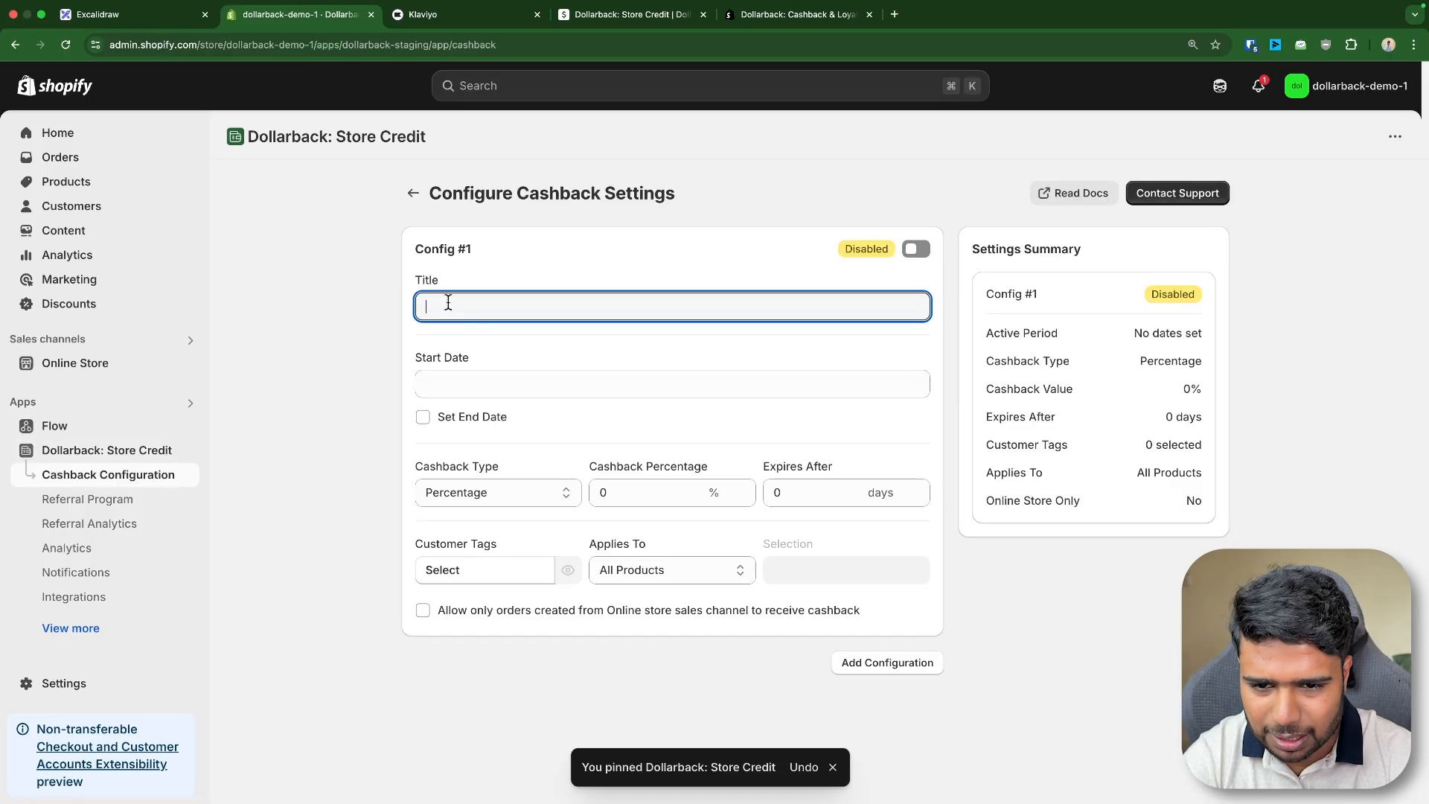
text(Order Goal)
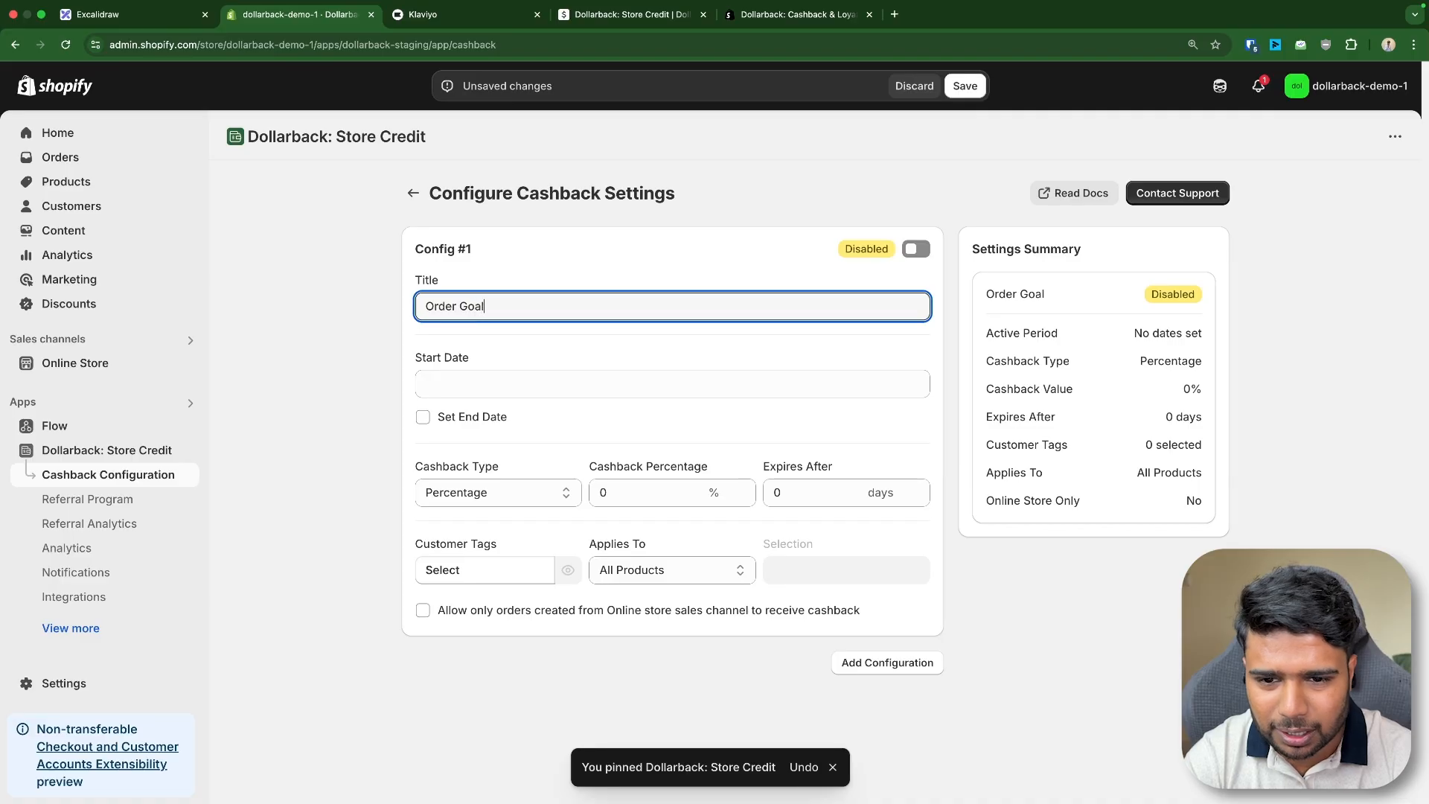
- Set the configuration's start date to Apr 30, 2025
click(526, 386)
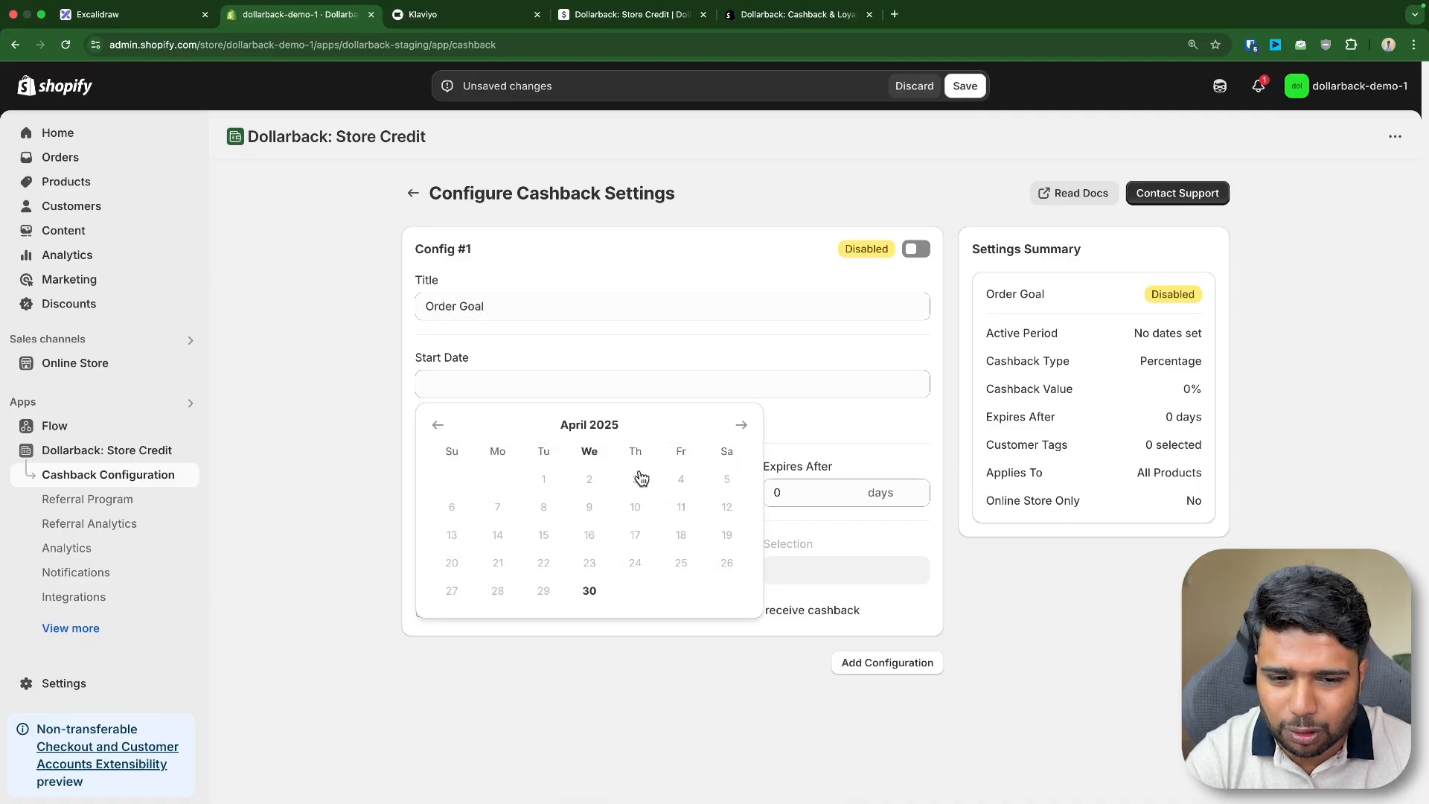
click(854, 416)
click(436, 411)
click(455, 383)
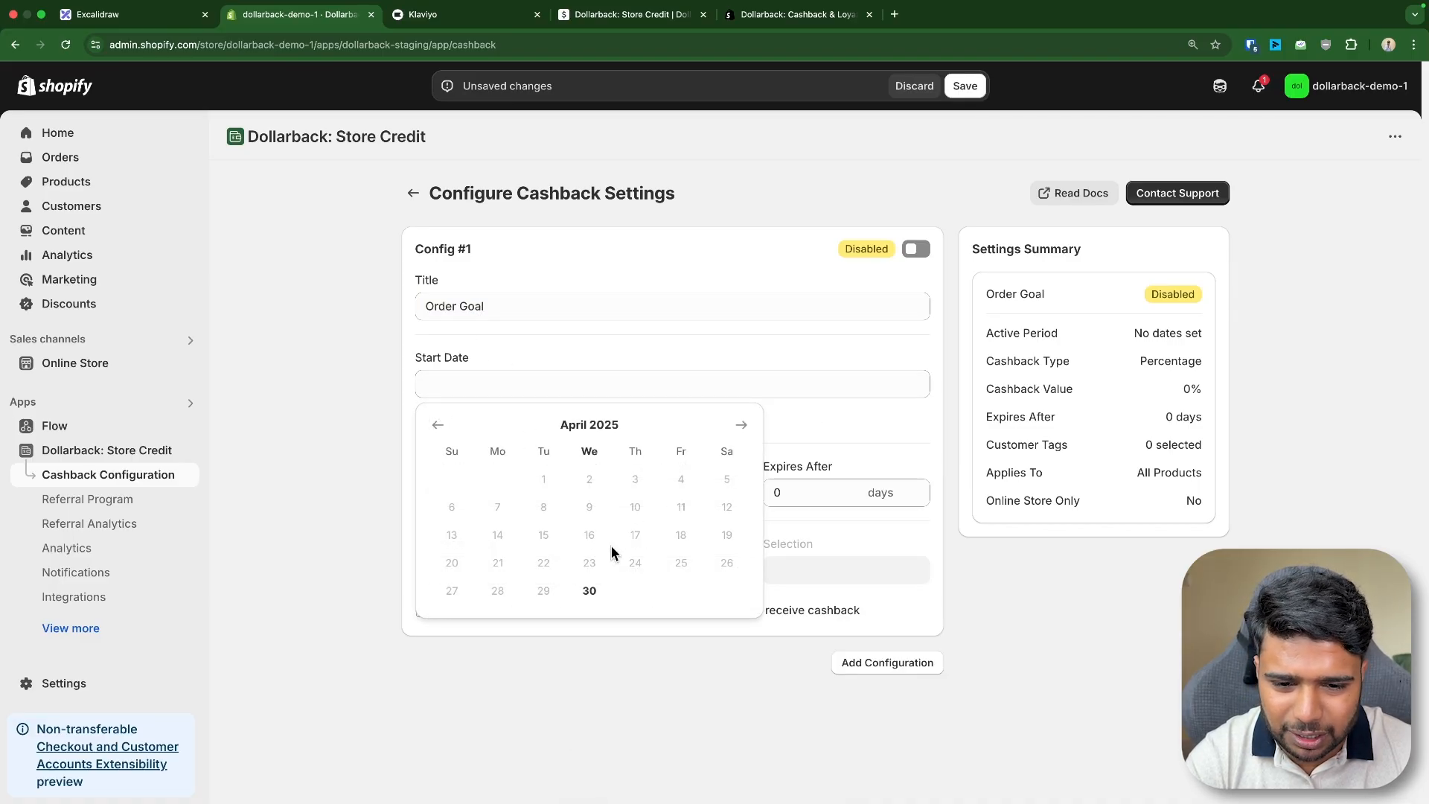
click(588, 590)
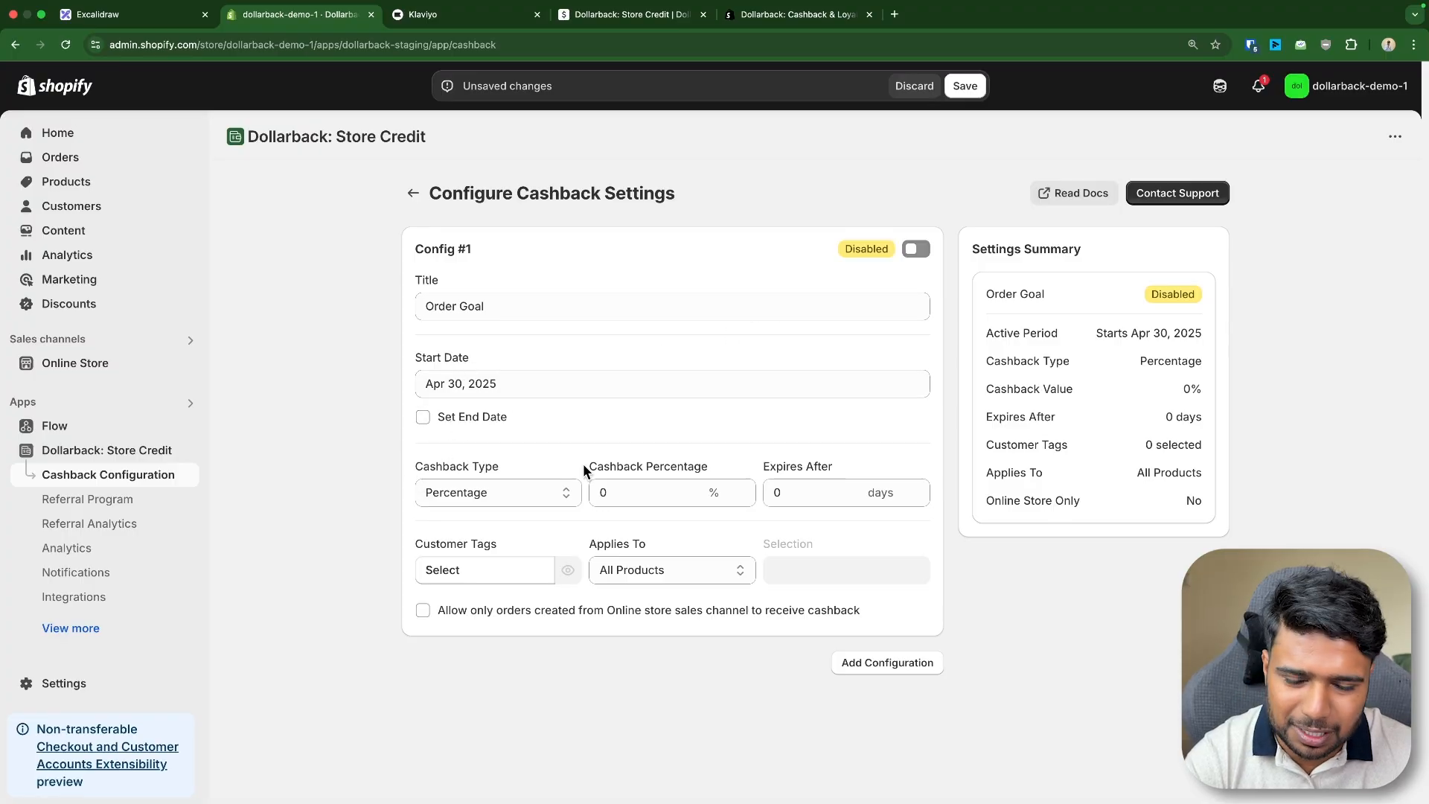
- Set the cashback type to Order Goal
click(481, 490)
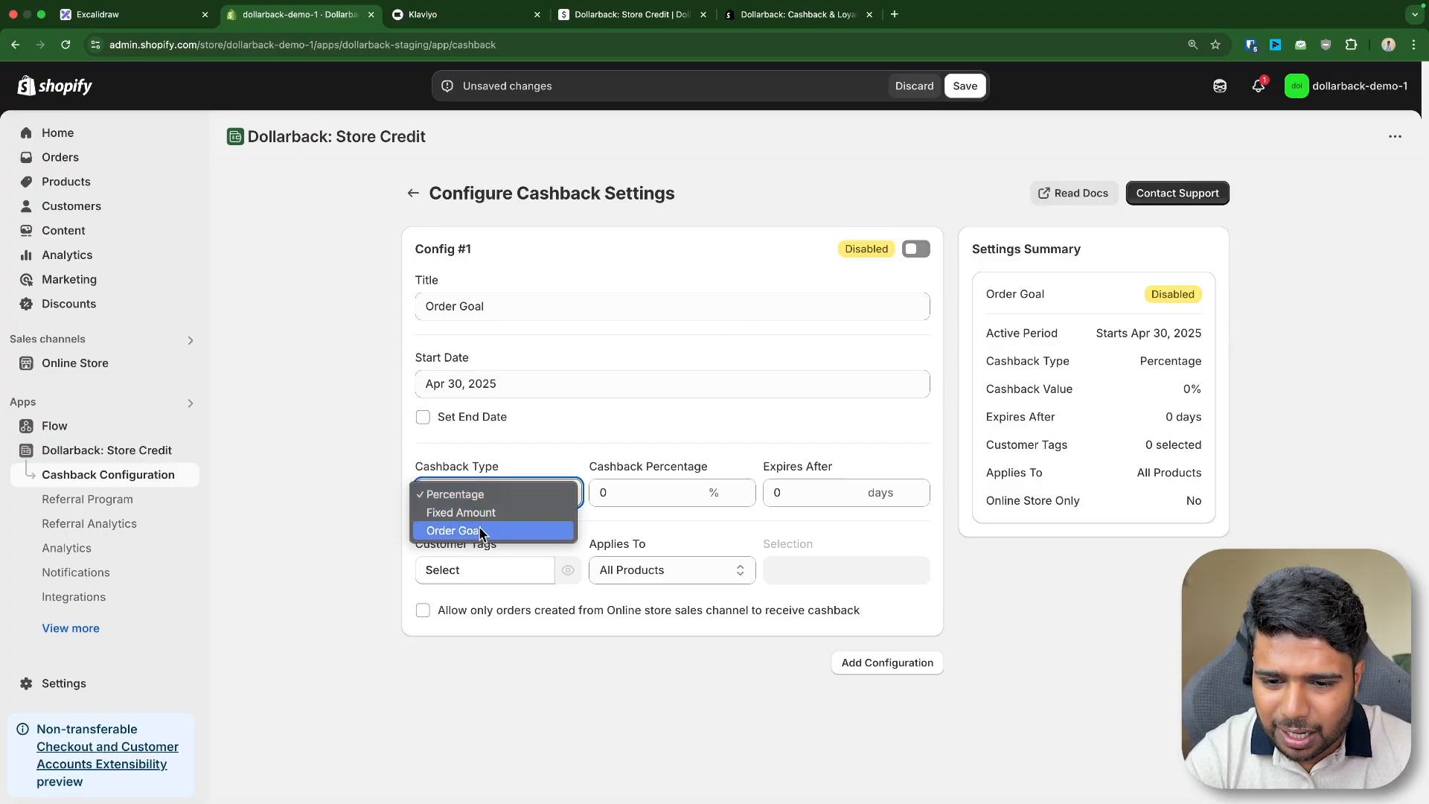
click(482, 531)
double_click(701, 495)
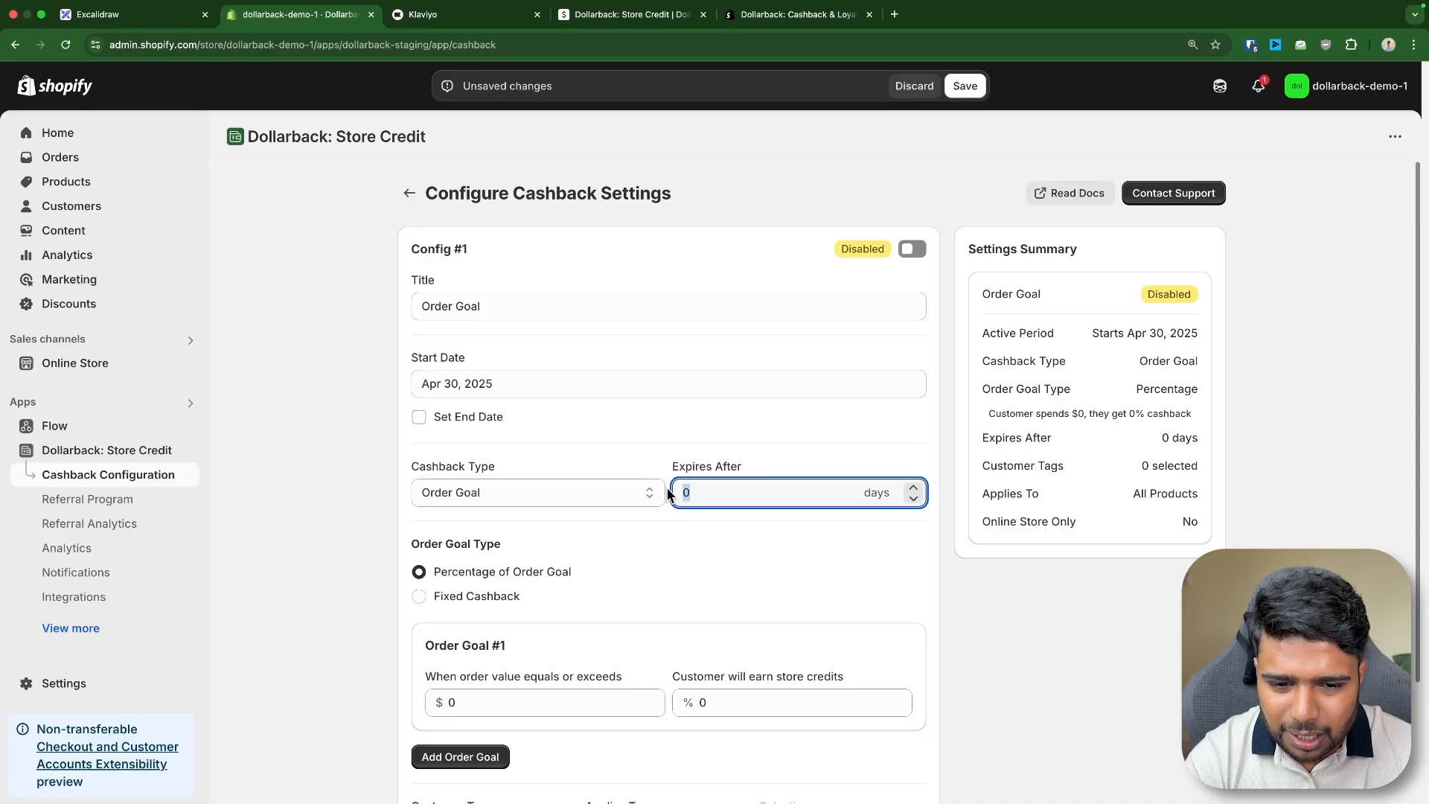
click(722, 529)
key(super+plus)
key(super+plus)
scroll(744, 506, down, 3)
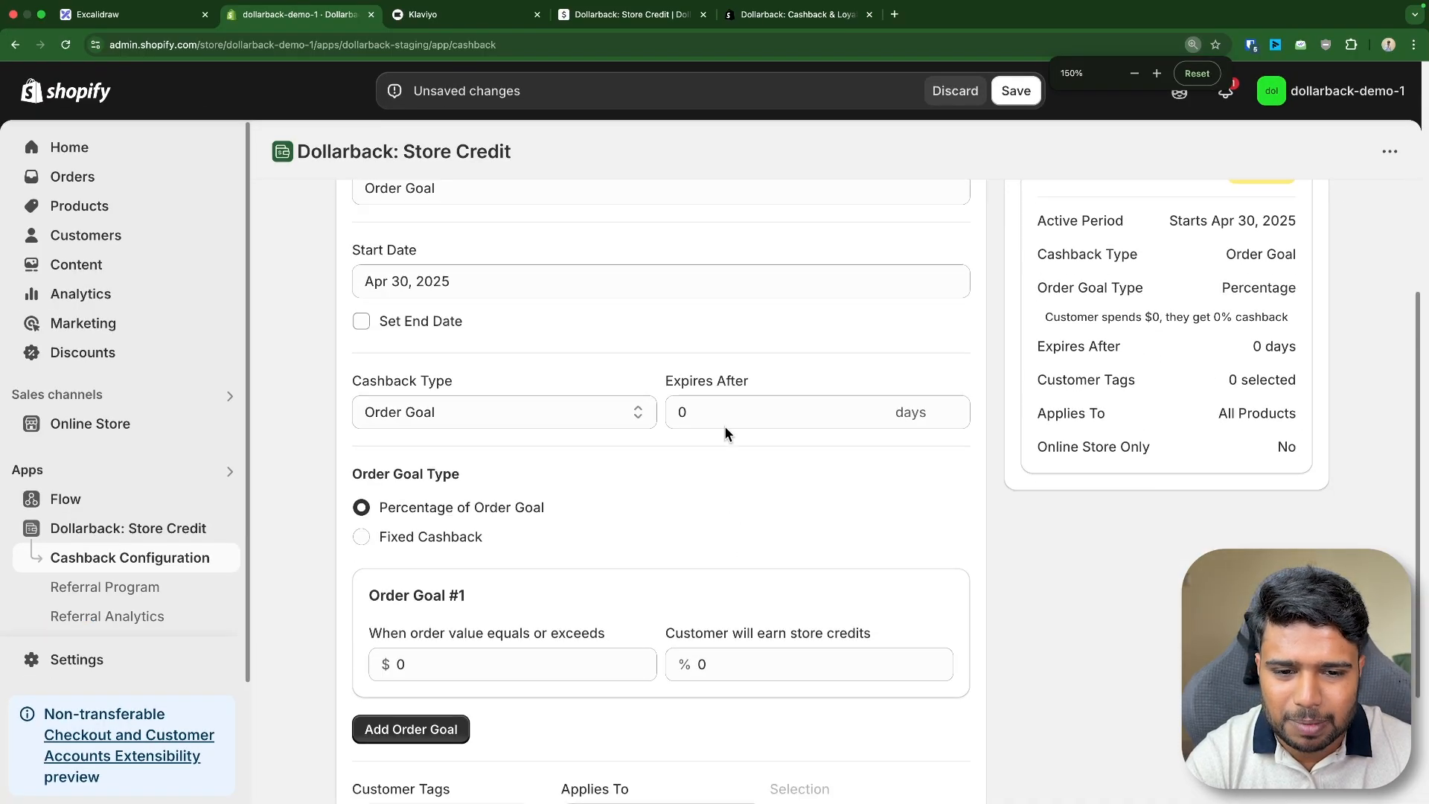
double_click(675, 418)
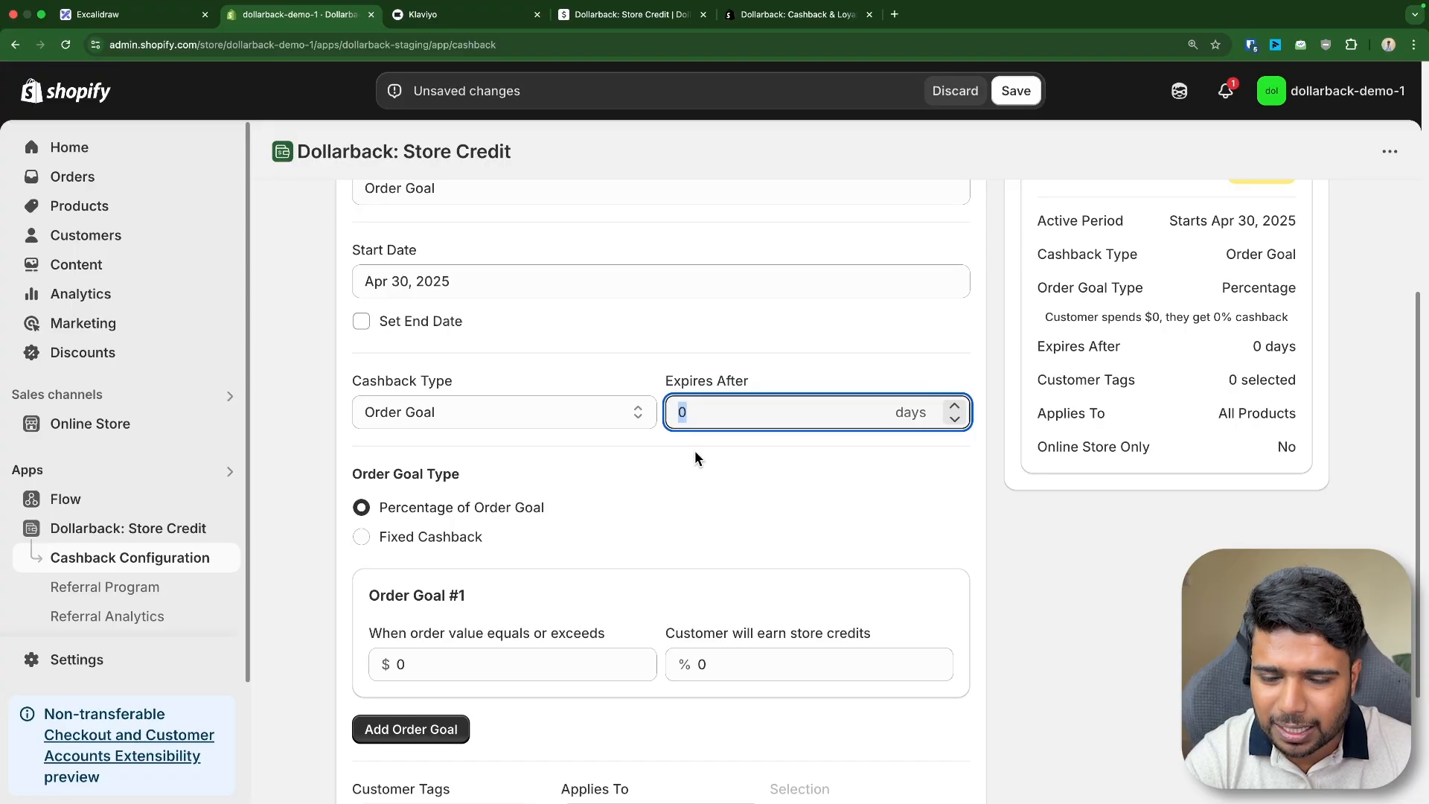
drag(345, 381, 554, 383)
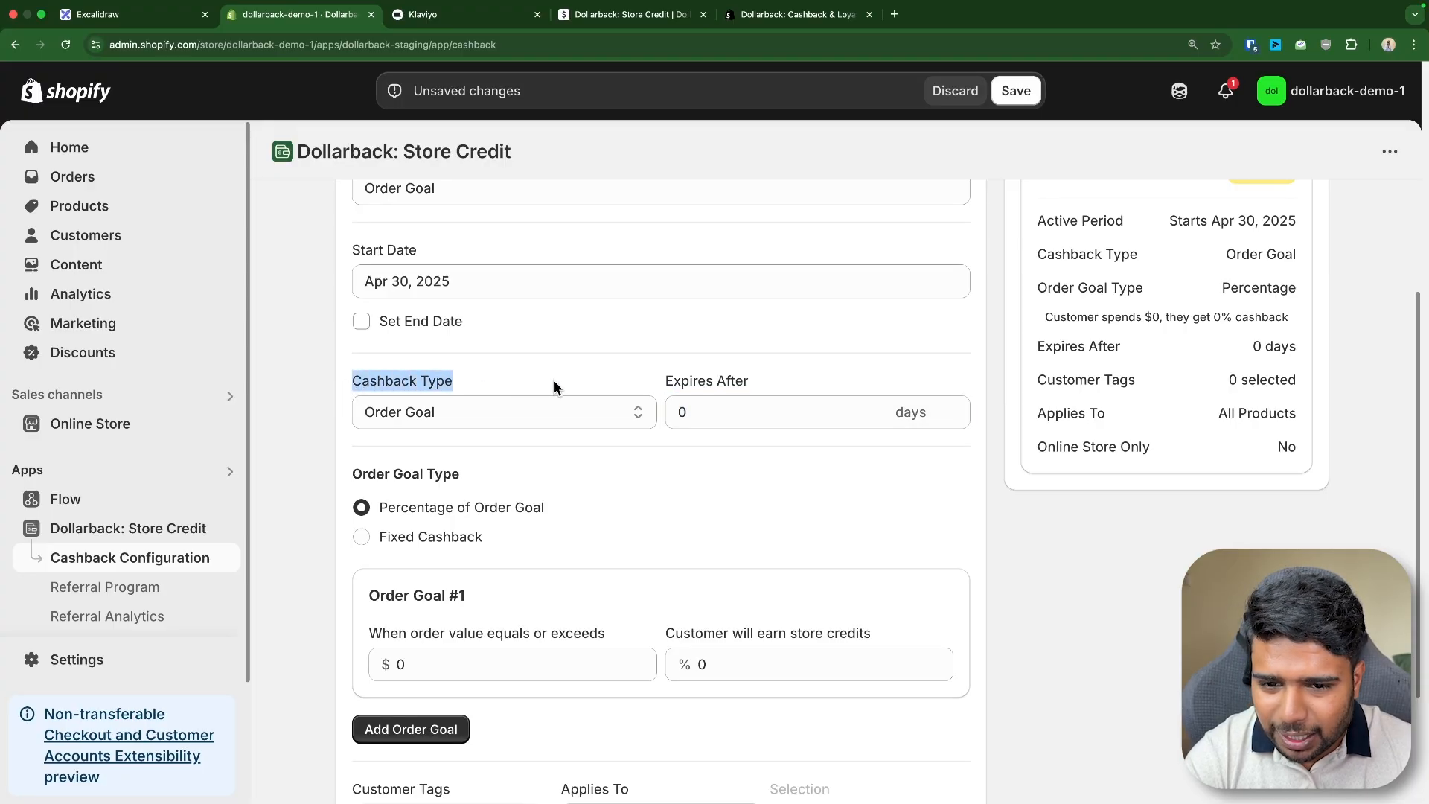
drag(665, 382, 747, 378)
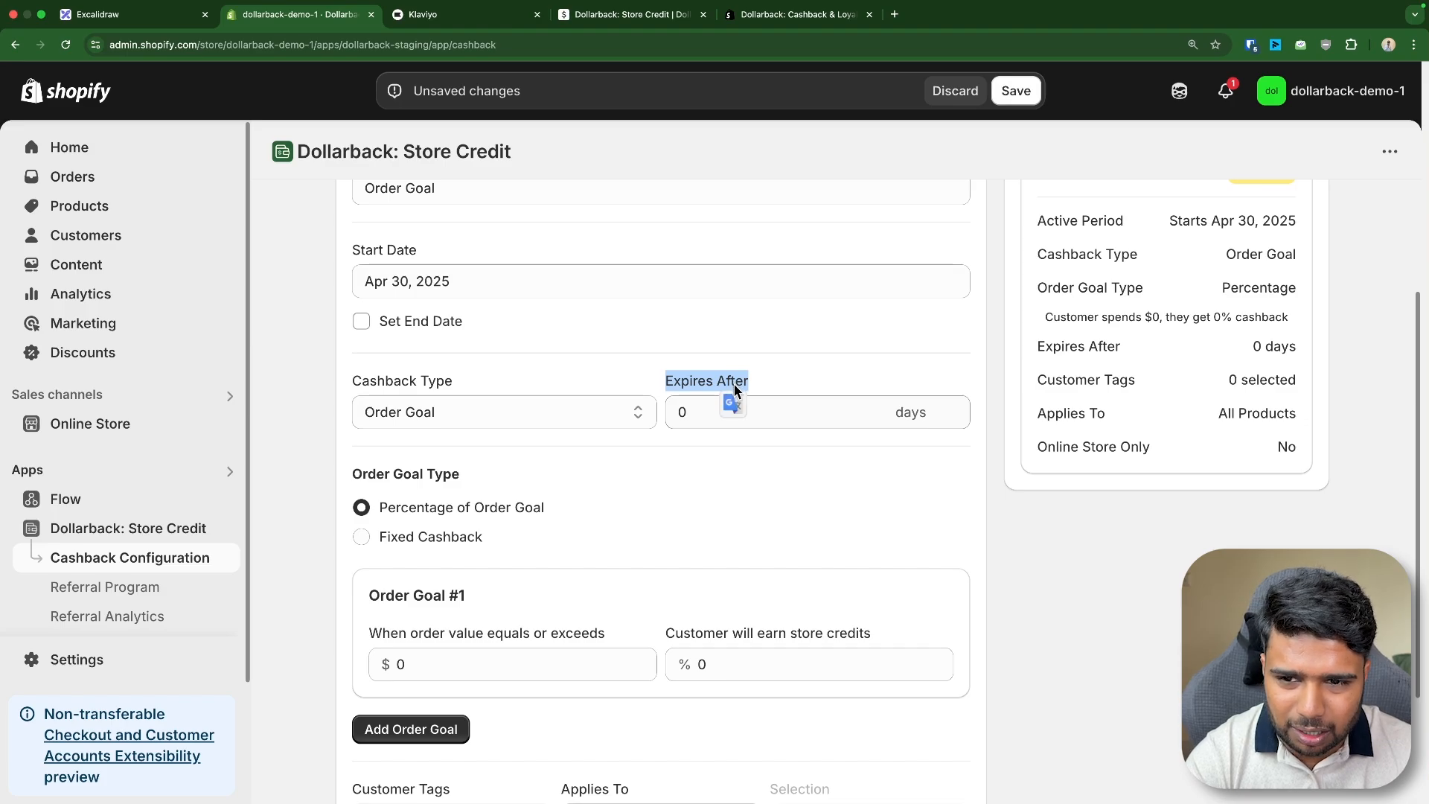
click(737, 460)
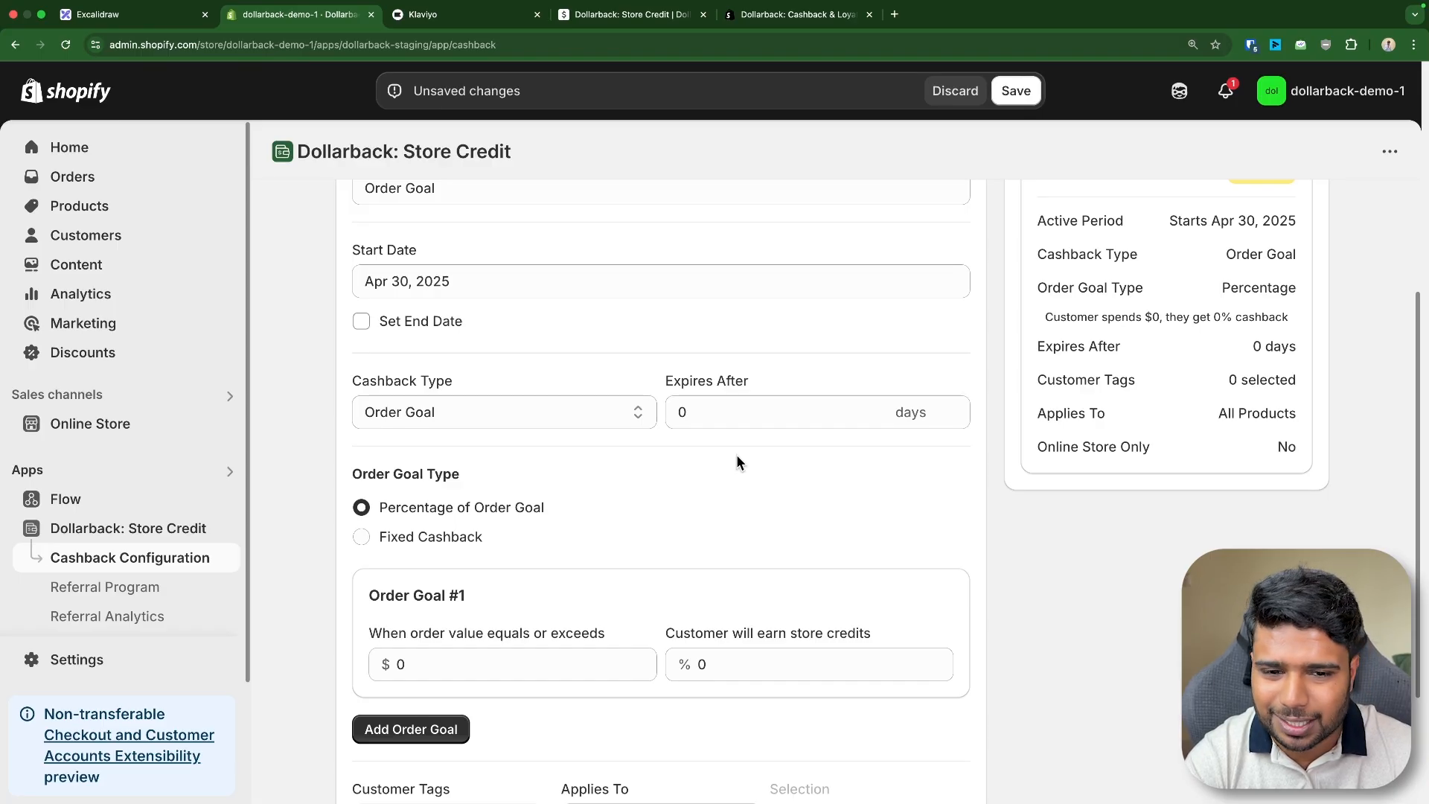
key(shift+Tab)
text(5)
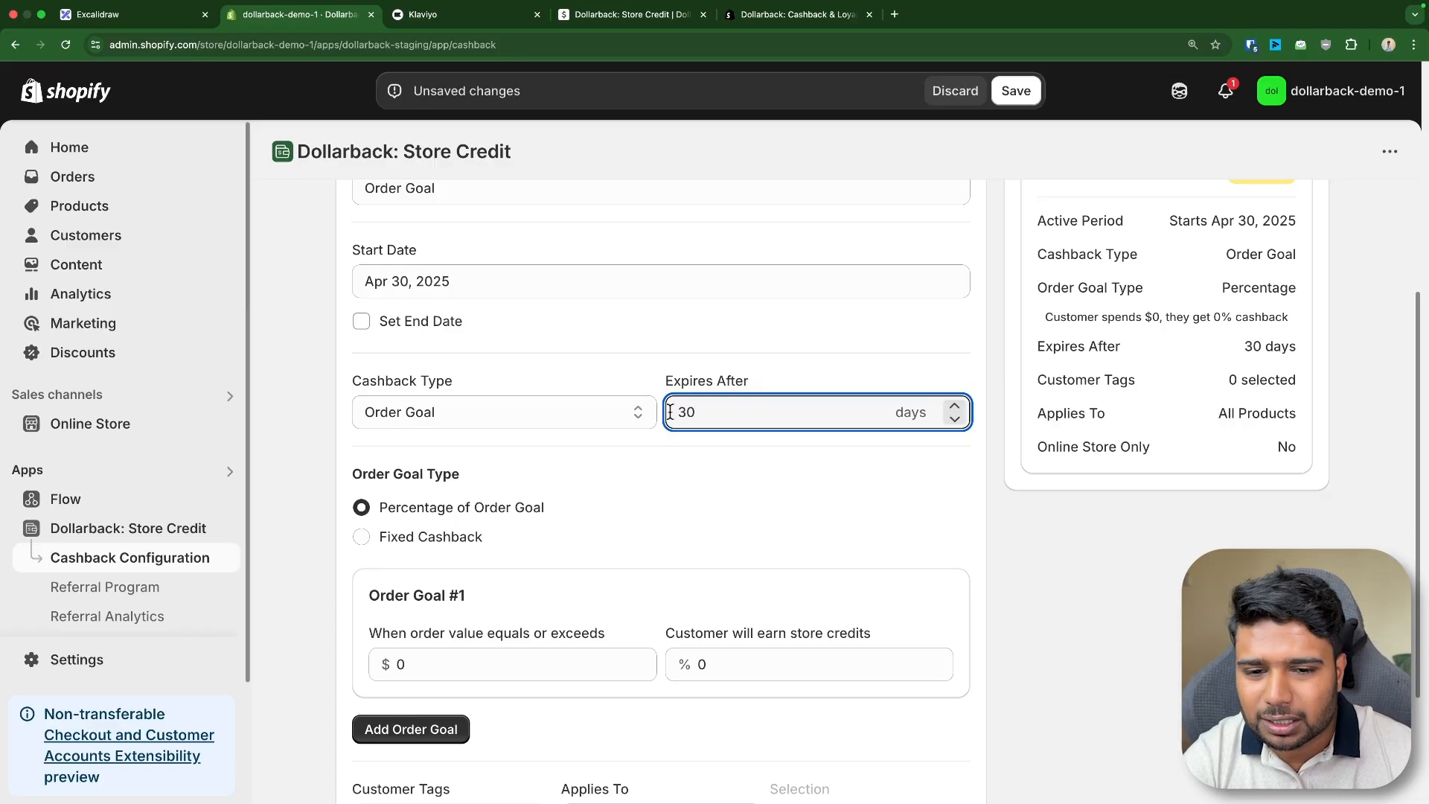
click(721, 485)
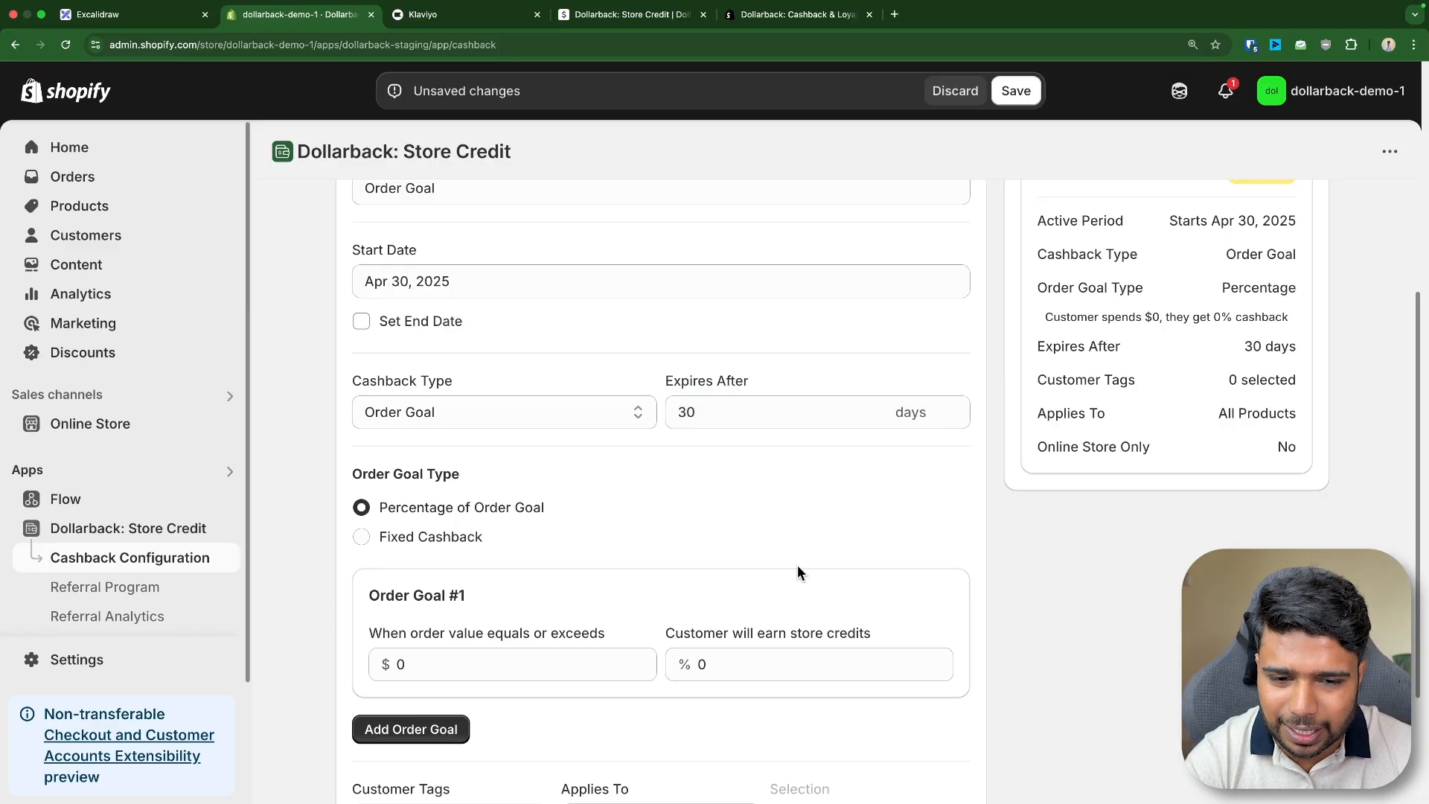
drag(658, 377, 784, 412)
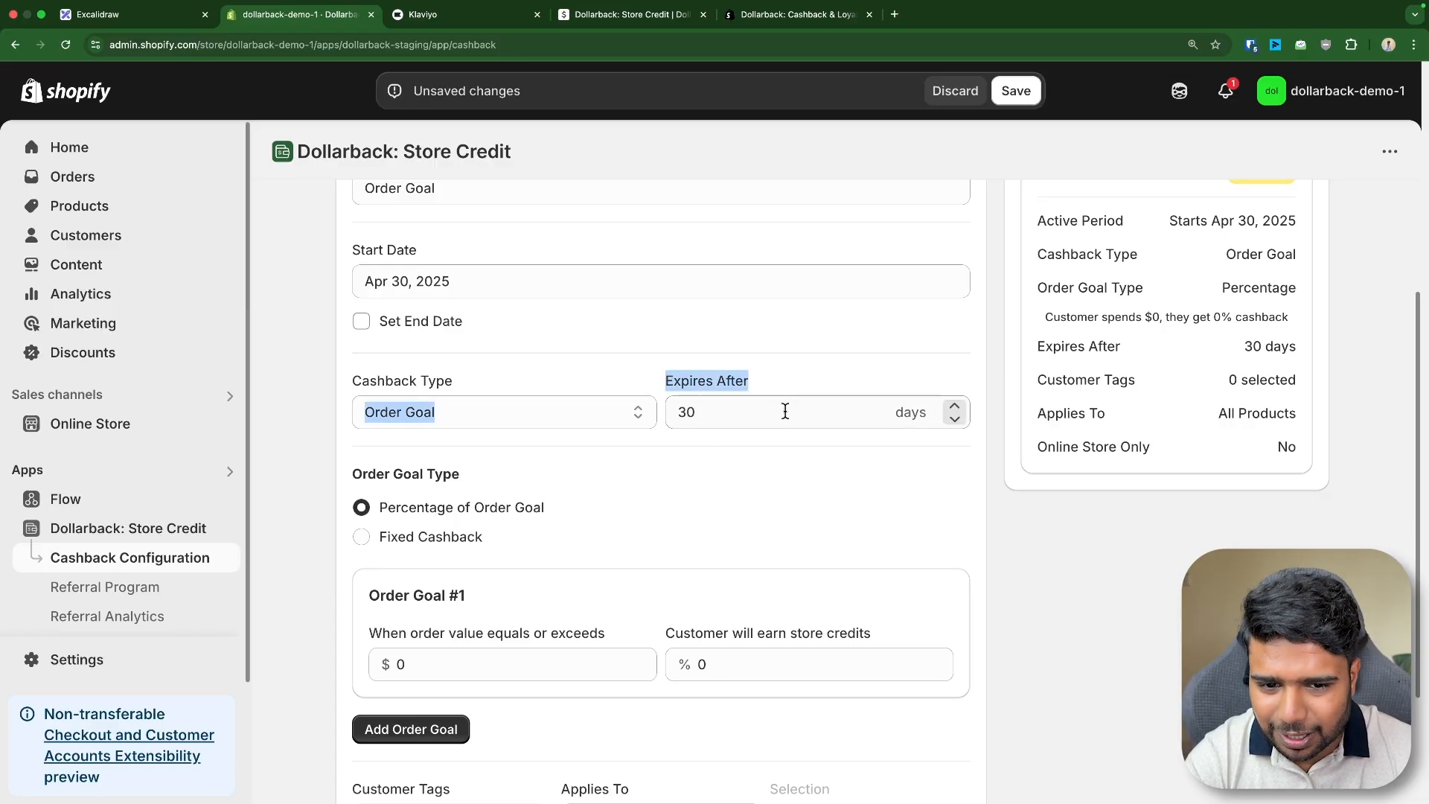
click(796, 495)
click(684, 415)
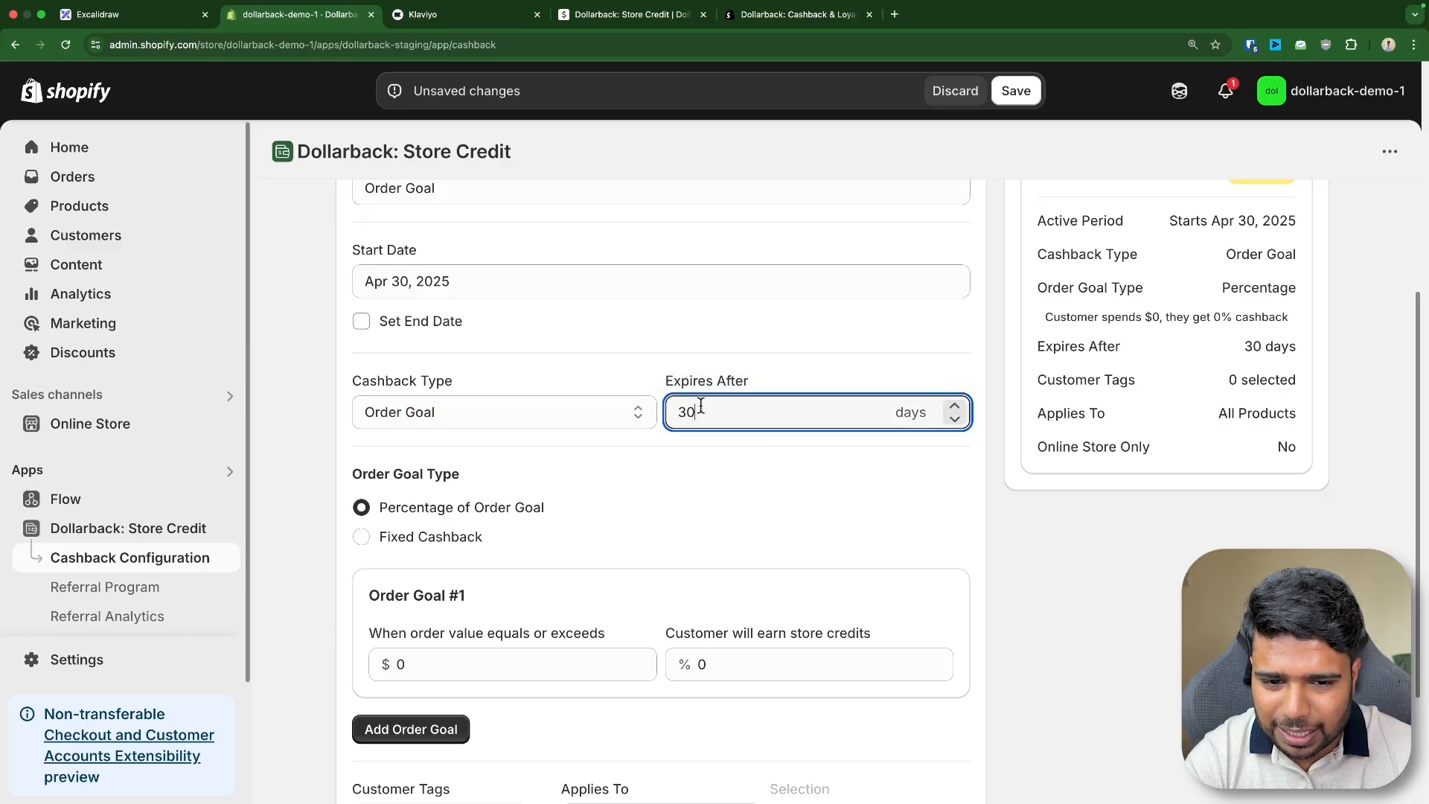
double_click(684, 414)
text(0)
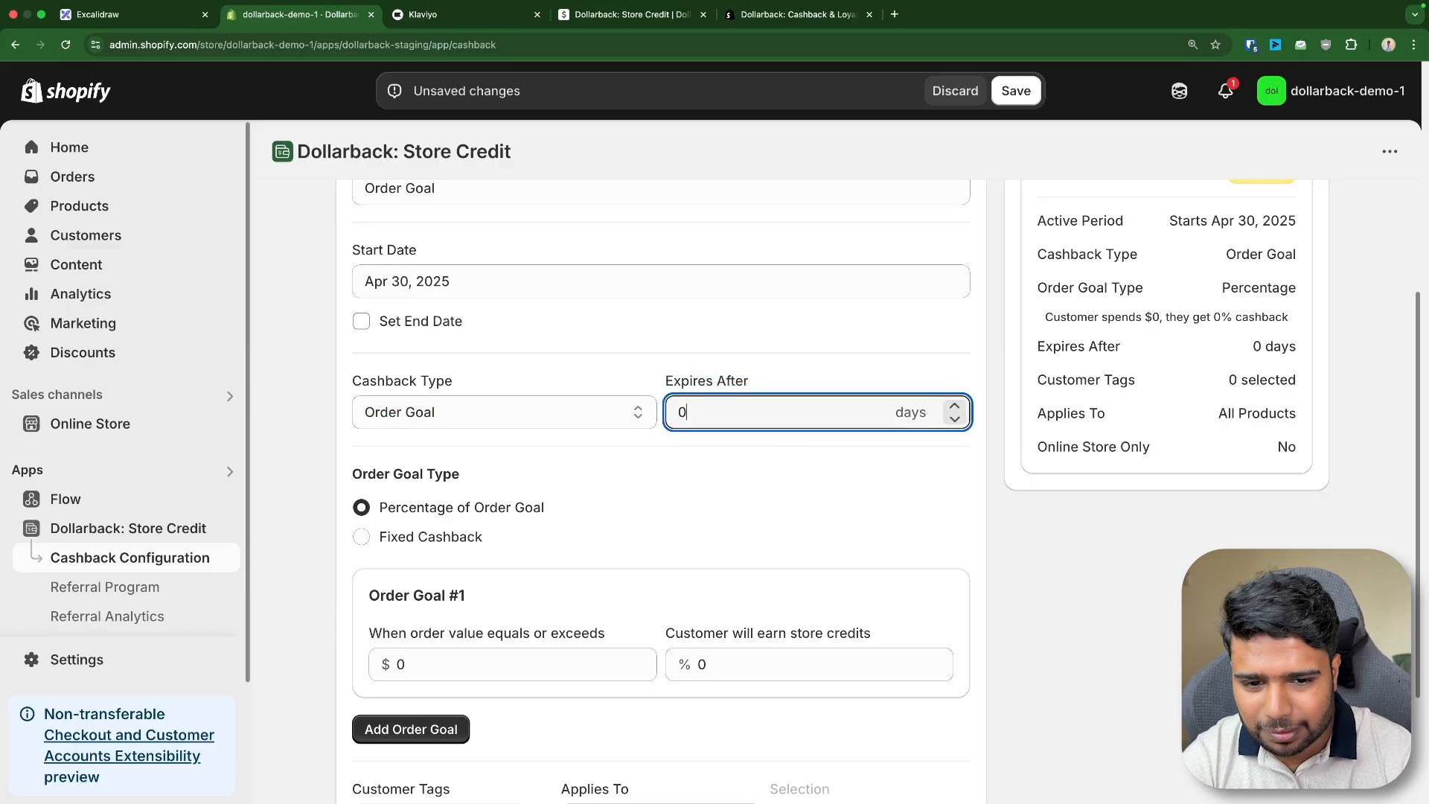
- Set the first percentage order goal to give 5% store credit on orders of $1000 or more
triple_click(705, 388)
click(717, 482)
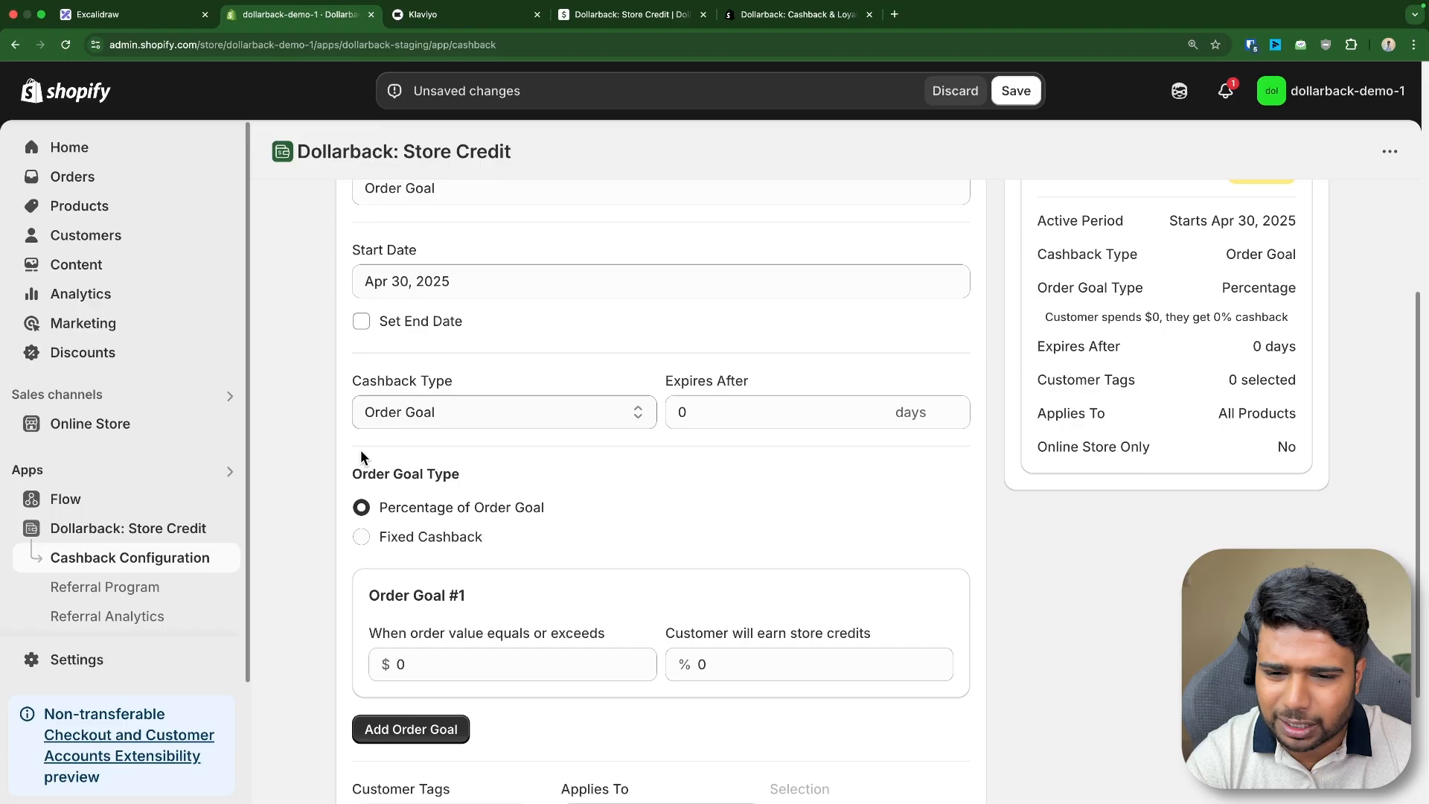
scroll(582, 409, down, 2)
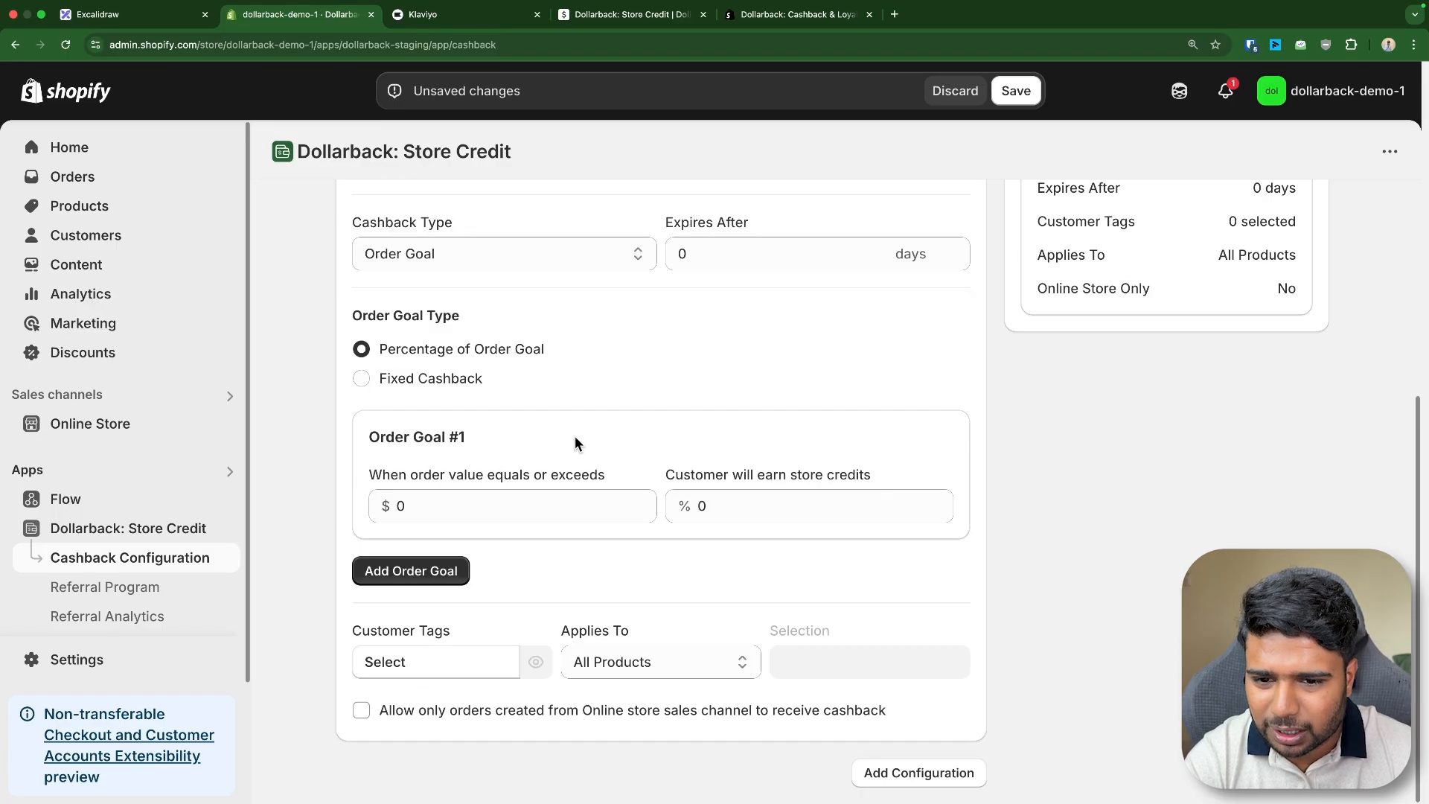
drag(354, 402, 429, 400)
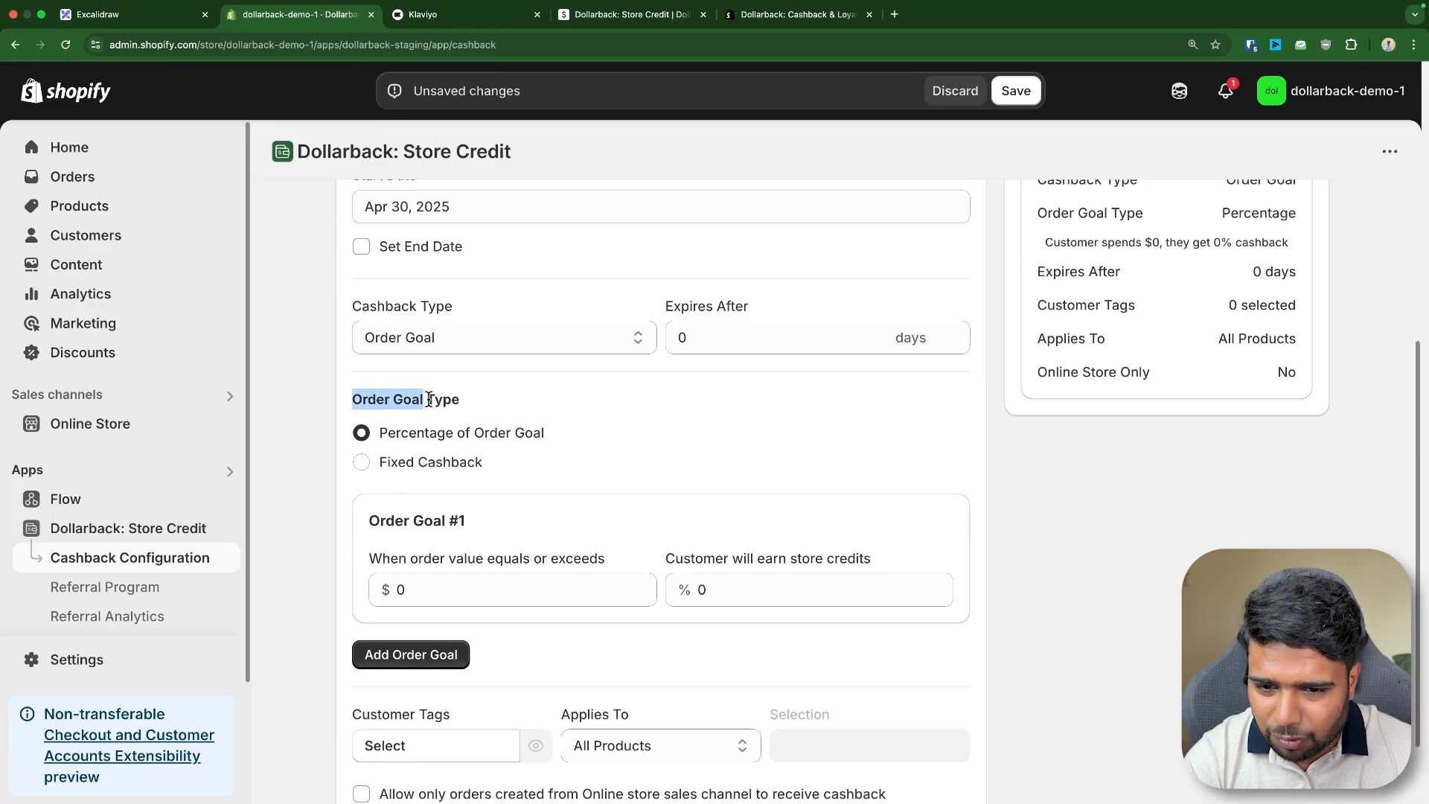
click(673, 416)
scroll(660, 437, up, 3)
scroll(660, 437, down, 3)
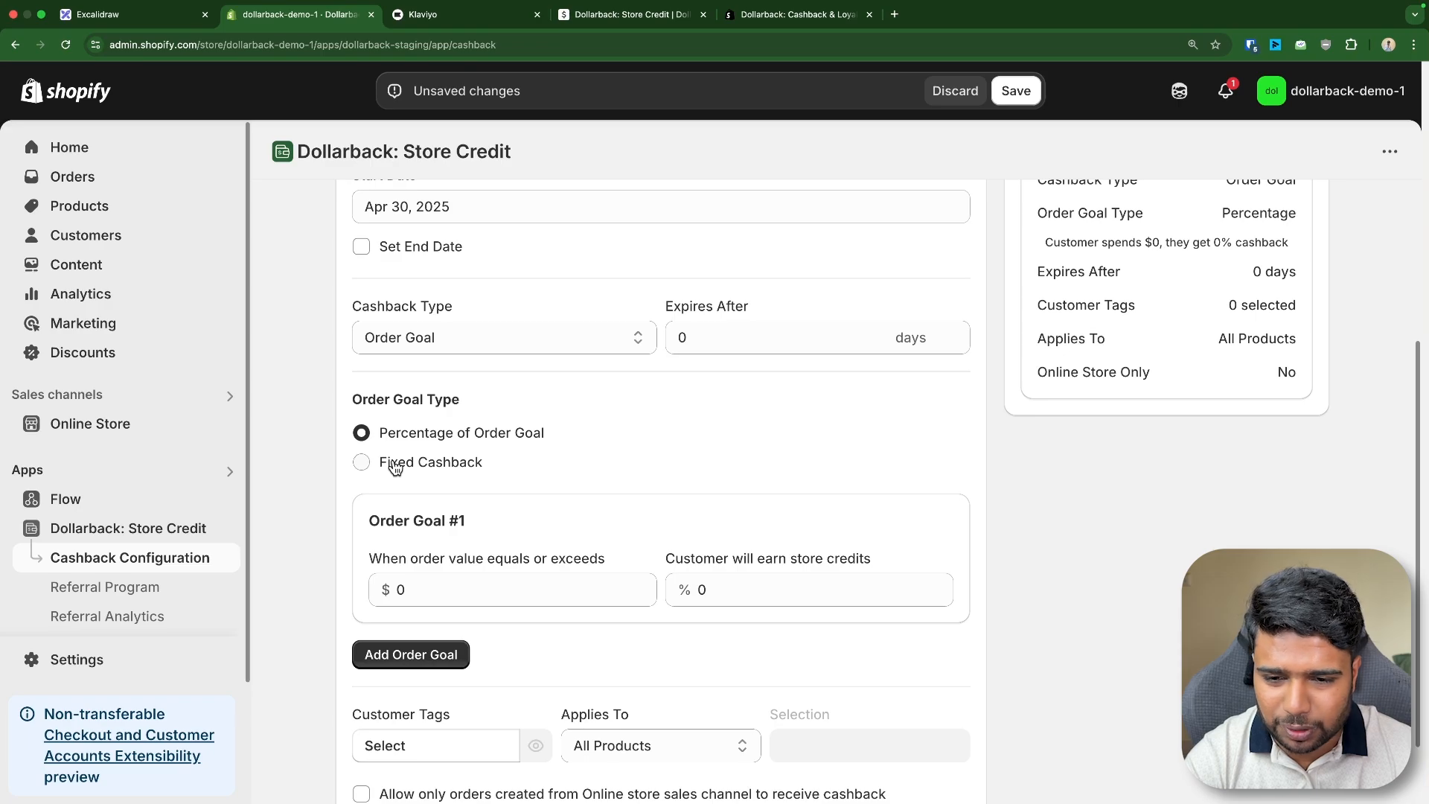
click(395, 587)
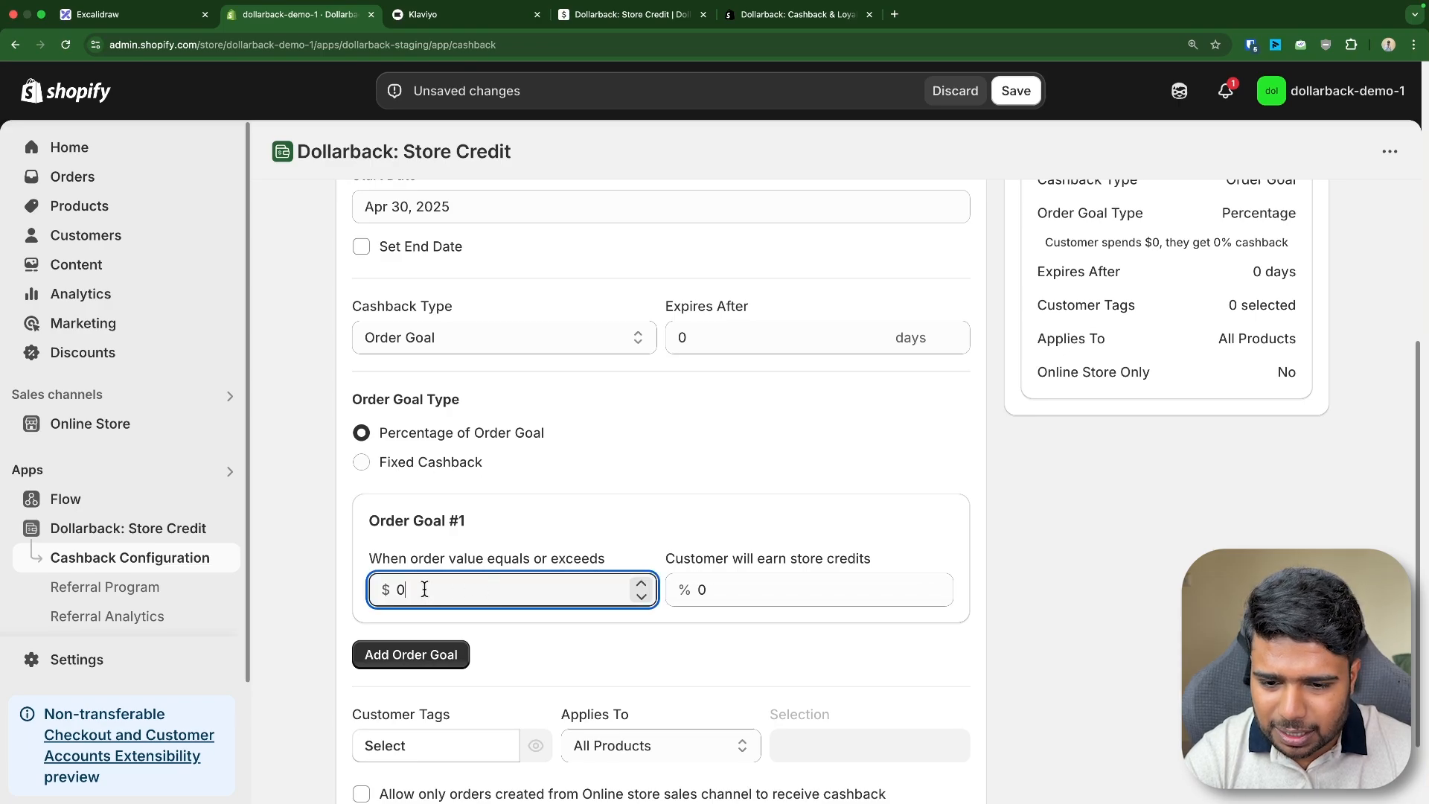
text(1000)
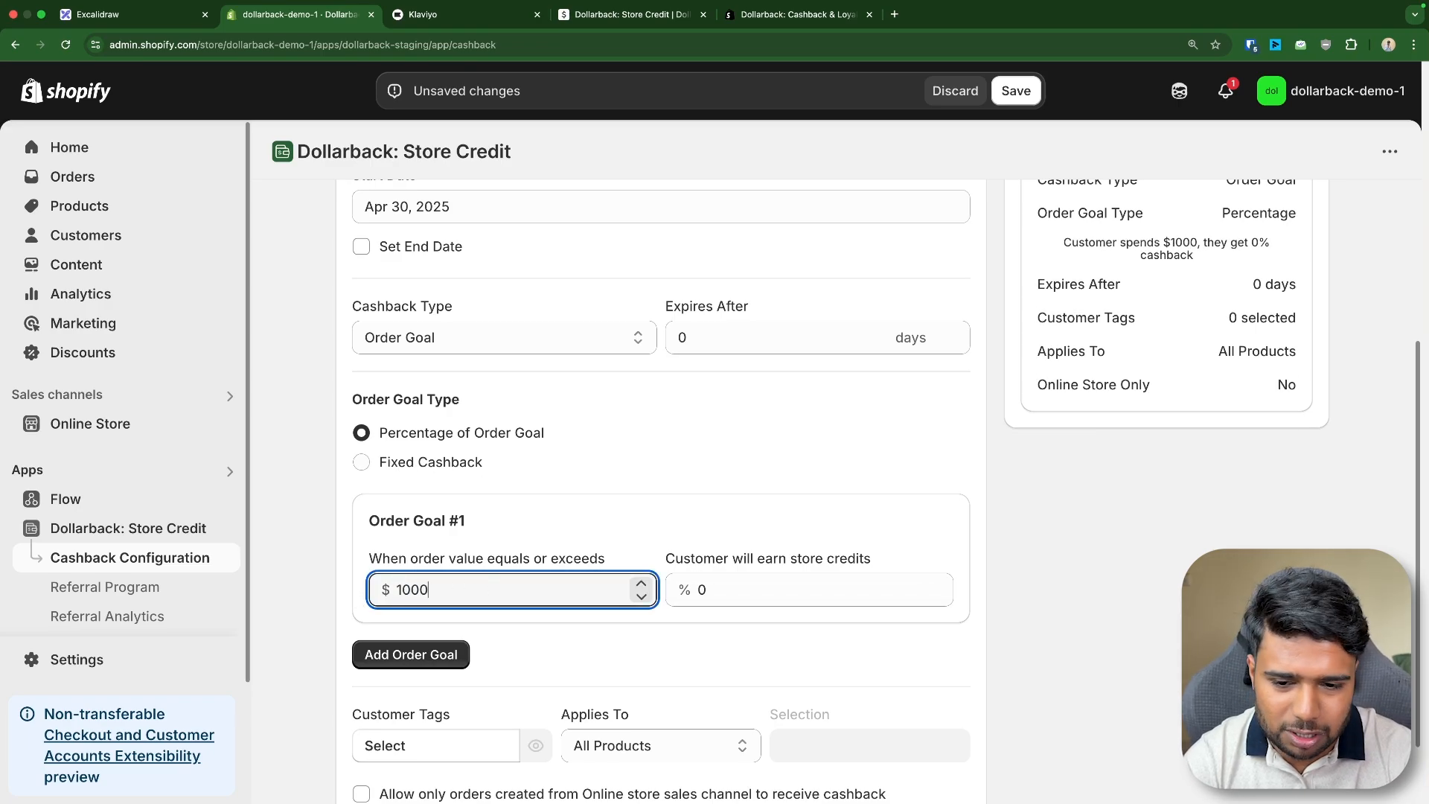
click(750, 585)
text(5)
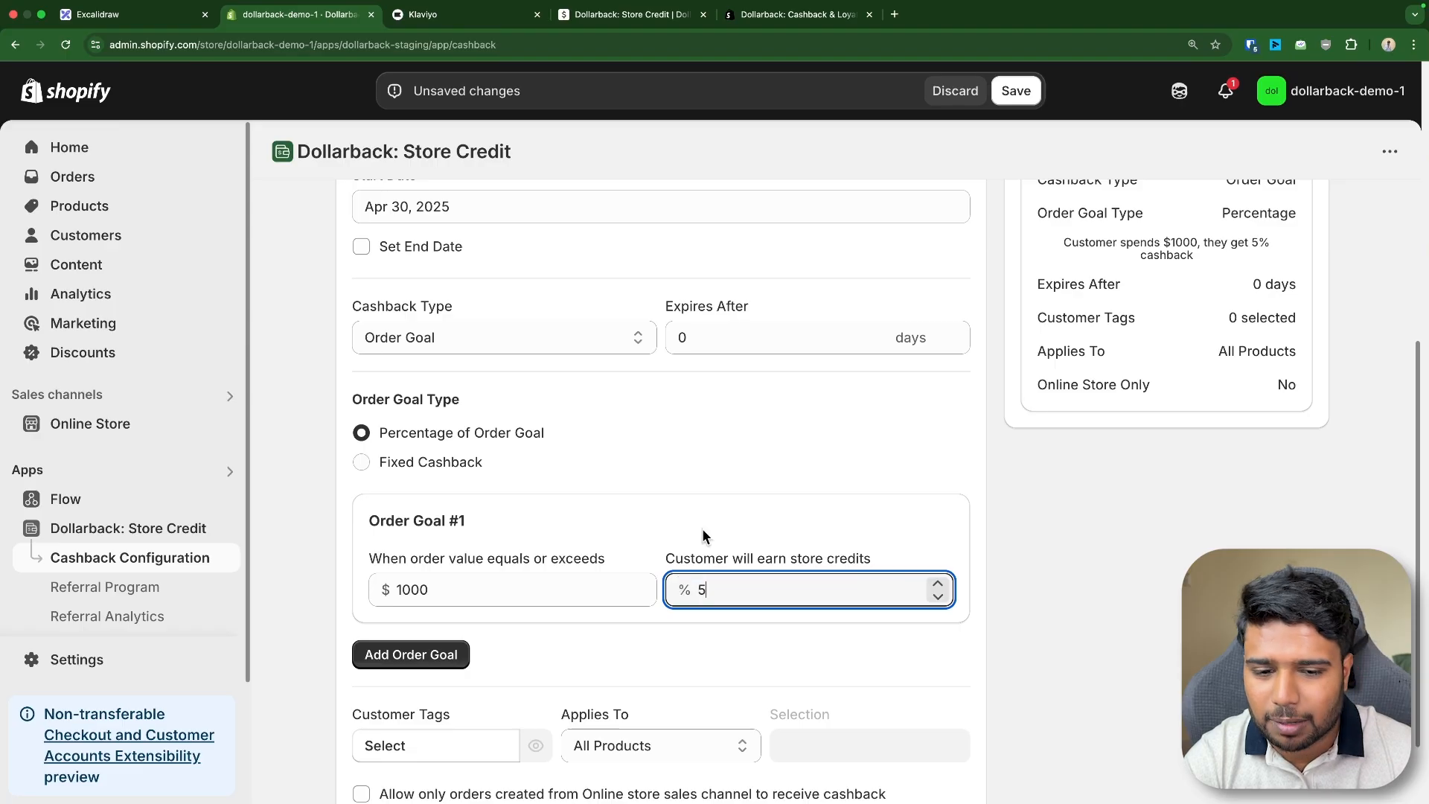
- Use the launcher calculator to compute 1000*5%, then close it
click(708, 516)
key(alt+space)
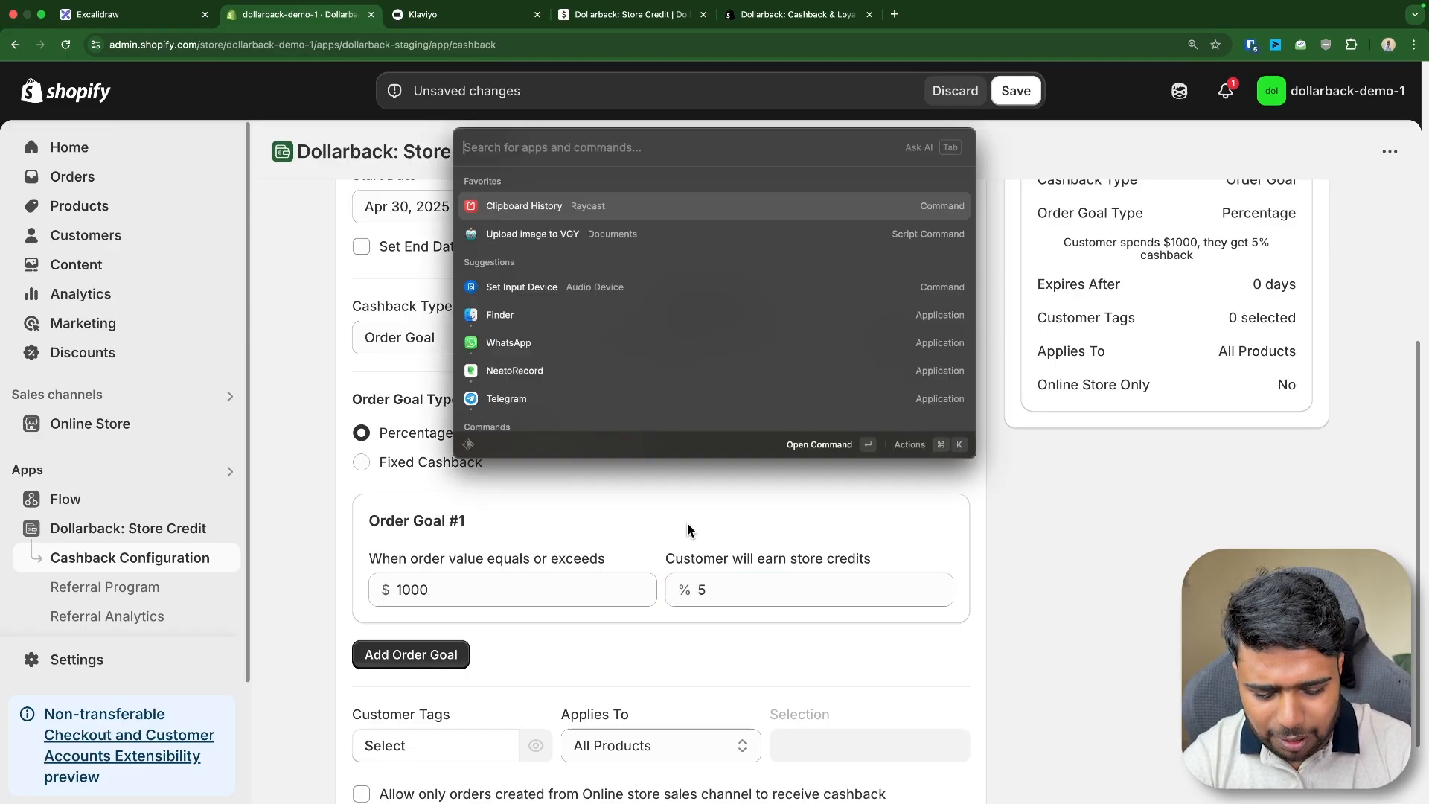
text(1000)
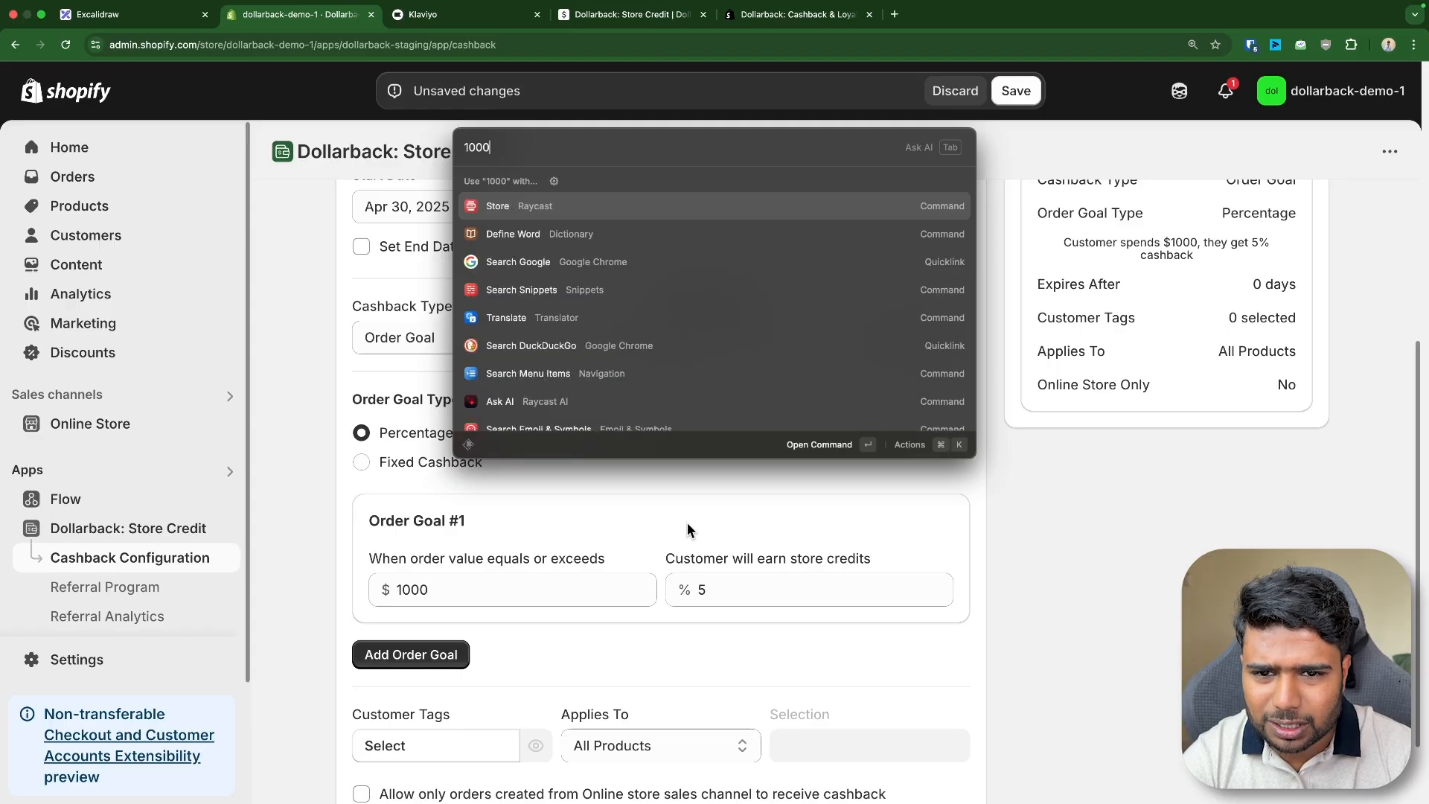
text(*5%)
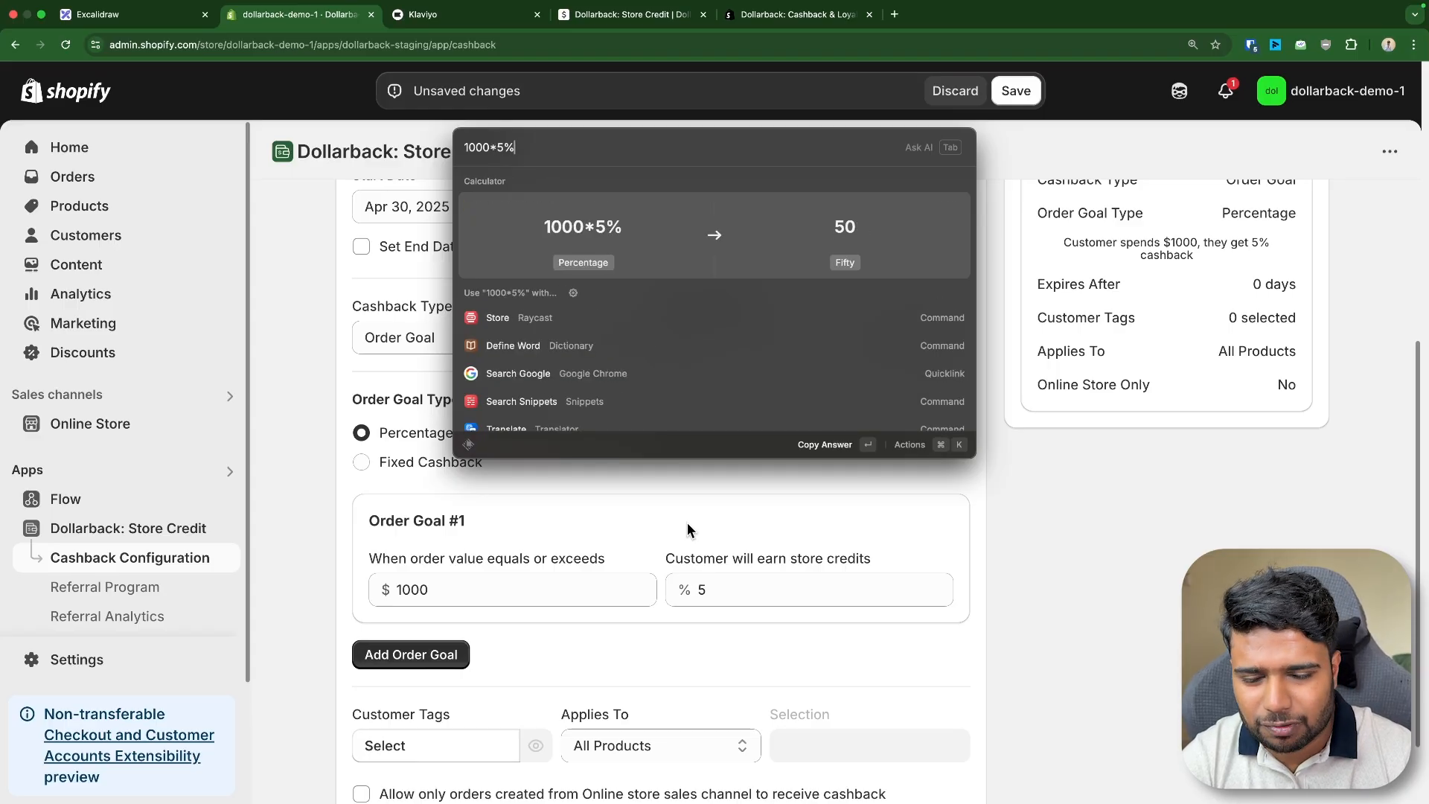
key(Escape)
- Switch the order goal type to Fixed Cashback and set the first goal's store credit to $20
drag(444, 596, 326, 595)
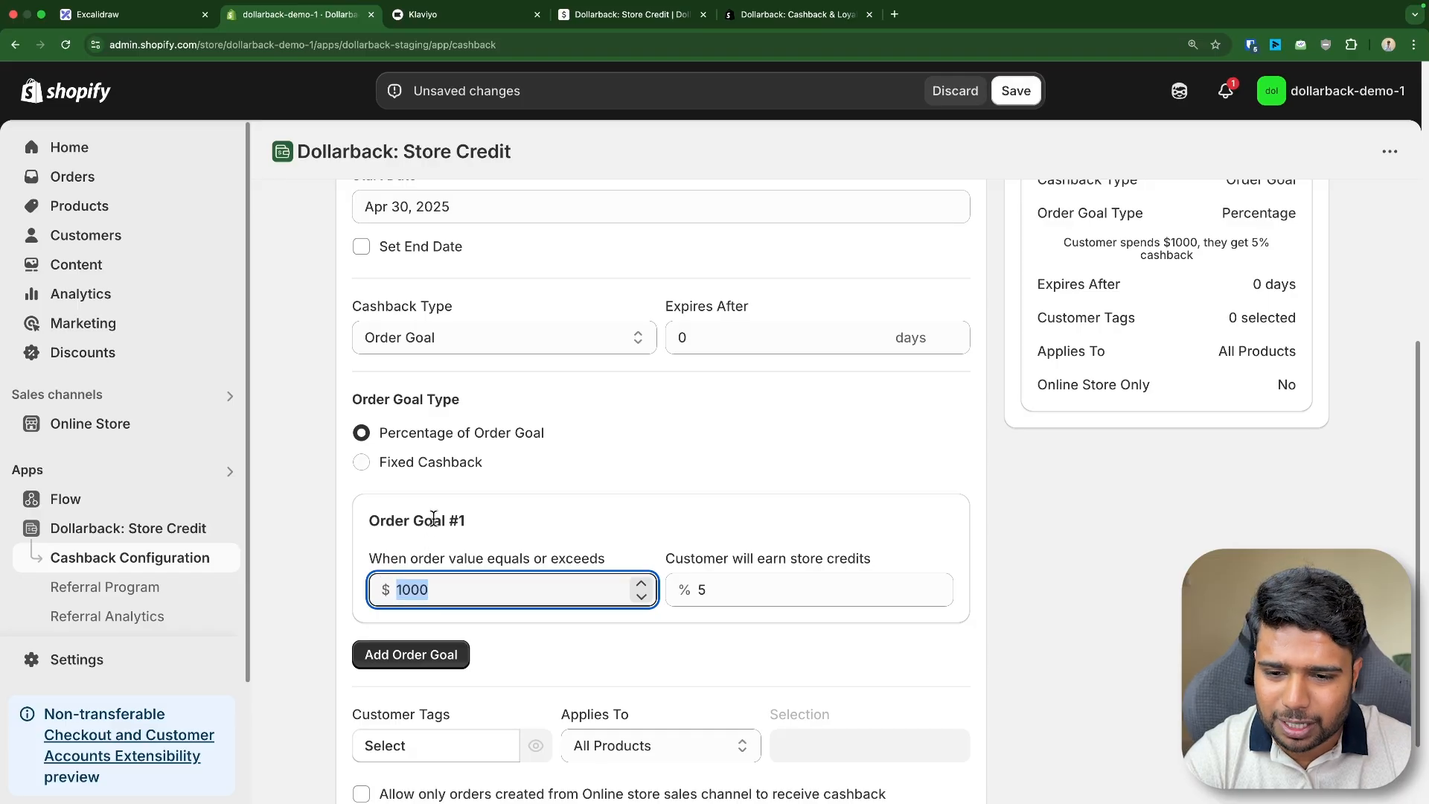
scroll(501, 512, down, 2)
click(435, 381)
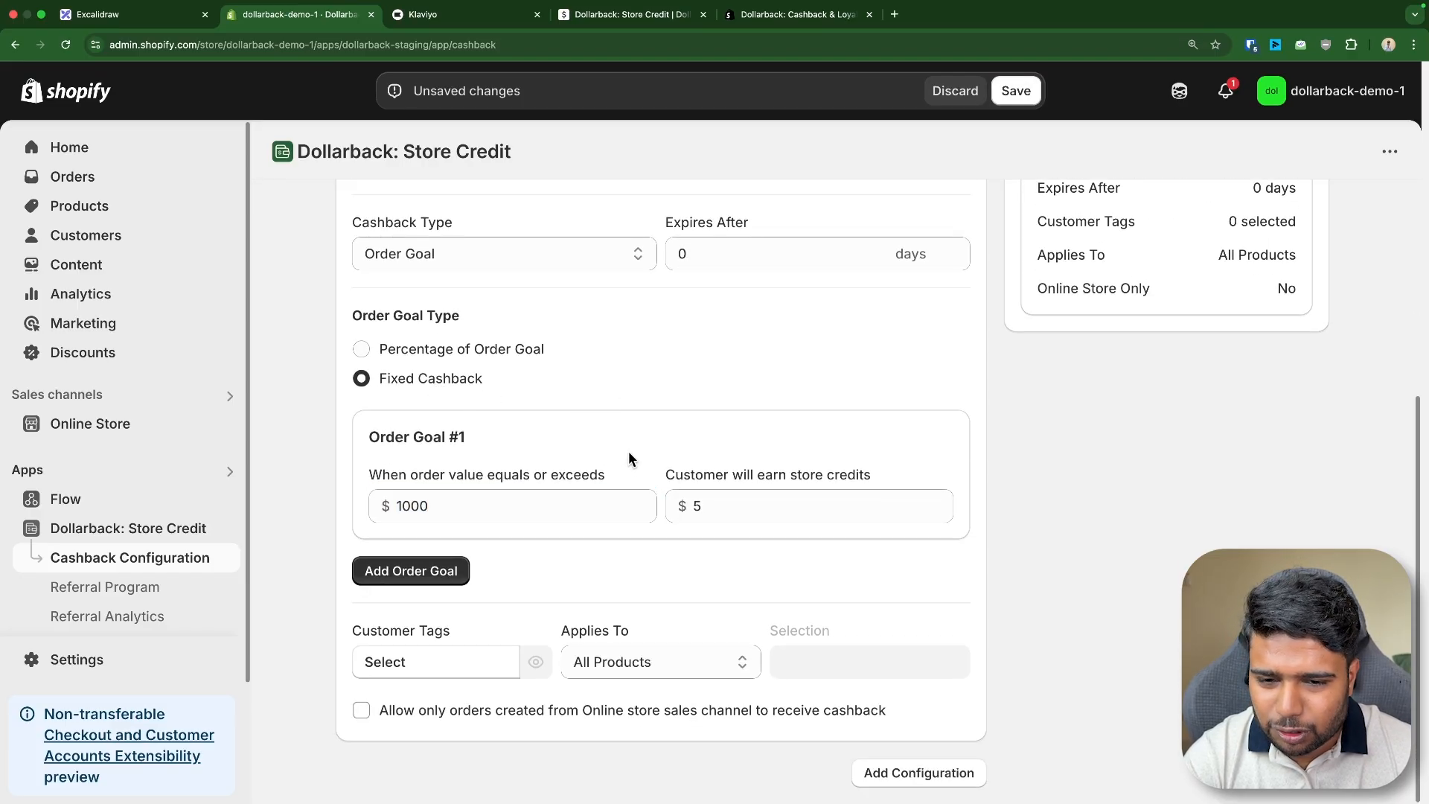
drag(716, 508, 628, 505)
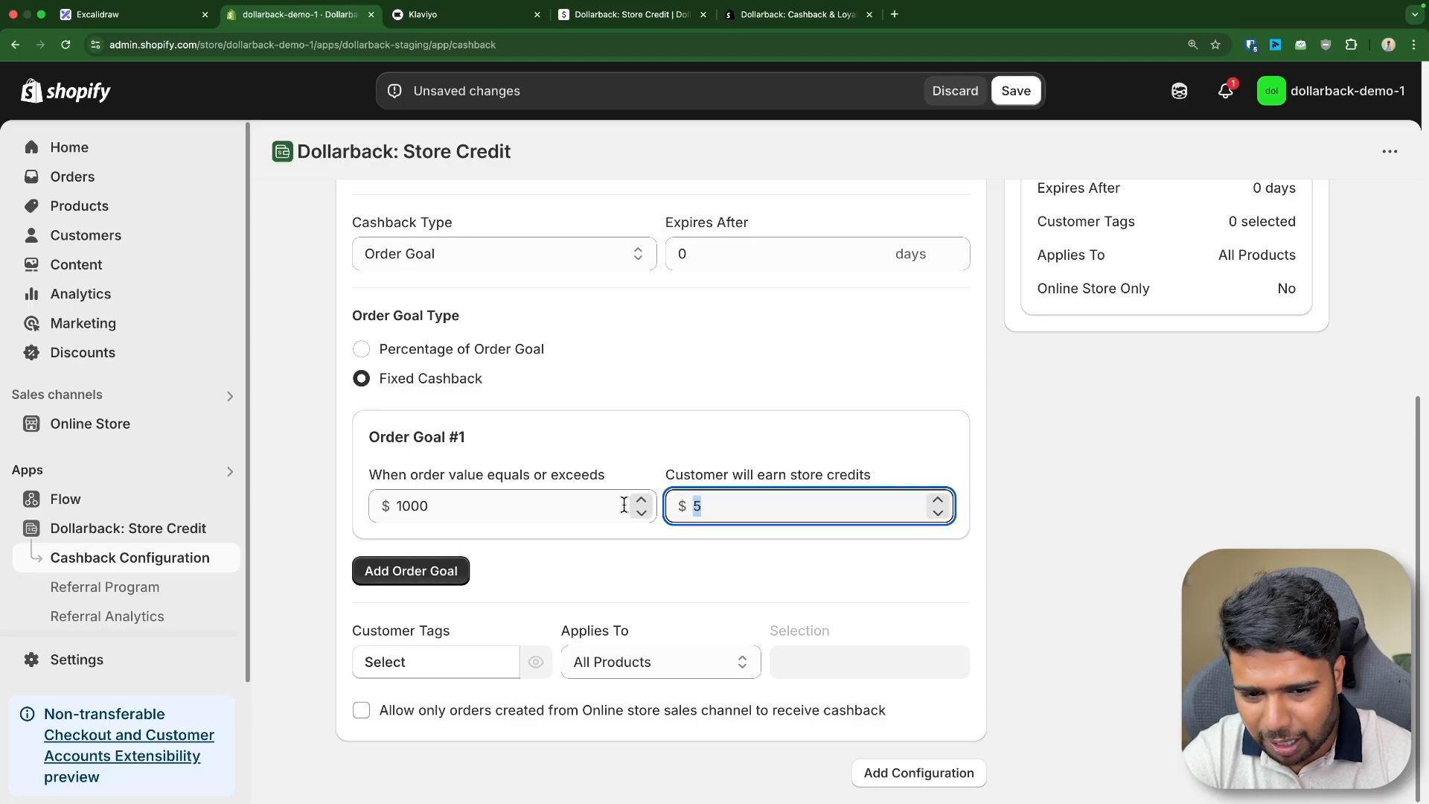
text(20)
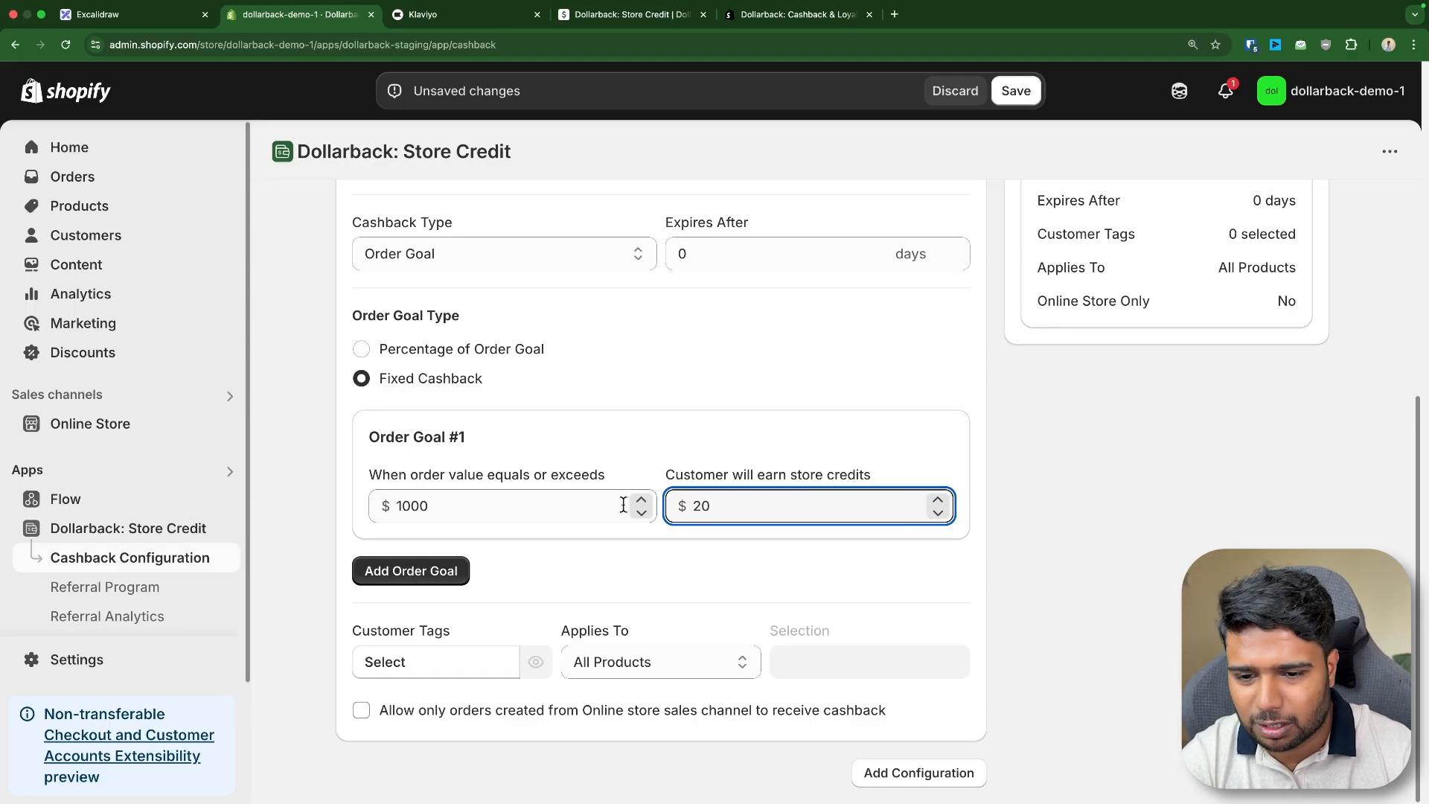
- Add a second order goal giving $40 store credit on orders of $2000 or more
click(414, 571)
scroll(488, 573, down, 2)
click(371, 504)
text(2)
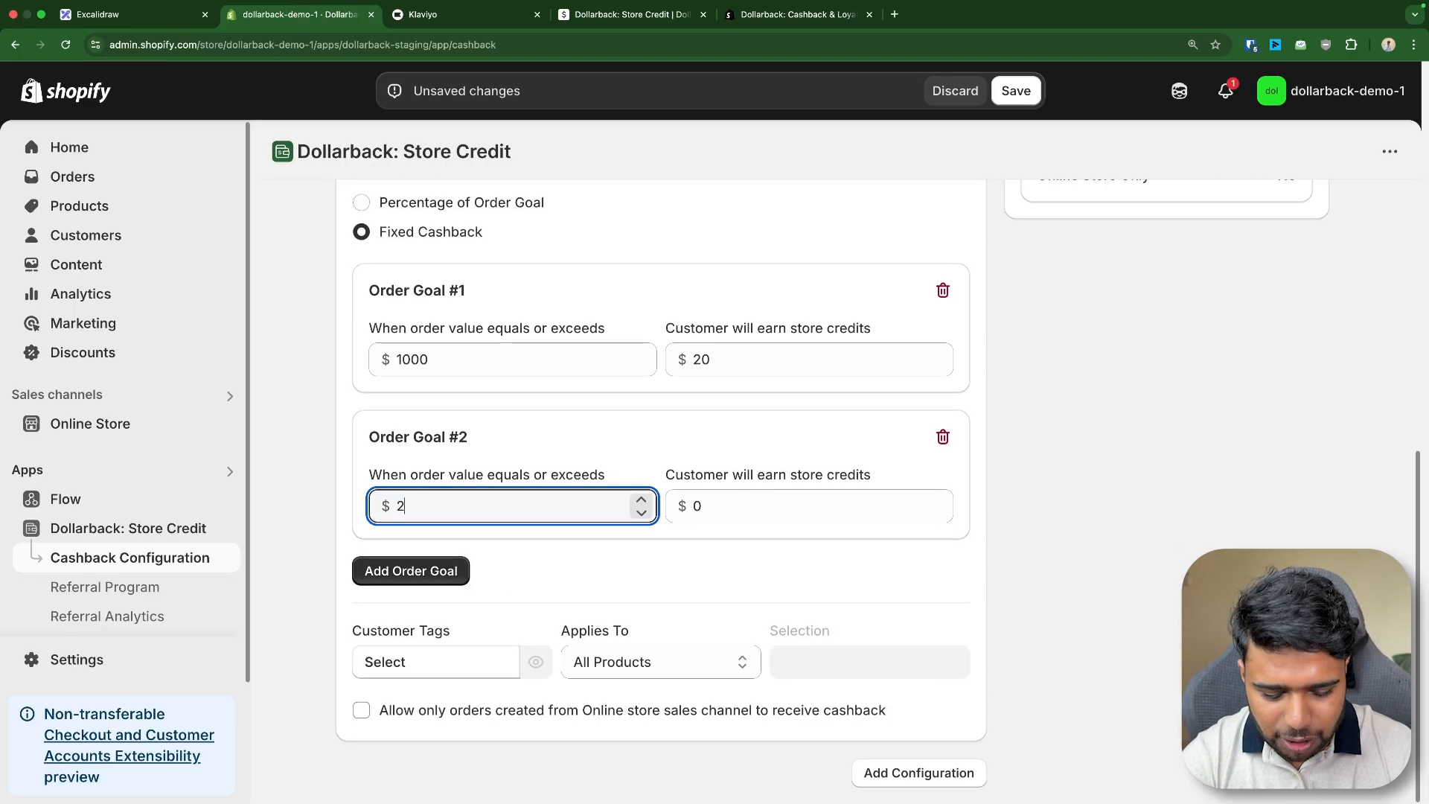
text(000)
key(Tab)
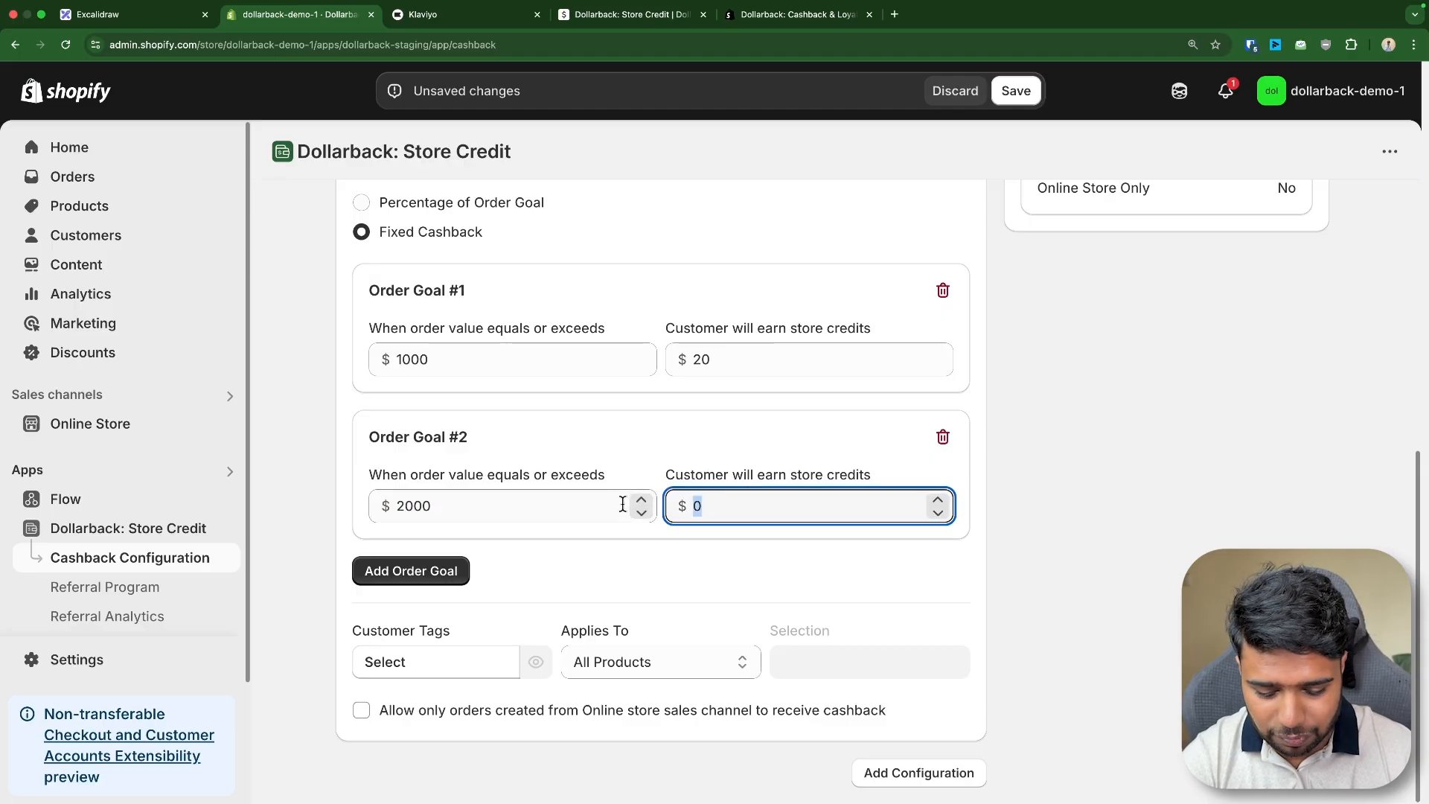
text(40)
- Add a third order goal giving $60 store credit on orders of $3000 or more
click(458, 572)
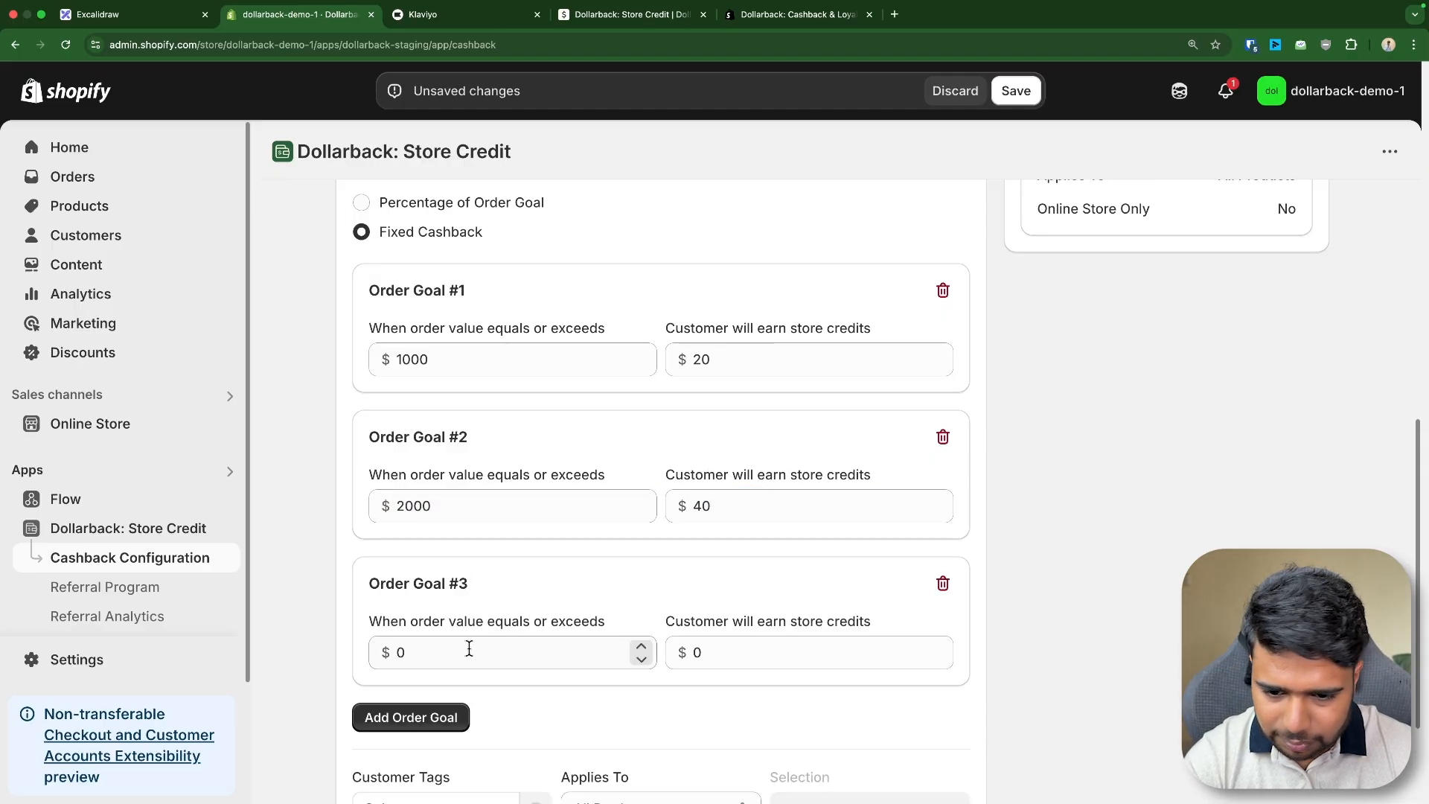
click(395, 652)
text(3000)
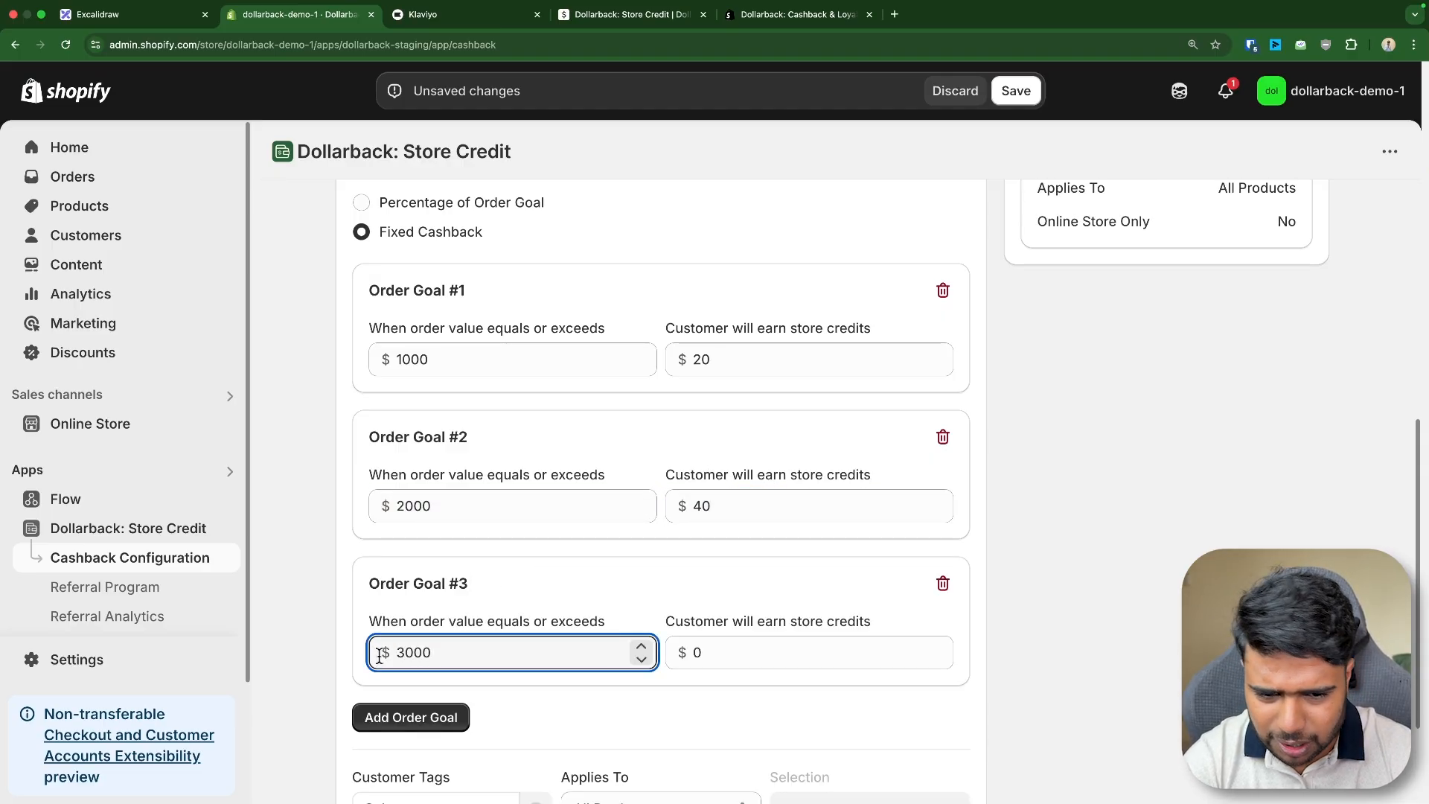
click(730, 647)
text(60)
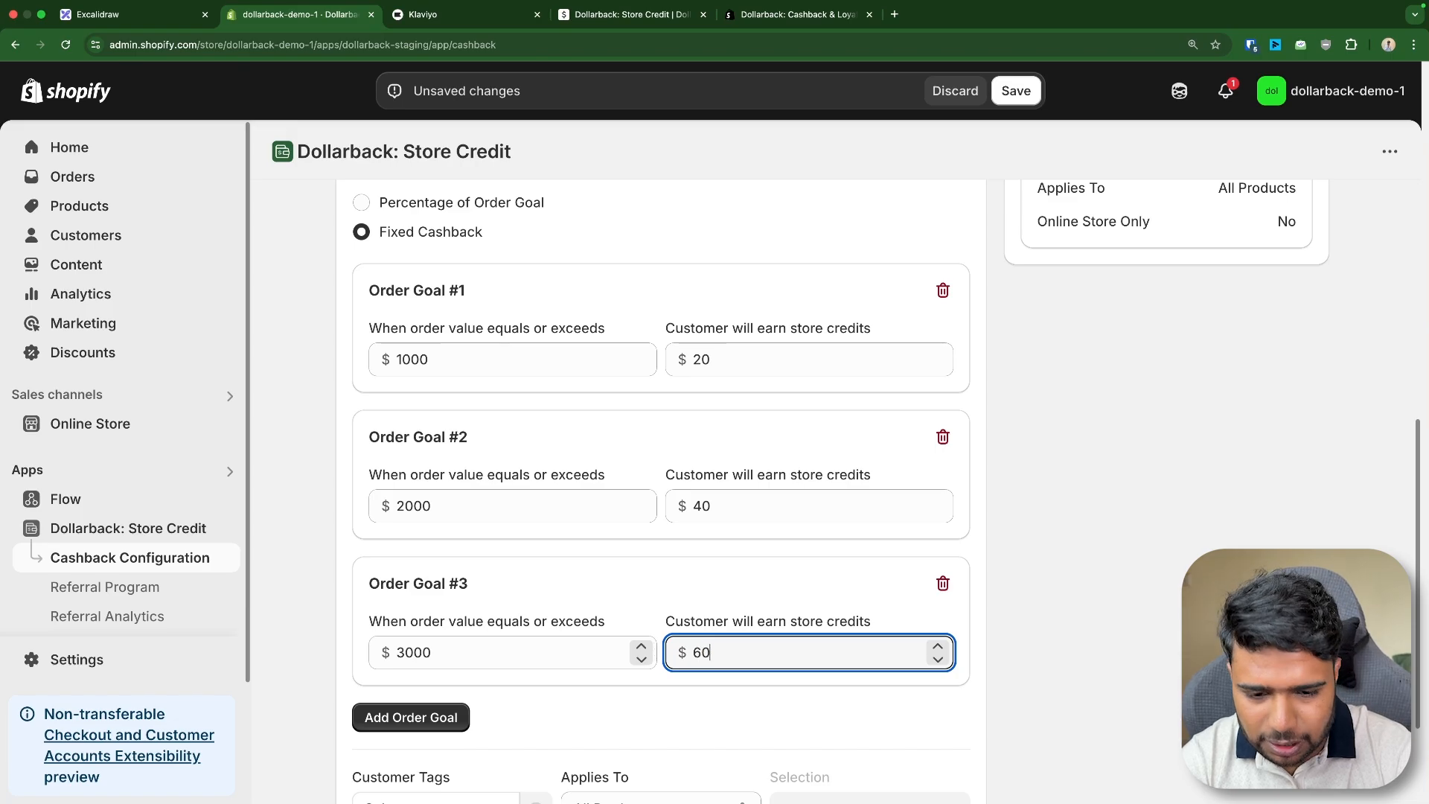
- Review the three order goal tiers and the Customer Tags option of the configuration
click(647, 629)
scroll(507, 516, down, 2)
scroll(526, 517, up, 3)
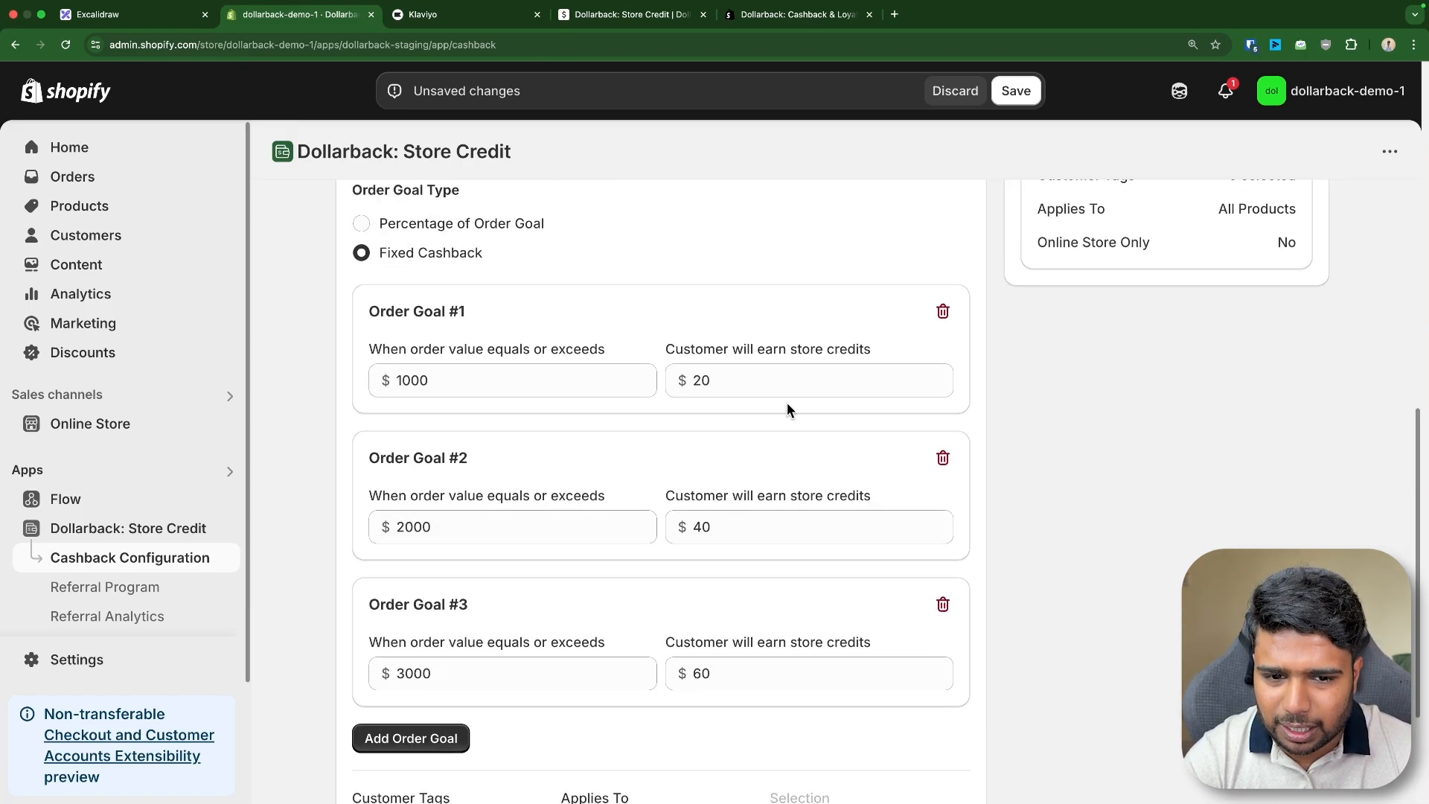
click(667, 381)
scroll(590, 439, down, 2)
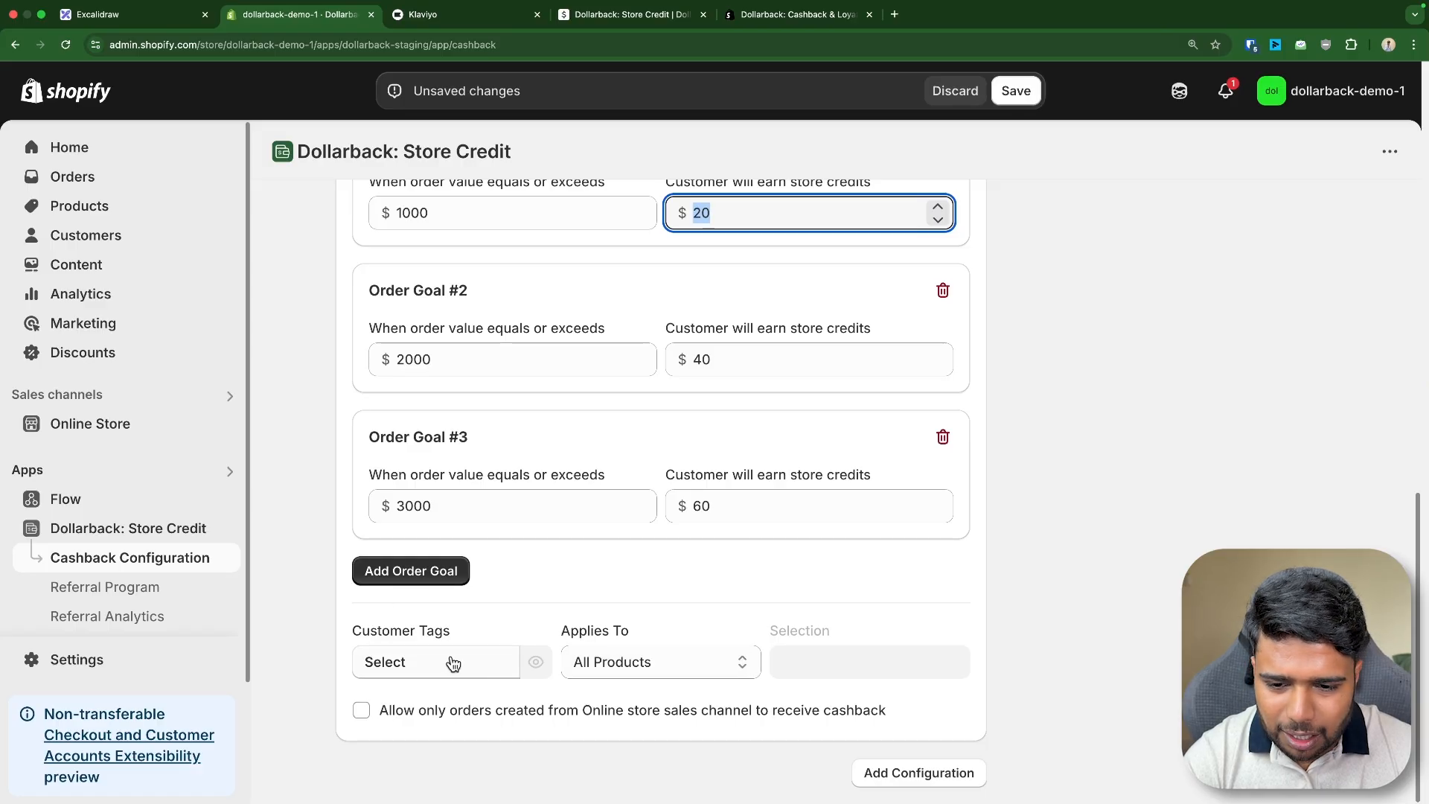
drag(353, 632, 484, 634)
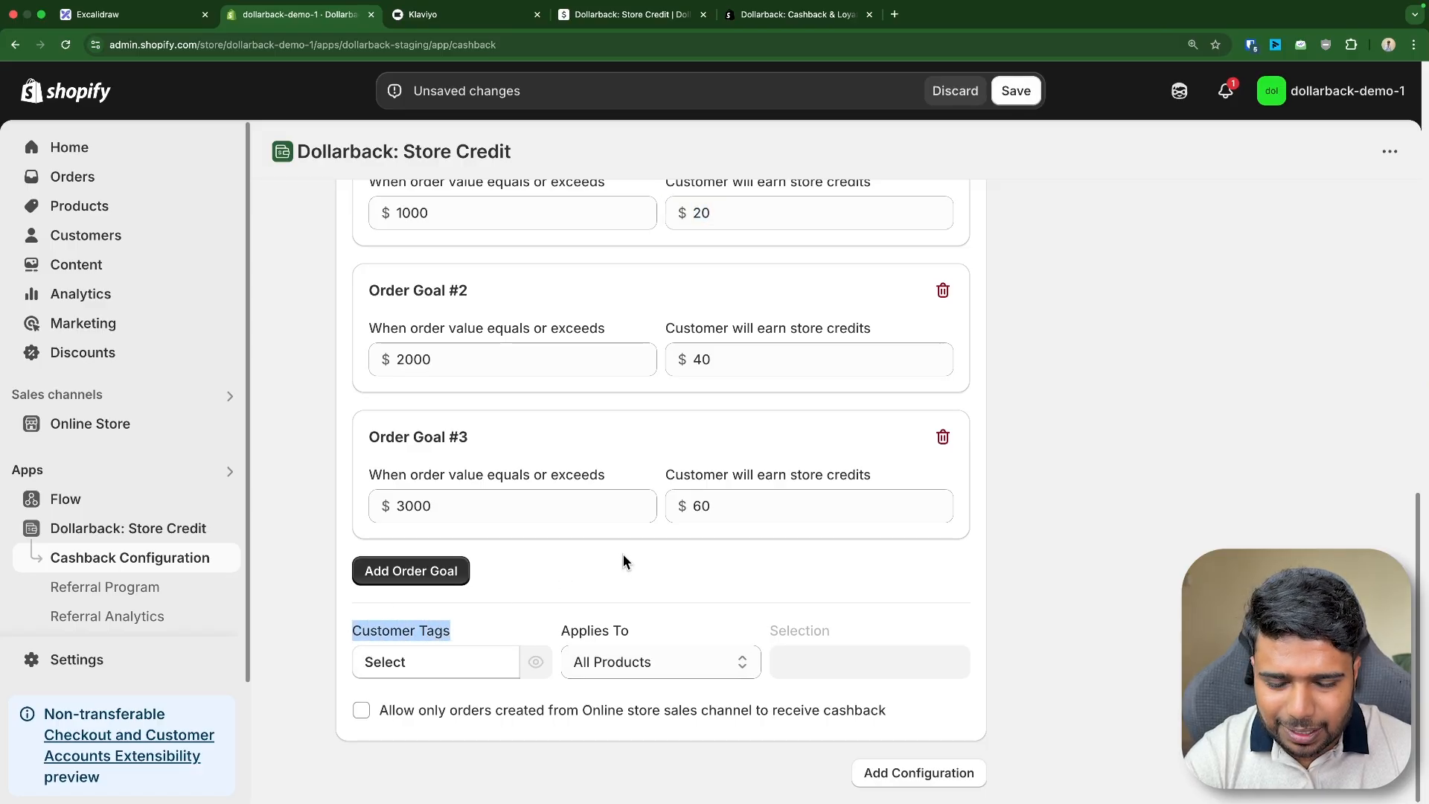
click(551, 580)
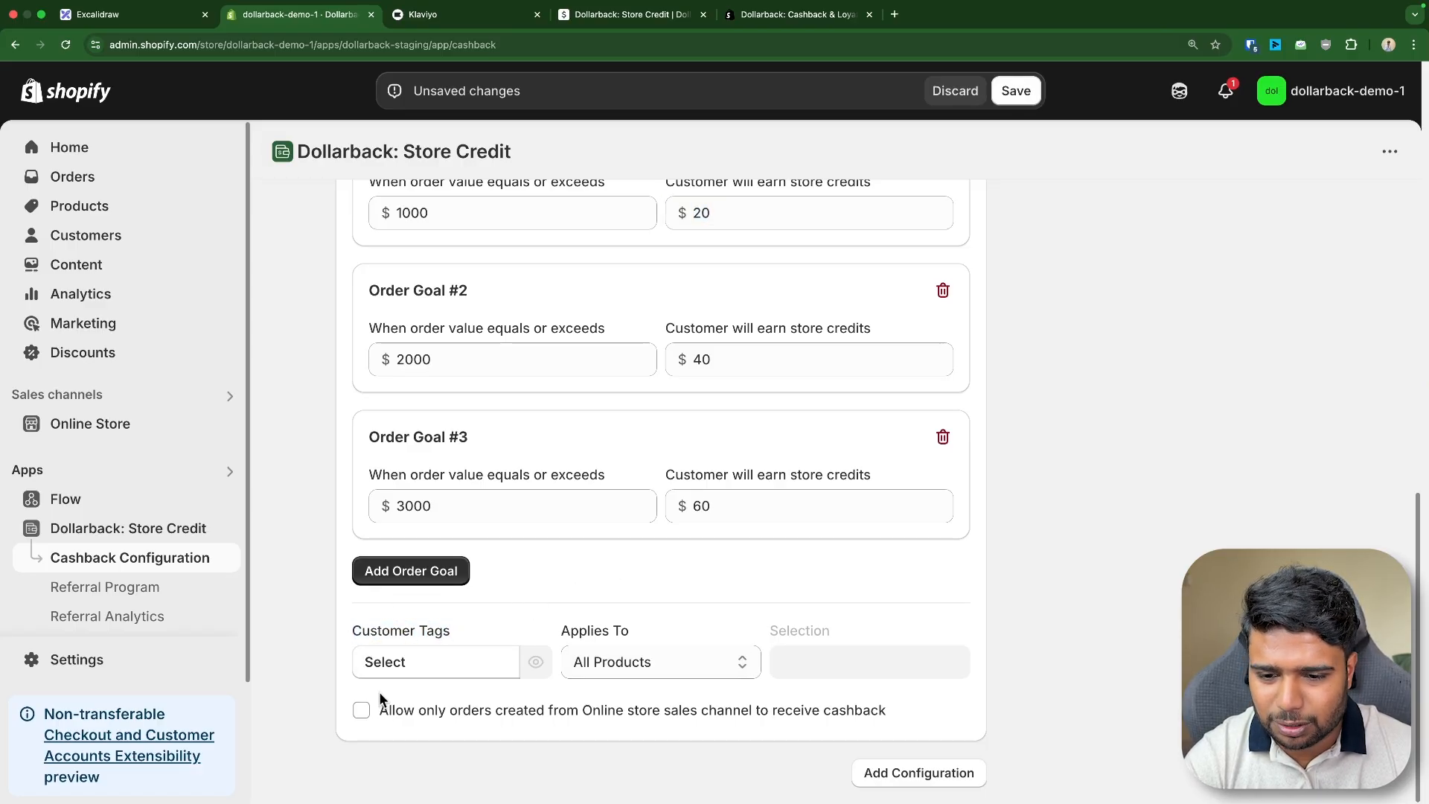
click(424, 669)
click(980, 589)
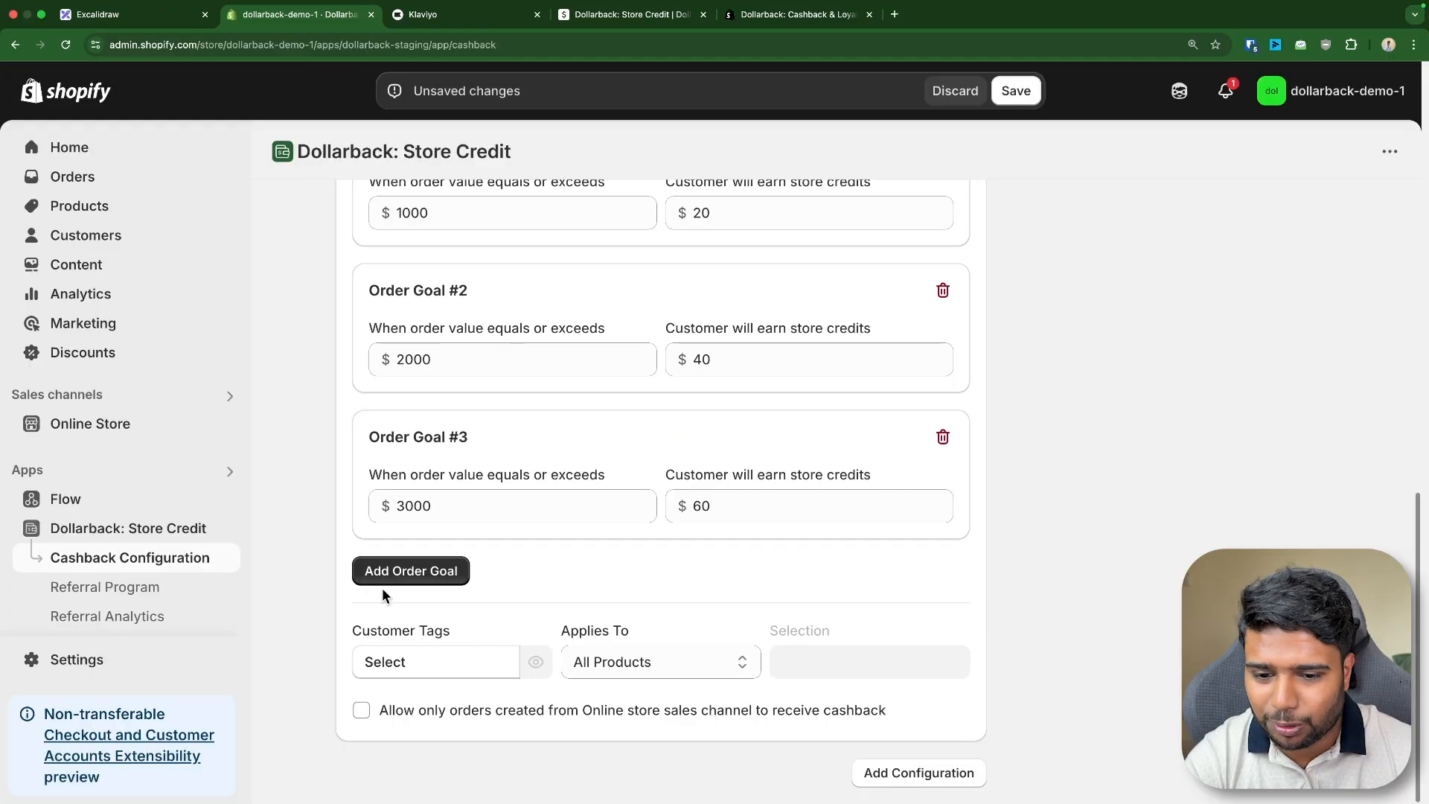
drag(366, 643, 444, 624)
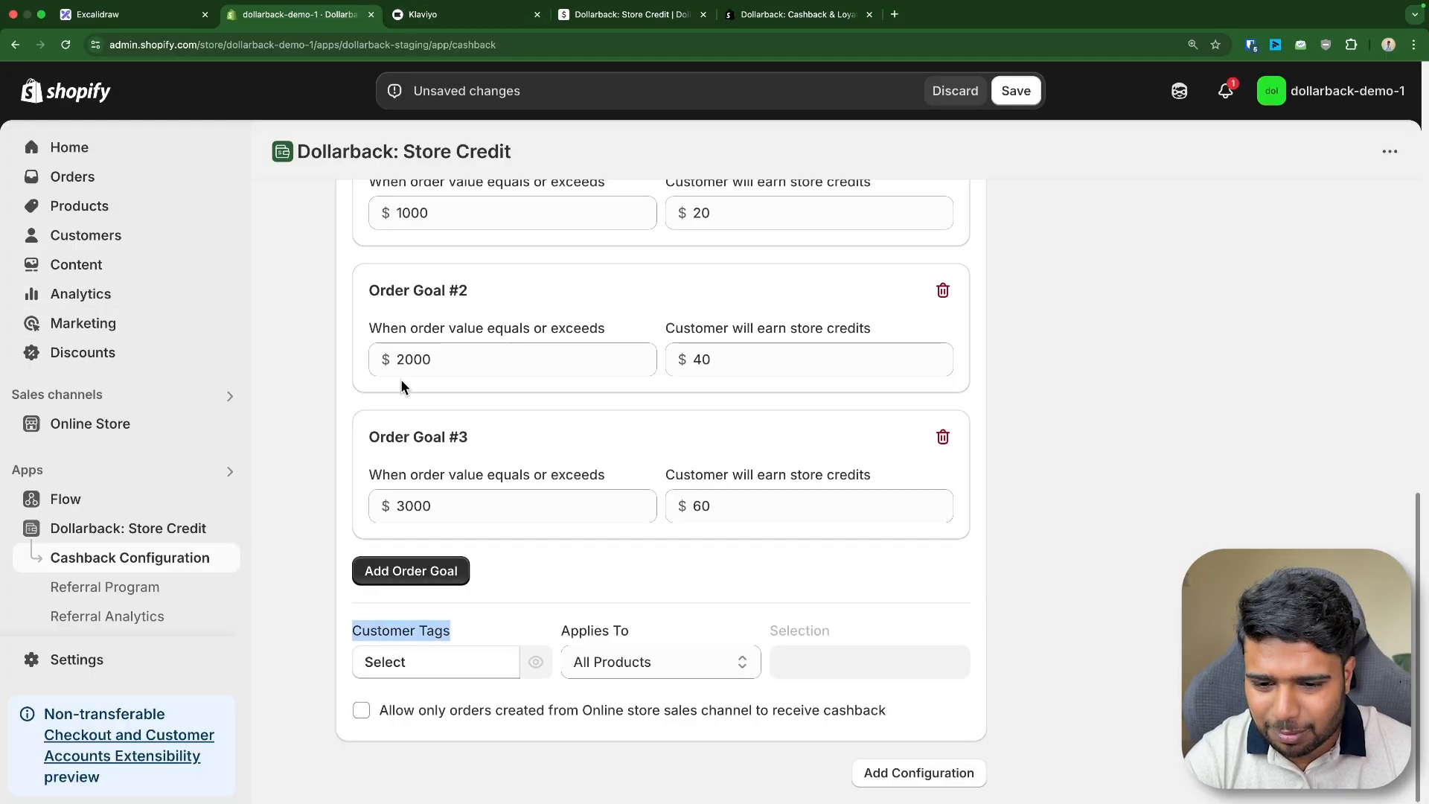
- Open Customers in a new tab and open the customer record found by searching the customer's e-mail
right_click(86, 238)
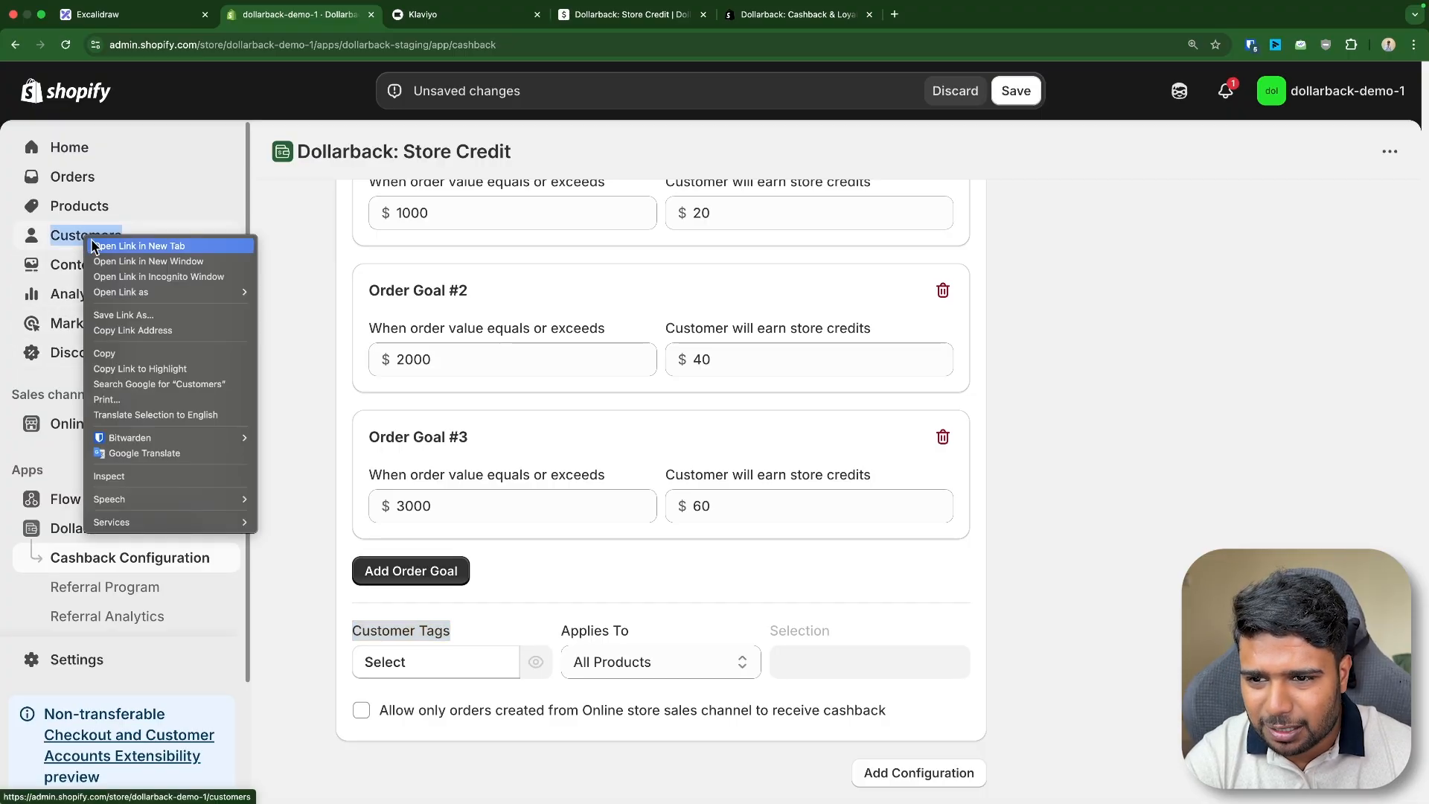
click(104, 244)
click(453, 16)
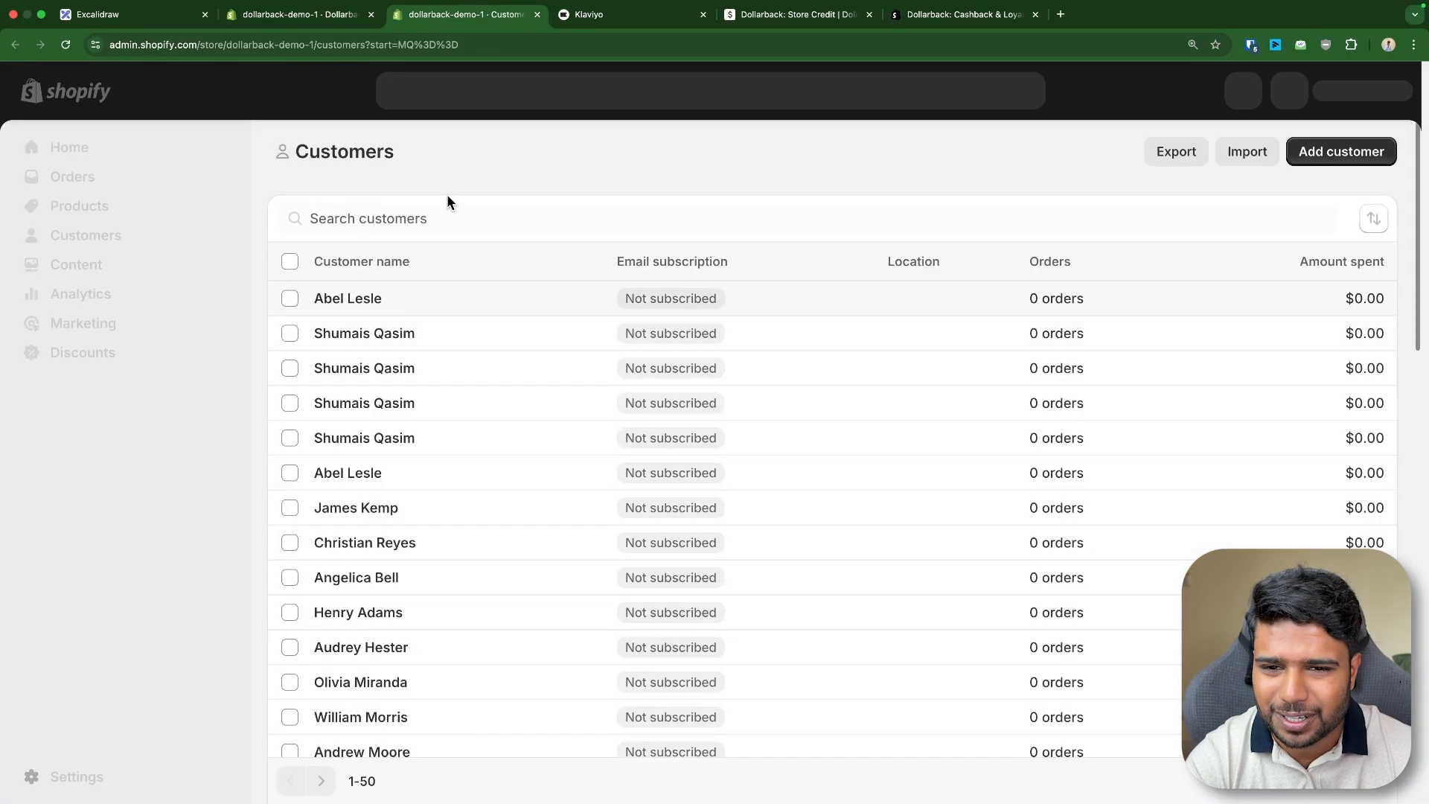
click(381, 268)
text(TEMPE)
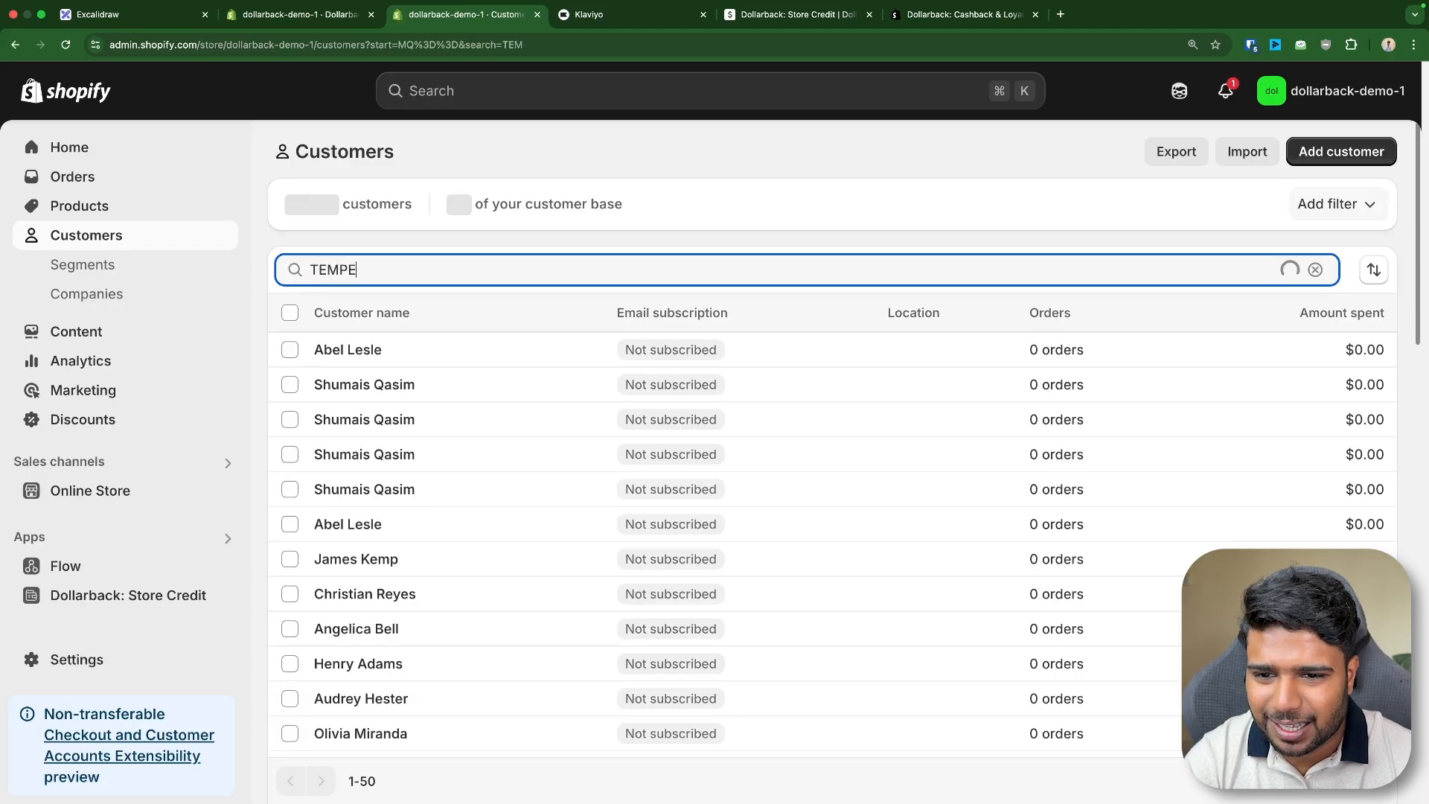
text(MAIL)
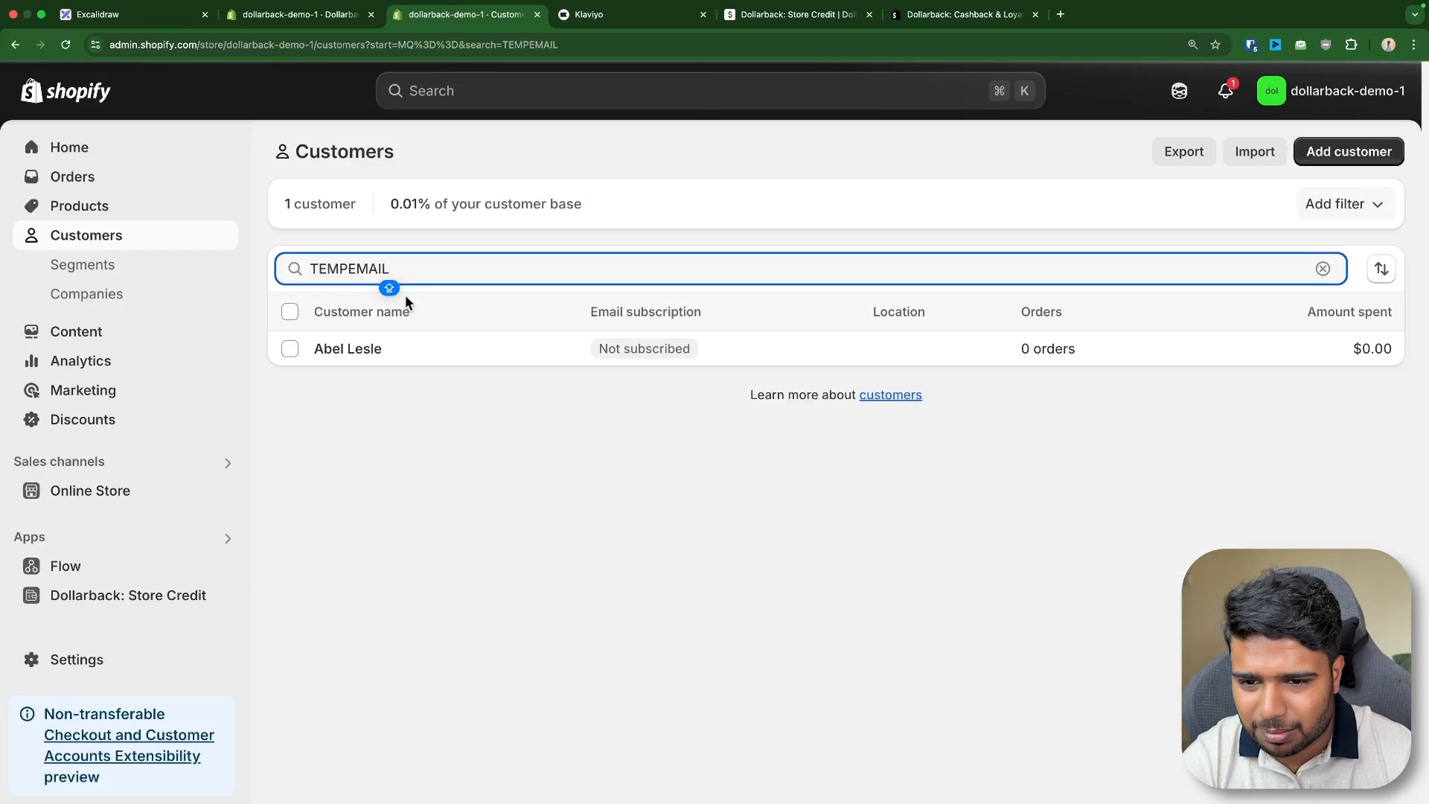
click(400, 355)
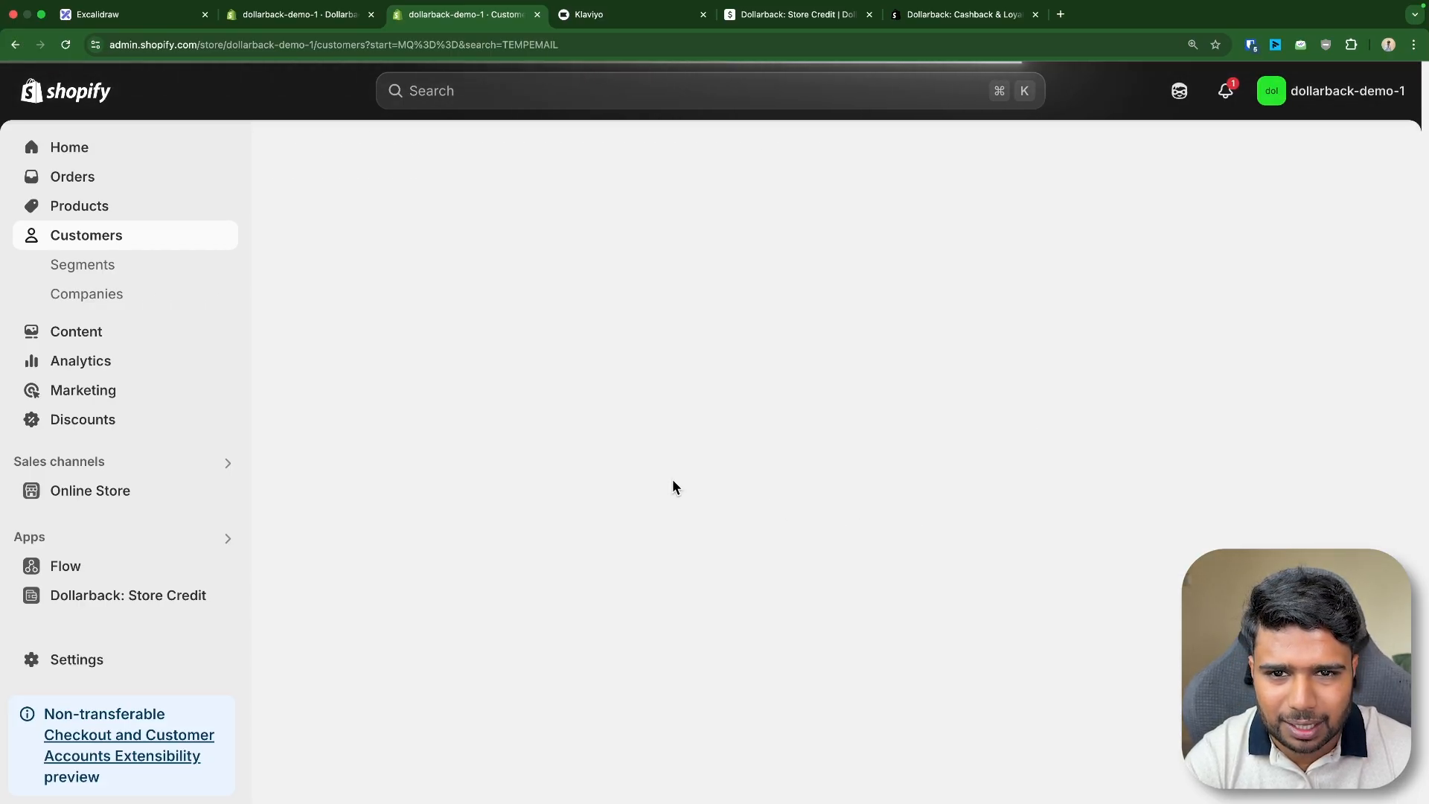
- Add the VIP tag to the customer and save the customer
scroll(1139, 492, down, 3)
click(1079, 640)
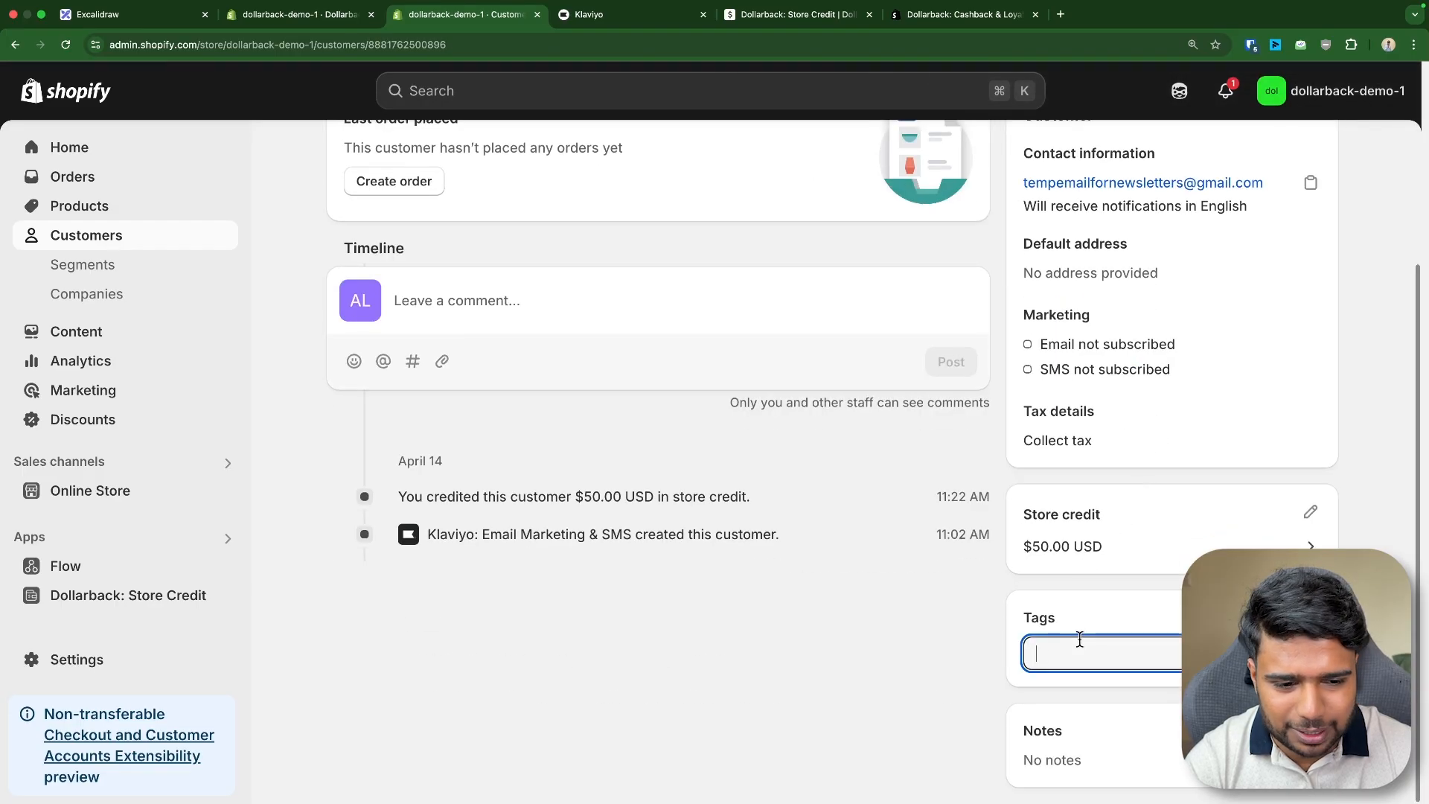
text(VIP)
click(1131, 703)
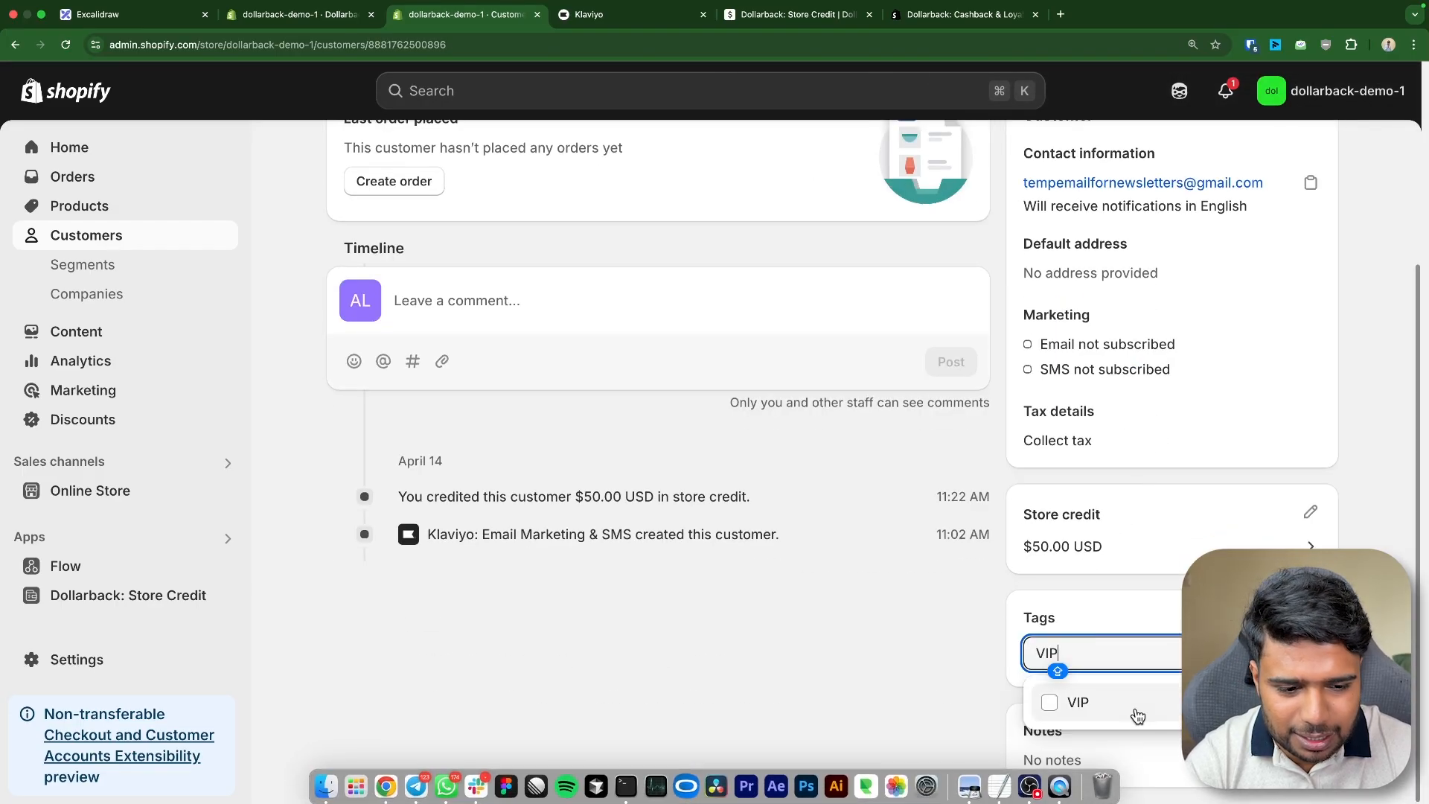
click(1015, 93)
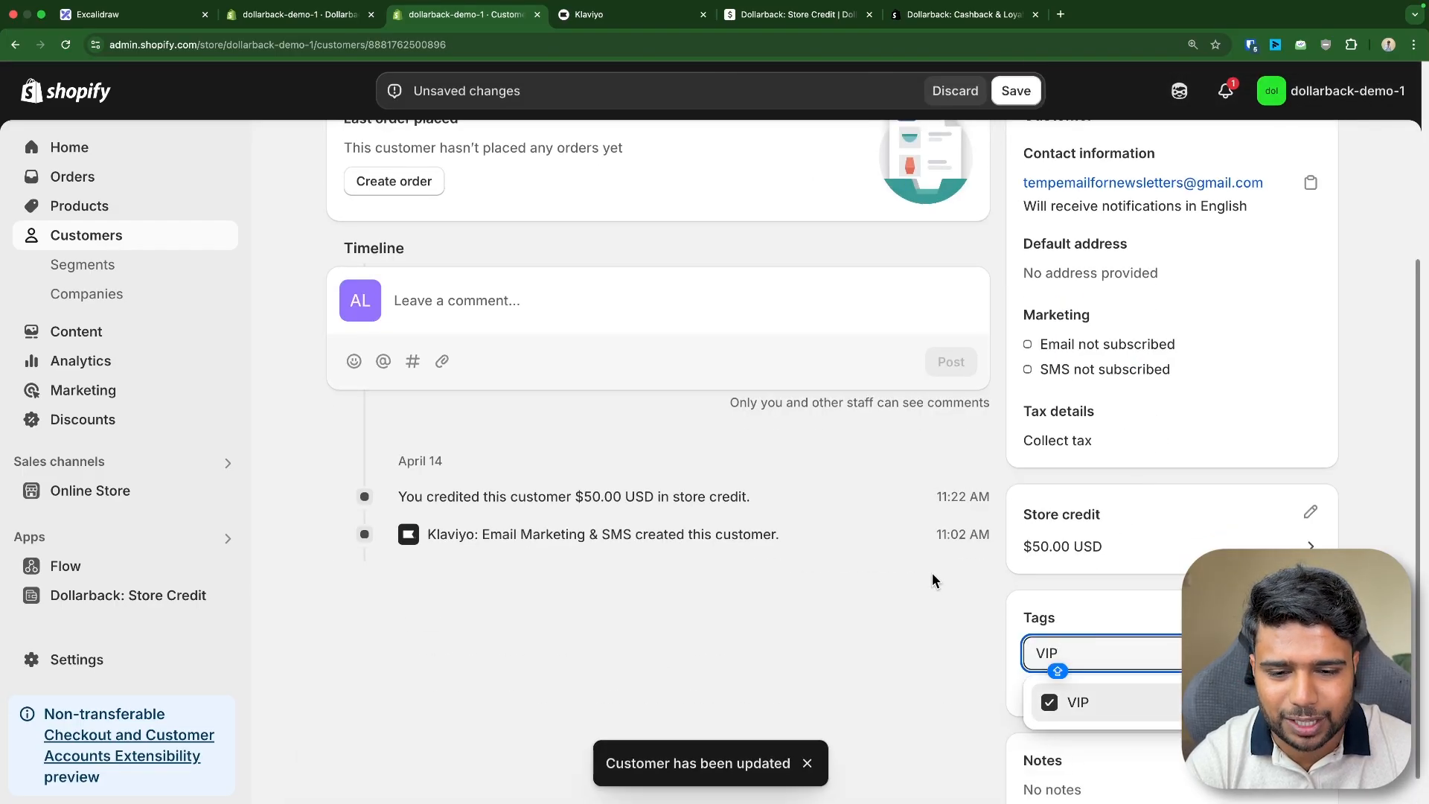
- Back in the app, set the second configuration's cashback type to Order Goal with Fixed Cashback
click(305, 18)
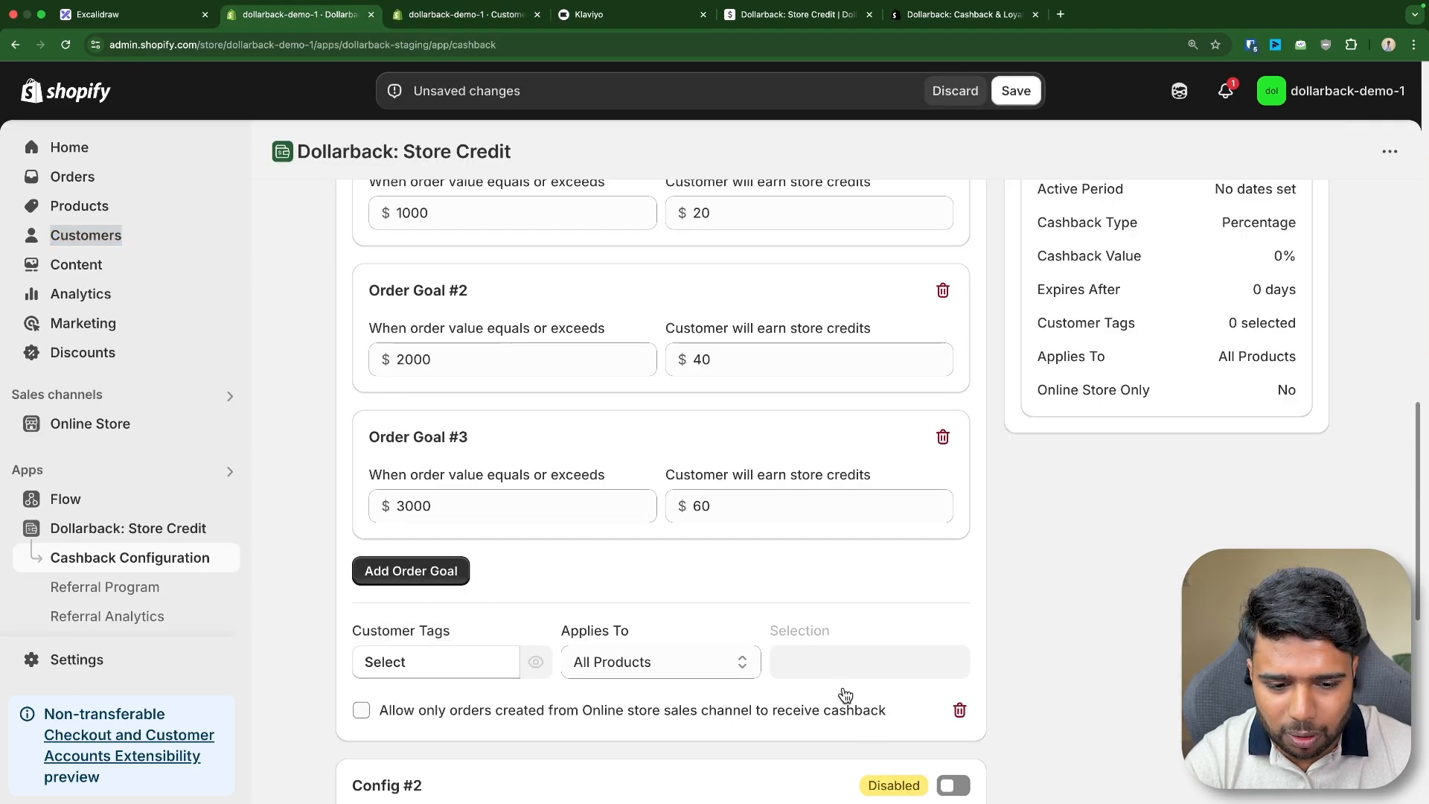
scroll(791, 646, down, 3)
scroll(595, 610, down, 5)
click(390, 573)
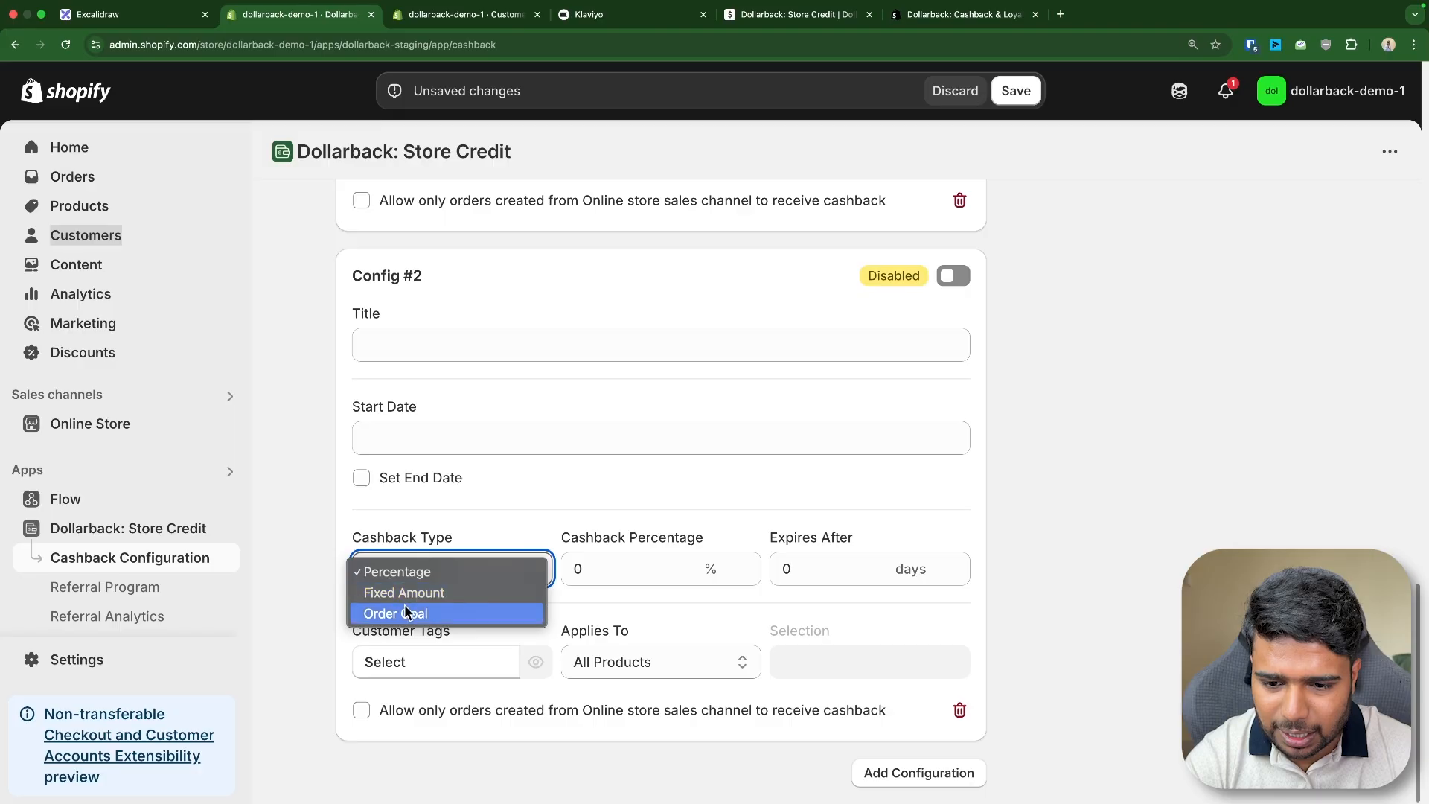
click(654, 554)
scroll(566, 569, down, 2)
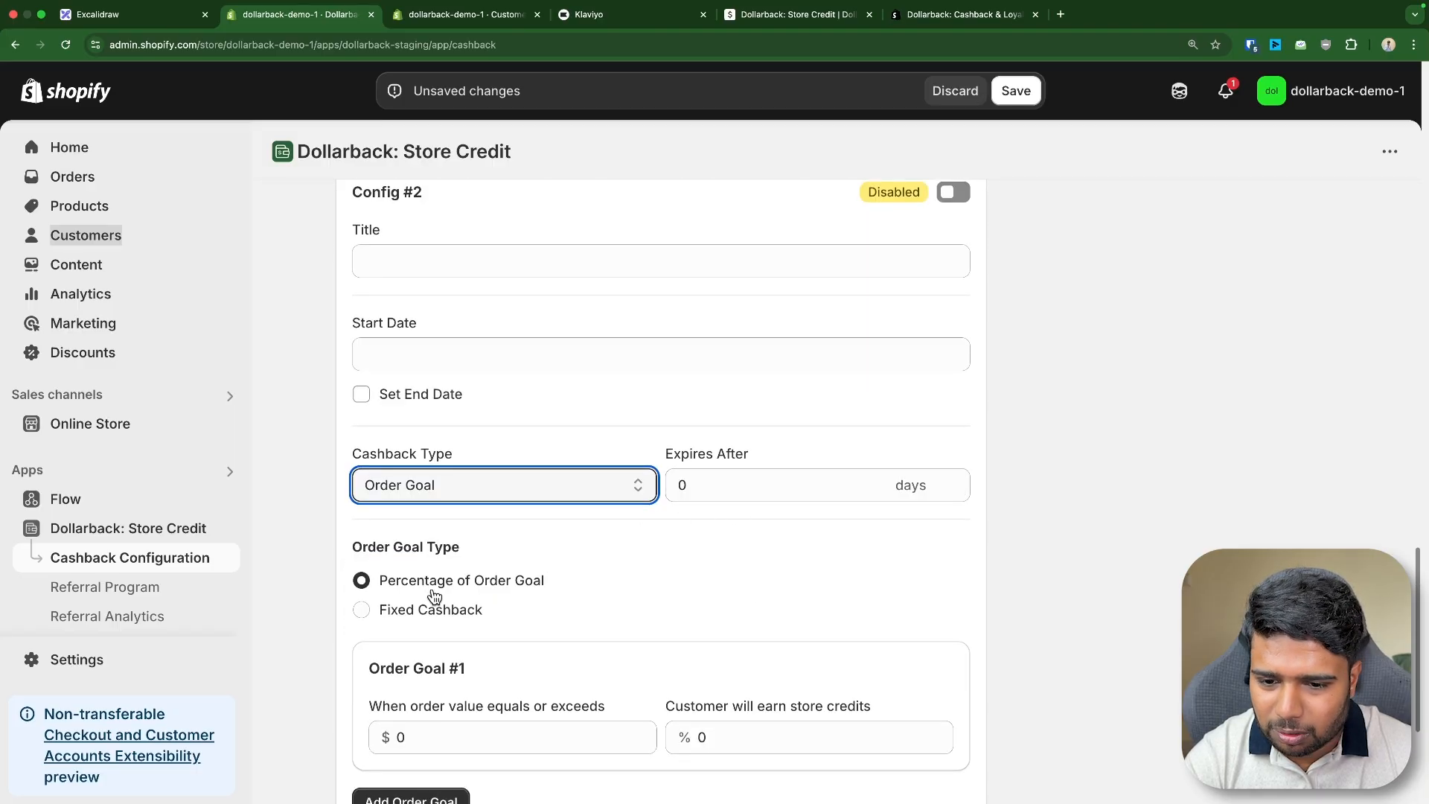
click(478, 622)
- Set the second configuration's first order goal to give $40 store credit on orders of $1000 or more
scroll(478, 595, down, 3)
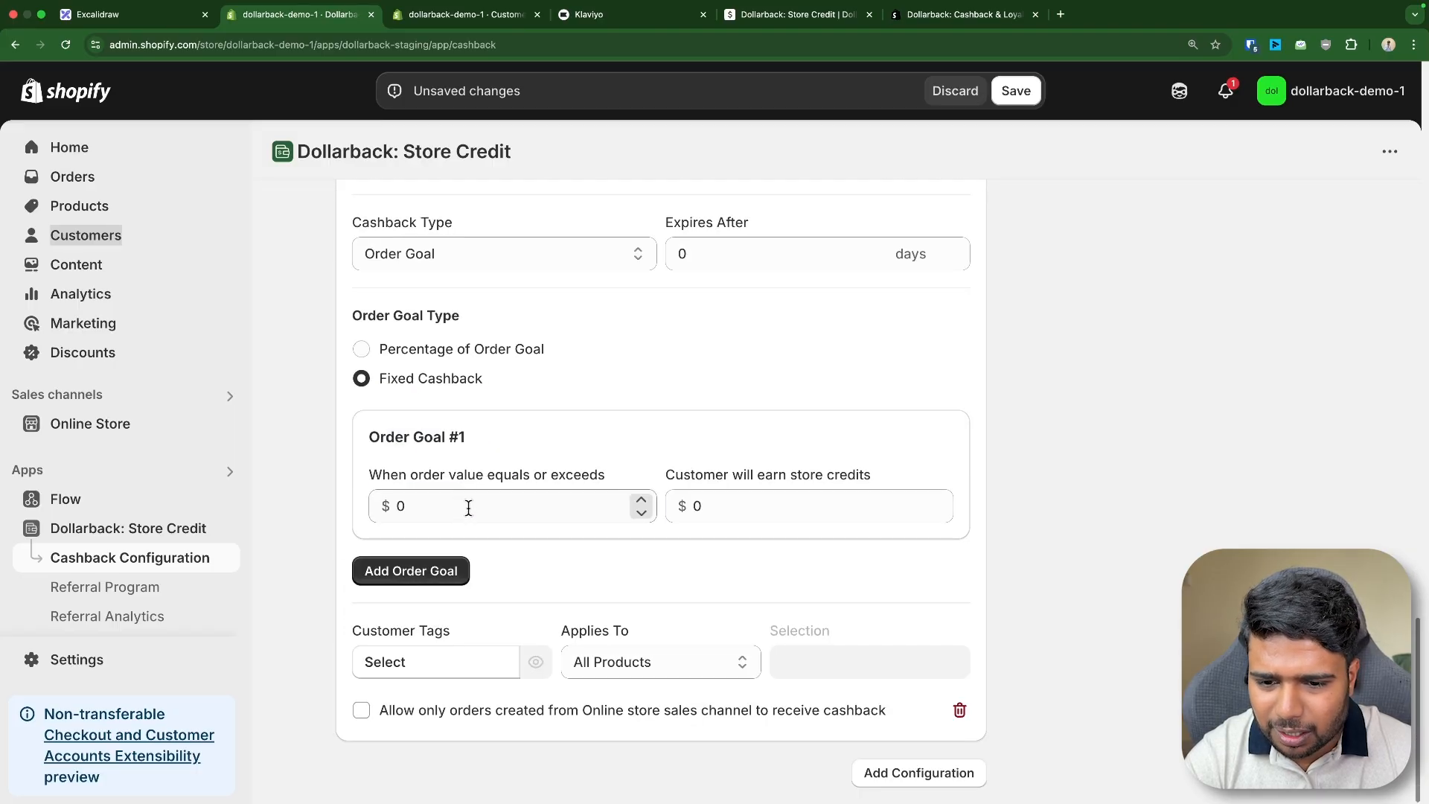
click(469, 504)
text(1000)
click(699, 505)
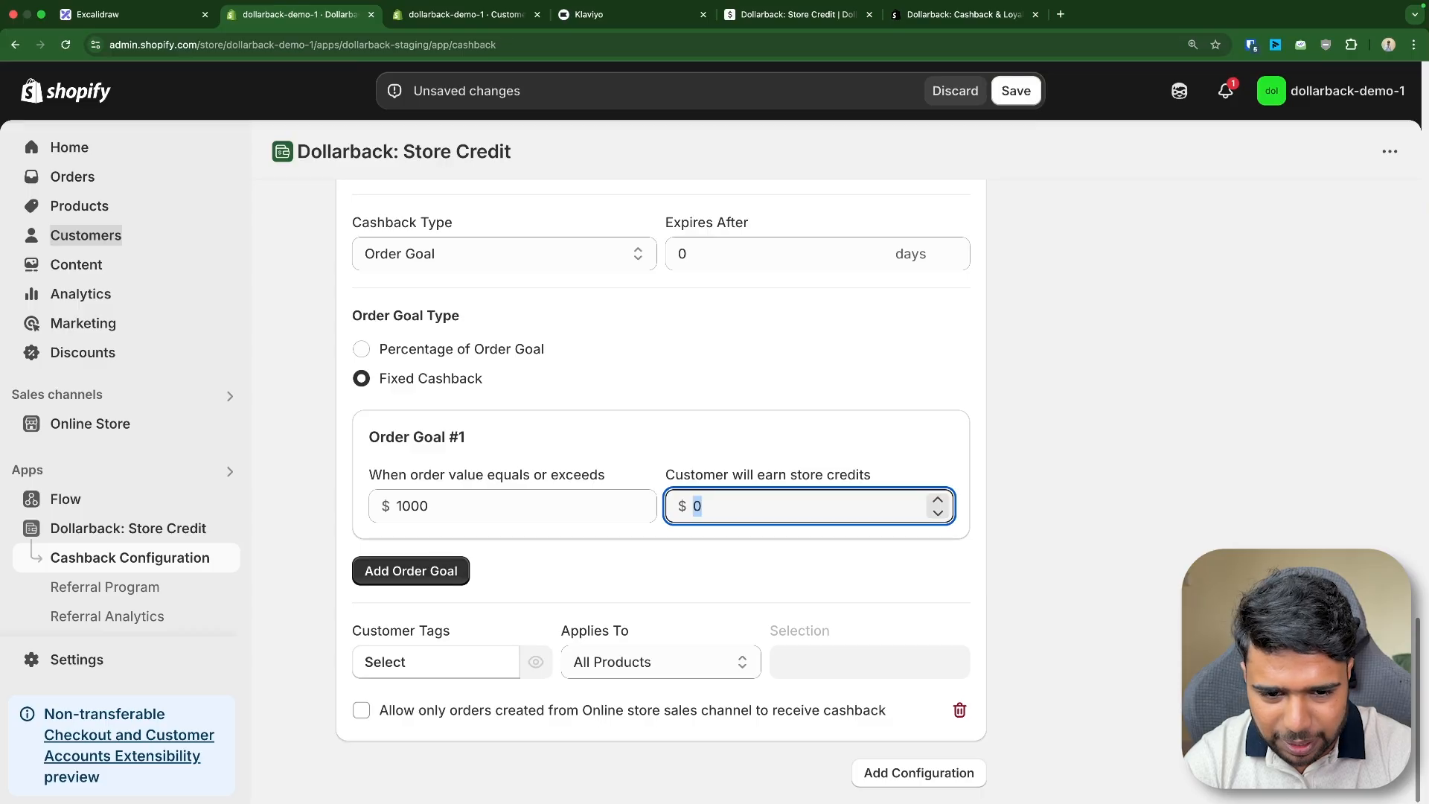
key(BackSpace)
text(40)
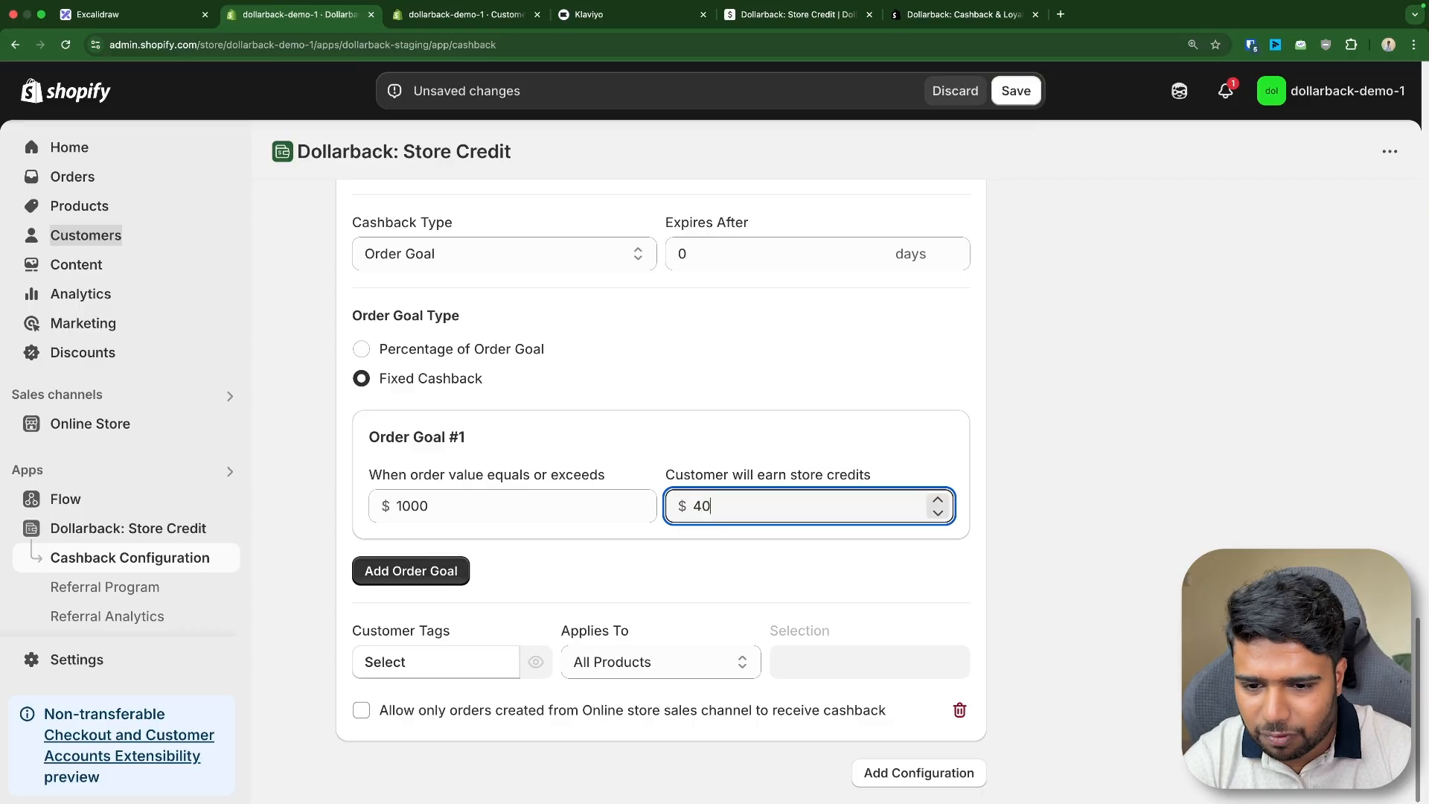
- Add a second order goal to the VIP configuration giving $80 store credit on orders of $2000 or more
click(415, 568)
click(417, 652)
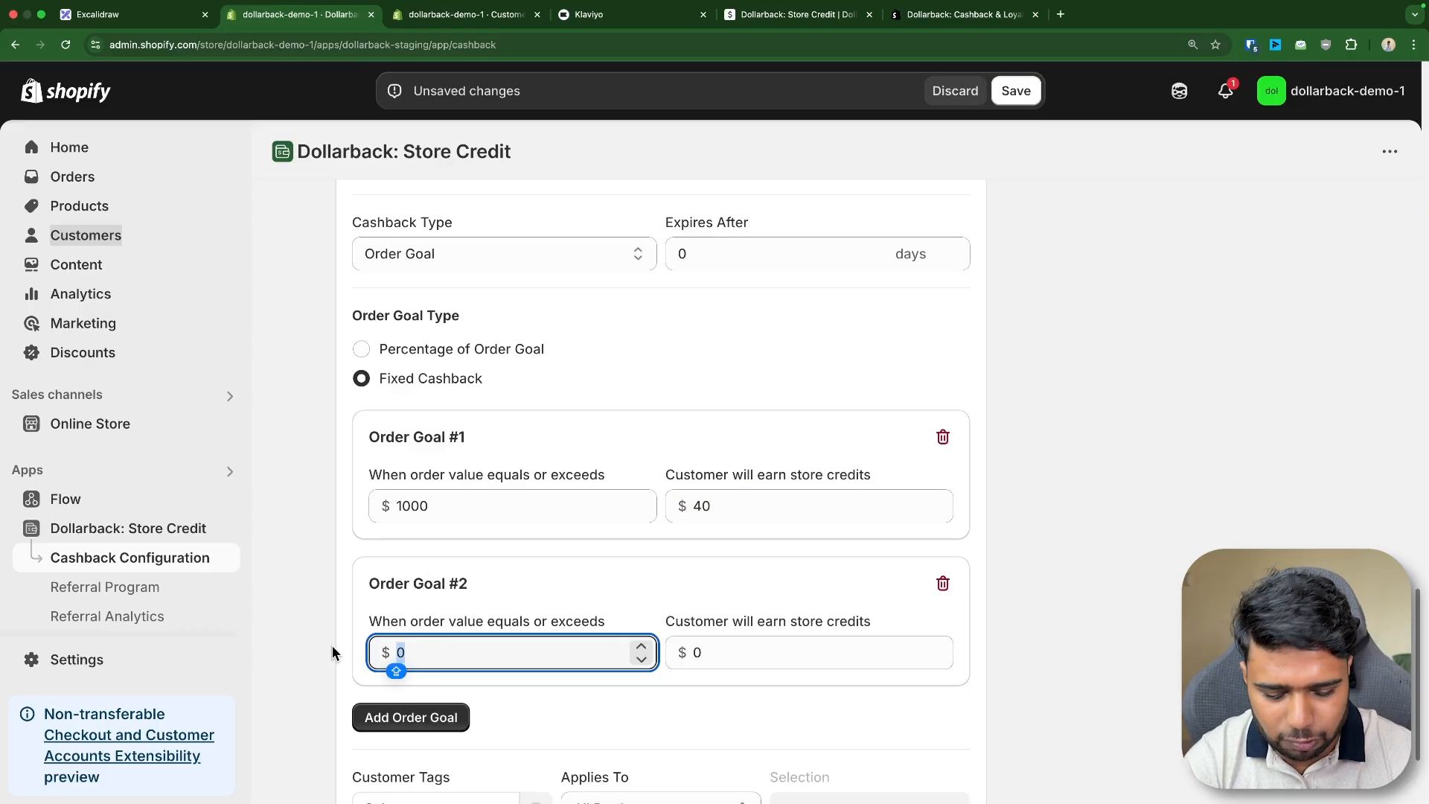
text(2000)
key(Tab)
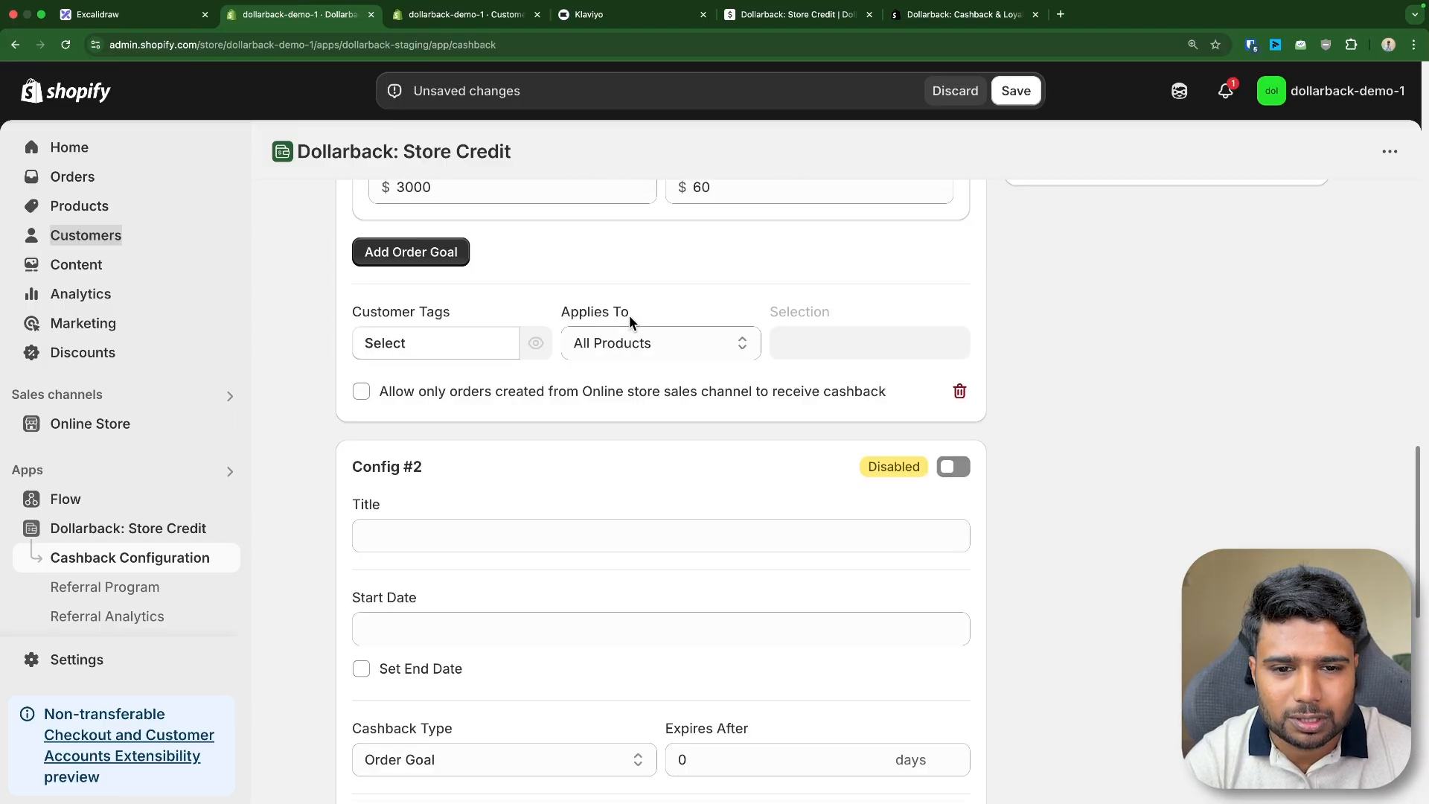
scroll(631, 319, up, 6)
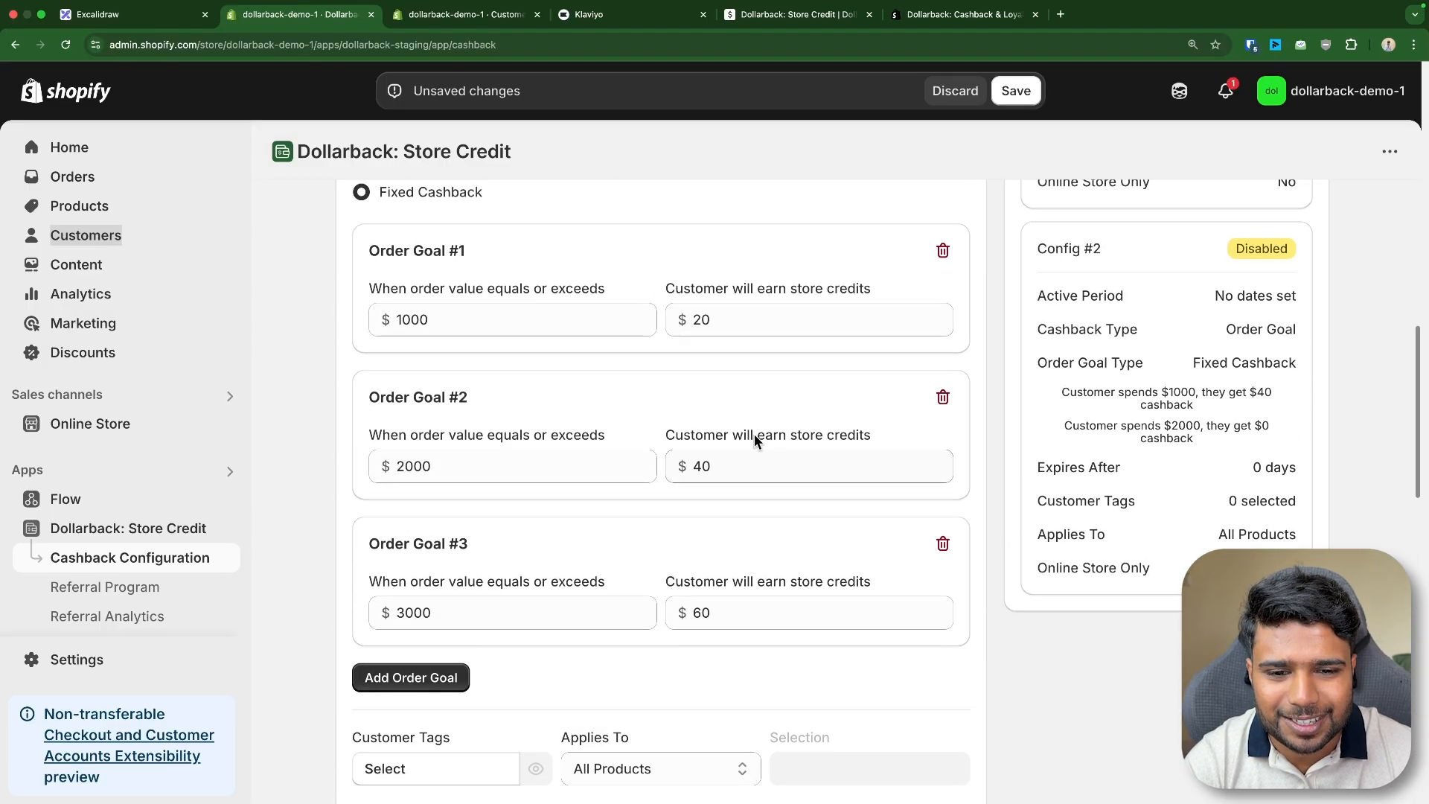
scroll(753, 434, down, 6)
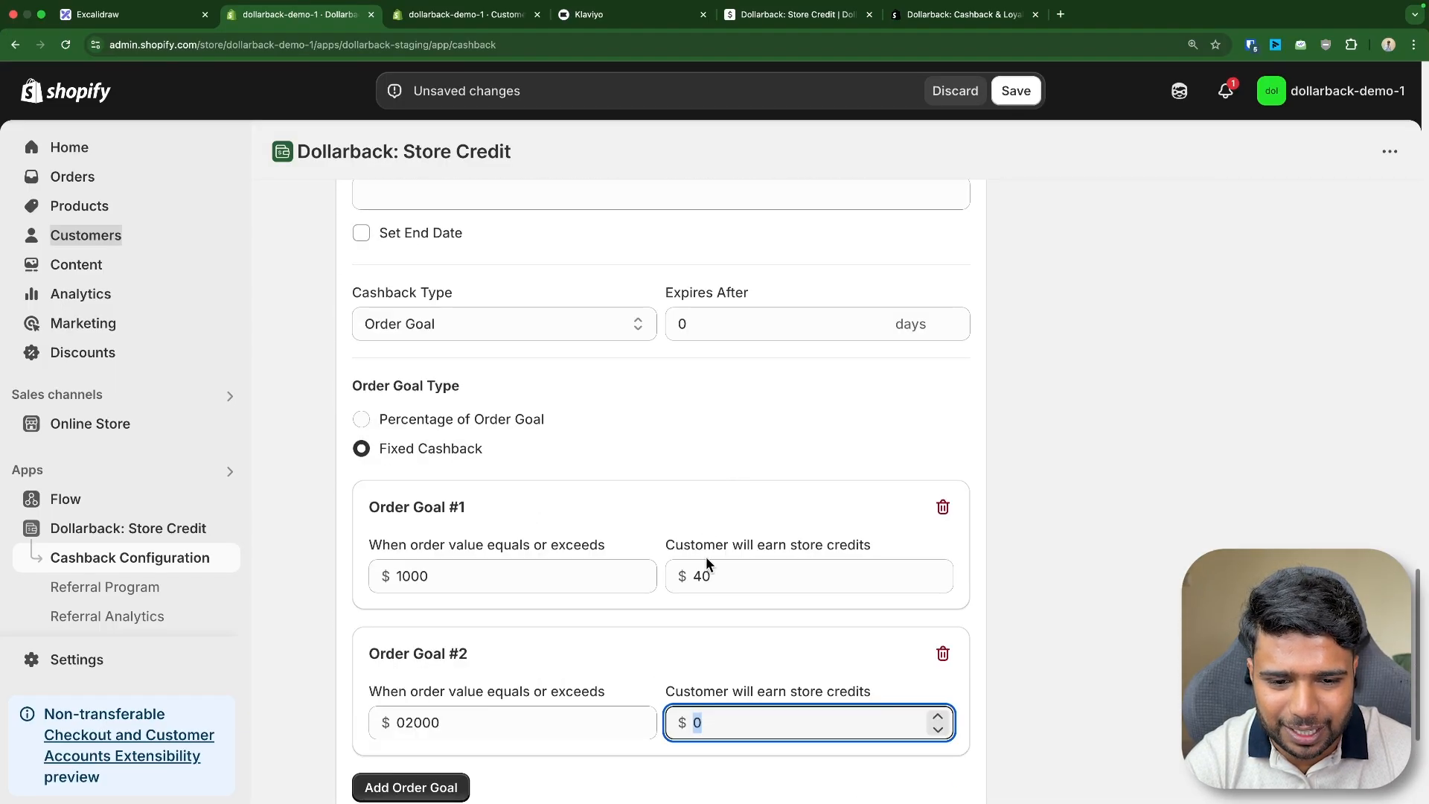
text(80)
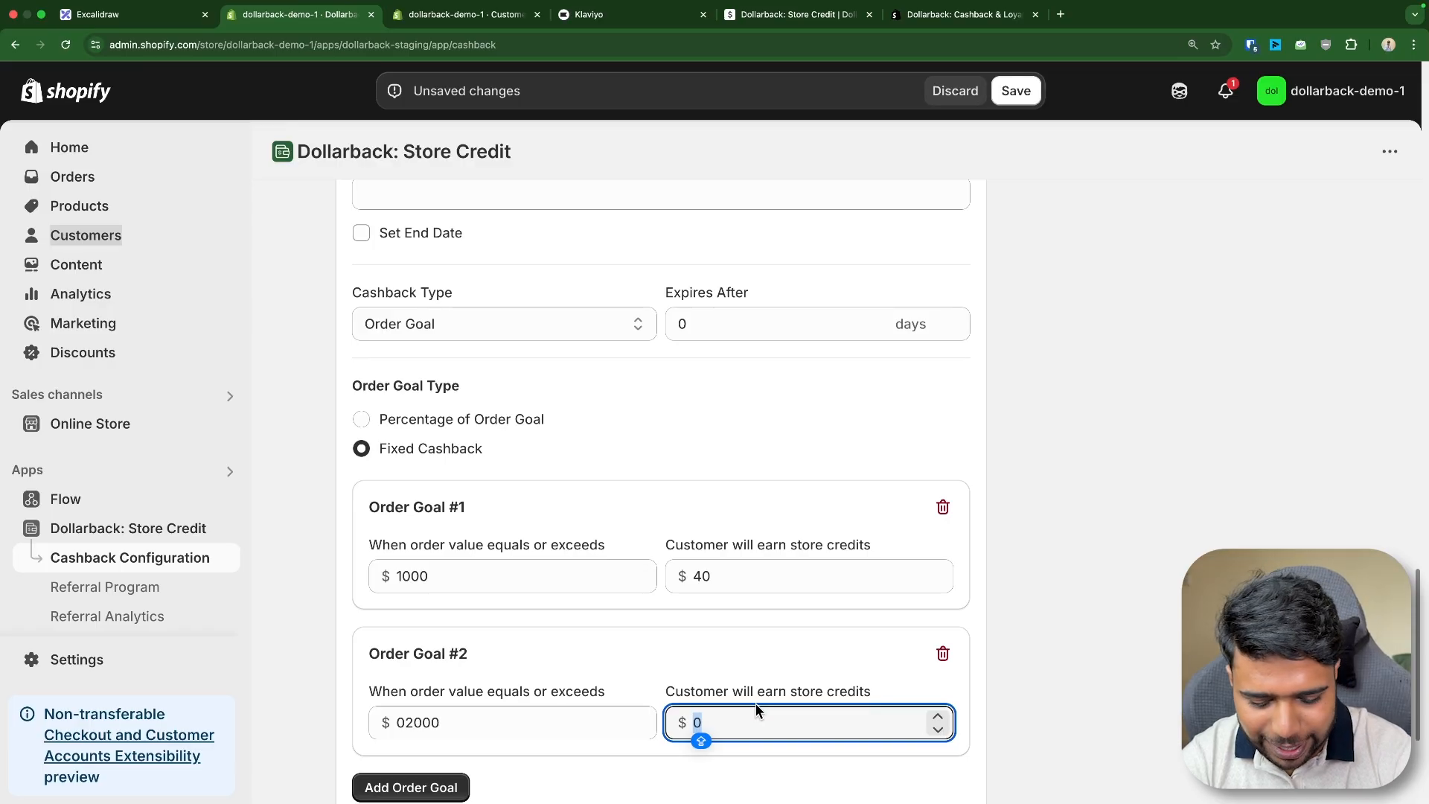
- Add a third order goal giving $120 store credit on orders of $3000 or more
click(700, 614)
scroll(700, 614, down, 3)
click(442, 621)
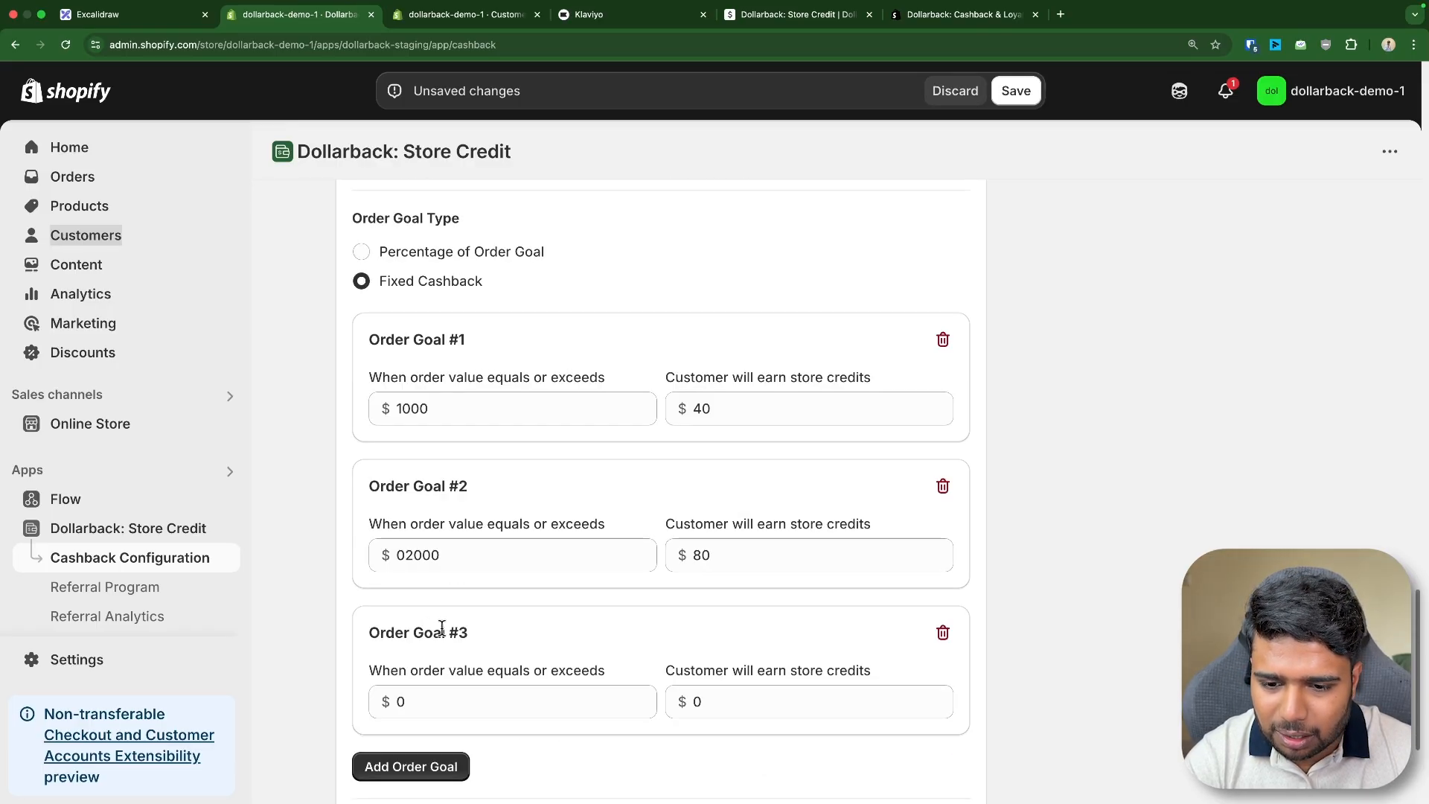
double_click(424, 691)
text(3000)
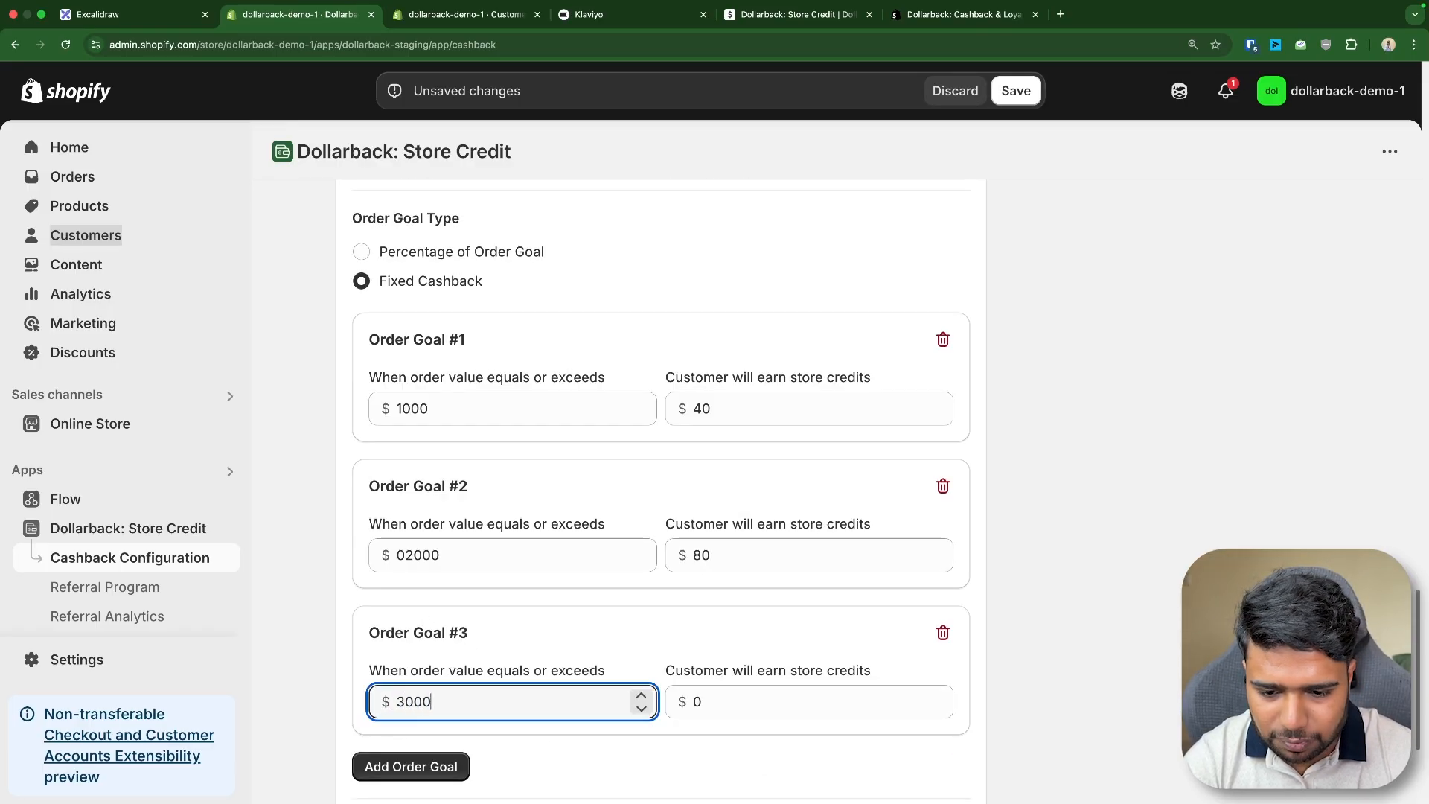
key(Tab)
click(567, 618)
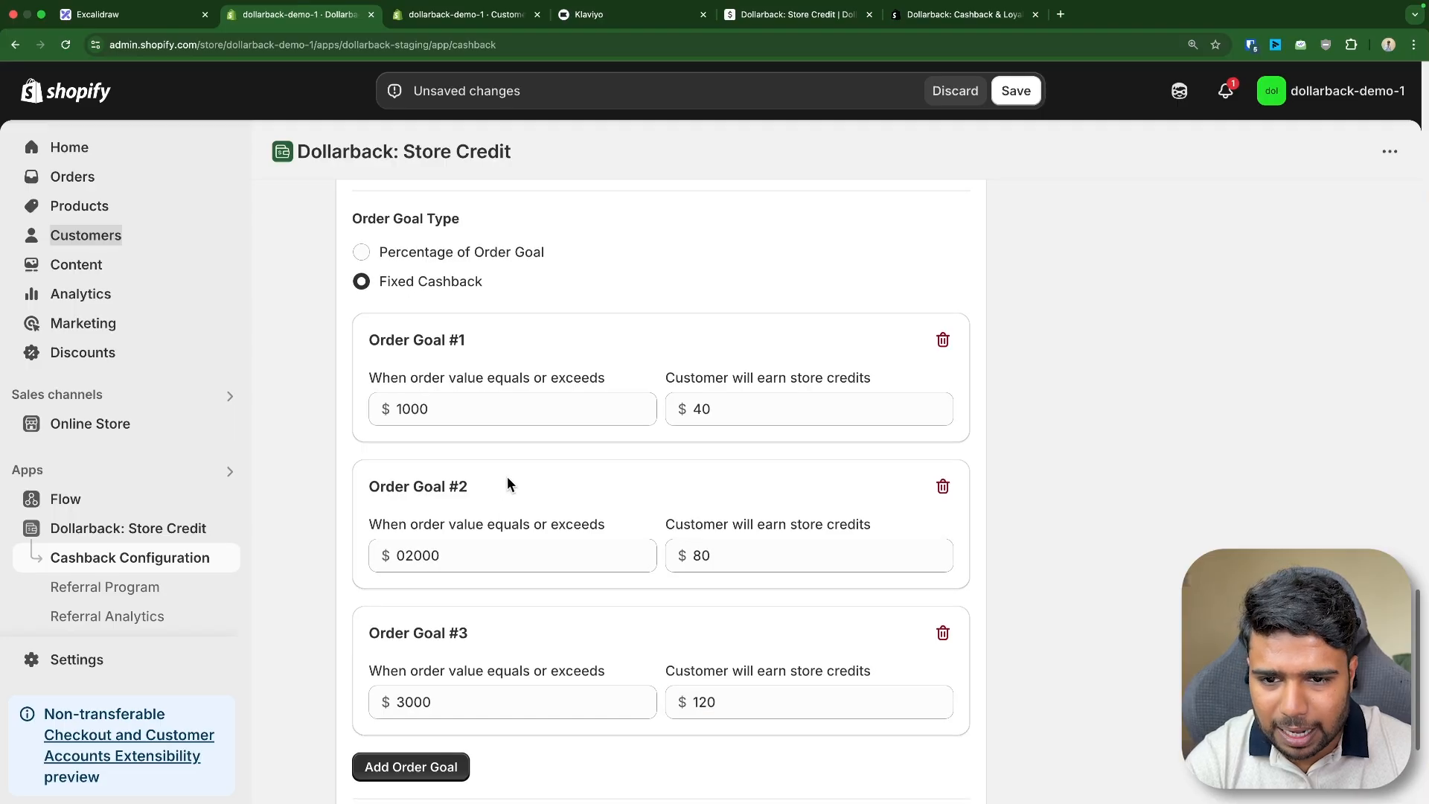
- Title the second configuration "Order Goal - VIP"
scroll(437, 330, up, 6)
scroll(447, 350, up, 15)
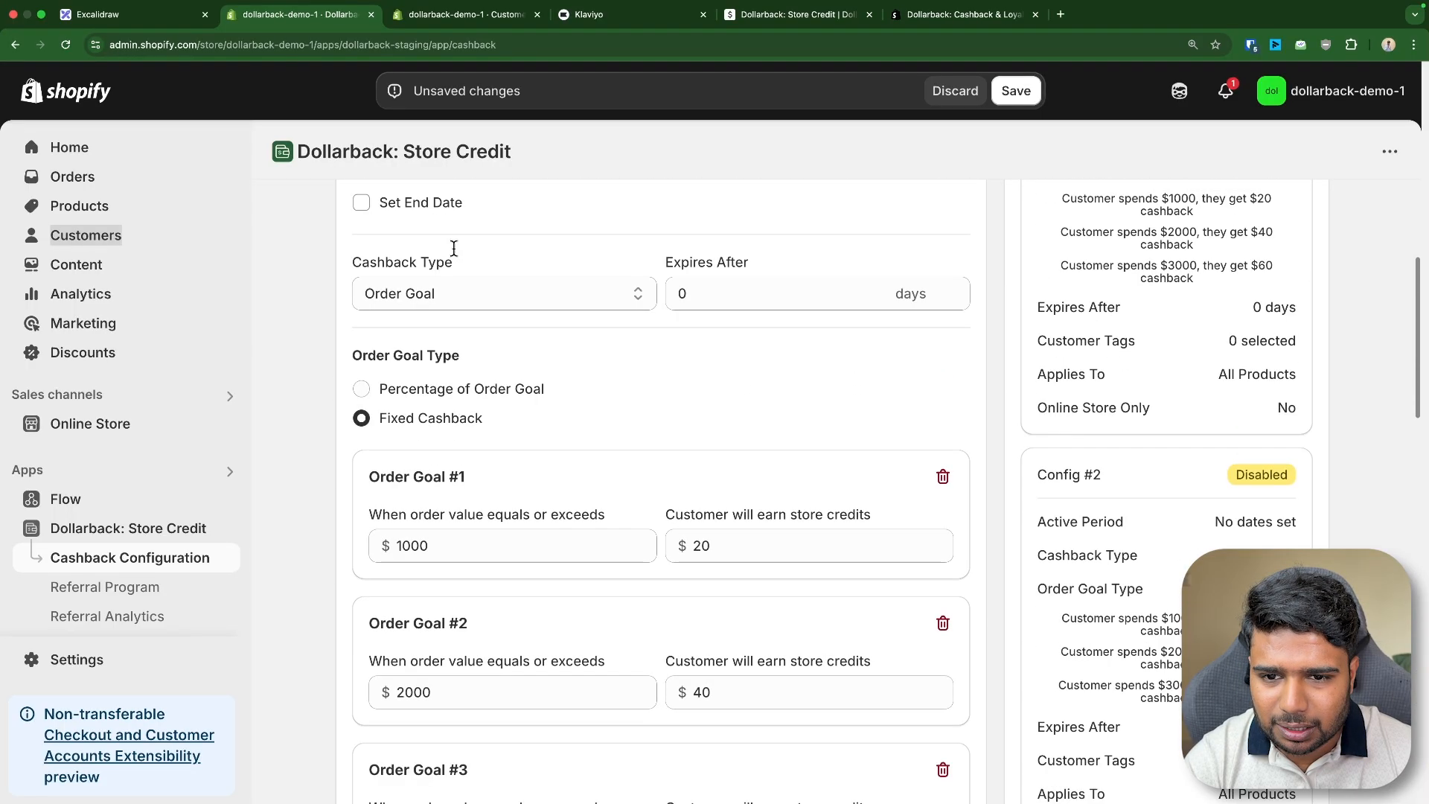
click(434, 357)
triple_click(433, 358)
key(super+c)
scroll(600, 481, down, 11)
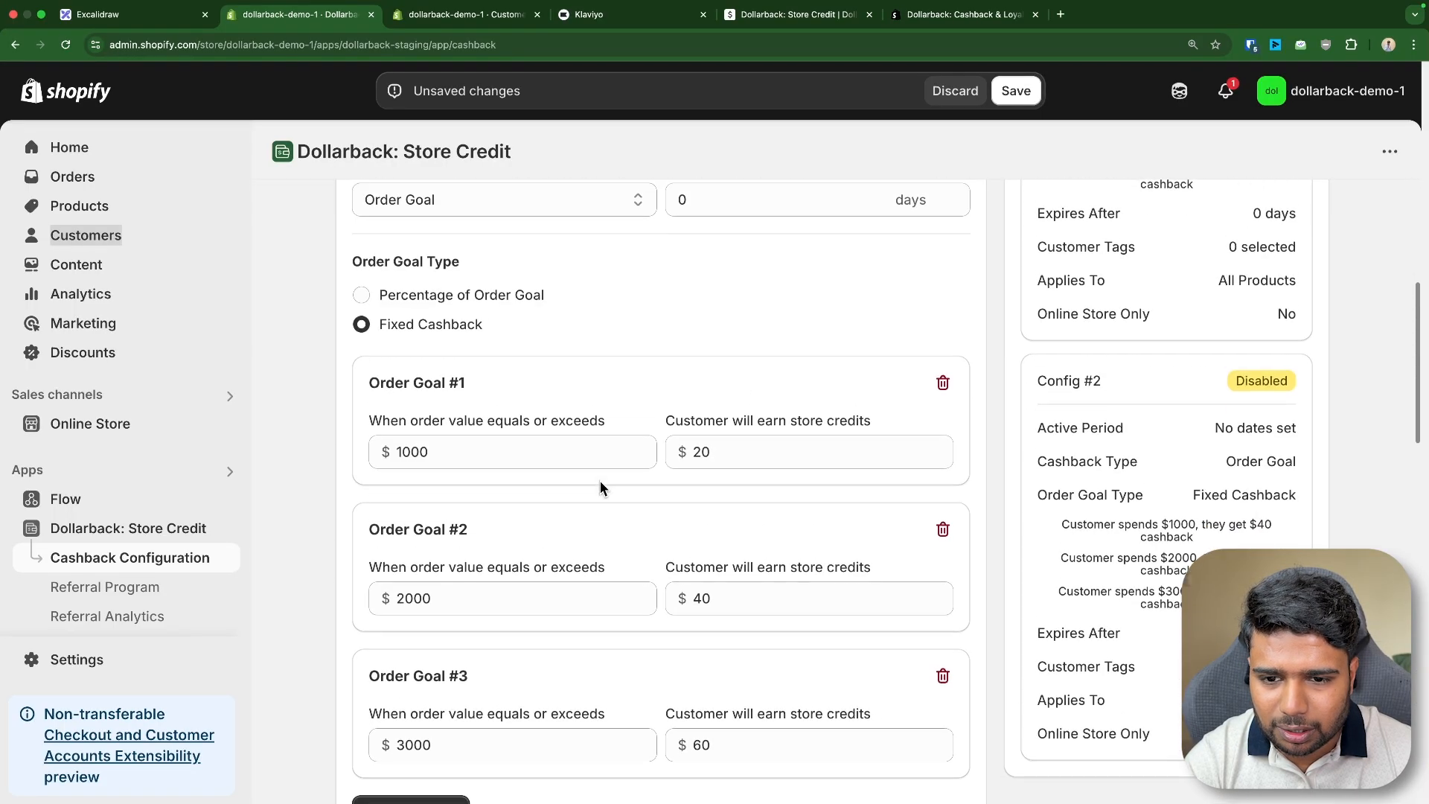
click(442, 634)
key(super+v)
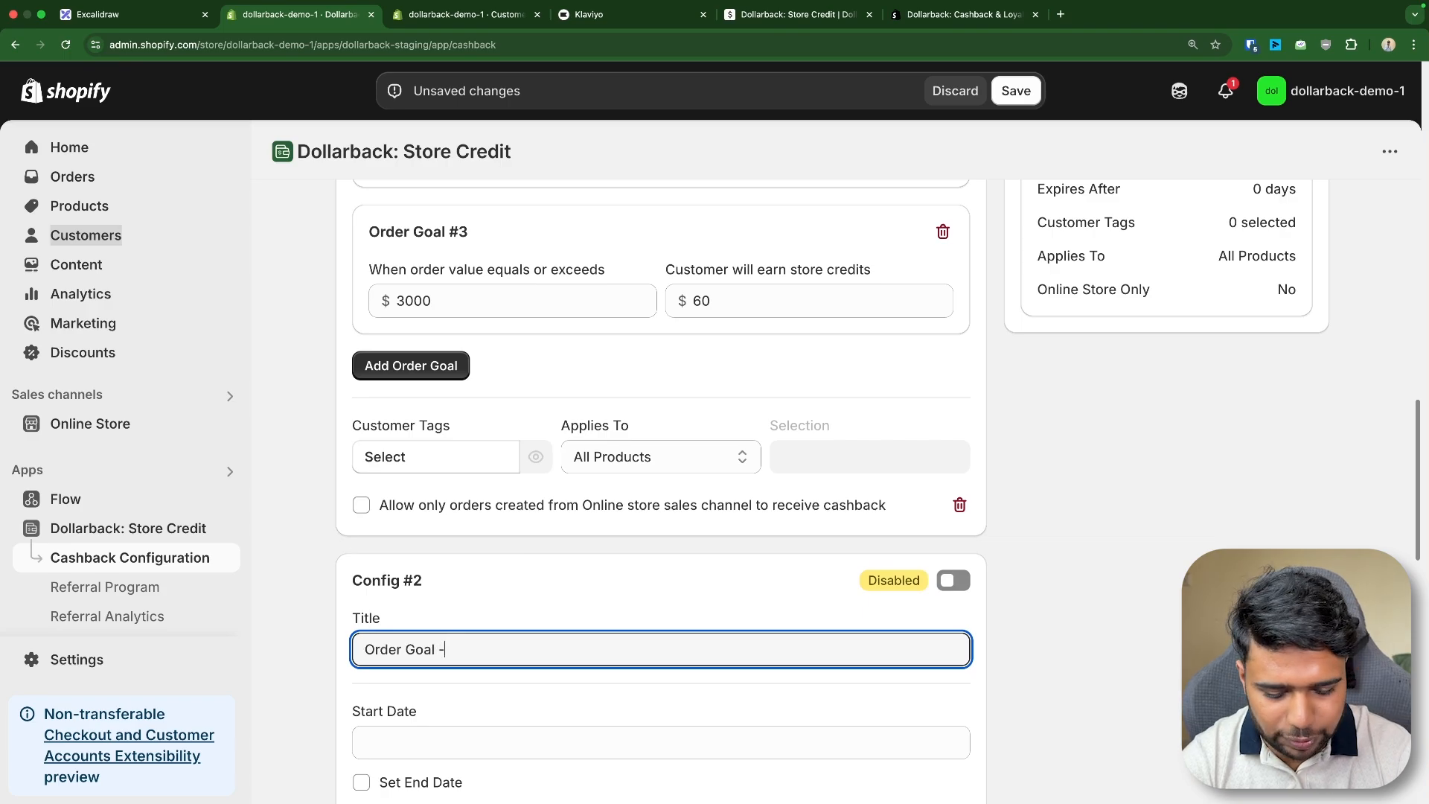
text(- VUP)
key(BackSpace)
key(BackSpace)
text(IP)
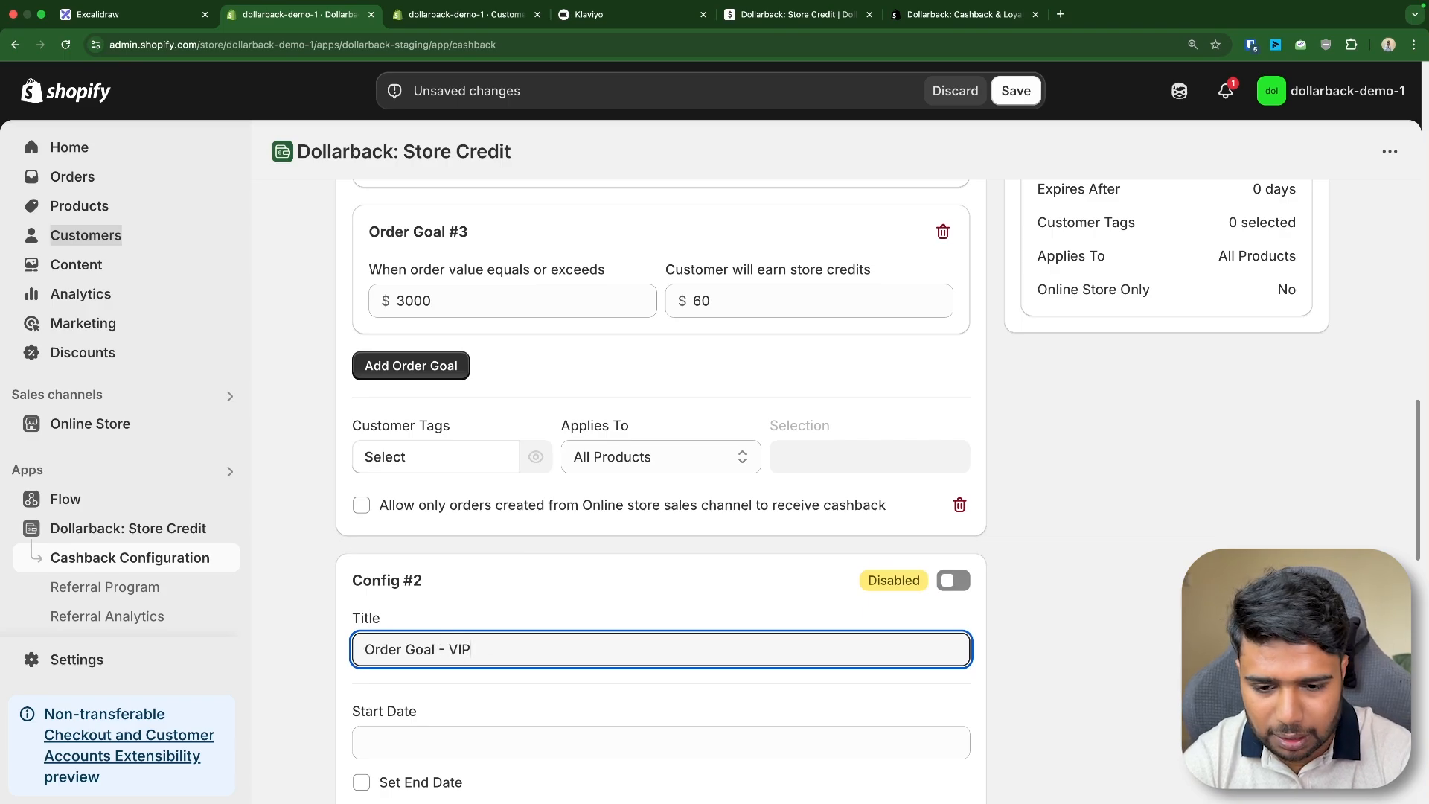
- Set the second configuration's start date to Apr 30, 2025
click(514, 547)
scroll(523, 618, down, 4)
click(384, 487)
click(559, 733)
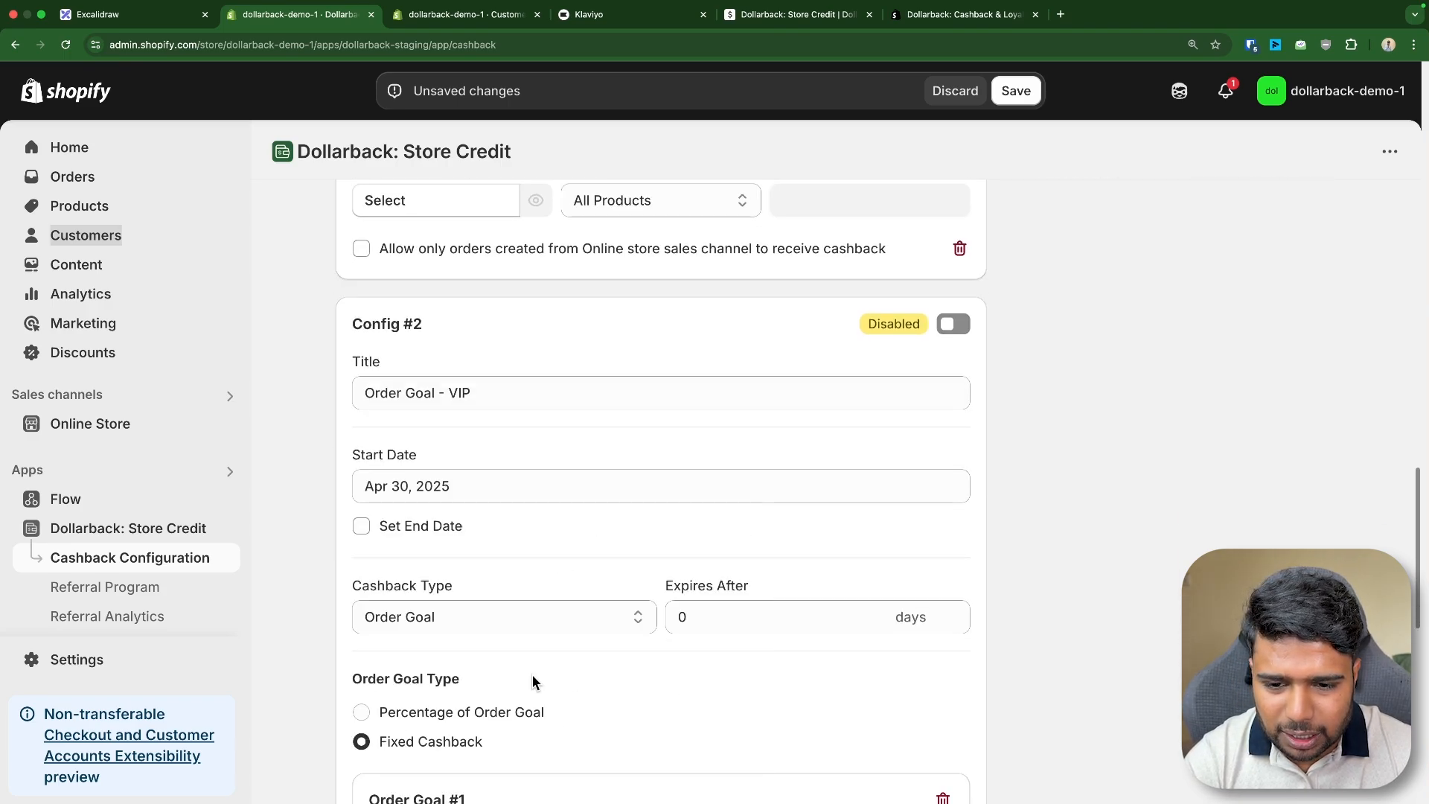
- Restrict the second configuration to customers tagged VIP
scroll(360, 549, down, 10)
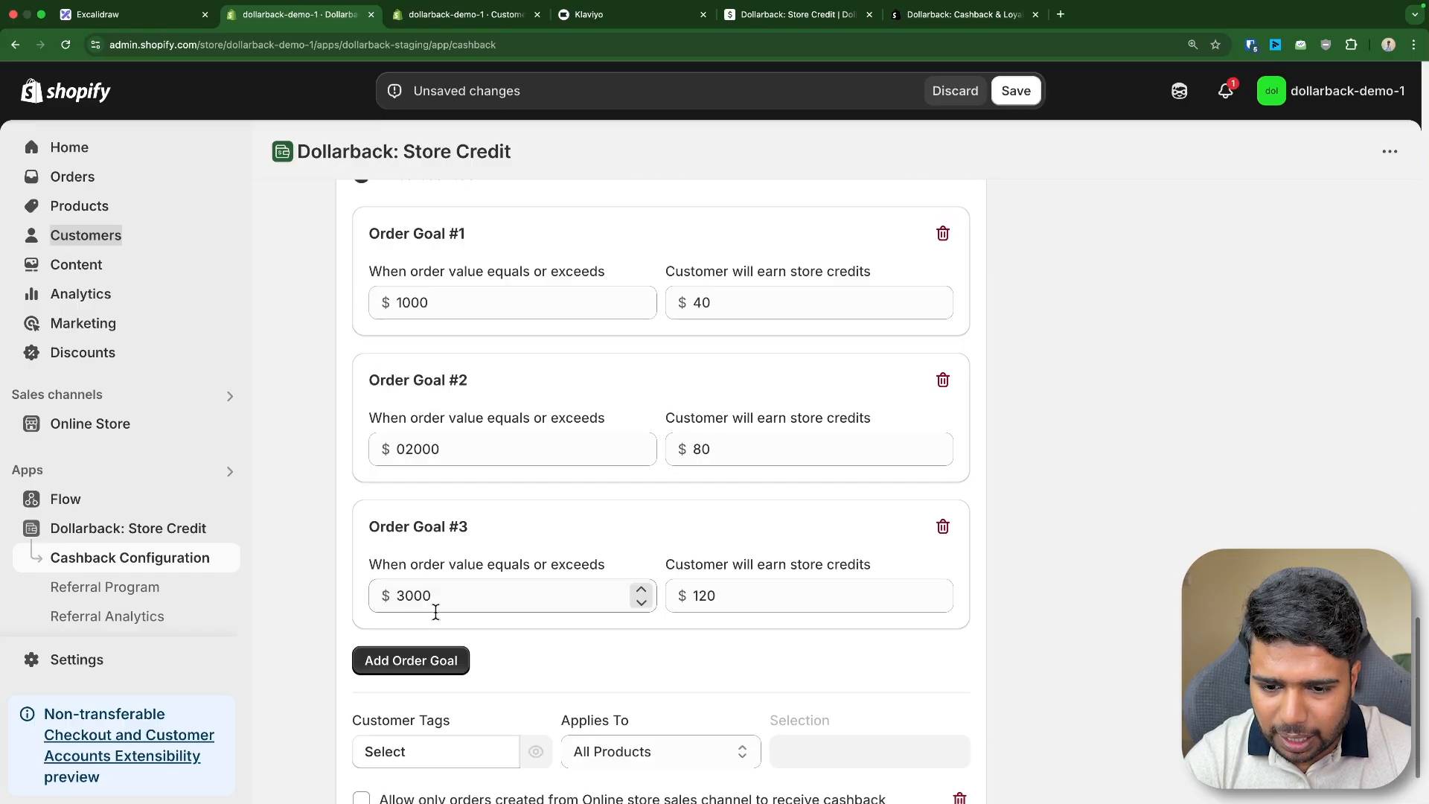
click(387, 679)
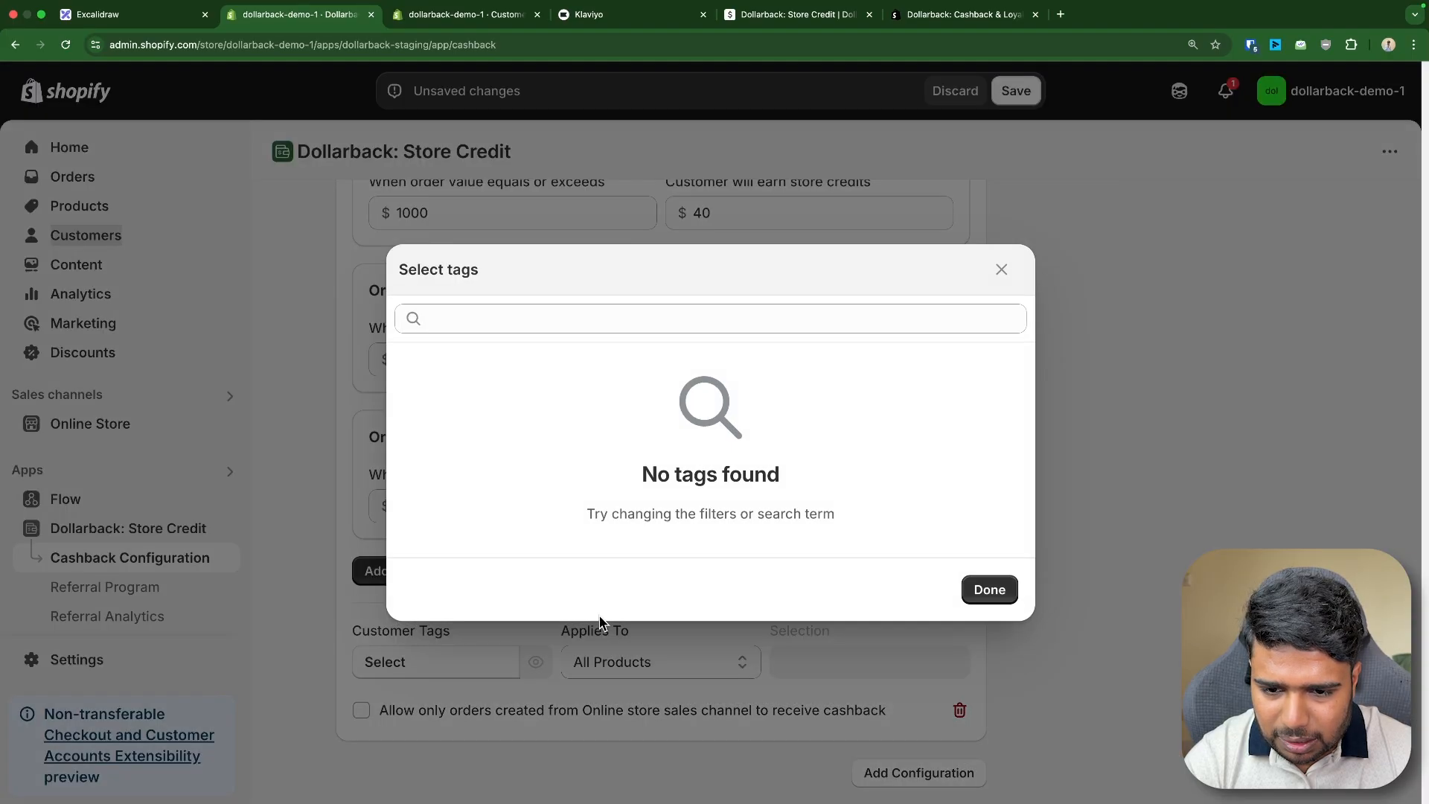
click(676, 319)
text(VIP)
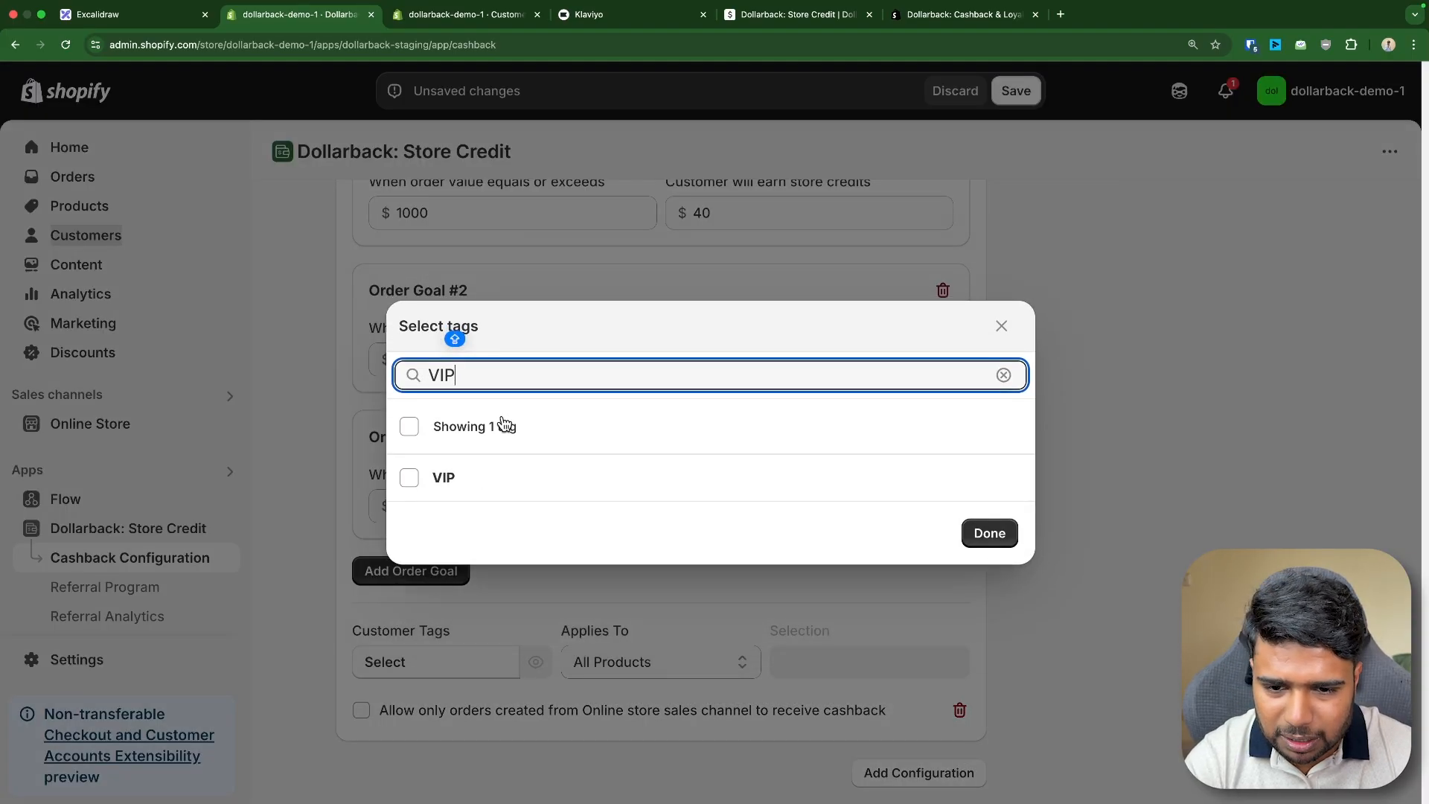
click(476, 475)
click(981, 521)
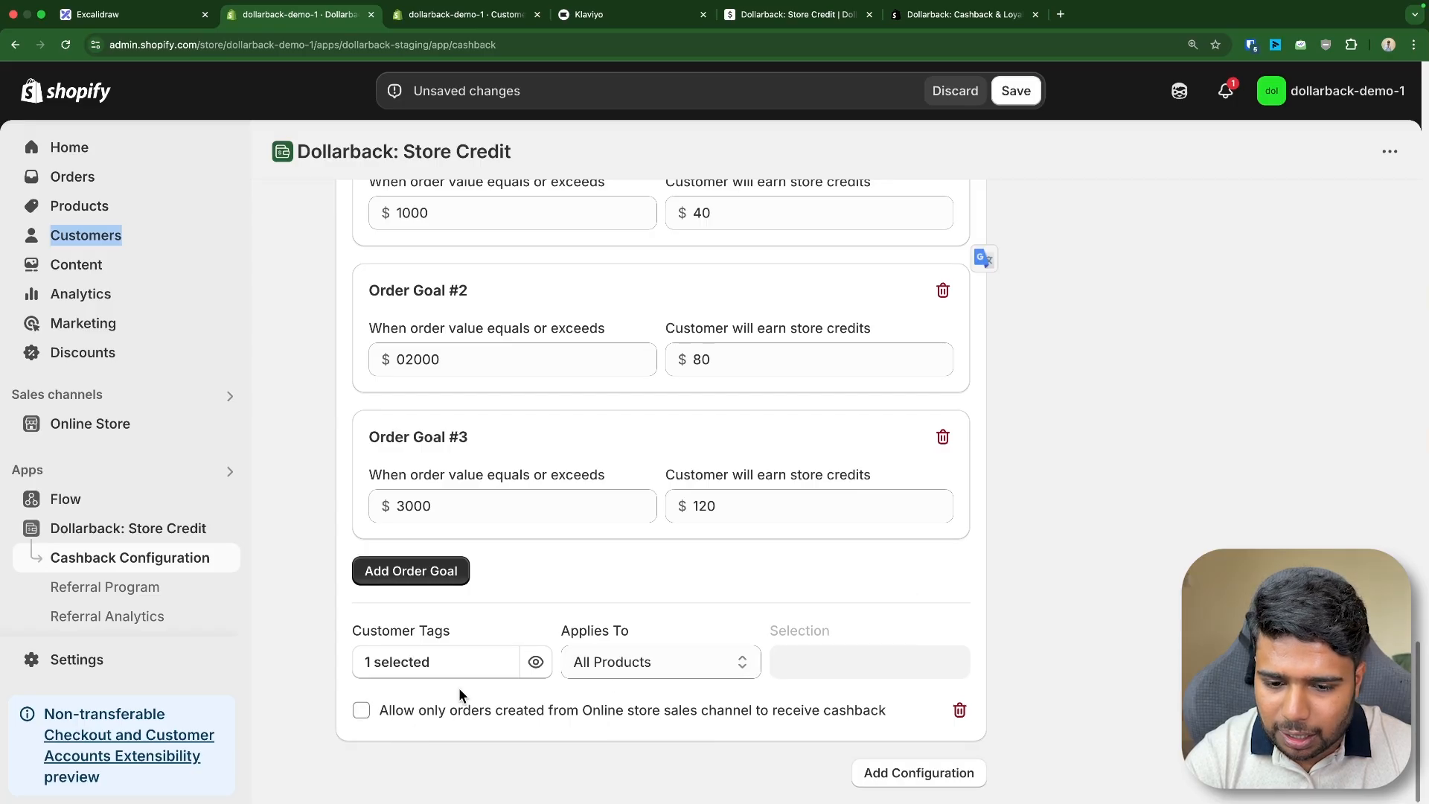
- Enable both cashback configurations and save the settings
key(super+minus)
key(super+minus)
key(super+minus)
scroll(849, 531, up, 10)
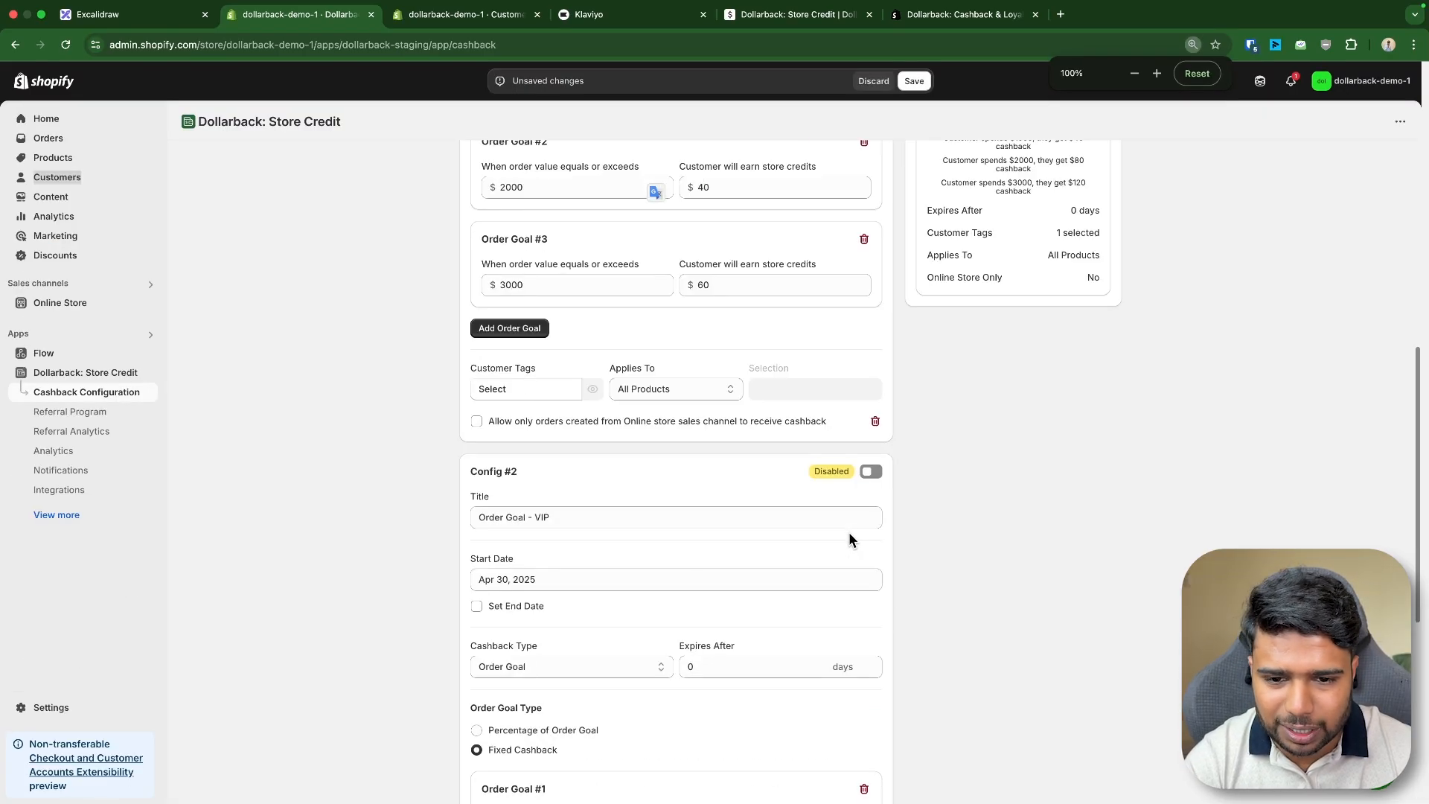
click(870, 154)
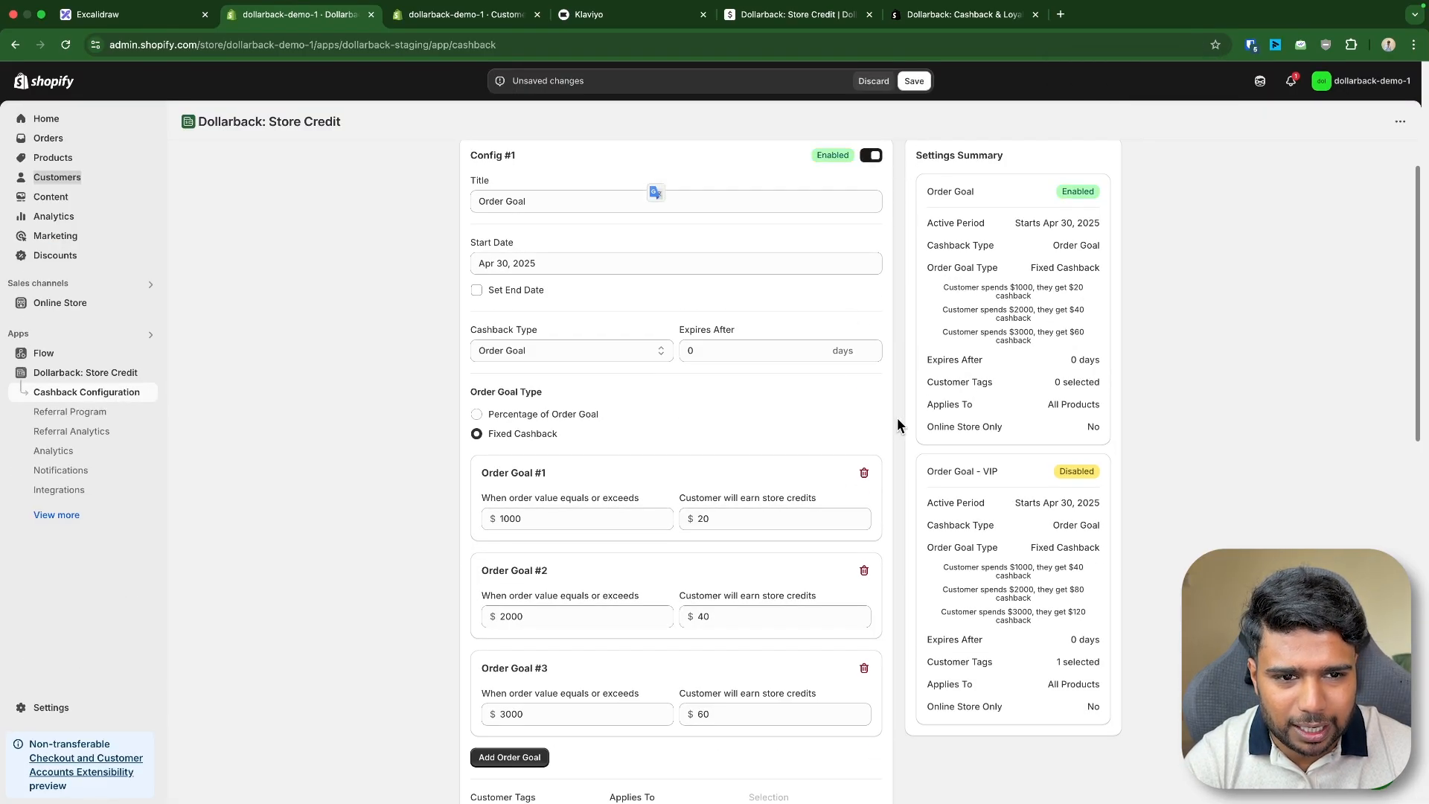
scroll(849, 632, down, 4)
click(869, 634)
click(914, 82)
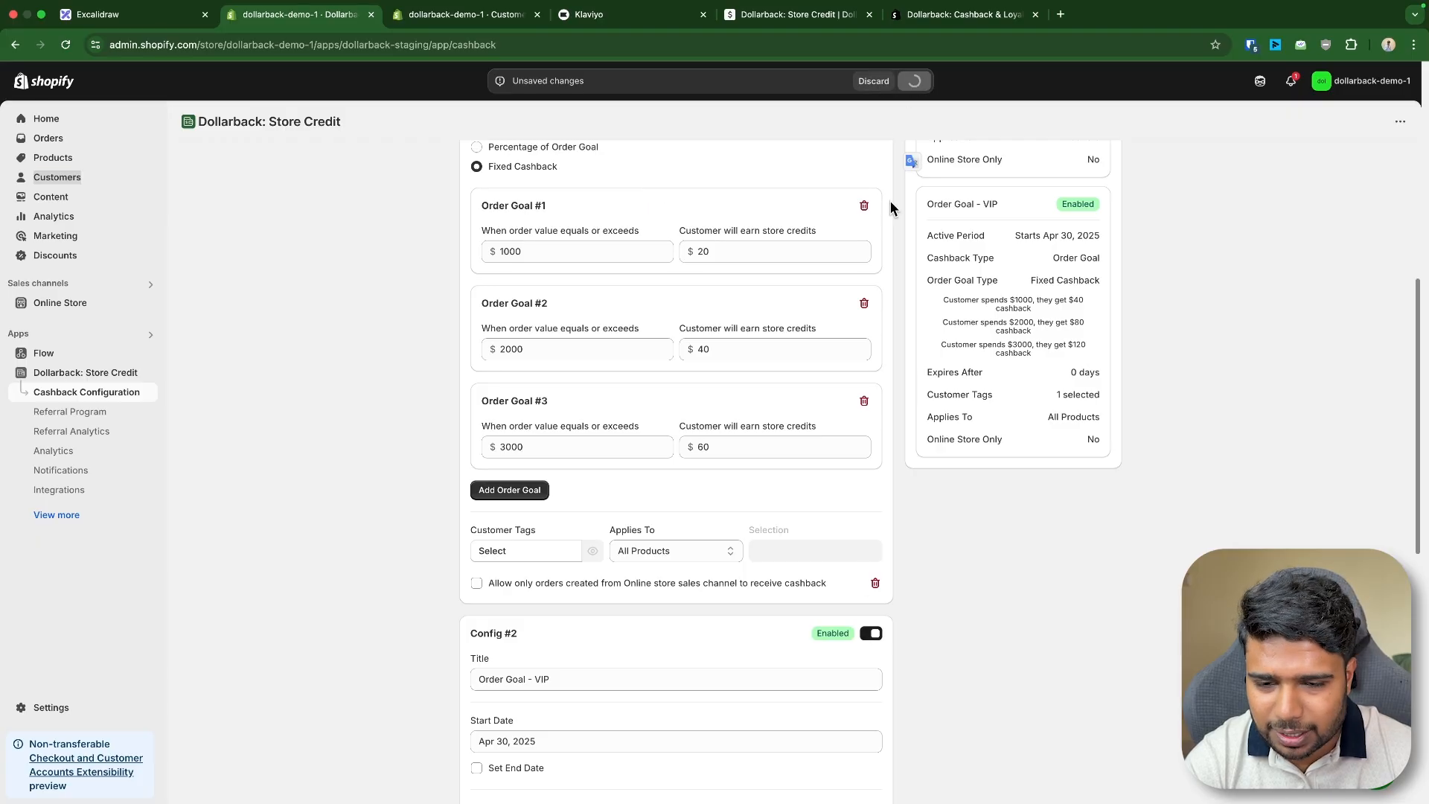
- Review the saved configurations and their settings summary
scroll(887, 235, up, 5)
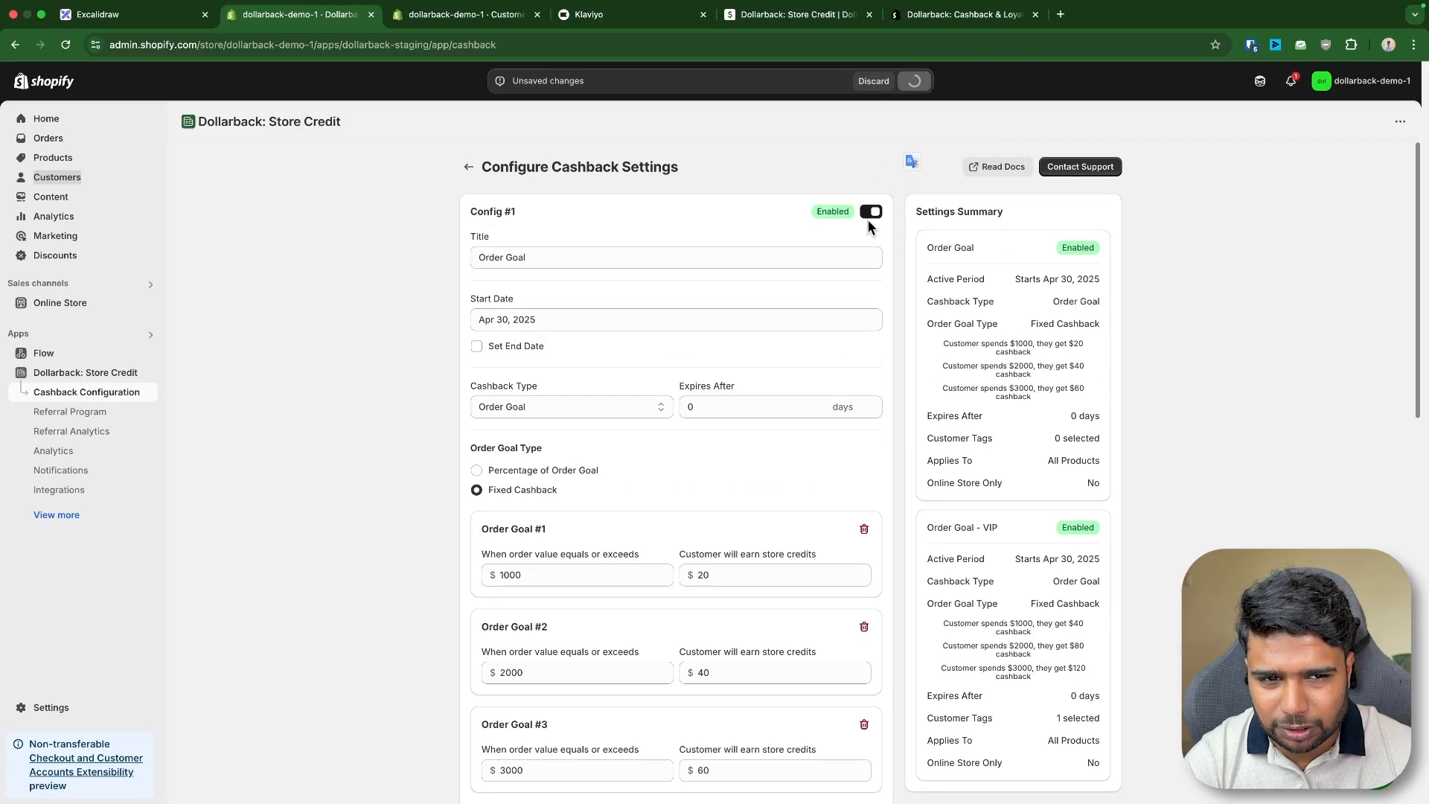
drag(454, 221, 774, 554)
scroll(765, 503, down, 8)
scroll(771, 552, down, 4)
click(1107, 431)
scroll(967, 439, up, 1)
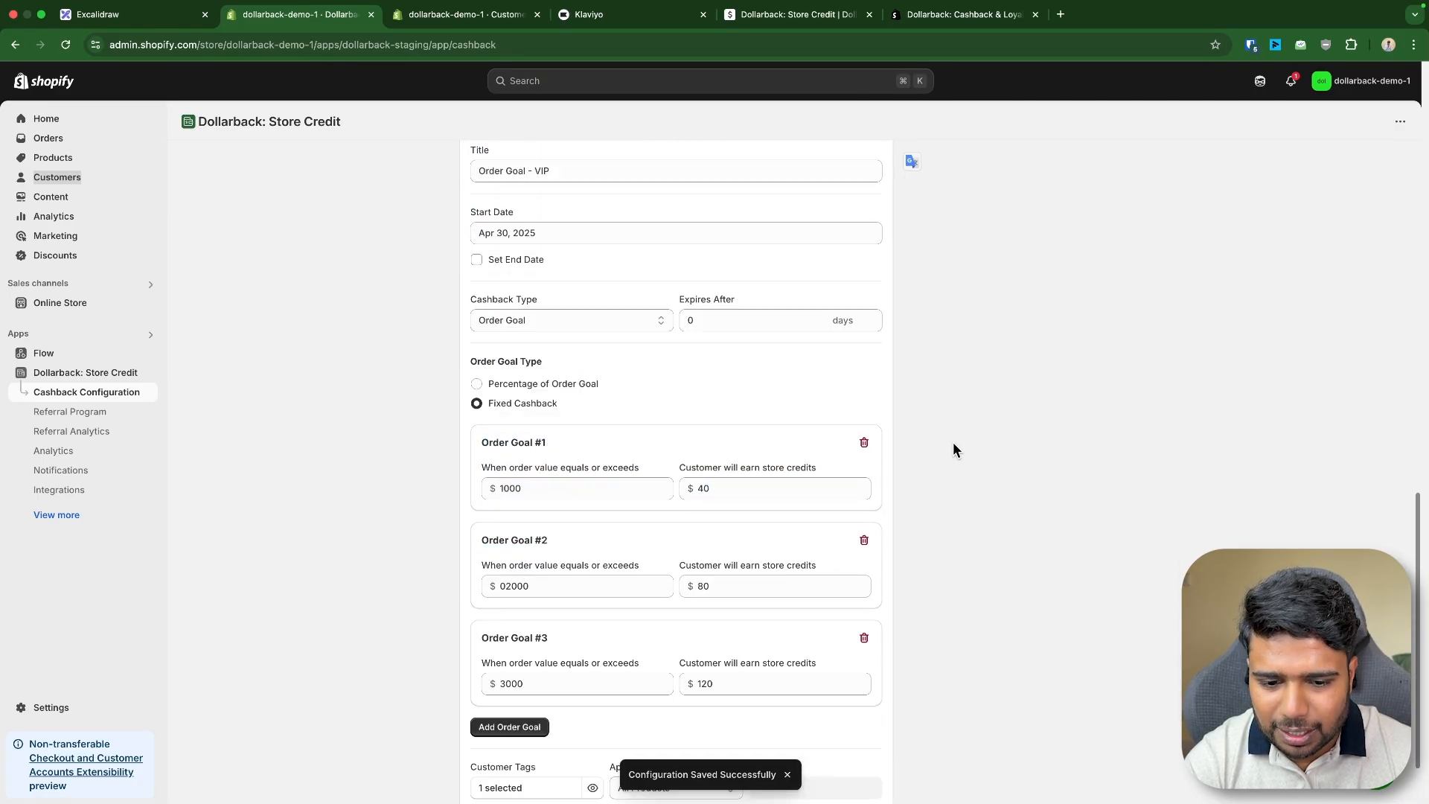
scroll(953, 445, up, 10)
triple_click(538, 160)
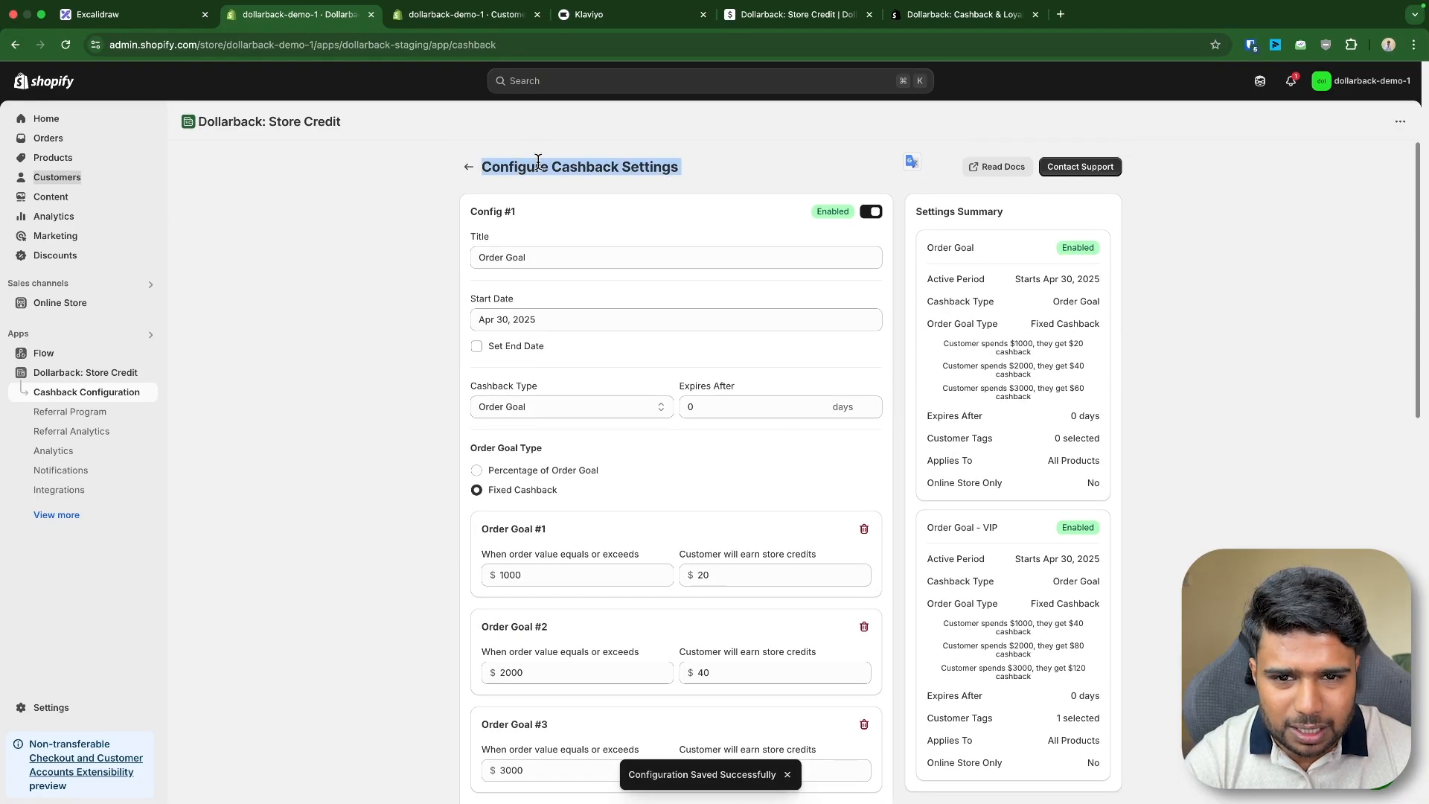
- Open the online store's theme customizer from the Online Store sales channel
key(ctrl+Tab)
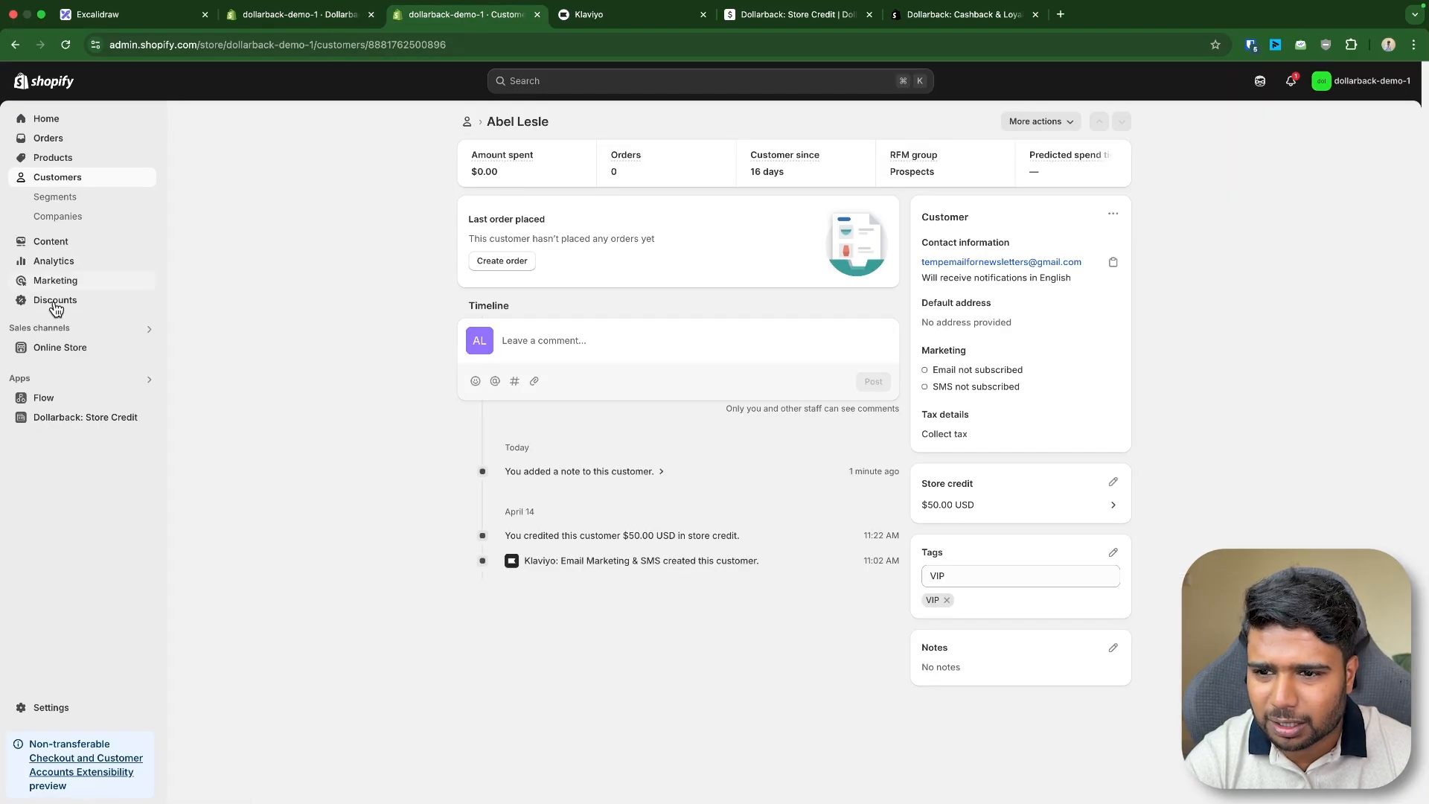
click(150, 347)
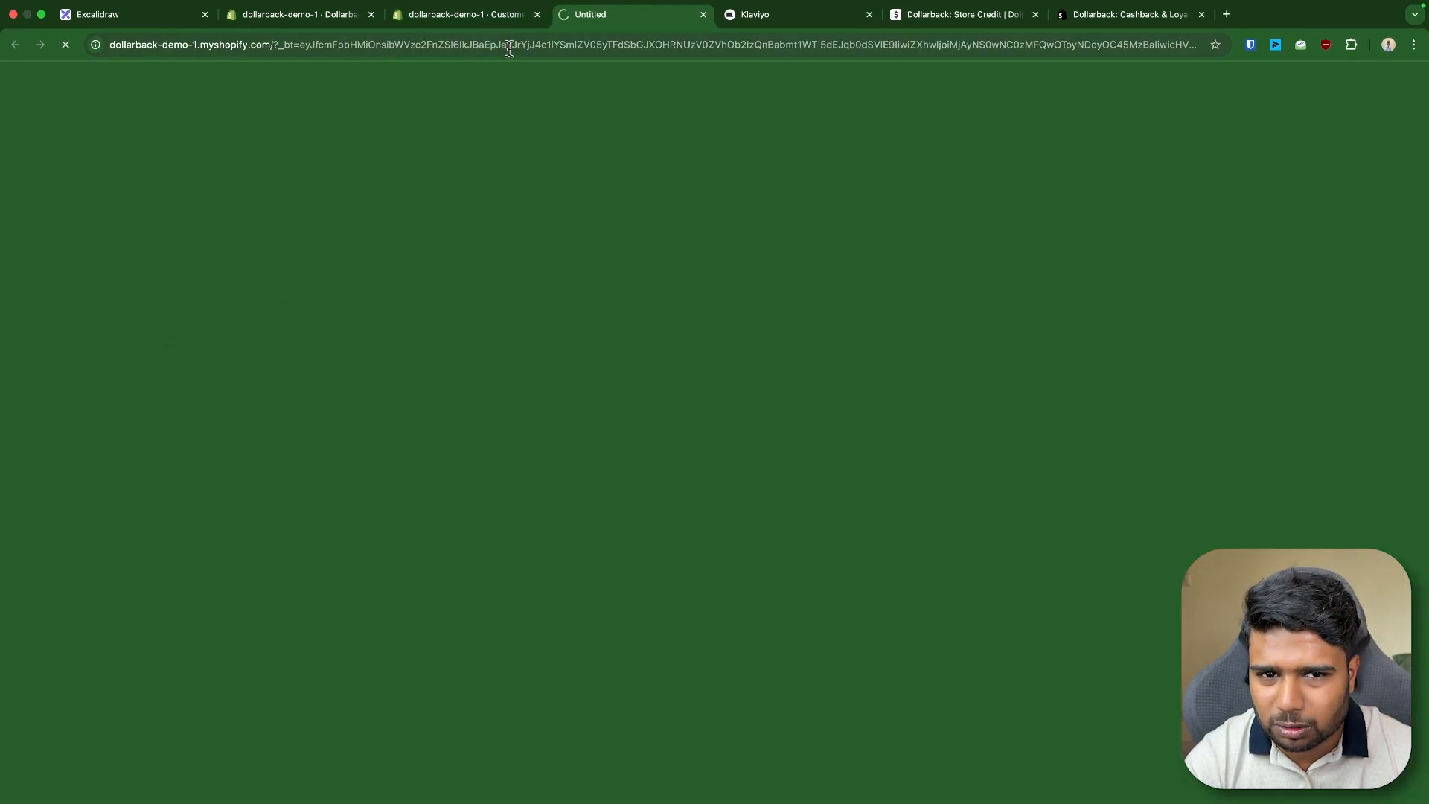
click(484, 15)
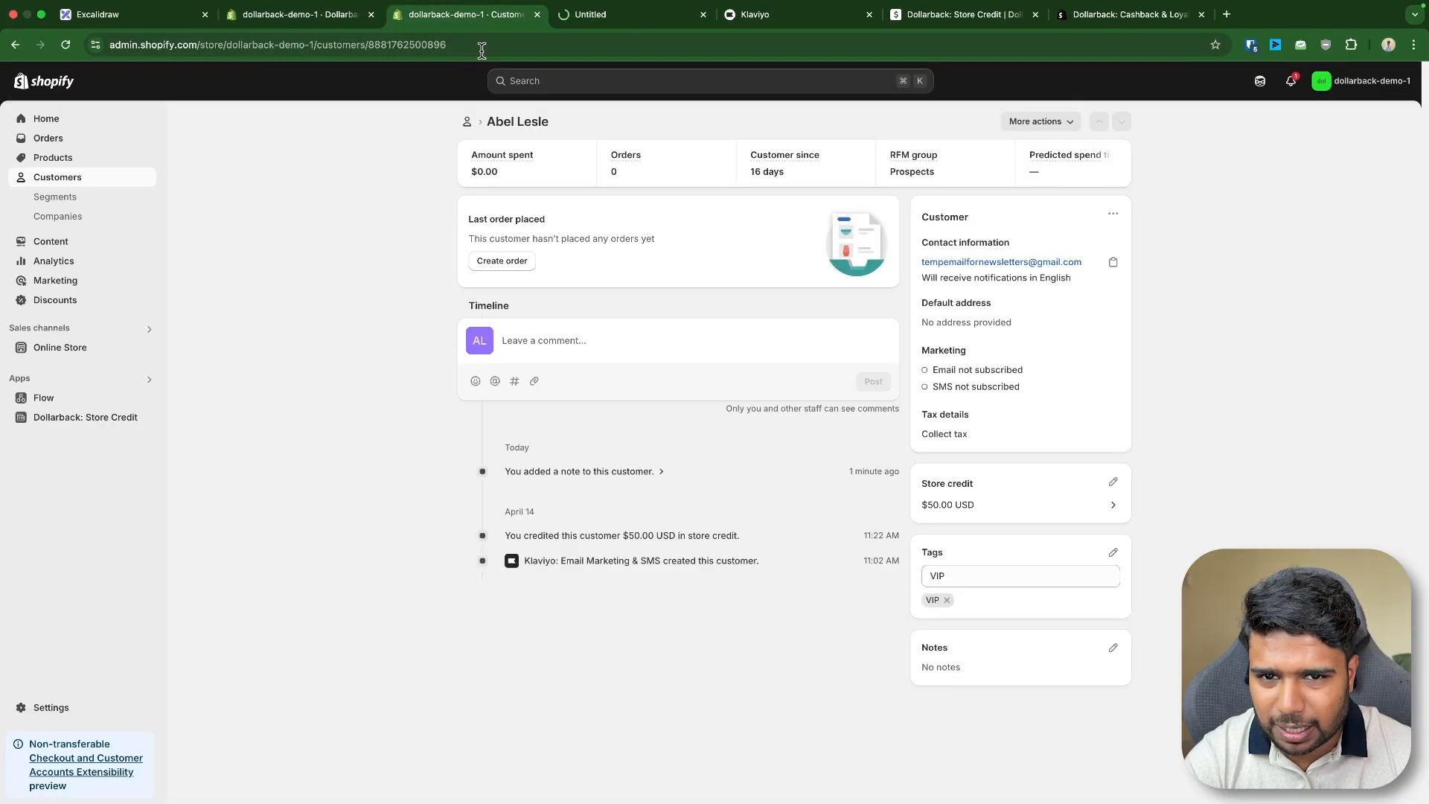
click(570, 15)
click(432, 18)
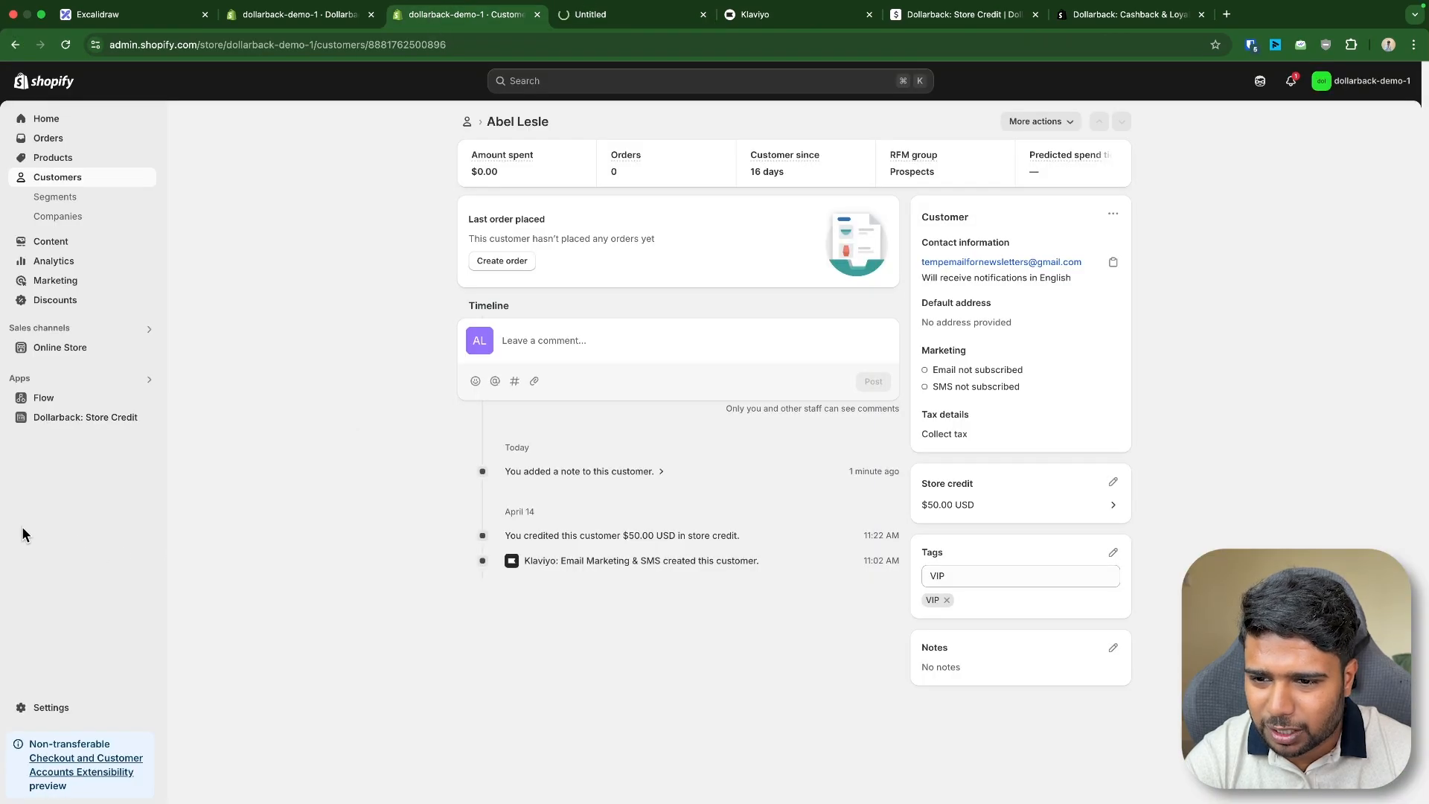
click(60, 347)
key(super+equal)
key(super+equal)
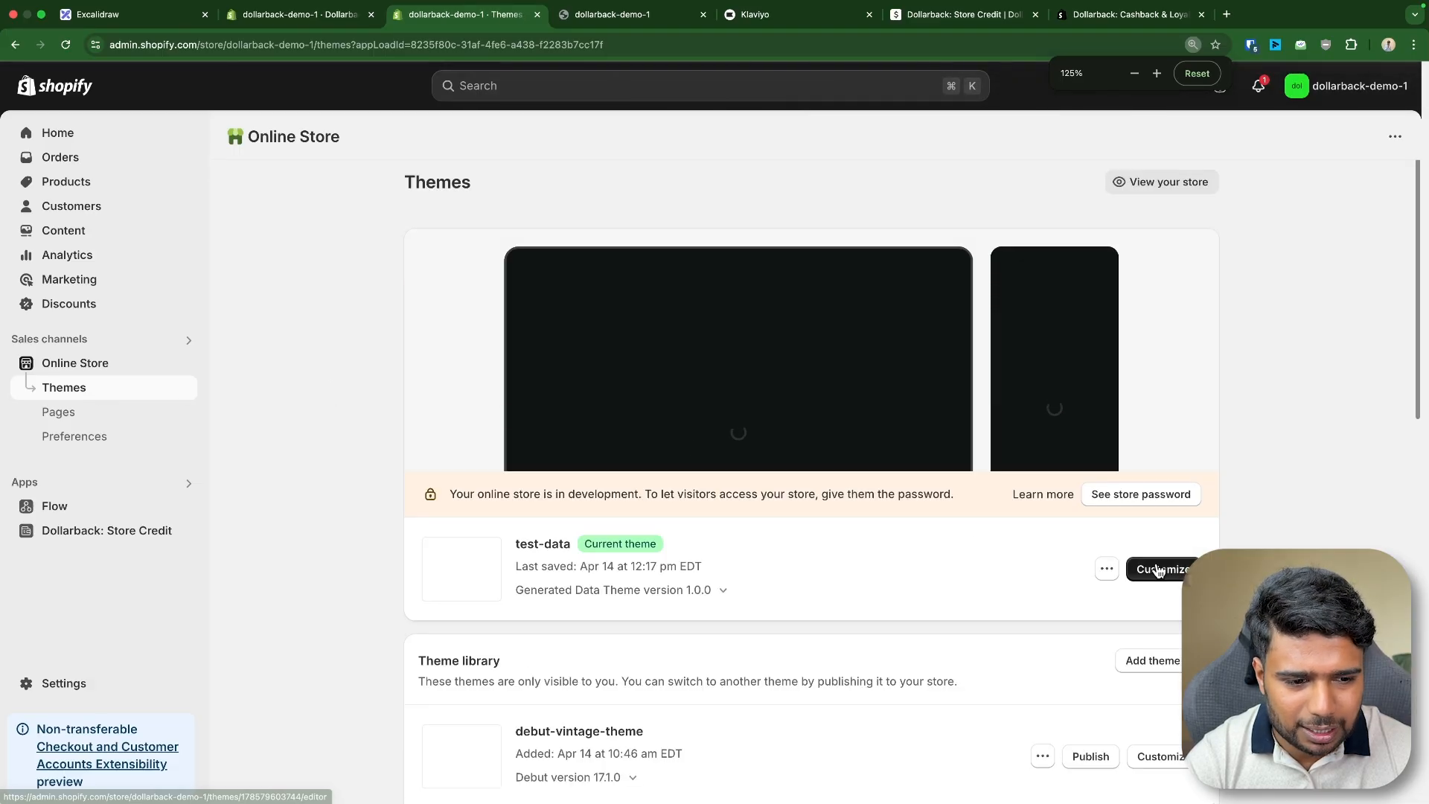
click(1158, 570)
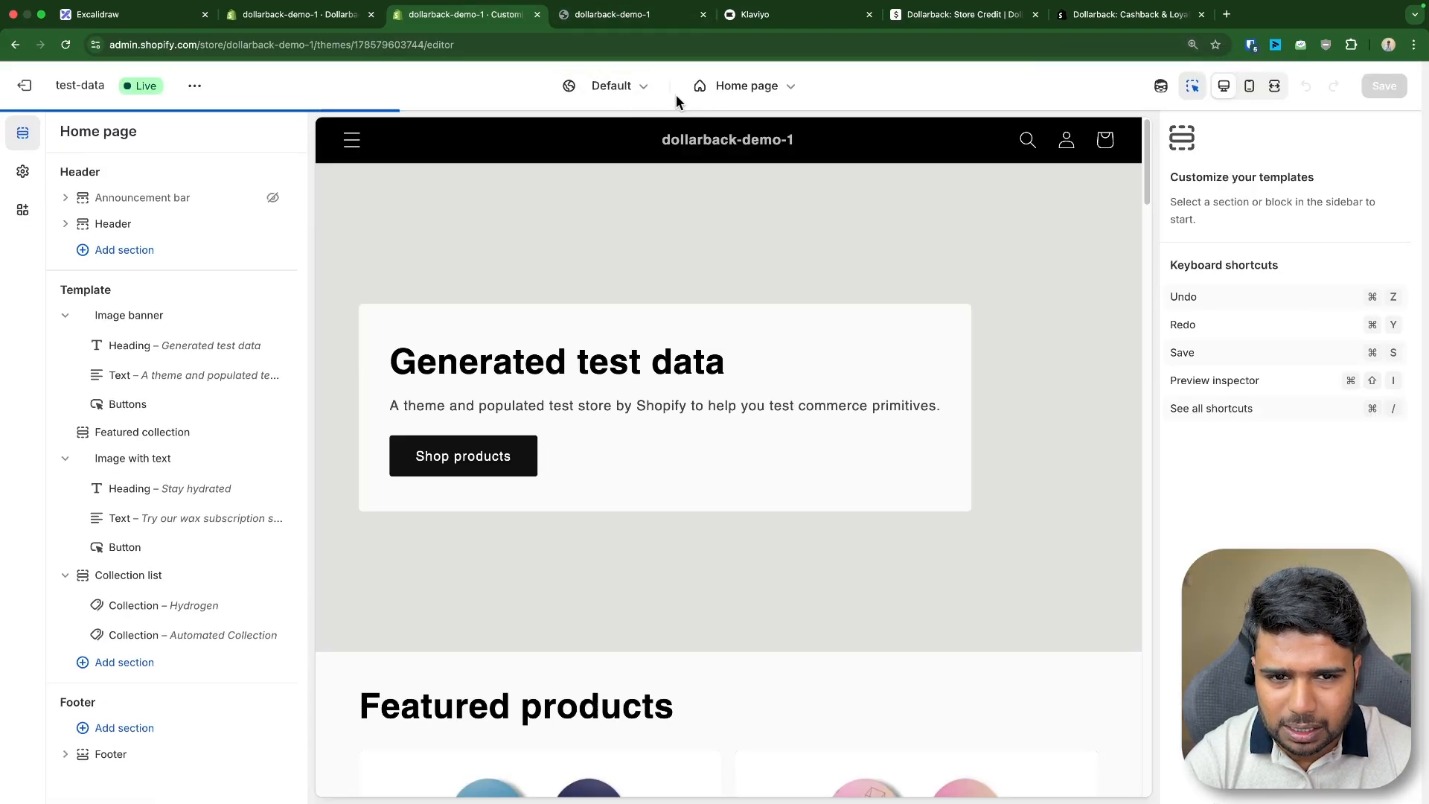
- Switch the theme editor to the Default product template
click(746, 85)
click(660, 187)
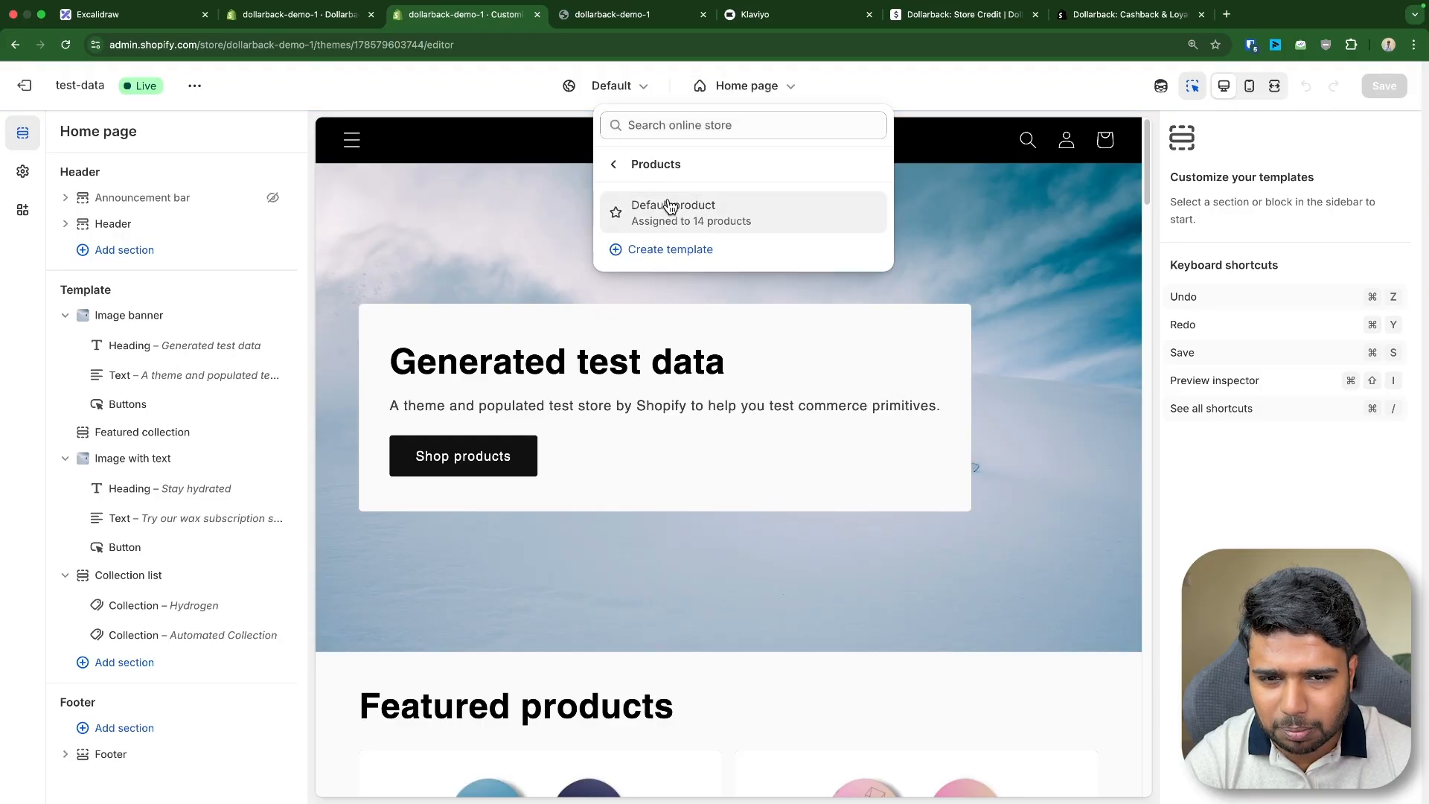
click(670, 208)
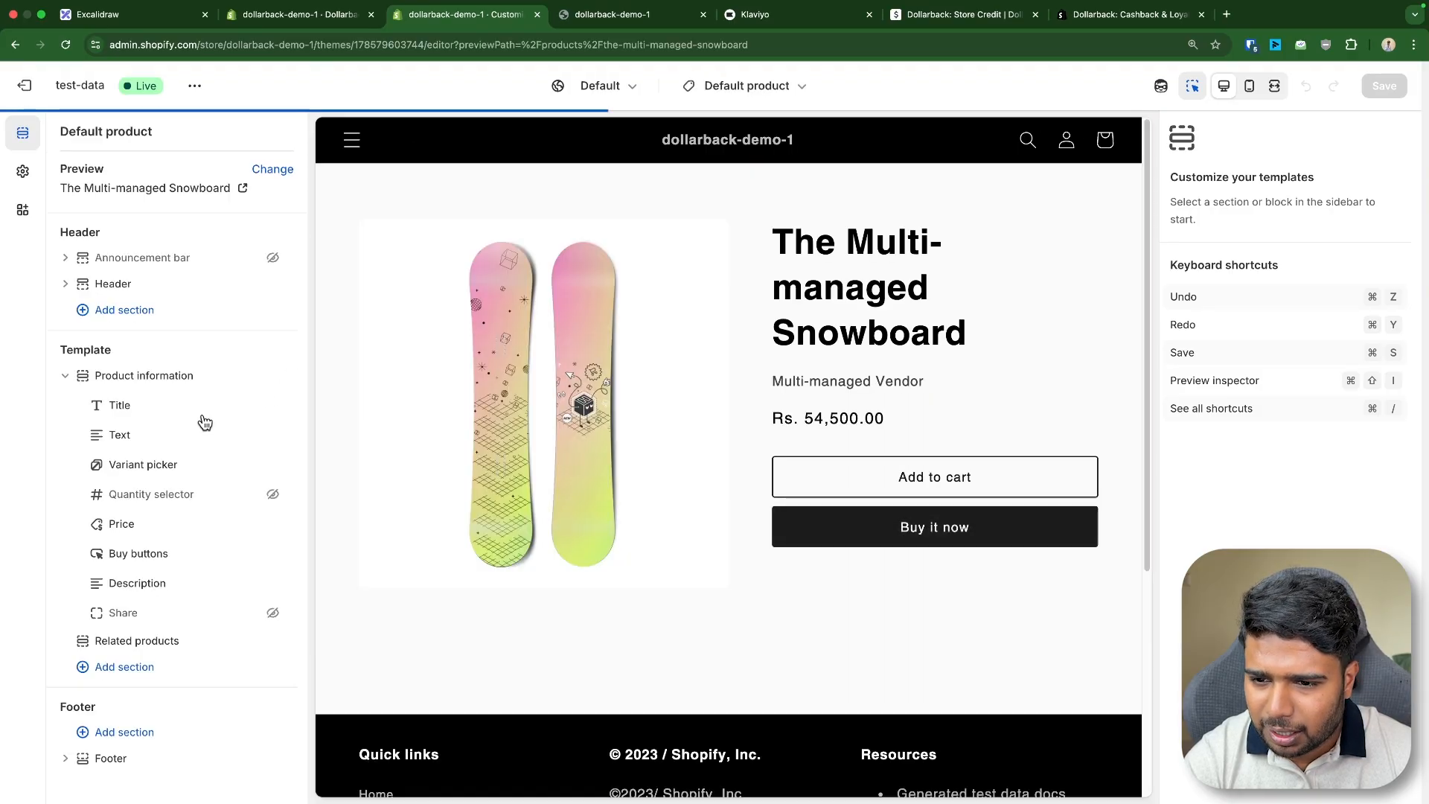
- Add the Cashback Rewards: Product app block below the price and save the template
click(185, 538)
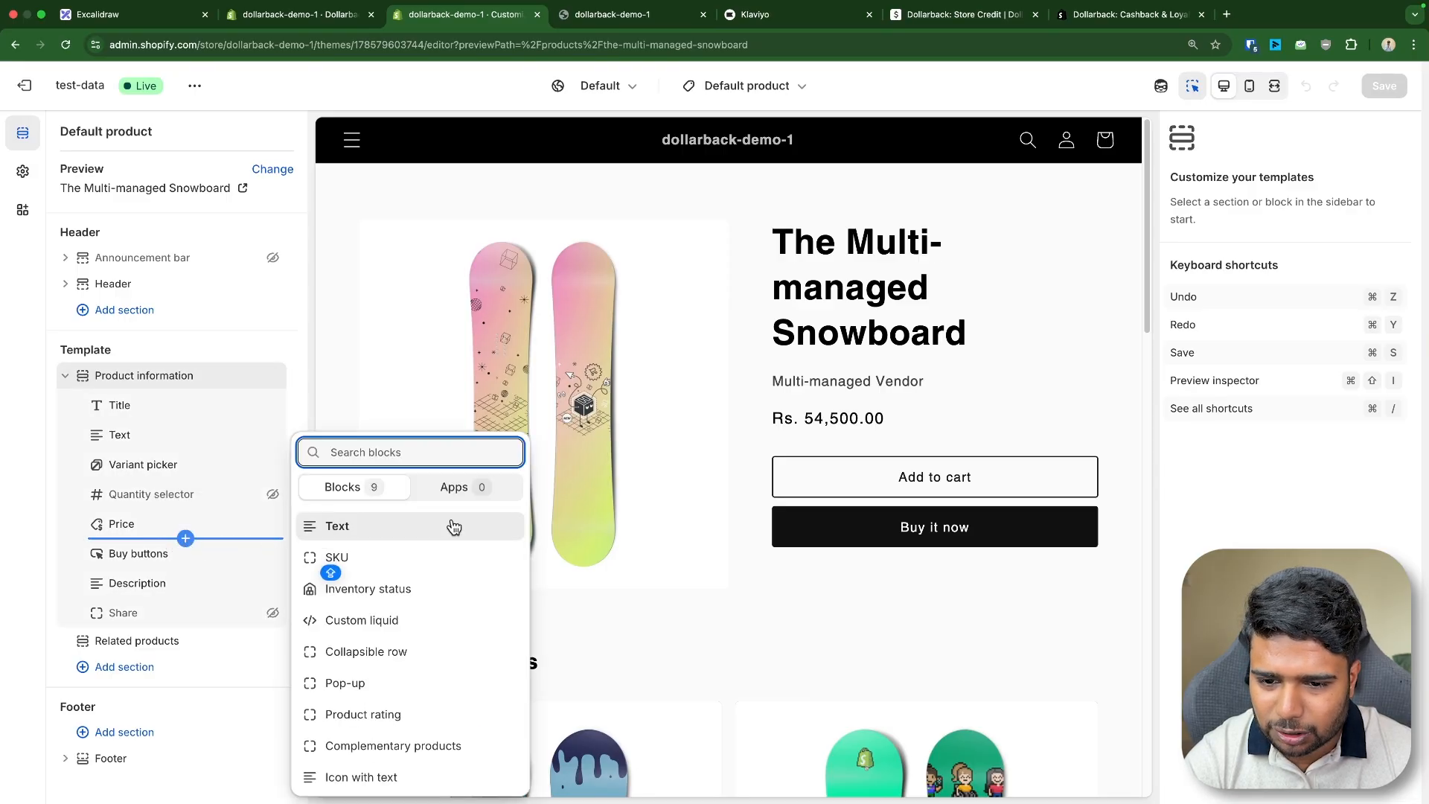
click(480, 492)
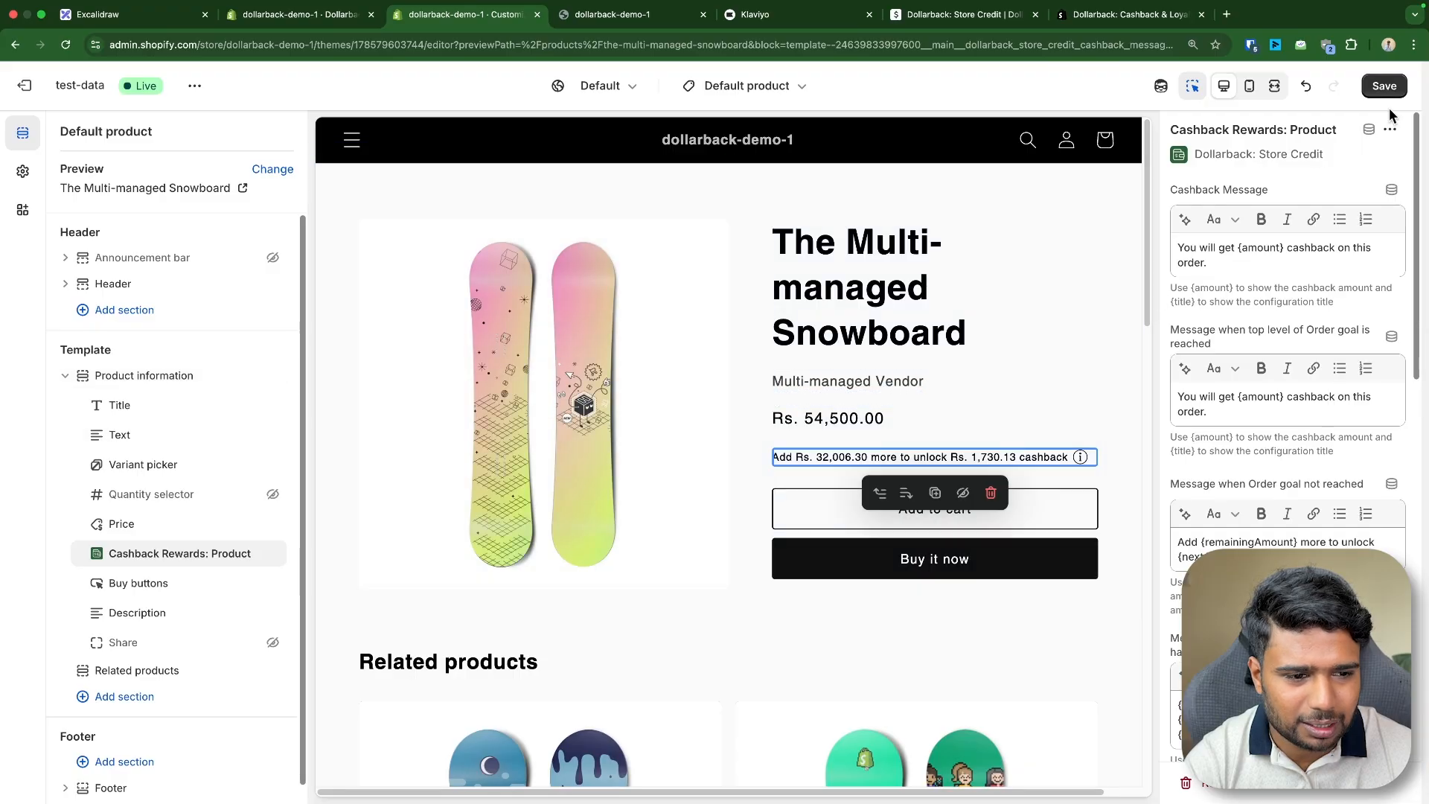
click(1381, 86)
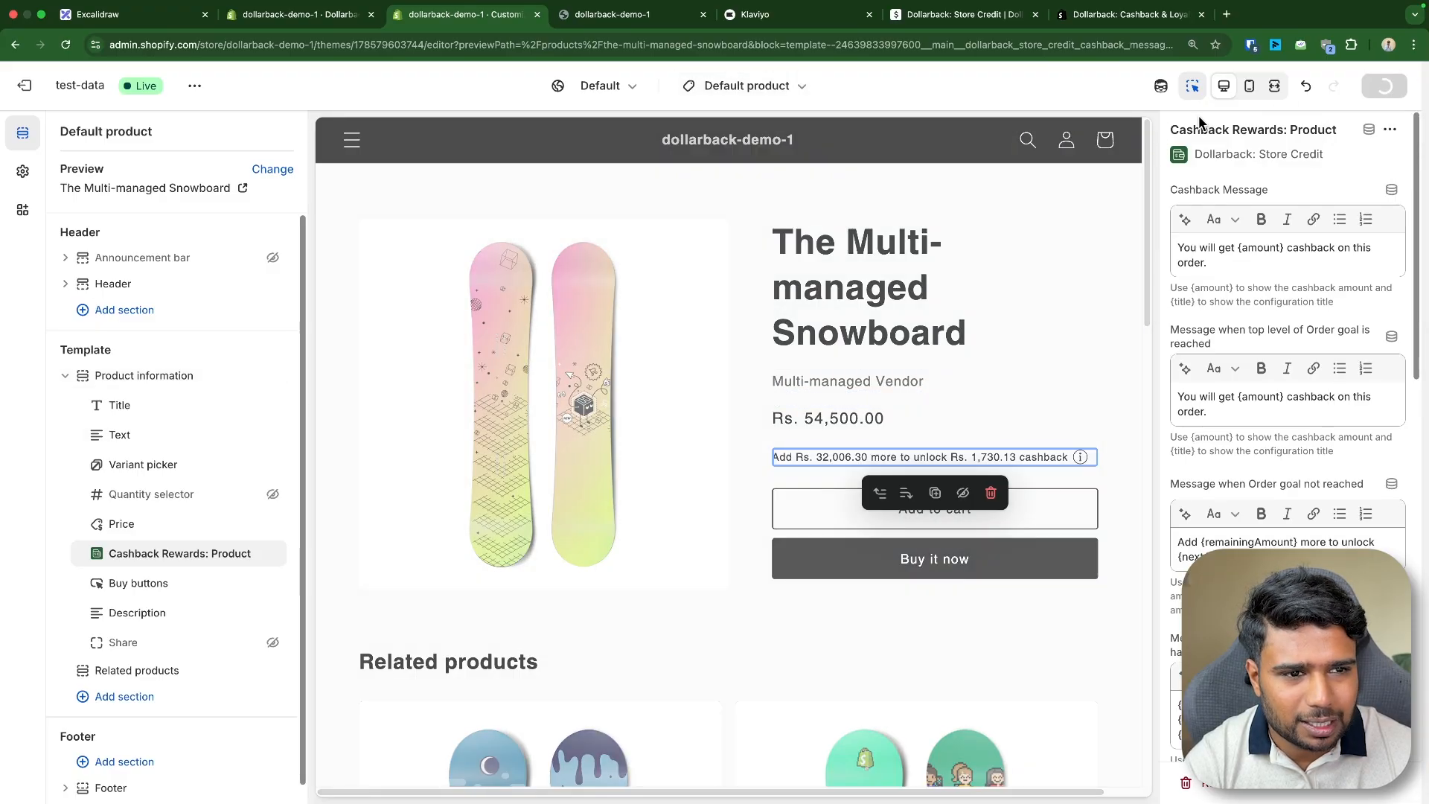
- Switch the theme editor to the Cart template
click(751, 86)
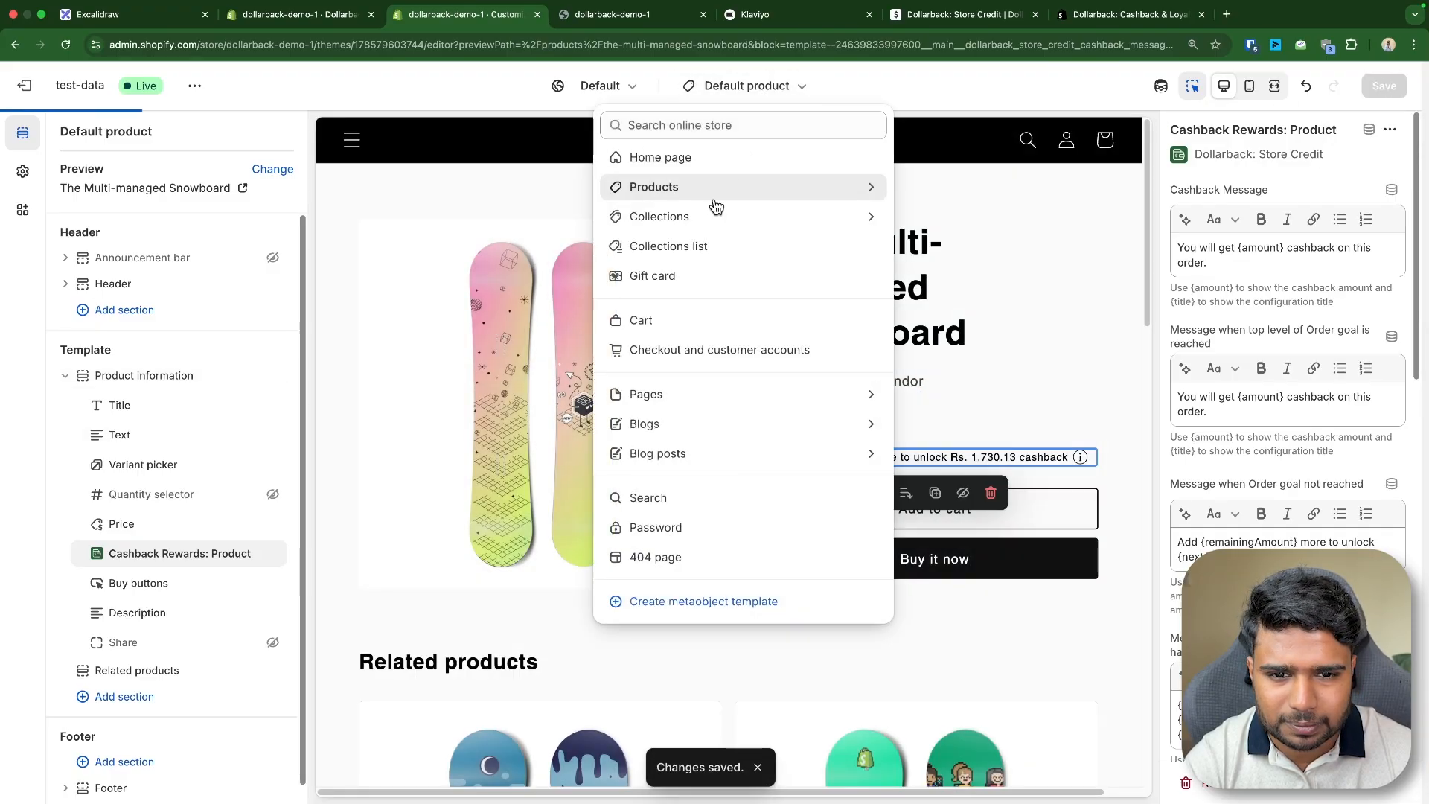
click(658, 319)
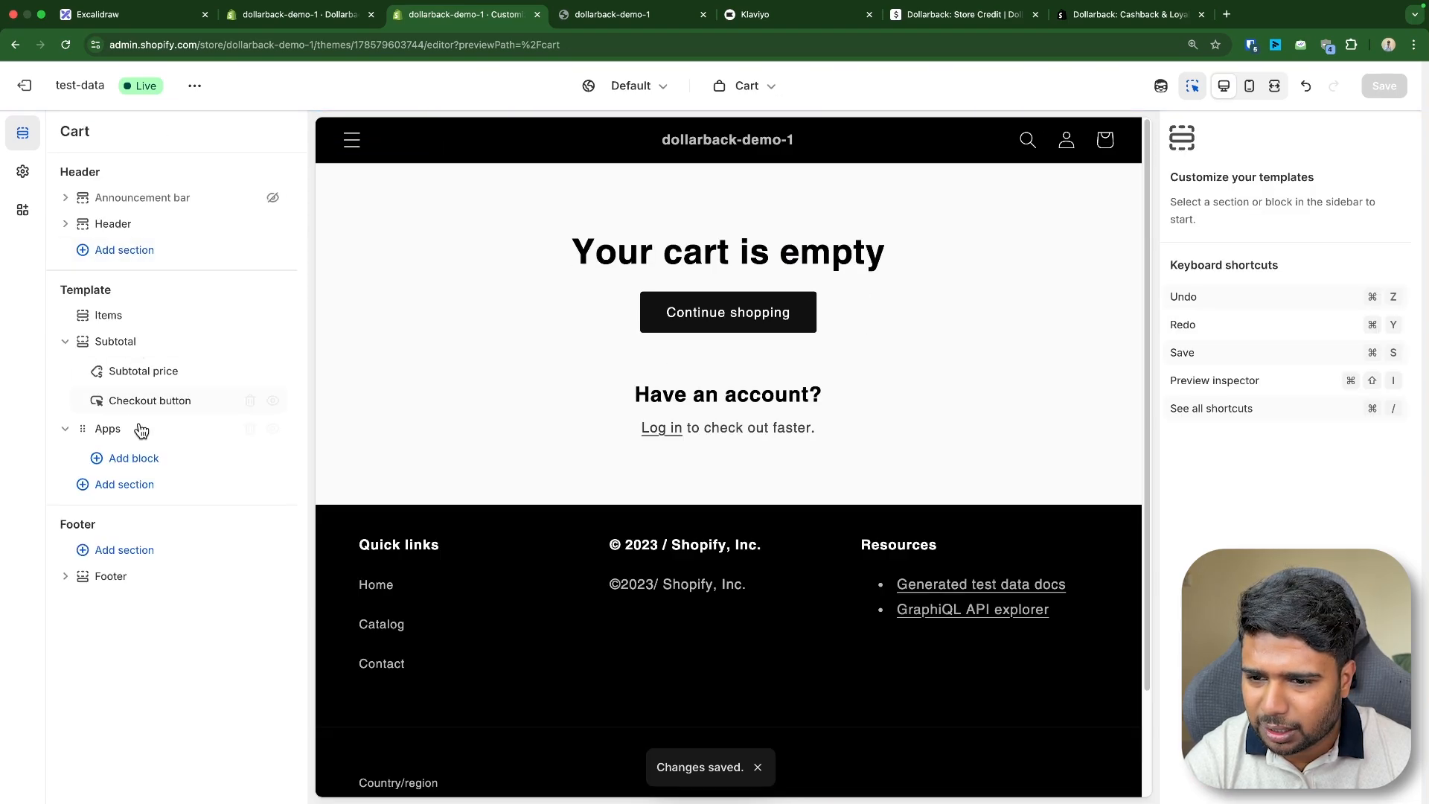
- Add the Cashback Rewards: Cart app block inside the Subtotal section and save the cart template
click(179, 413)
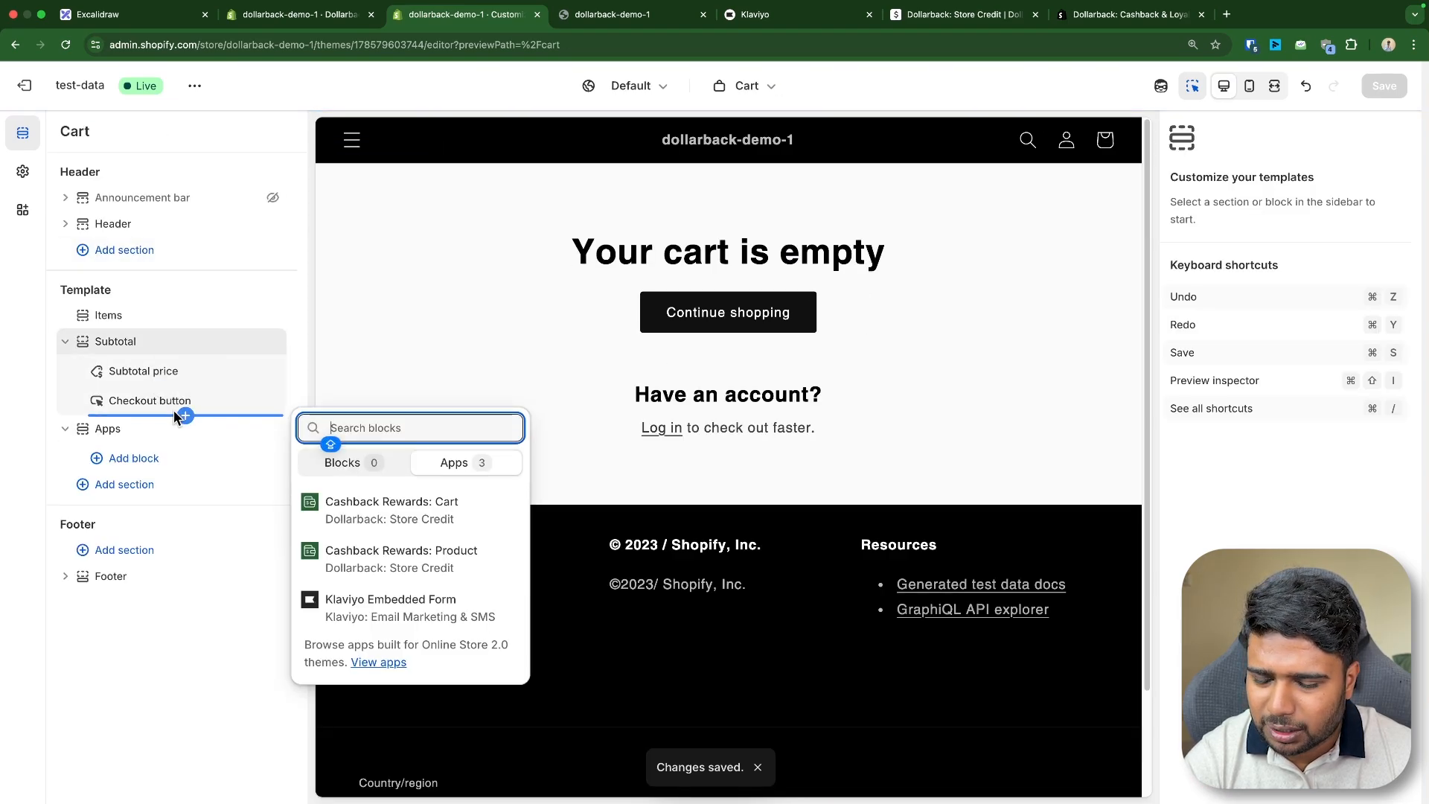
click(176, 384)
click(179, 387)
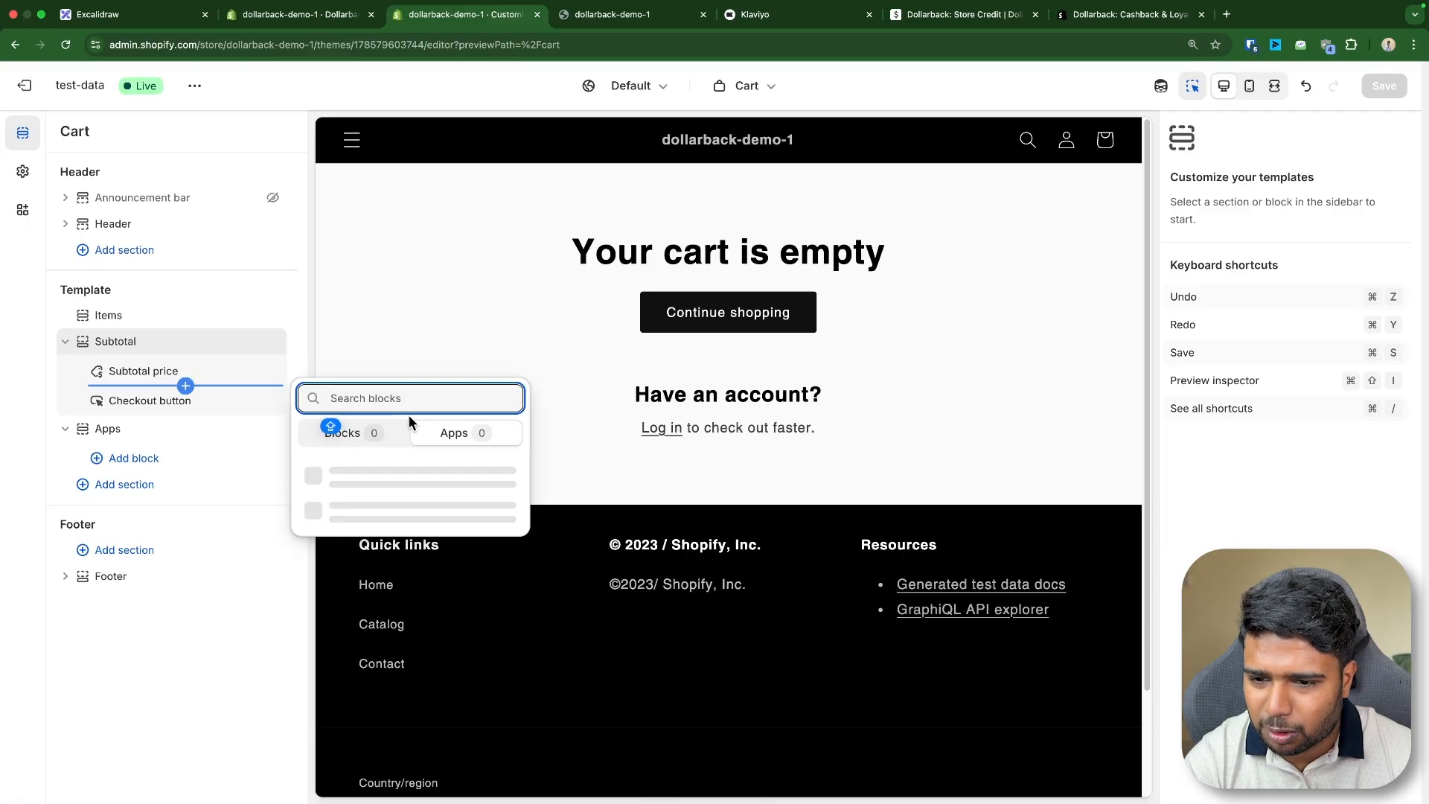
click(357, 483)
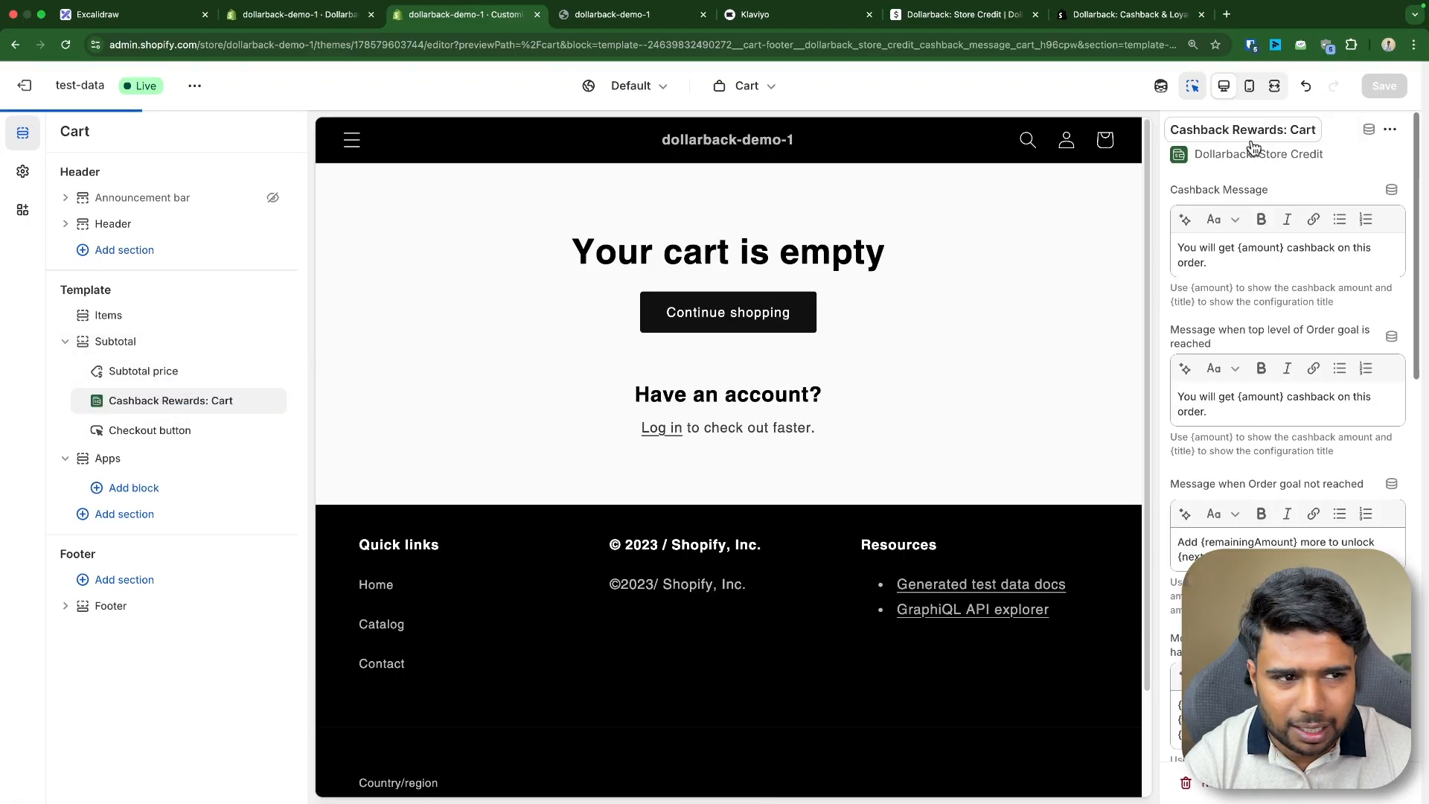
click(1386, 94)
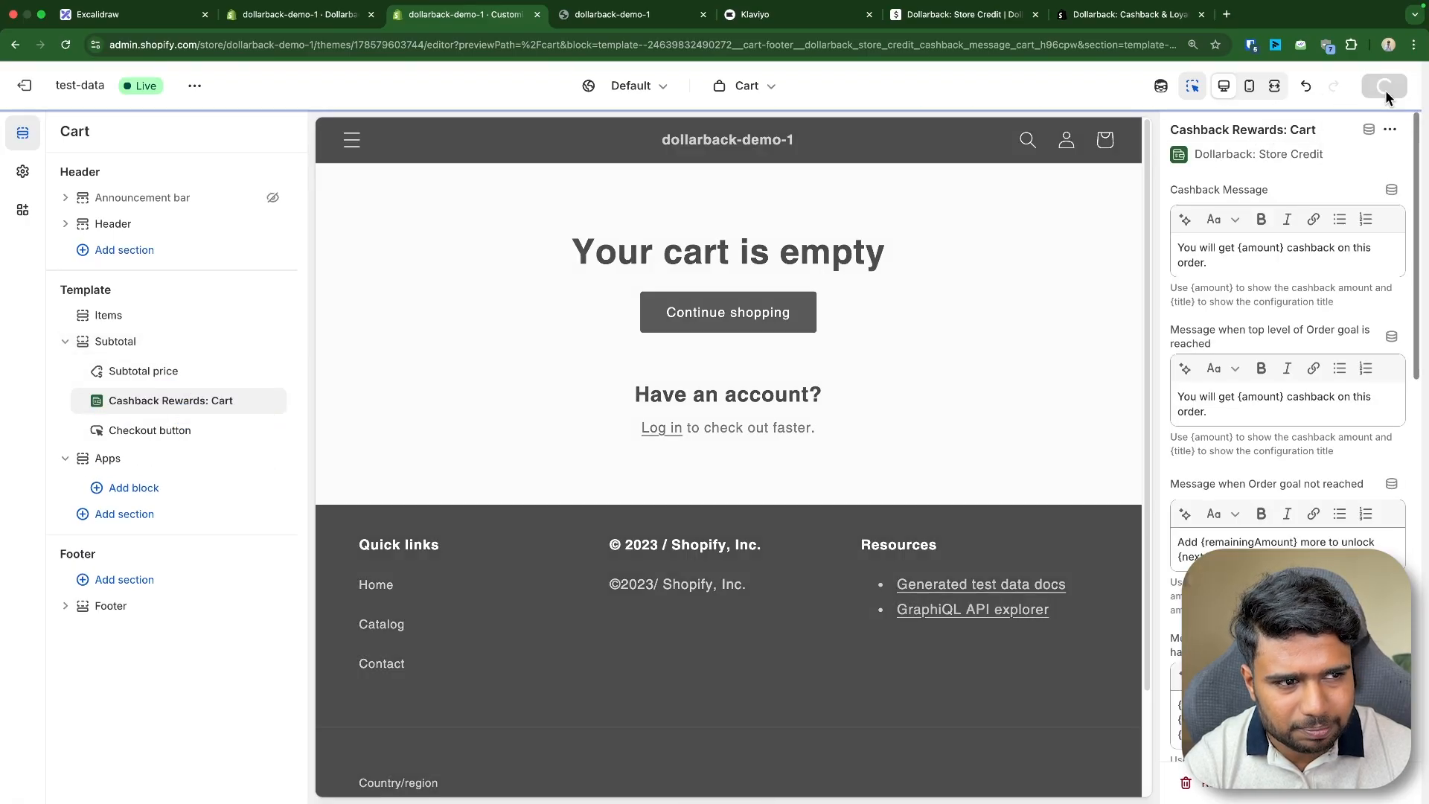
- Open the storefront and view The Collection Snowboard: Liquid product page
click(625, 14)
scroll(489, 322, down, 8)
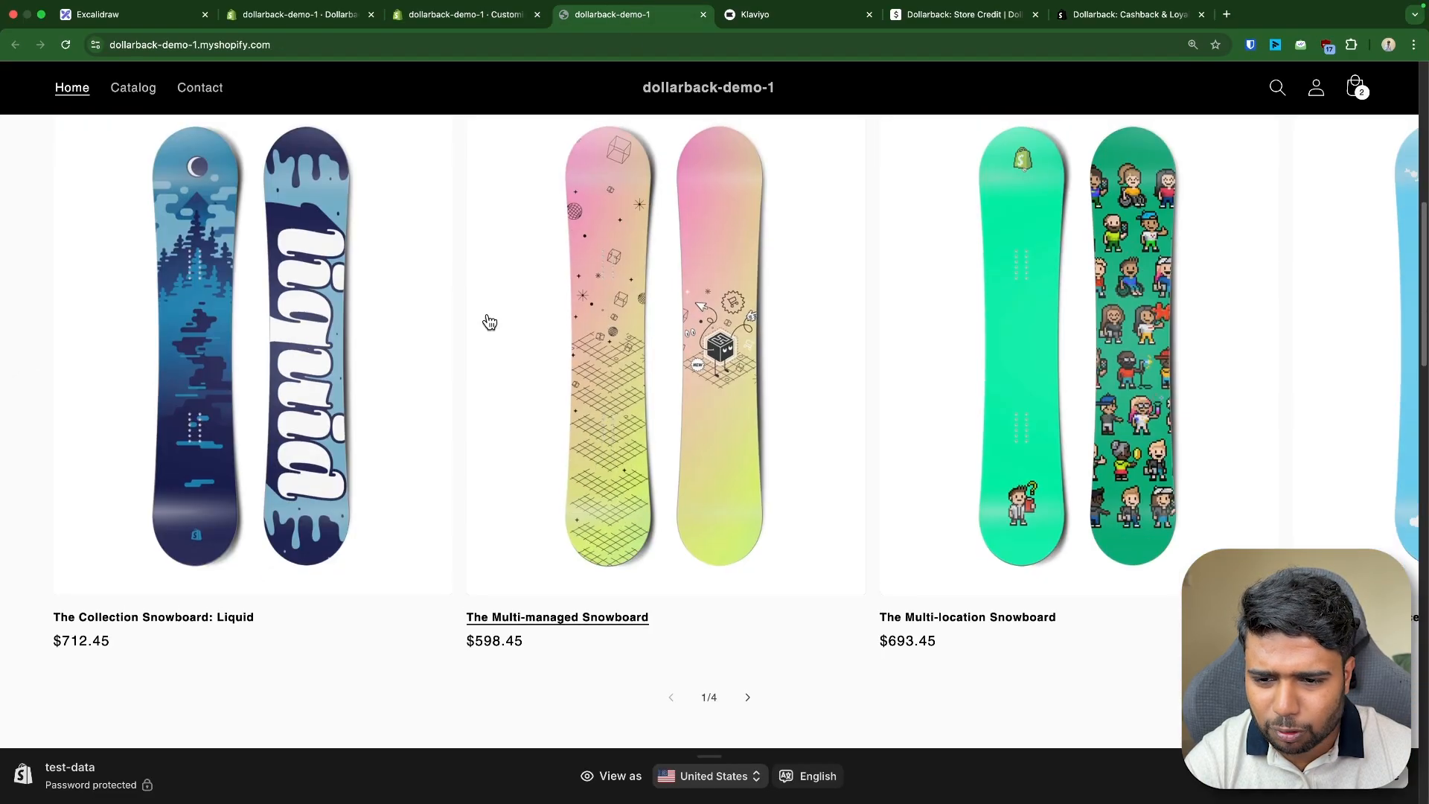
click(343, 387)
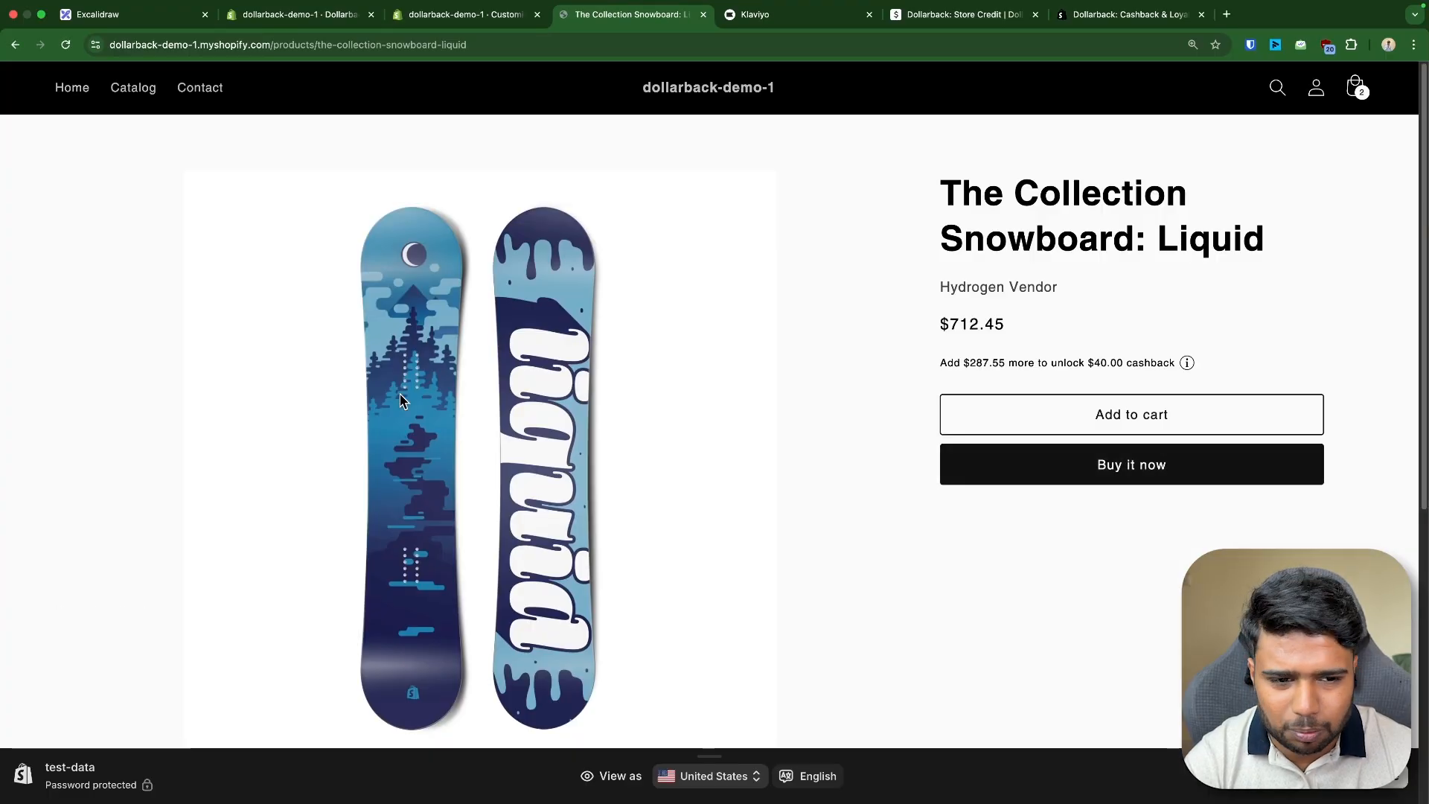
- Check the cart drawer, then examine the cashback message under the product price
click(1354, 87)
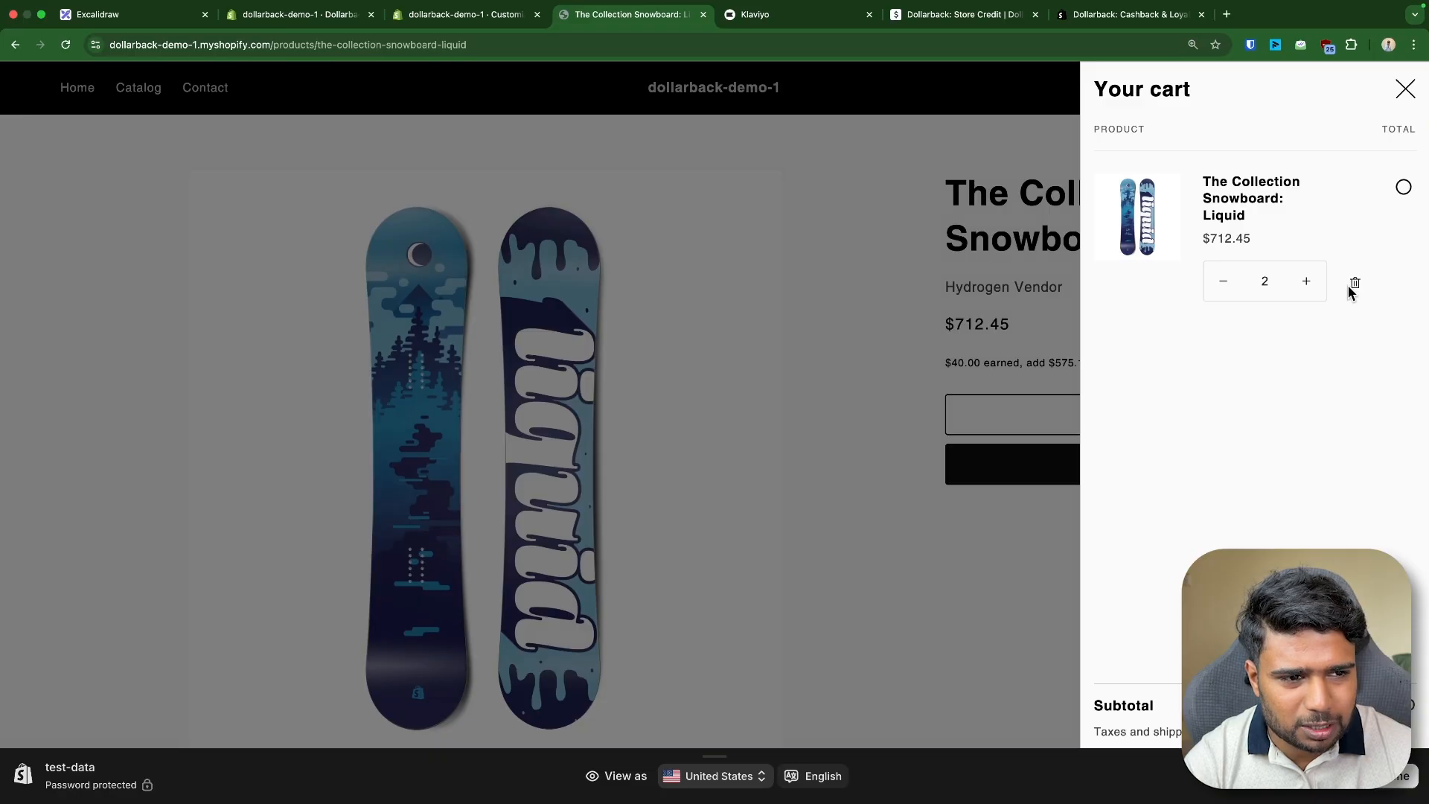
click(878, 346)
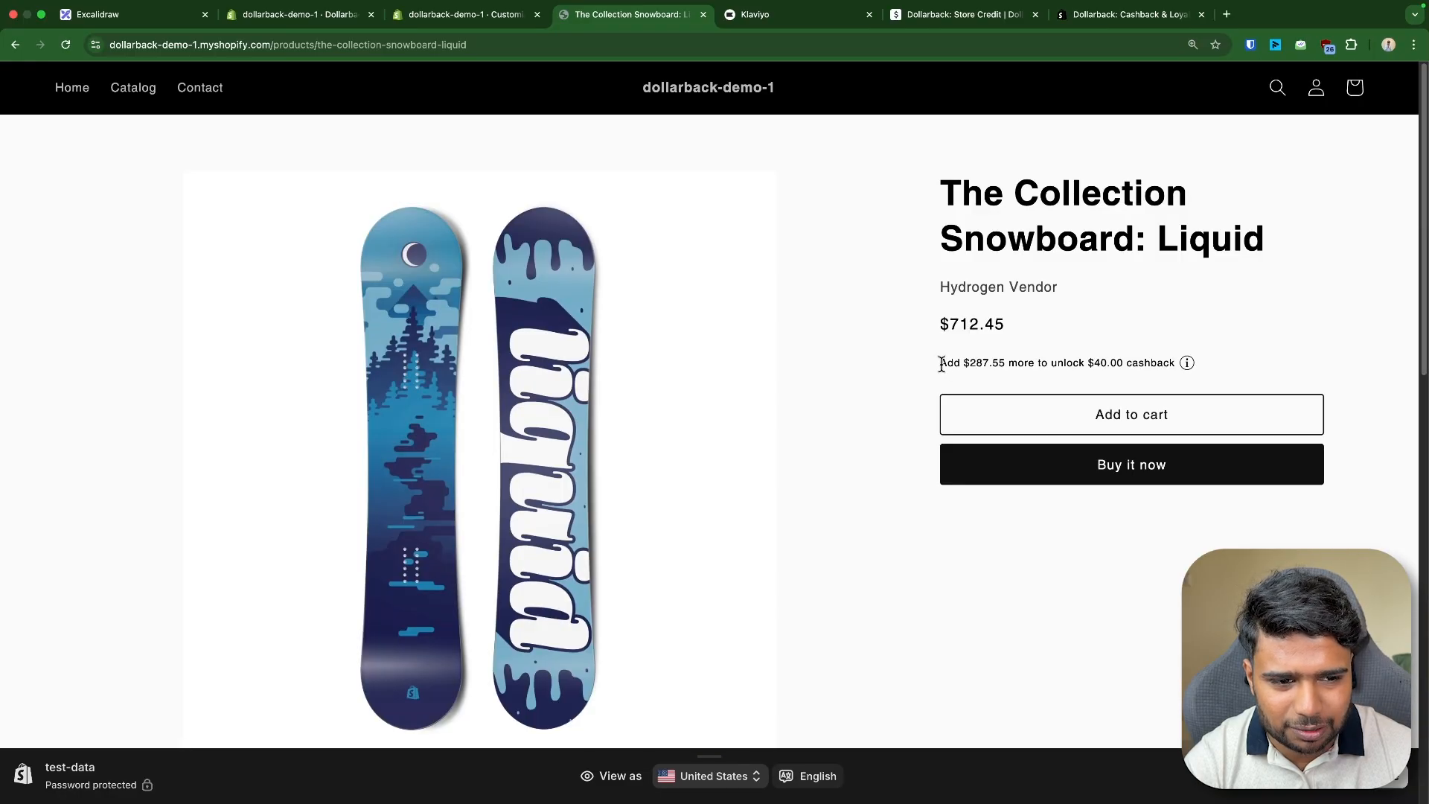
drag(941, 365, 1234, 359)
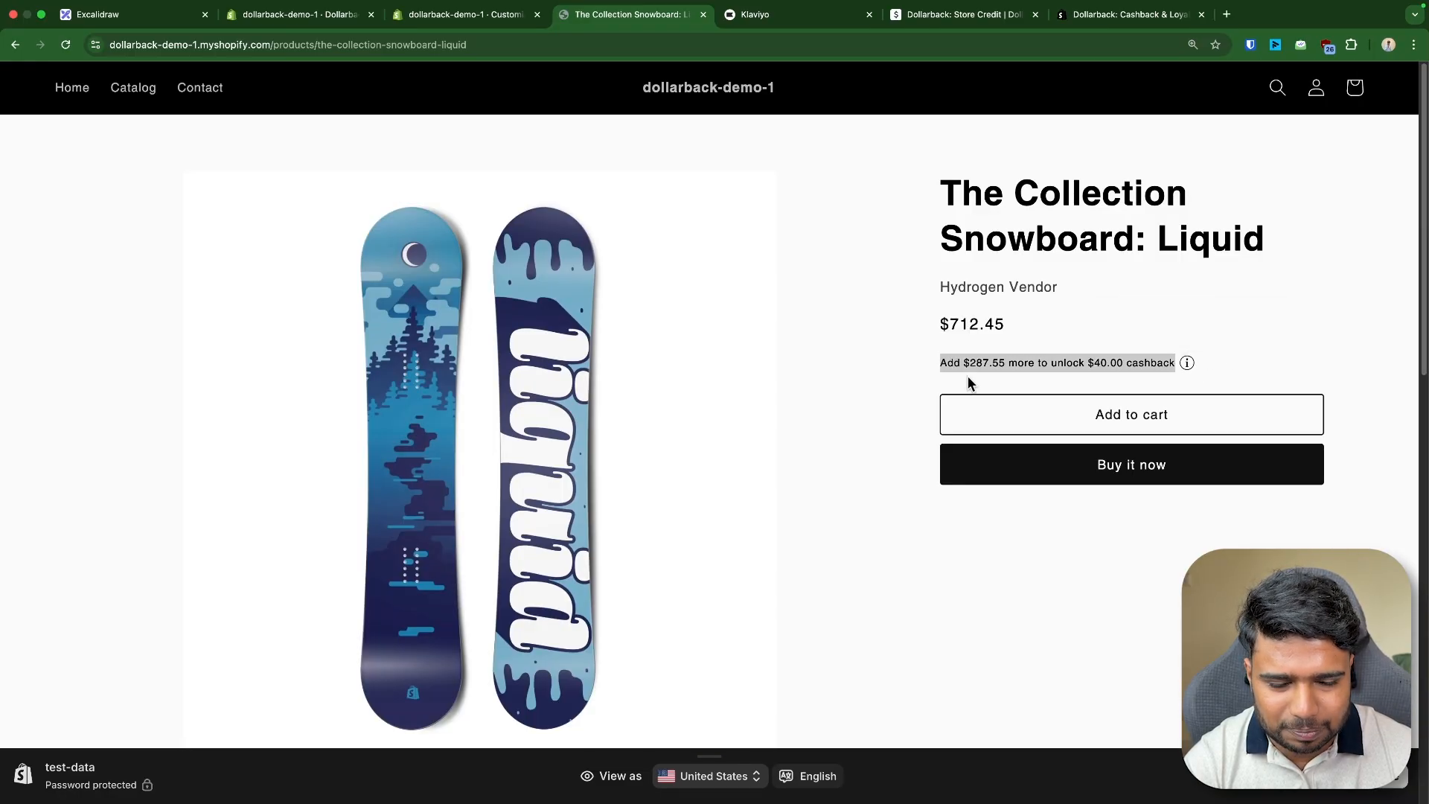
click(946, 381)
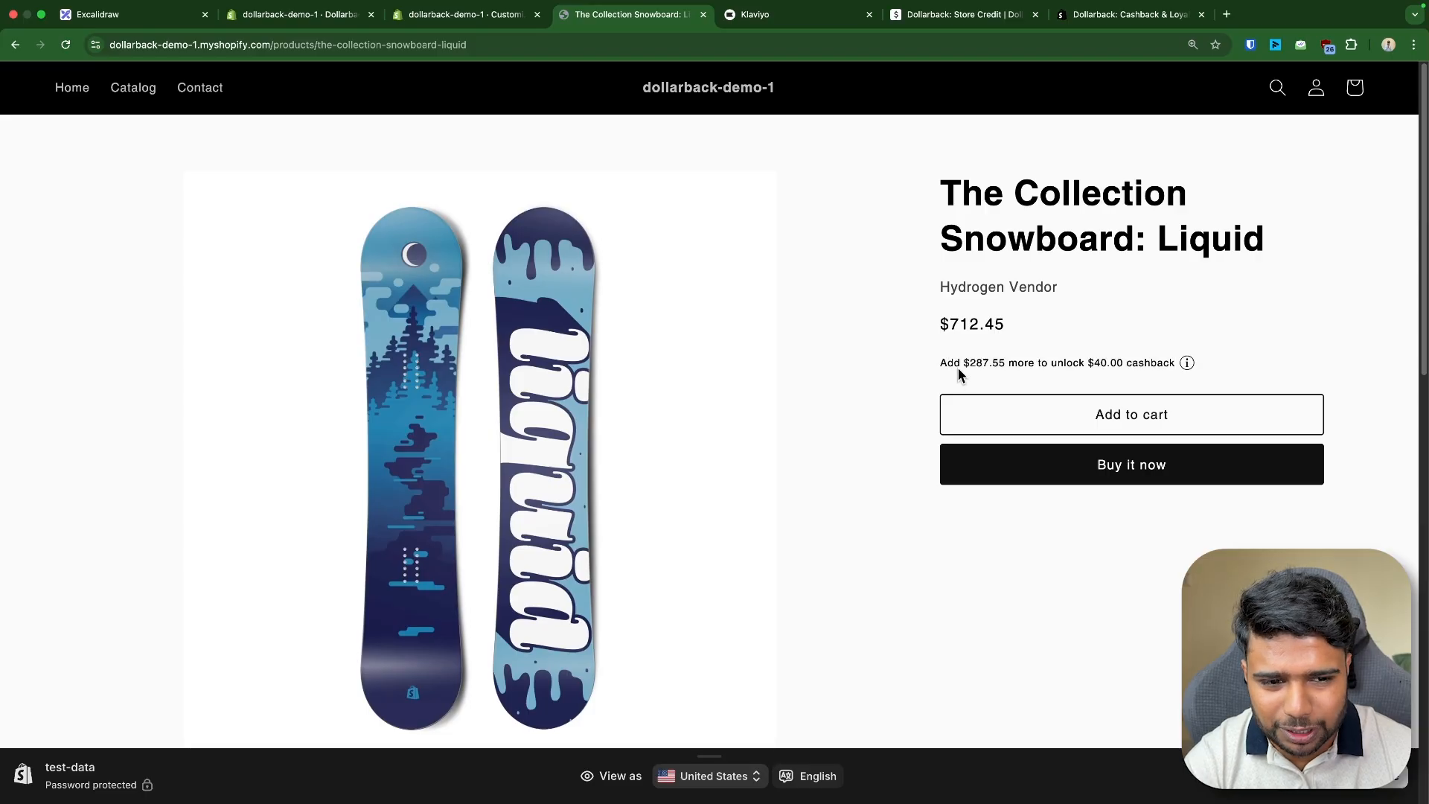
drag(1089, 363, 1119, 359)
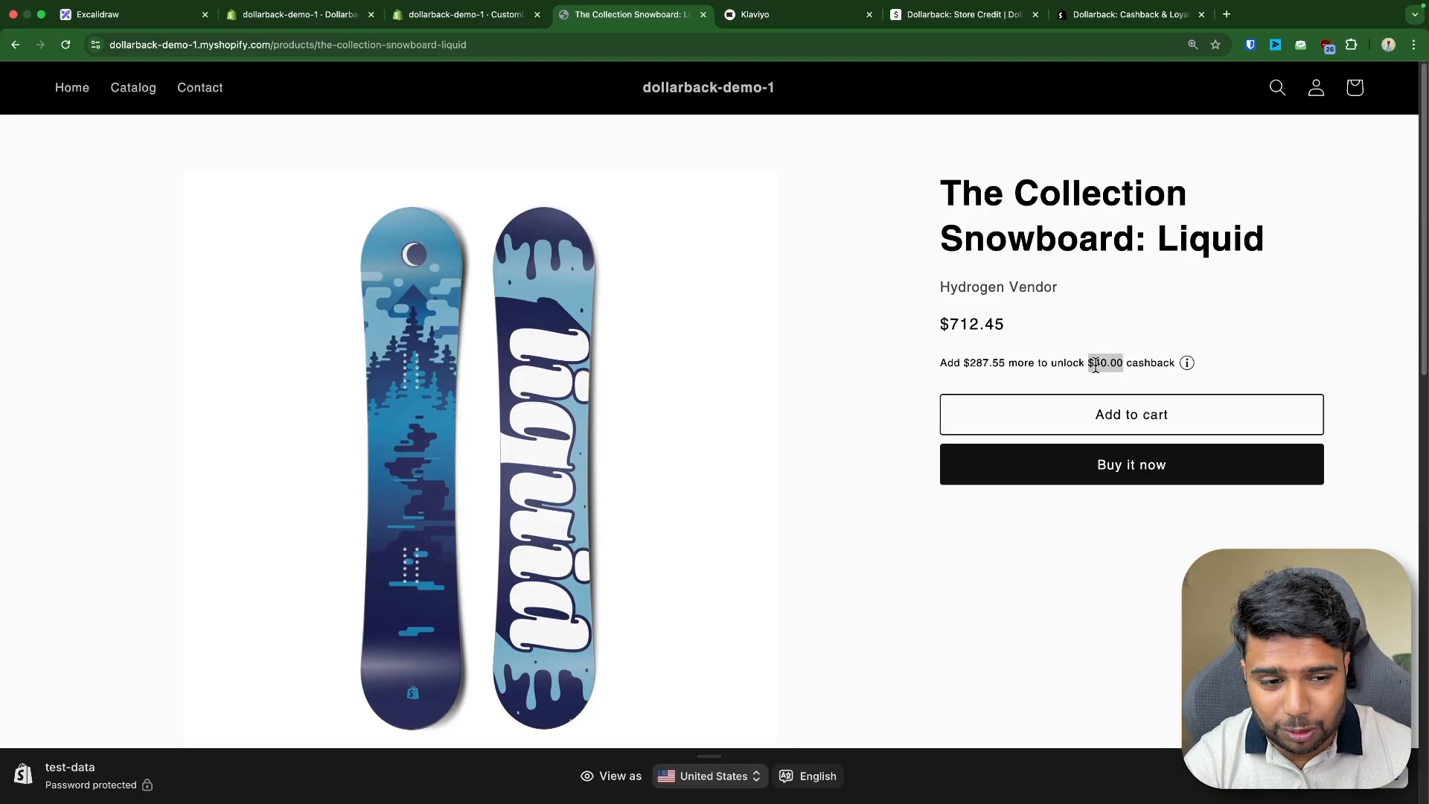
- Visit the customer account orders page and return to examine the product's cashback message
click(1315, 88)
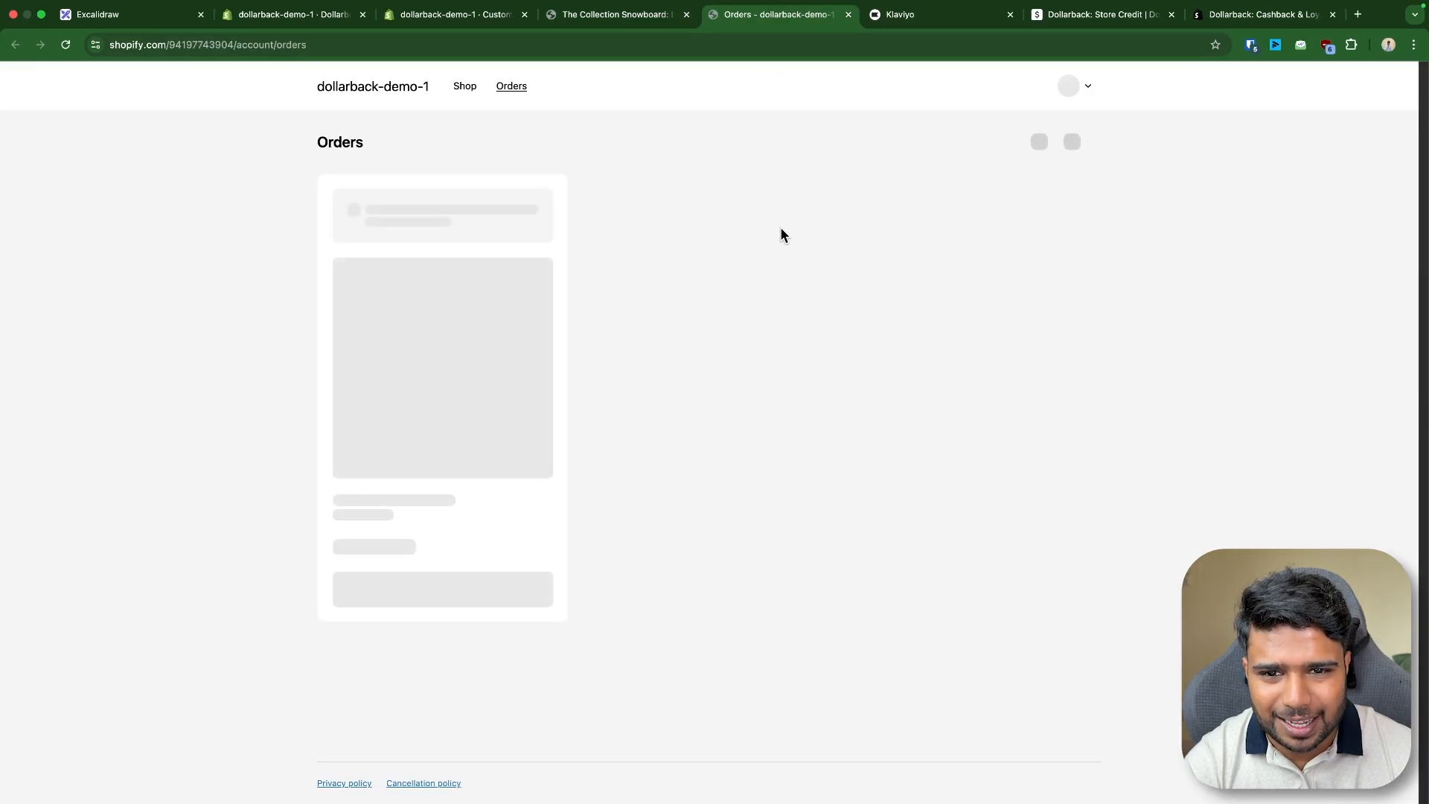
click(1083, 87)
click(616, 17)
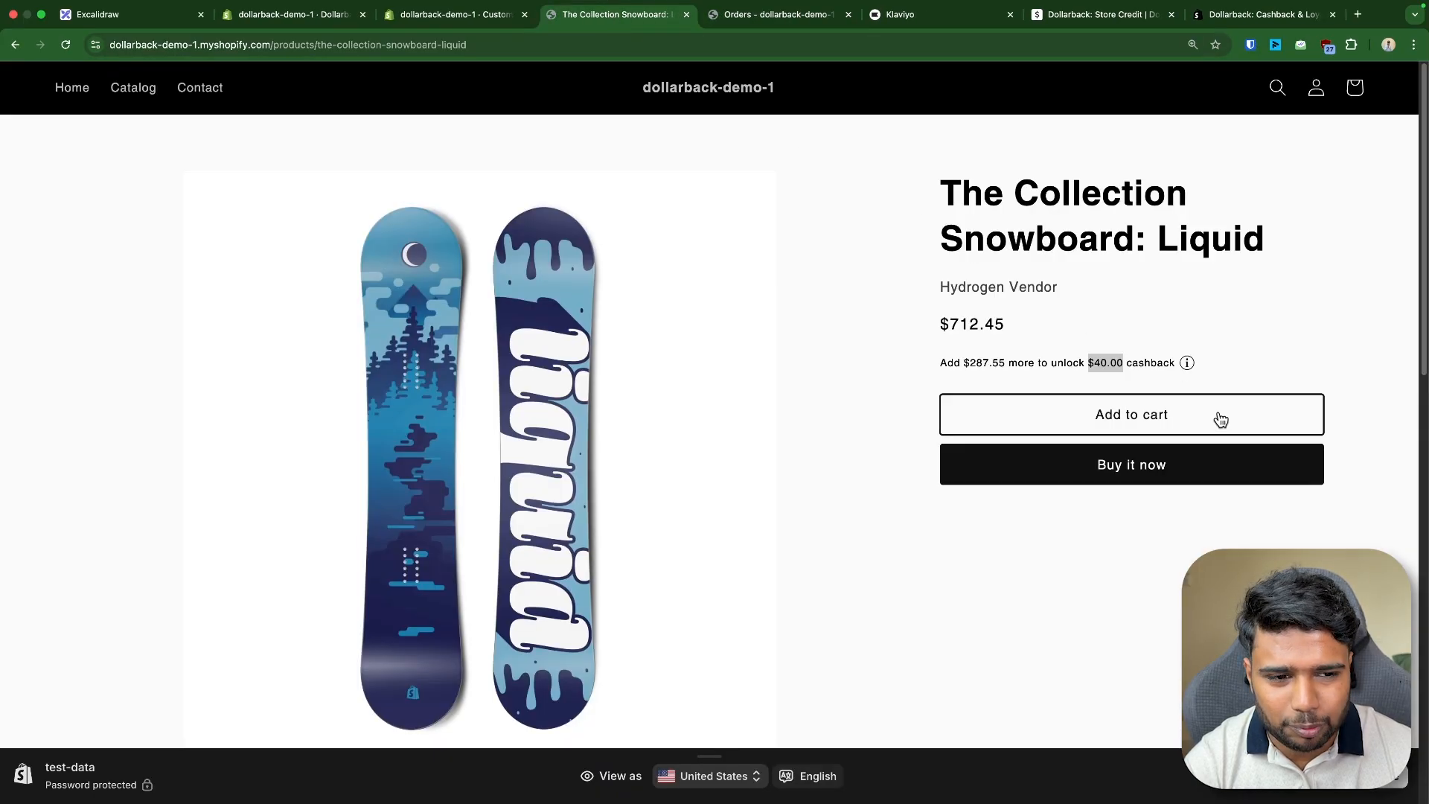
click(1091, 362)
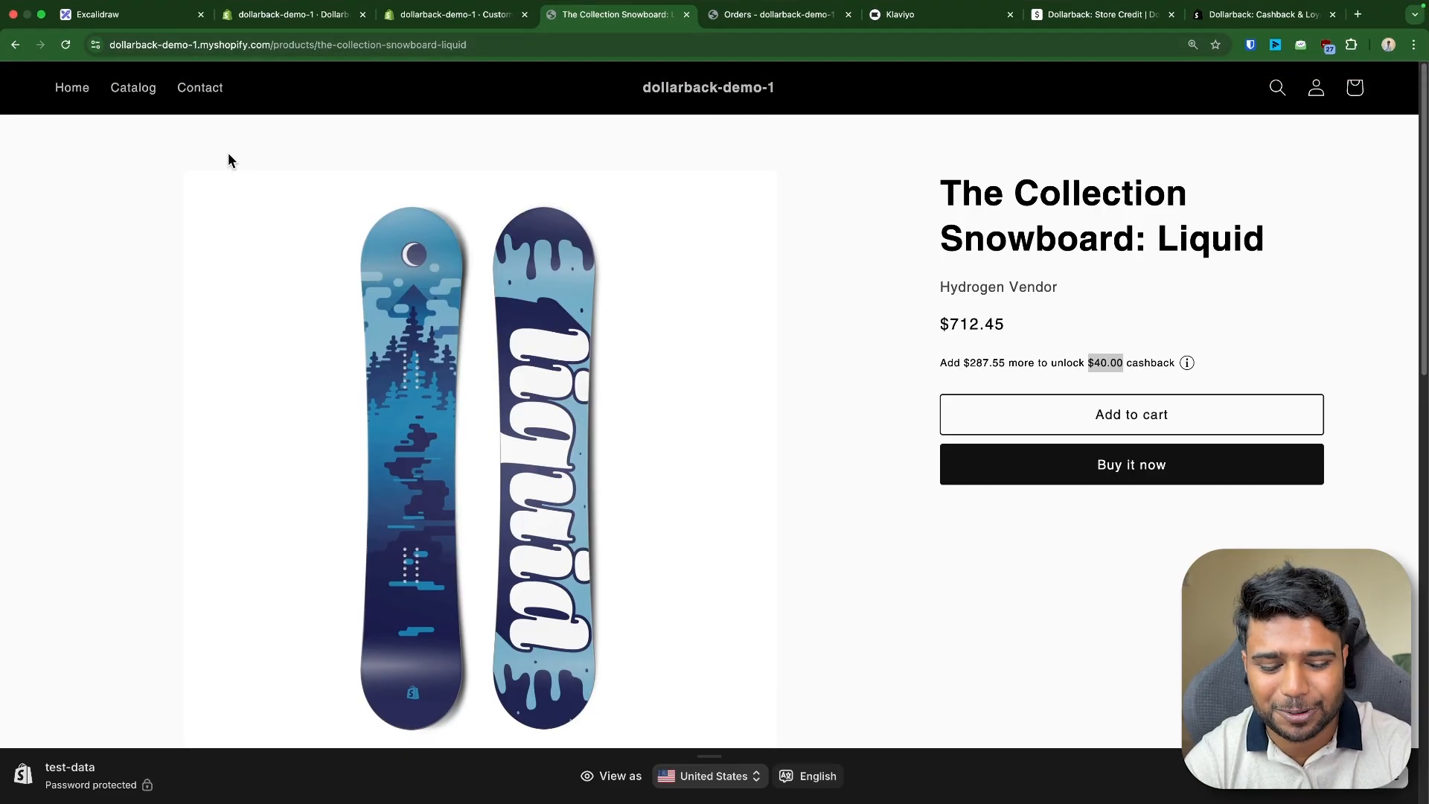
triple_click(1055, 361)
triple_click(960, 365)
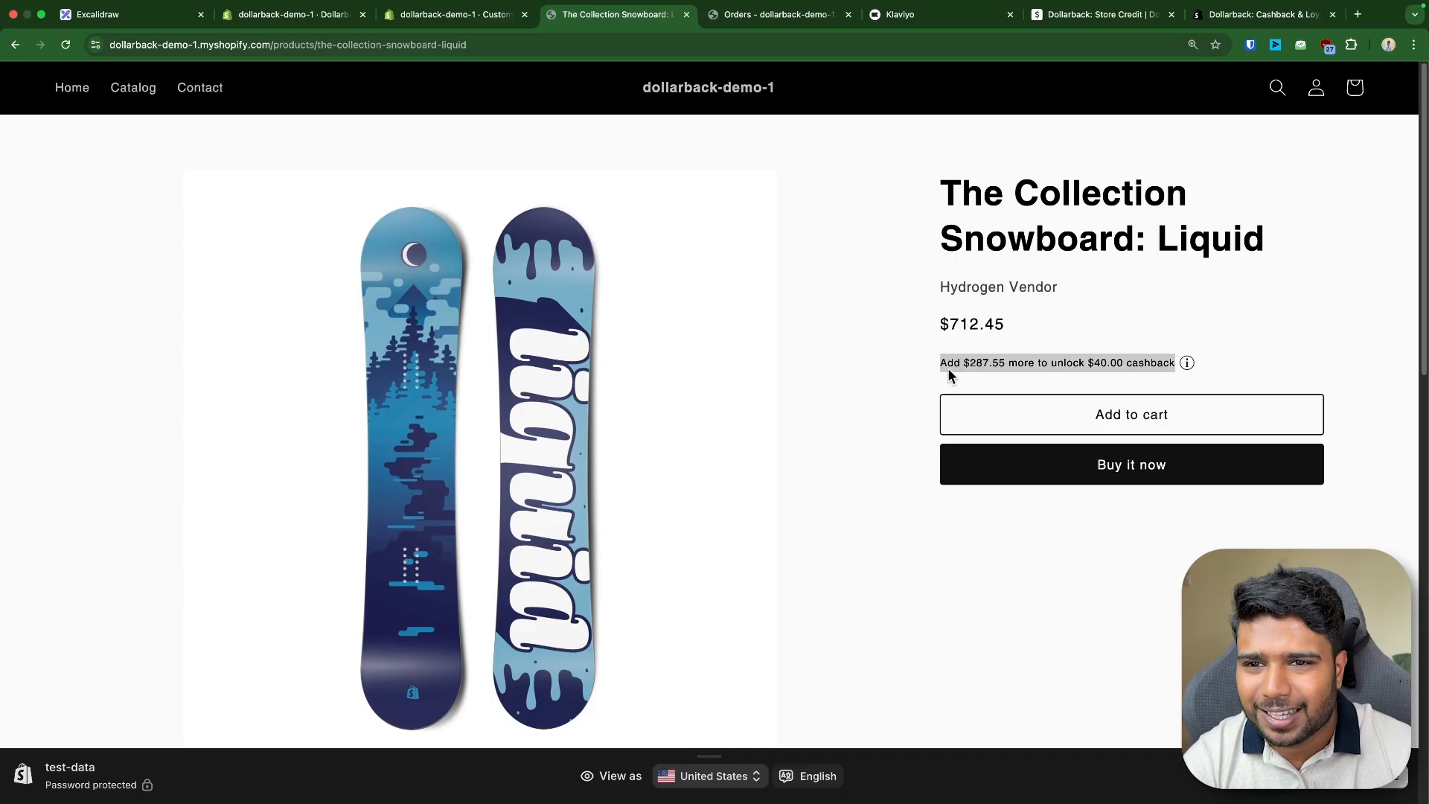
- Review the message settings of the Cashback Rewards: Cart block in the theme editor
click(313, 15)
click(430, 18)
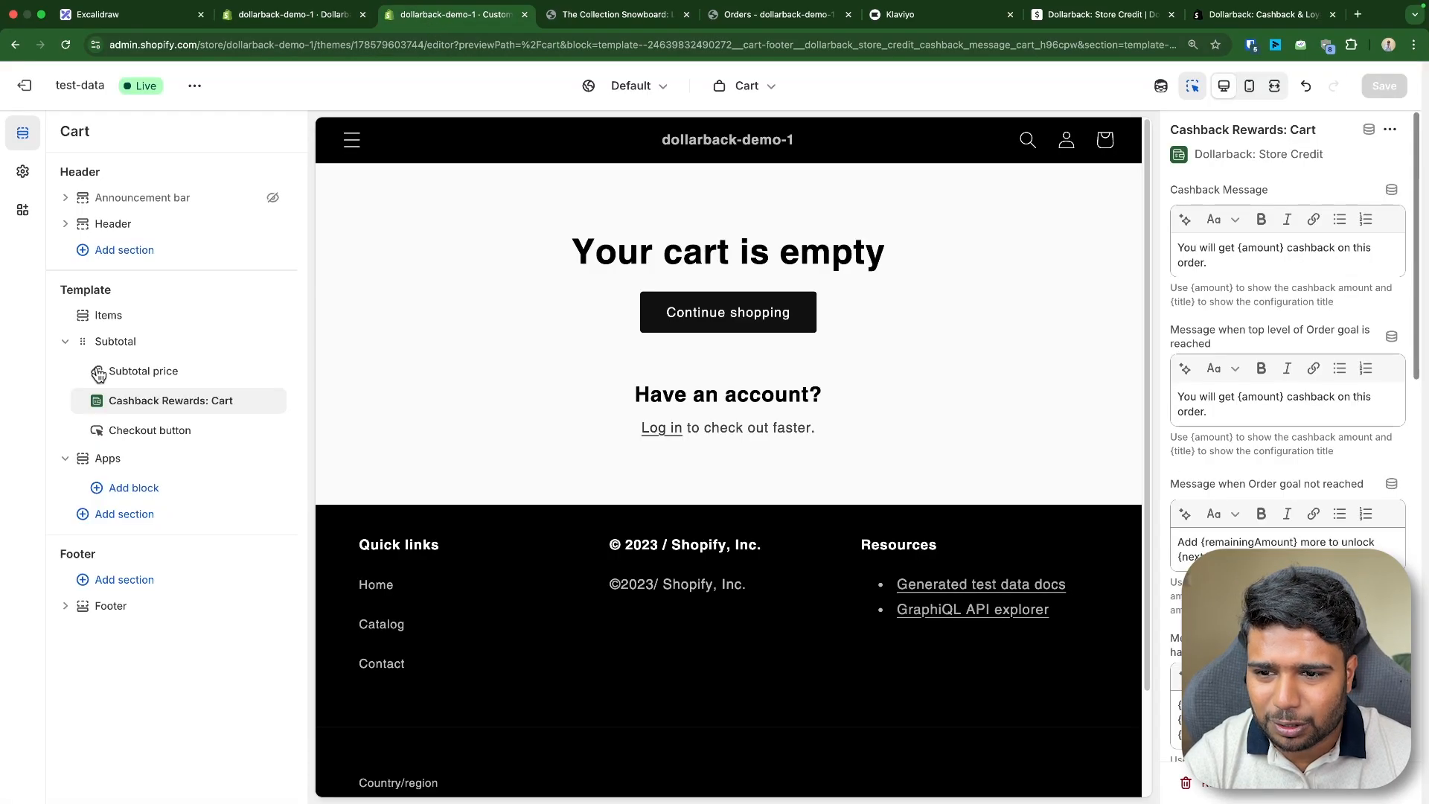
click(185, 416)
click(1235, 302)
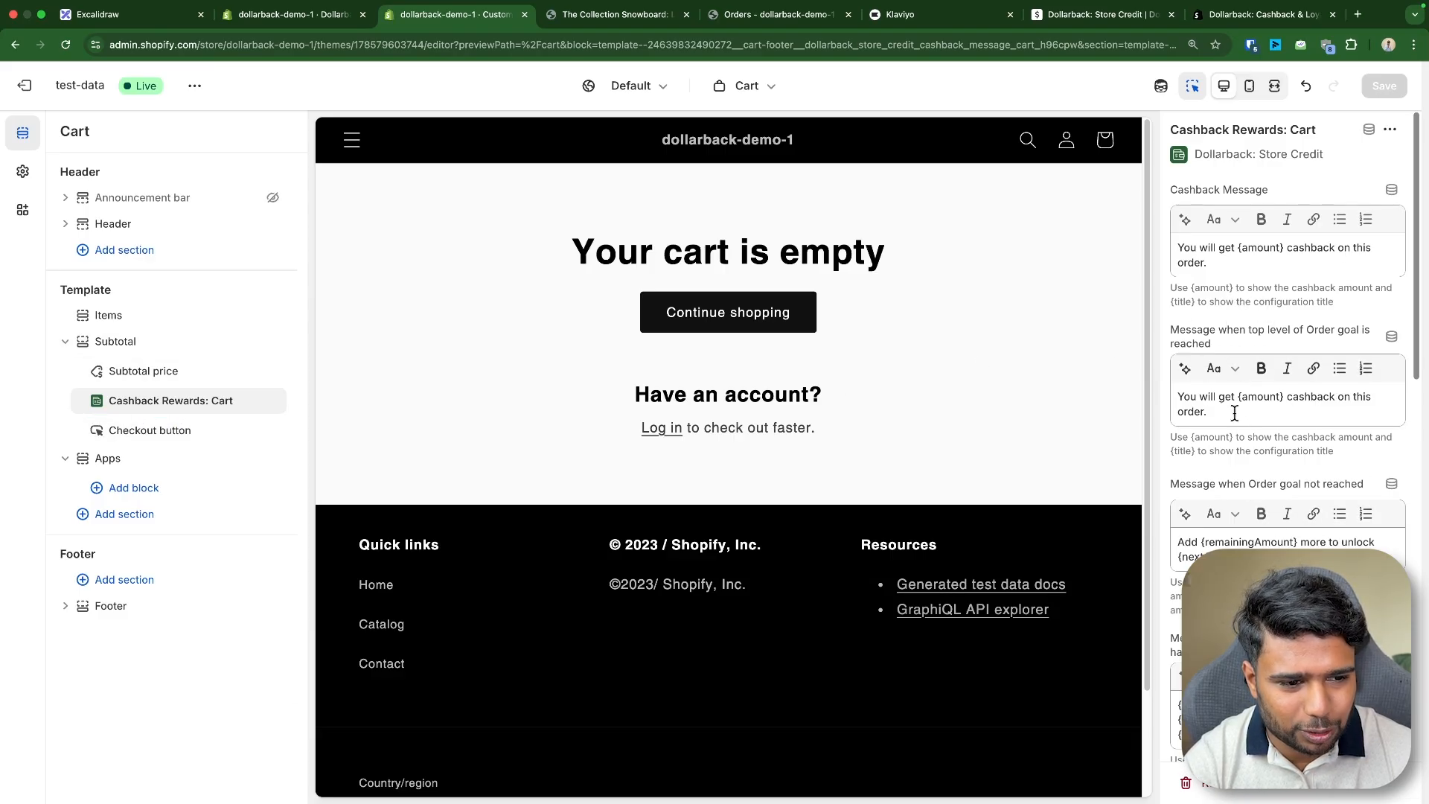
click(1331, 418)
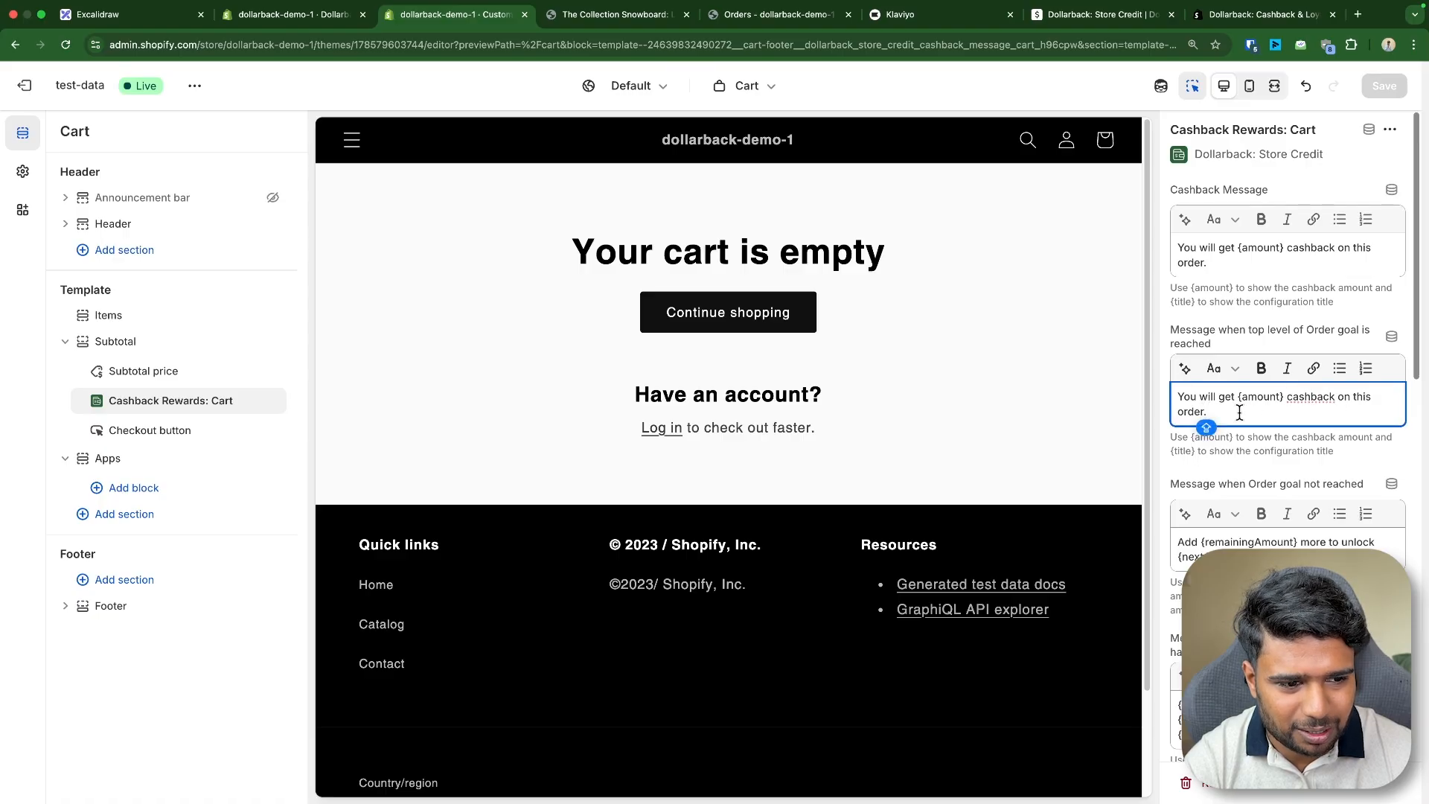
key(Caps_Lock)
scroll(1265, 439, down, 3)
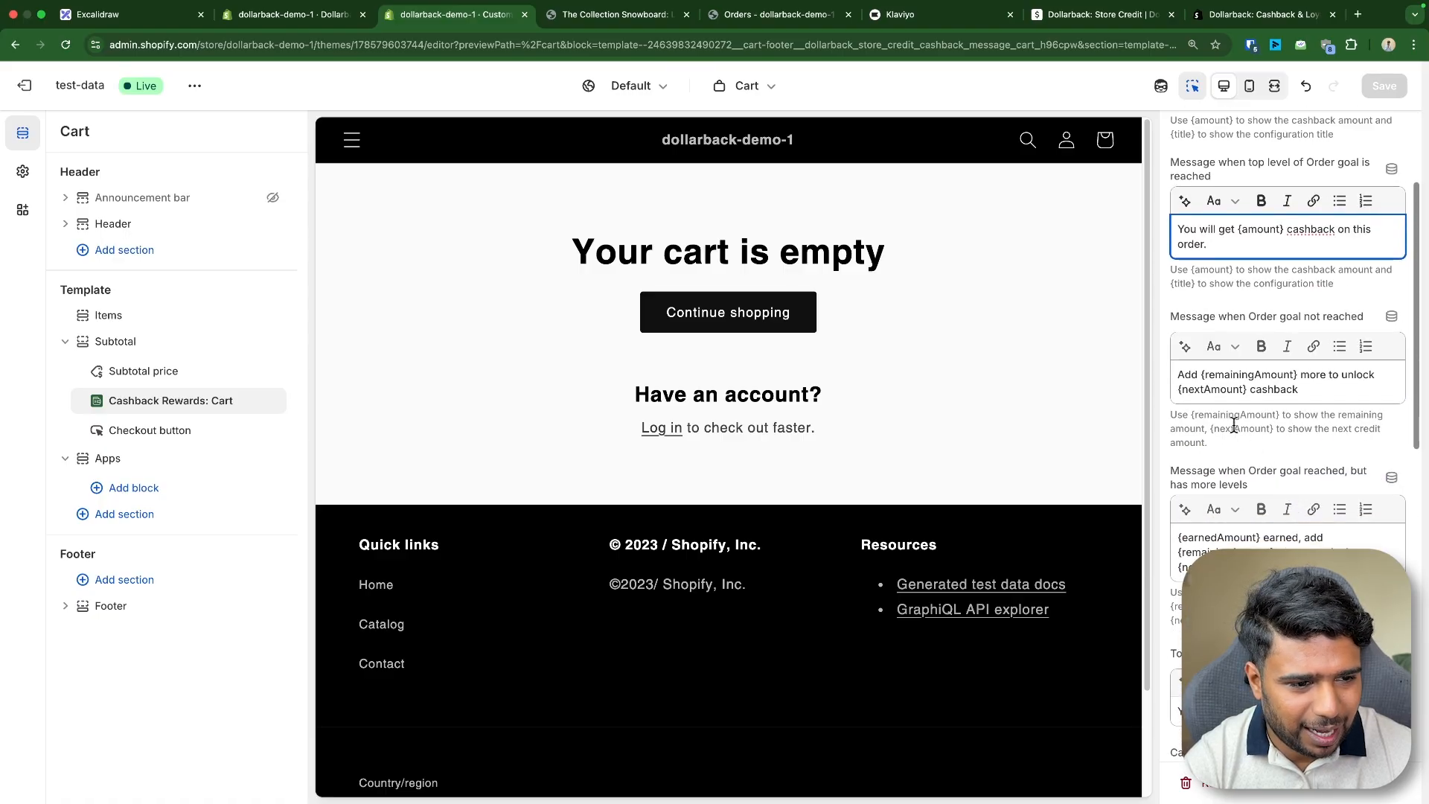
scroll(1242, 434, up, 3)
double_click(1183, 450)
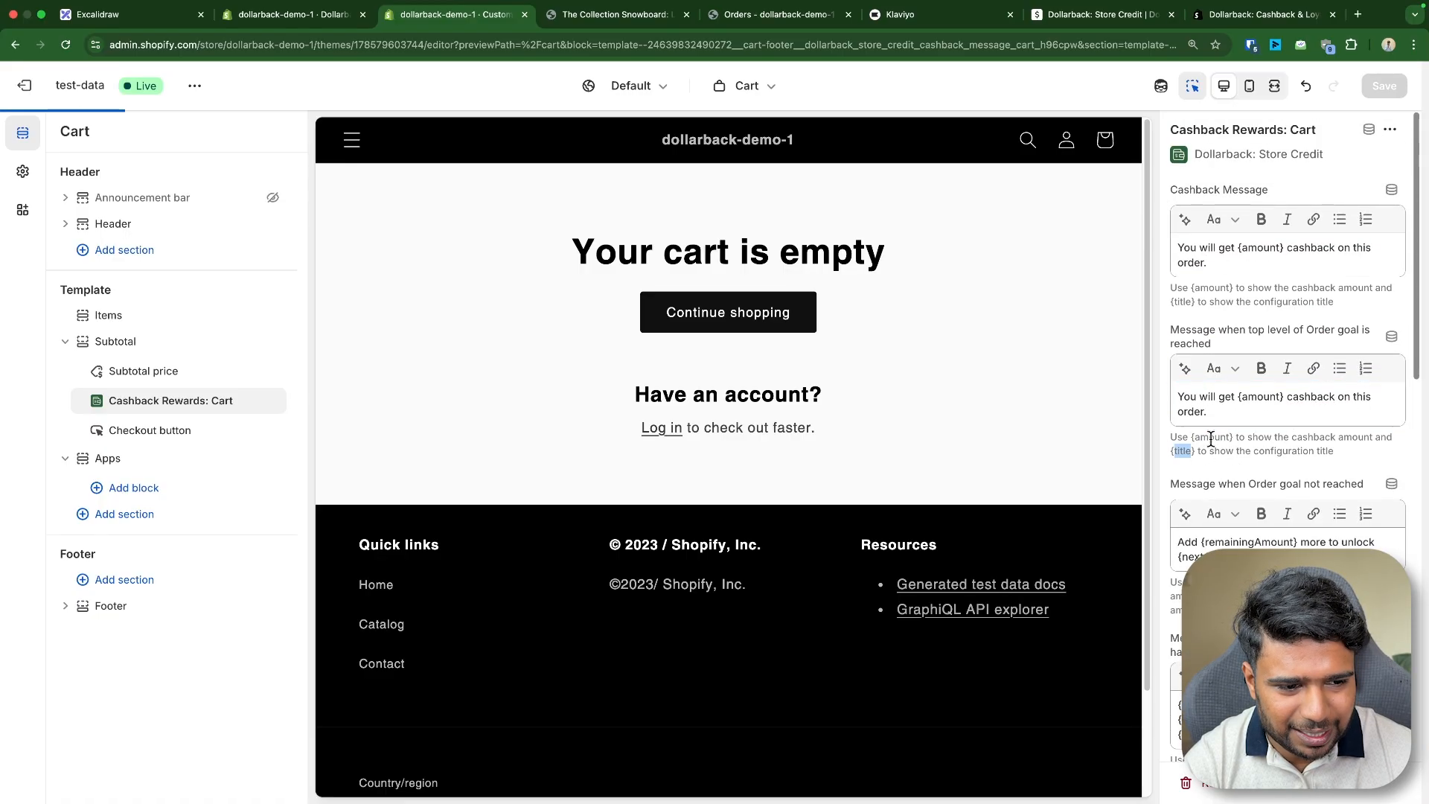
- Compare the order goal cashback tiers with the cart block's message and style settings
click(285, 14)
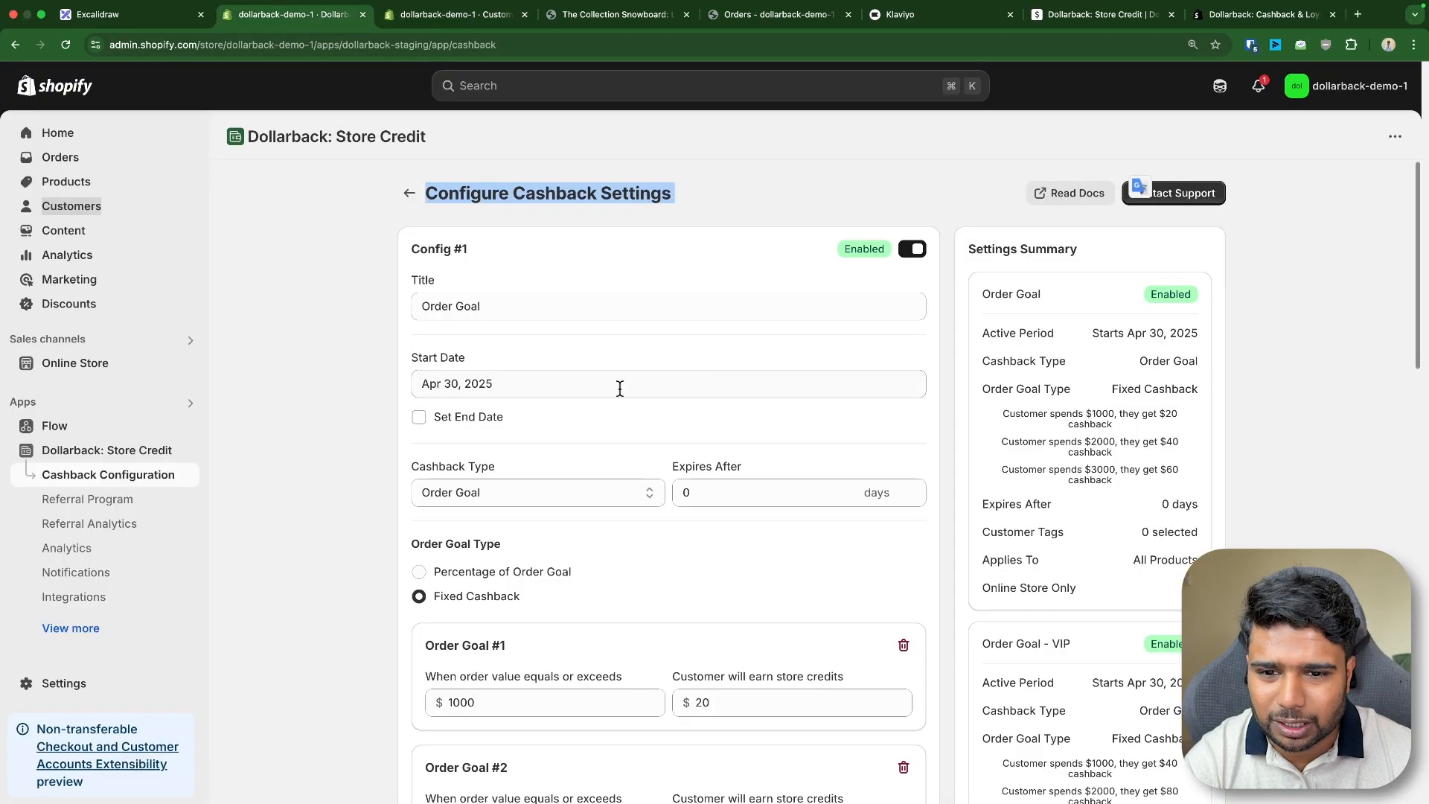
scroll(514, 409, down, 5)
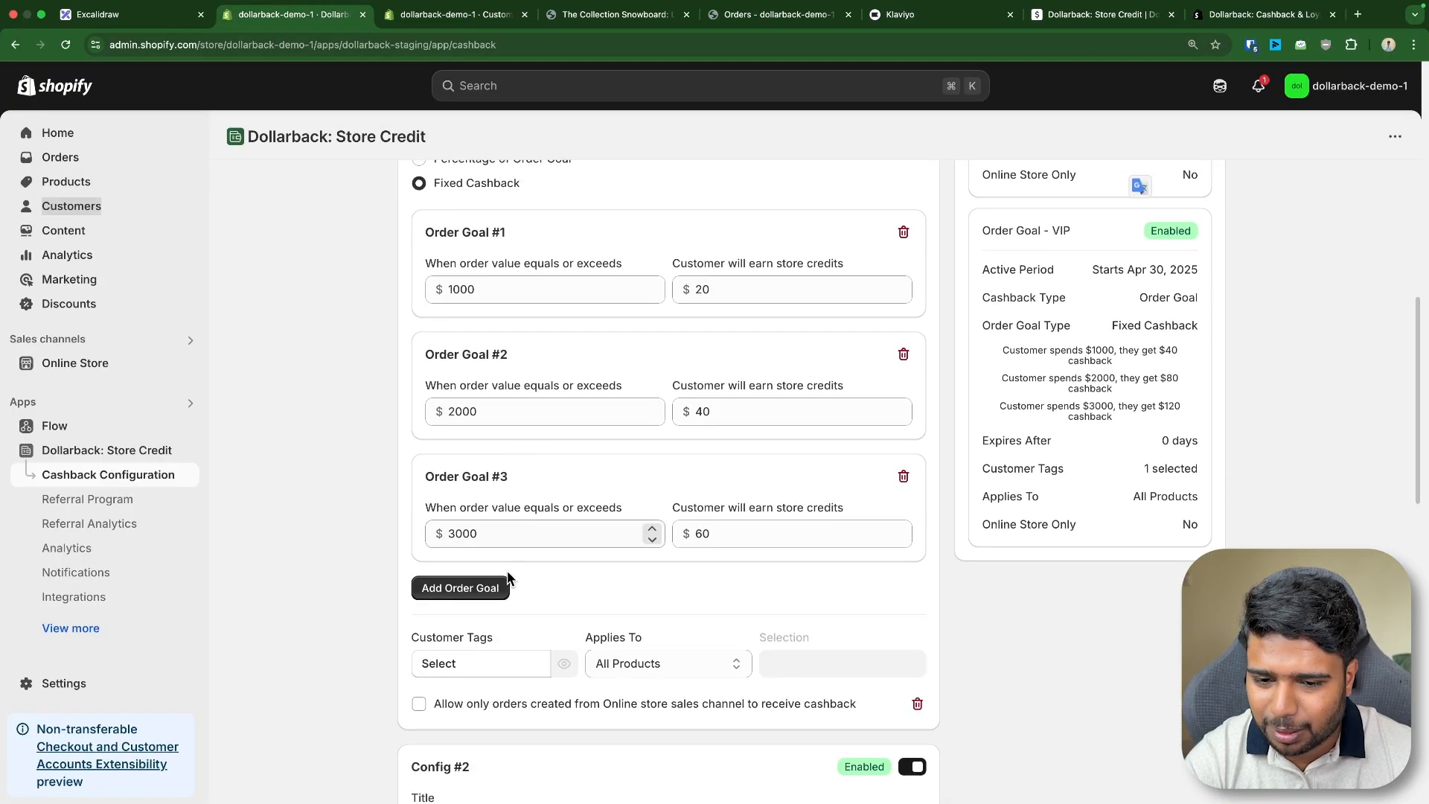
click(467, 21)
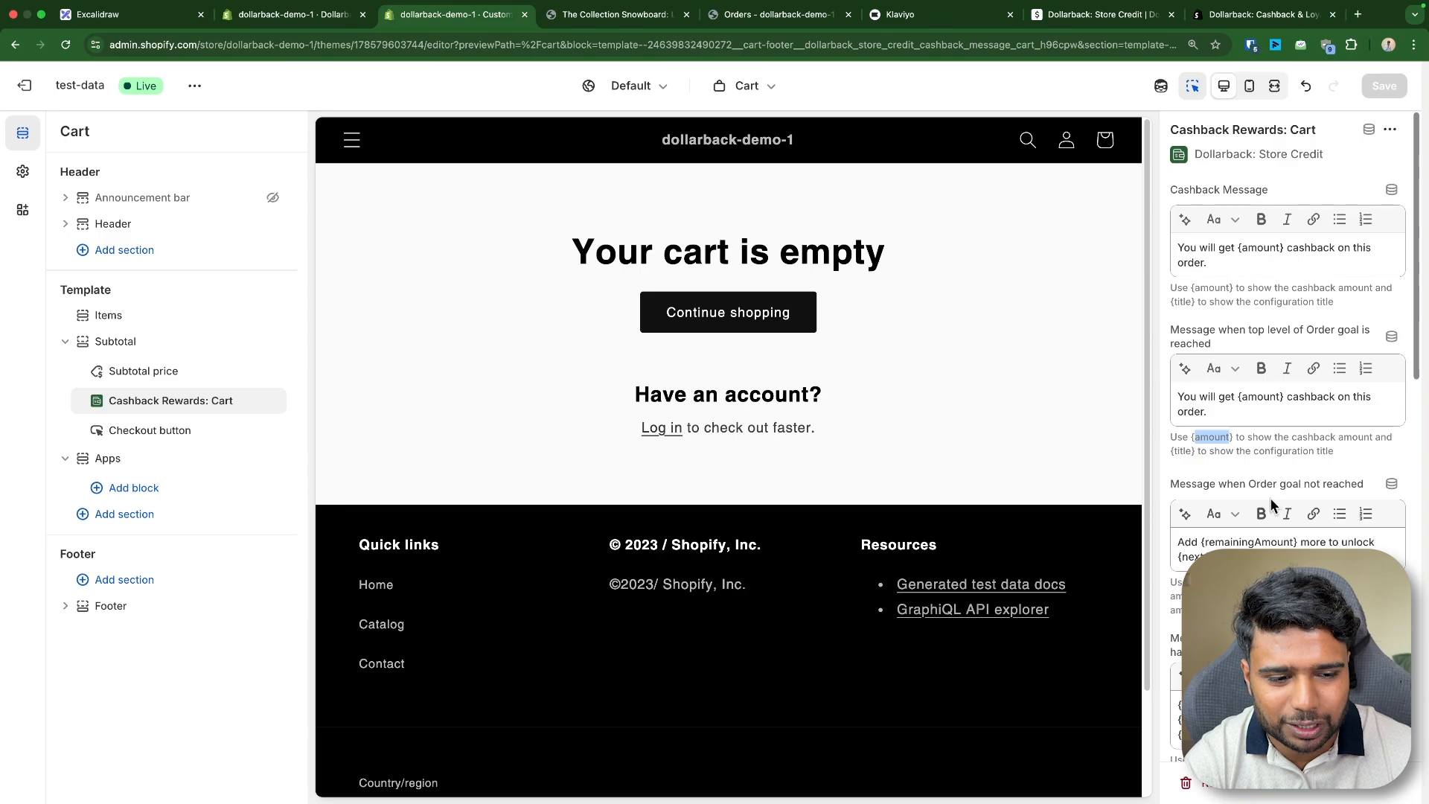
scroll(1256, 418, down, 6)
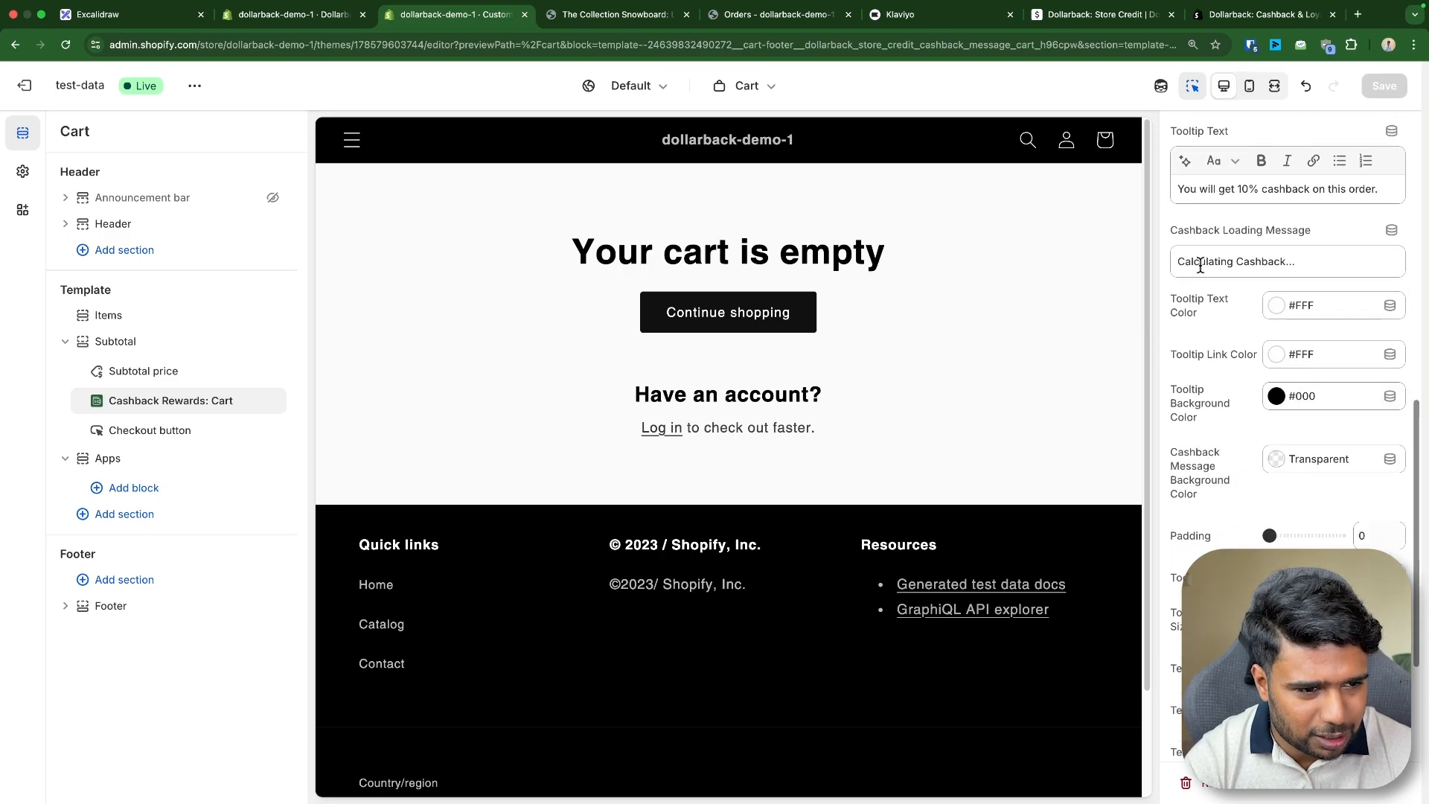
scroll(1256, 417, down, 1)
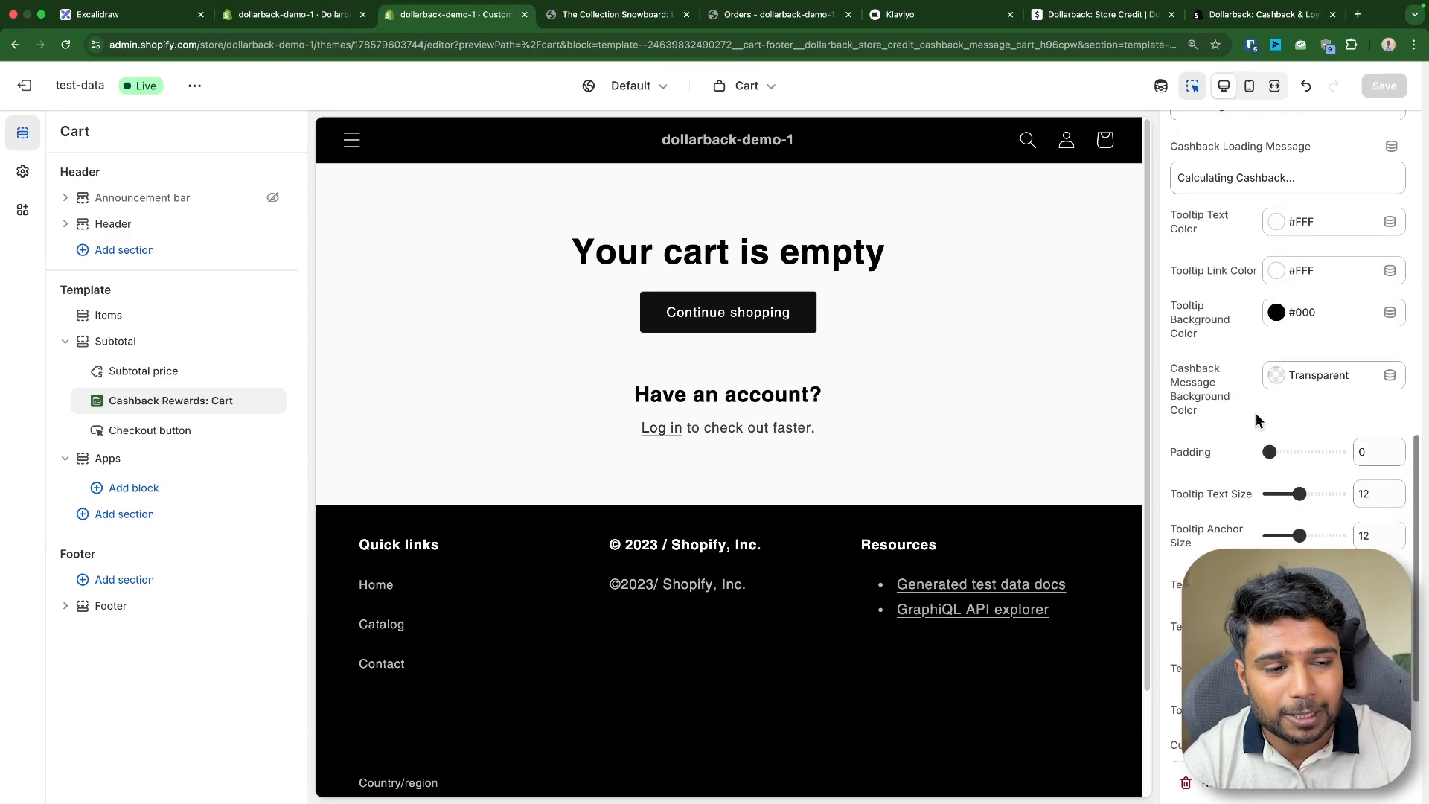
- Inspect the product page's cashback message element in the browser developer tools
click(637, 18)
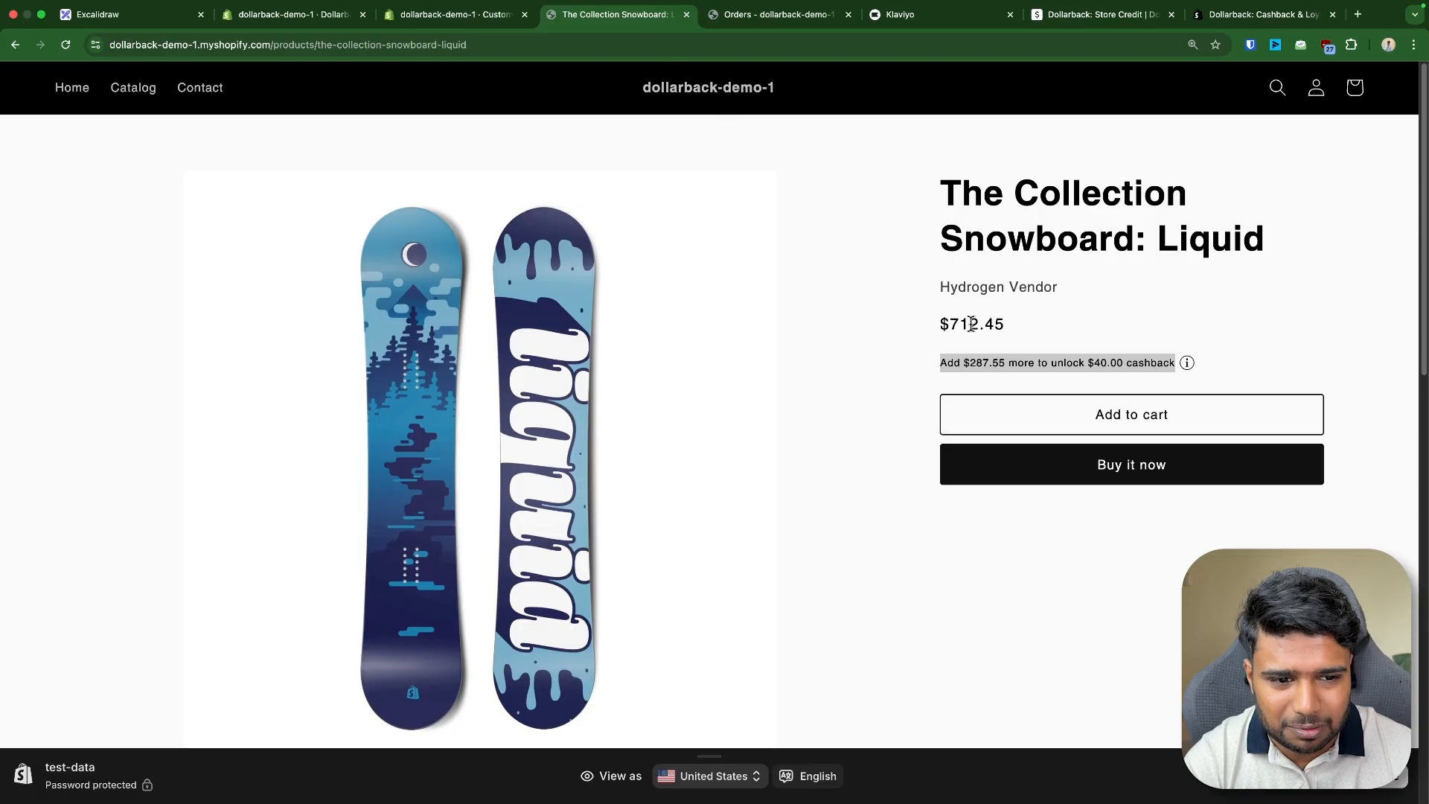
key(super+alt+j)
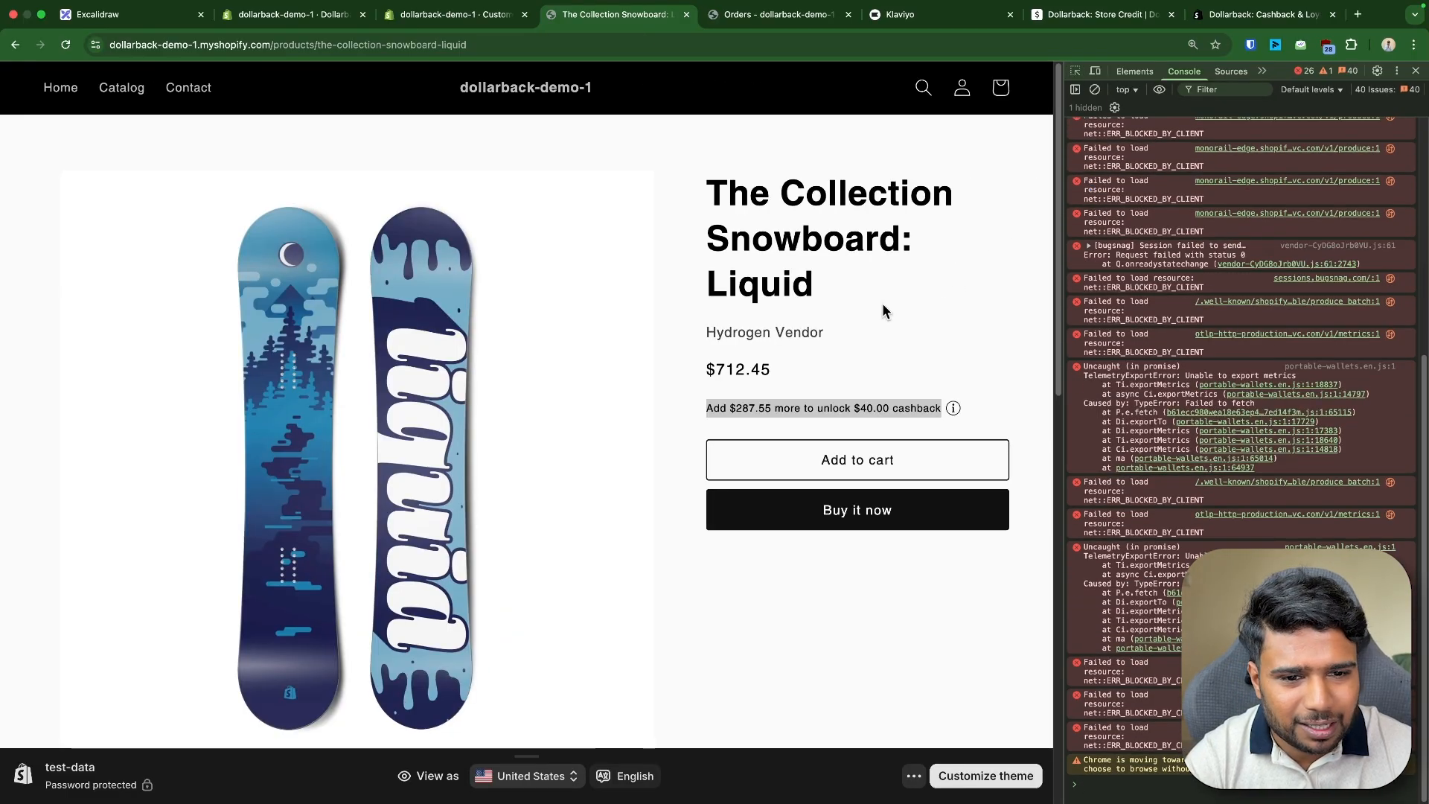
double_click(1235, 327)
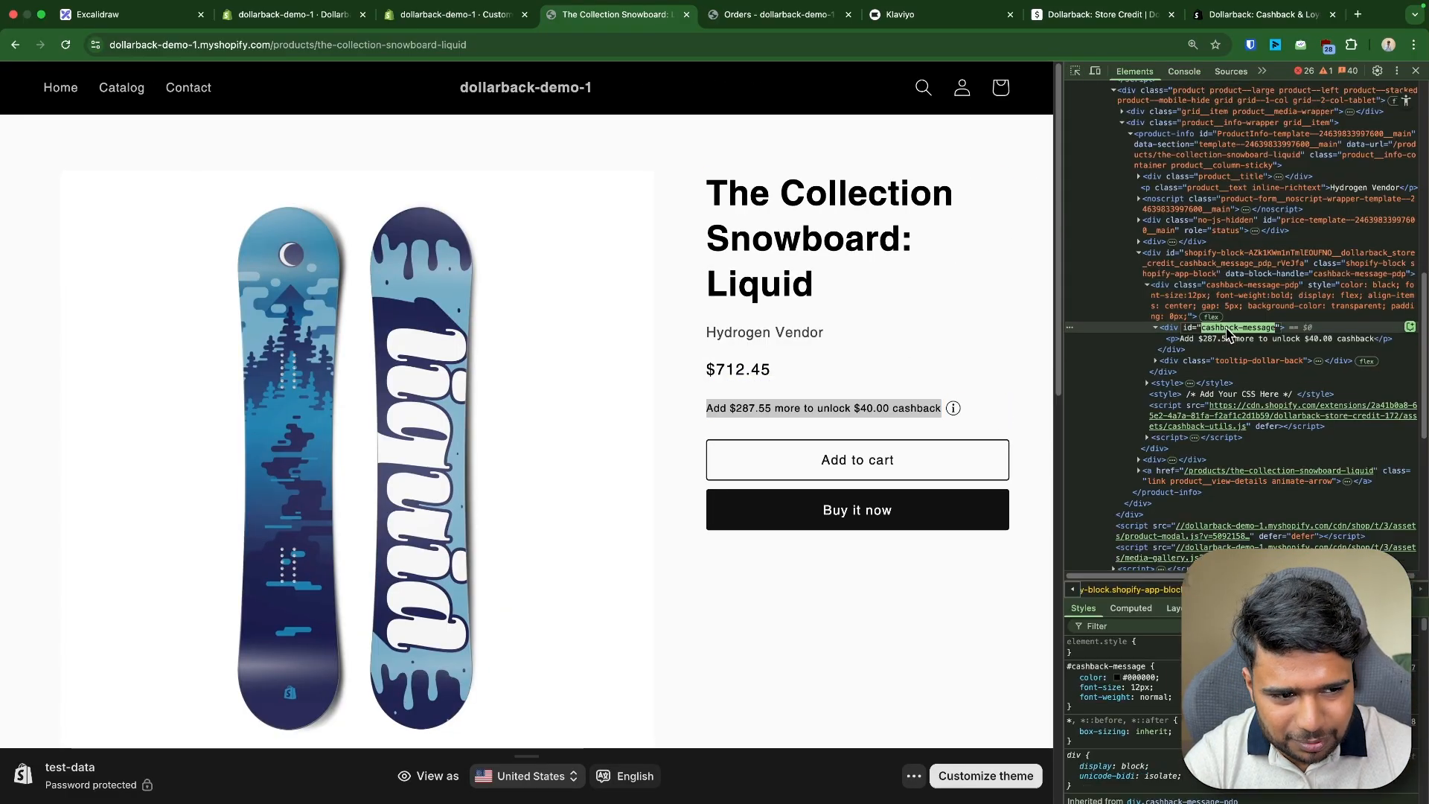
double_click(1242, 363)
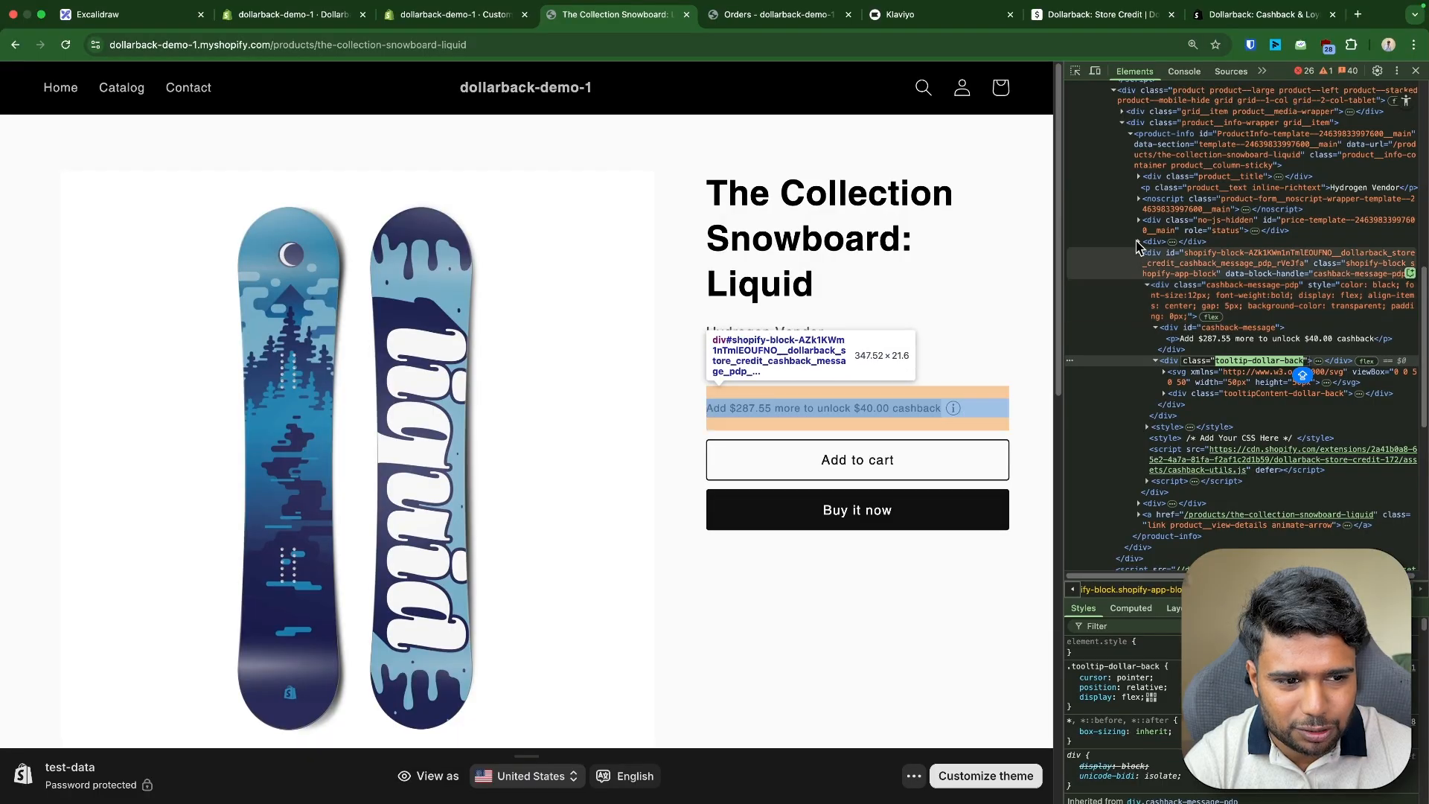
click(856, 406)
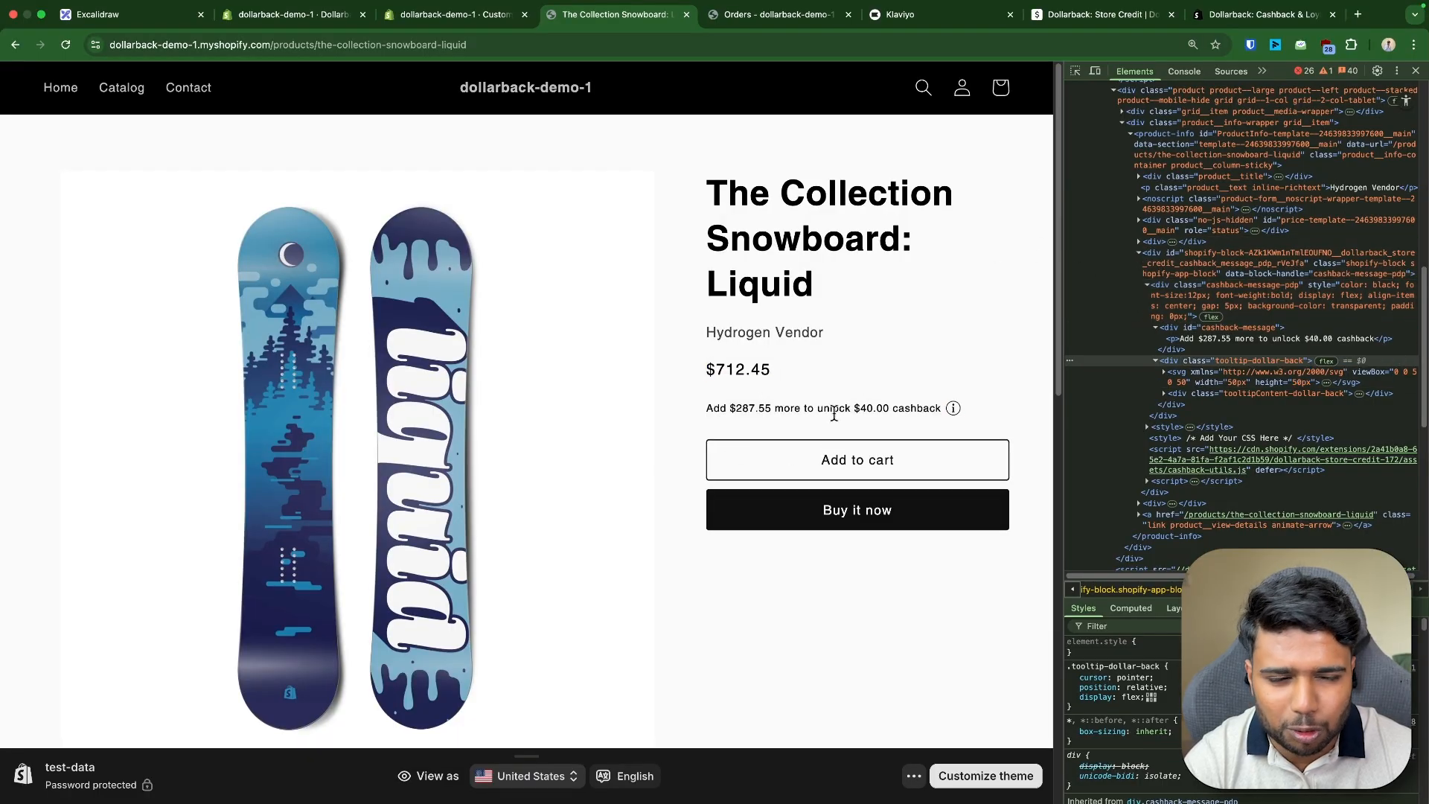
click(1415, 71)
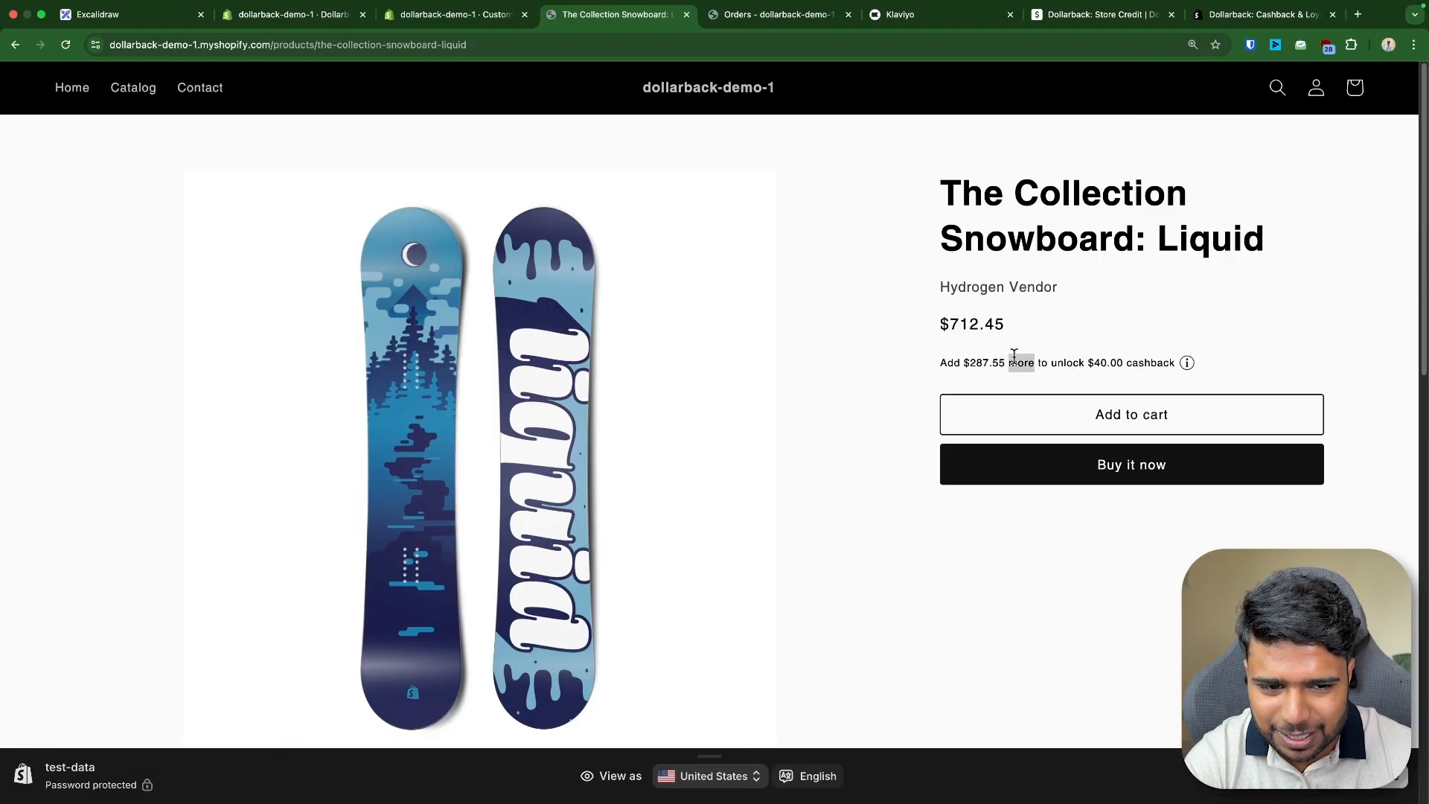
triple_click(1013, 356)
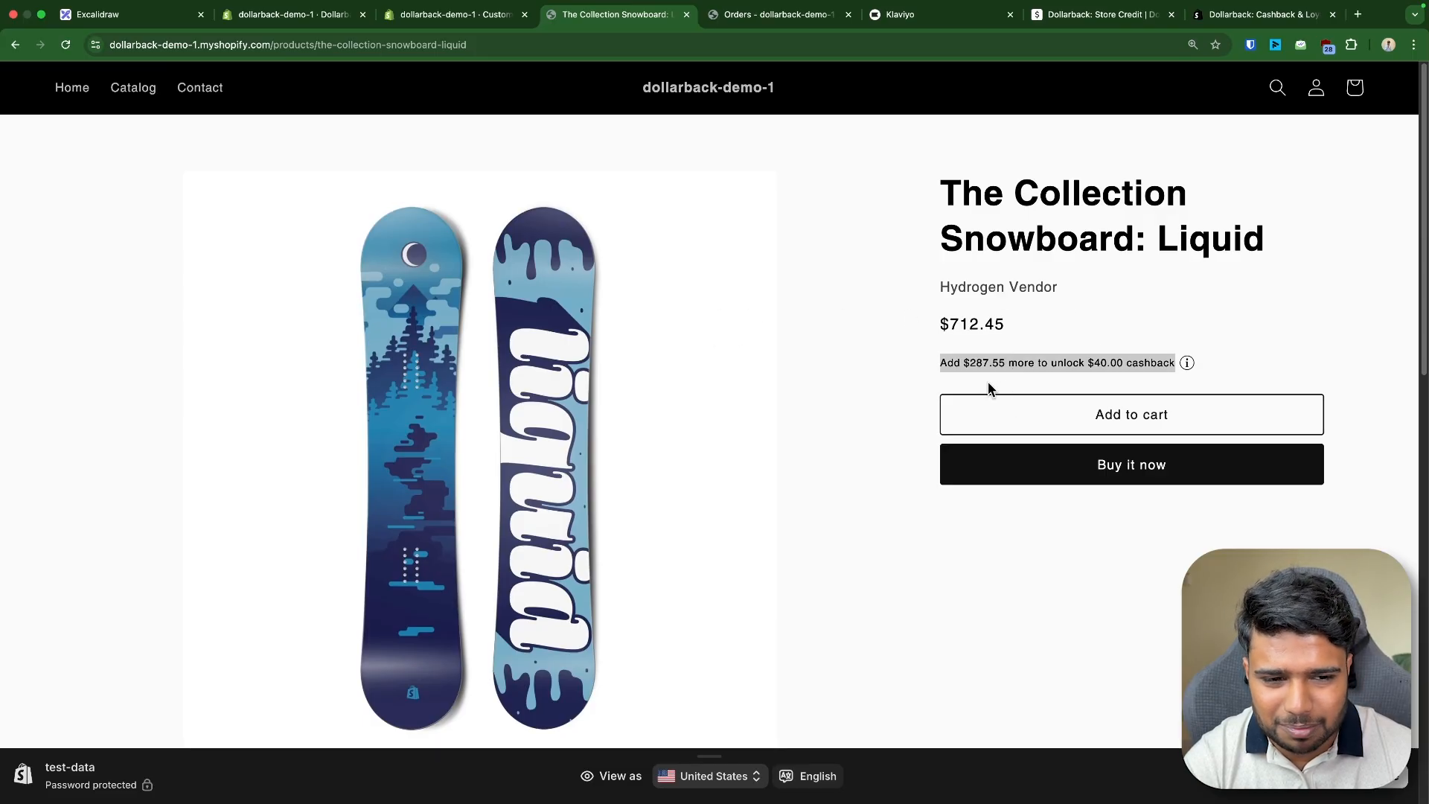
- Open a new tab and go to the mawi.cl storefront
key(super+t)
text(MAWI)
key(BackSpace)
key(BackSpace)
key(BackSpace)
key(BackSpace)
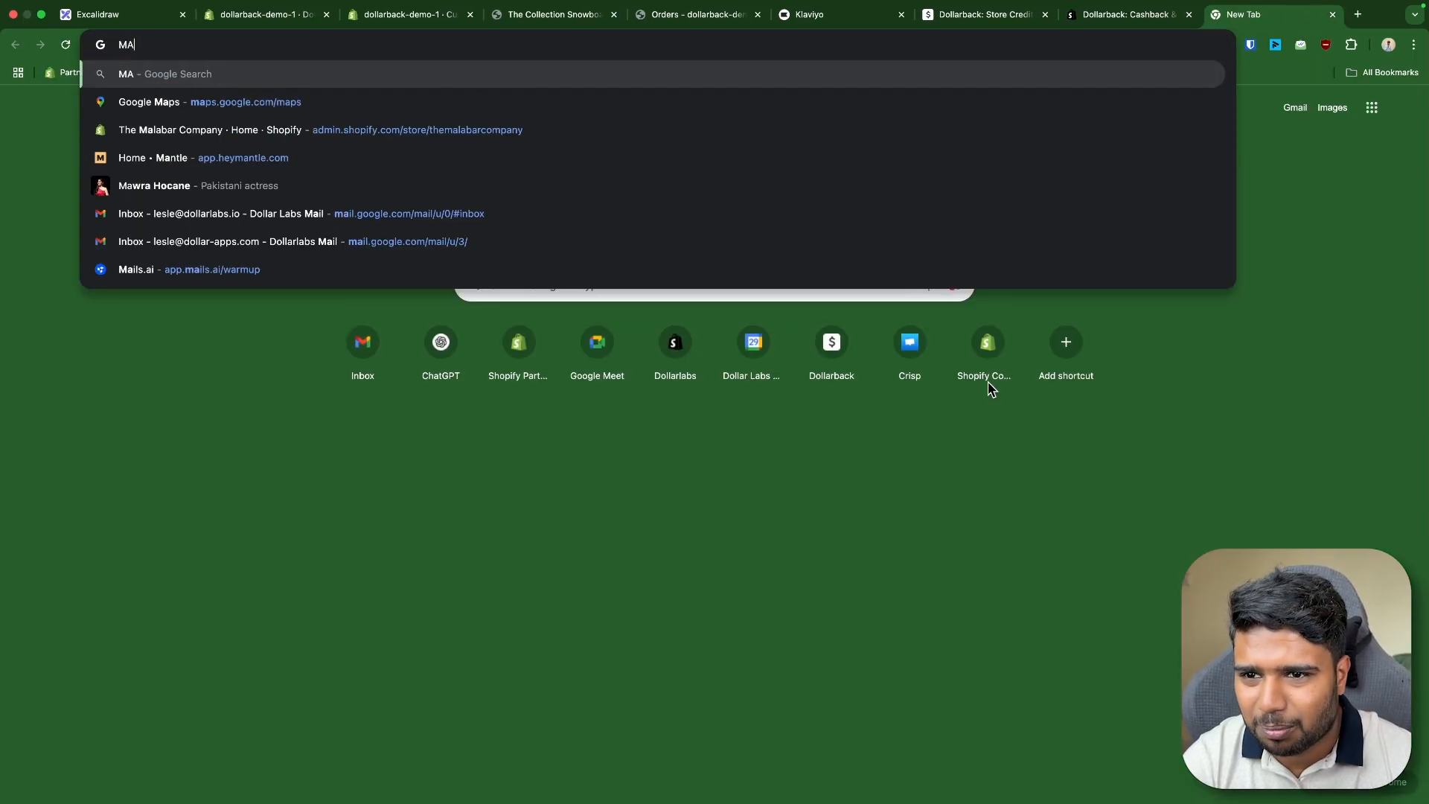
text(maw)
key(Down)
key(Down)
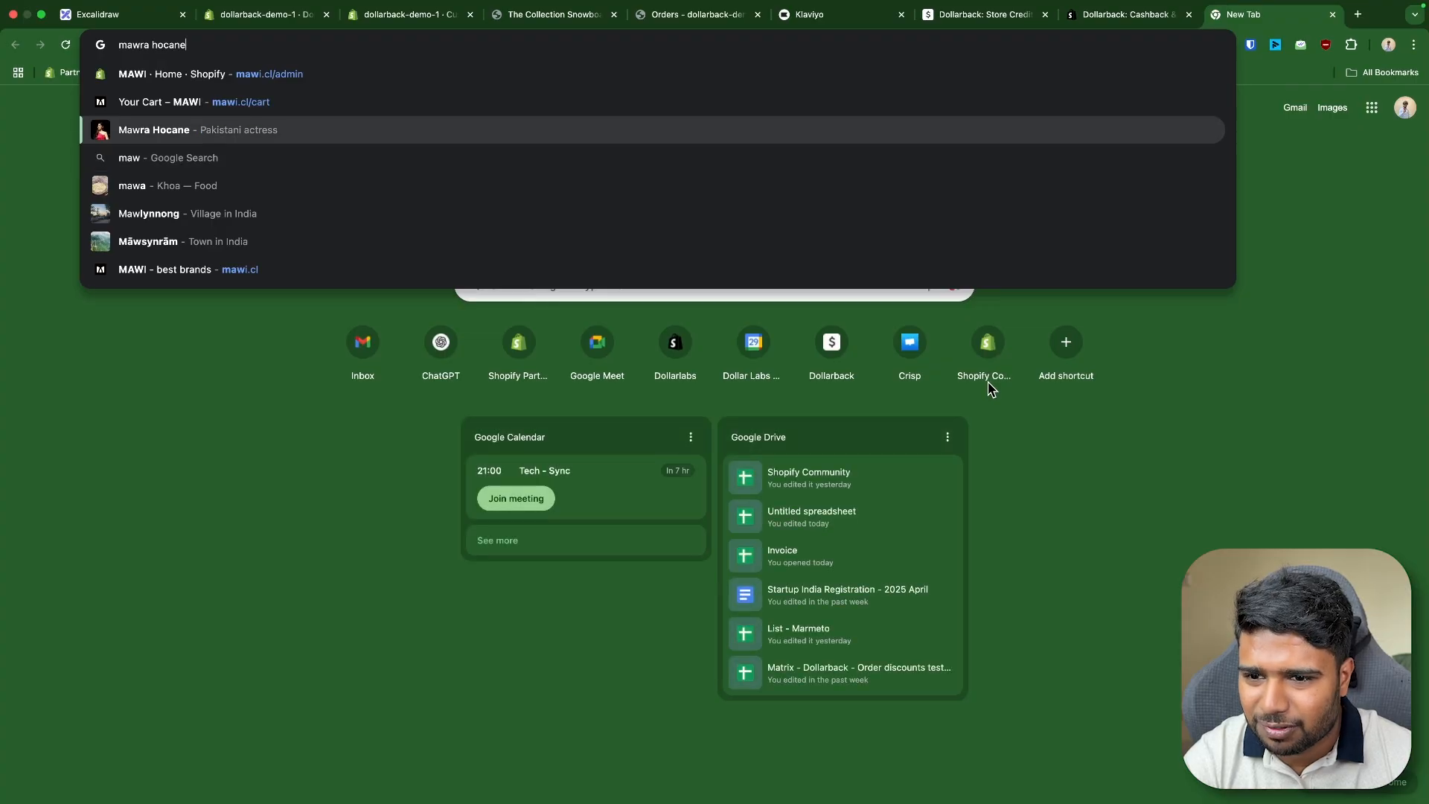
key(Down)
key(Down)
key(Down)
key(Down)
key(Down)
key(Return)
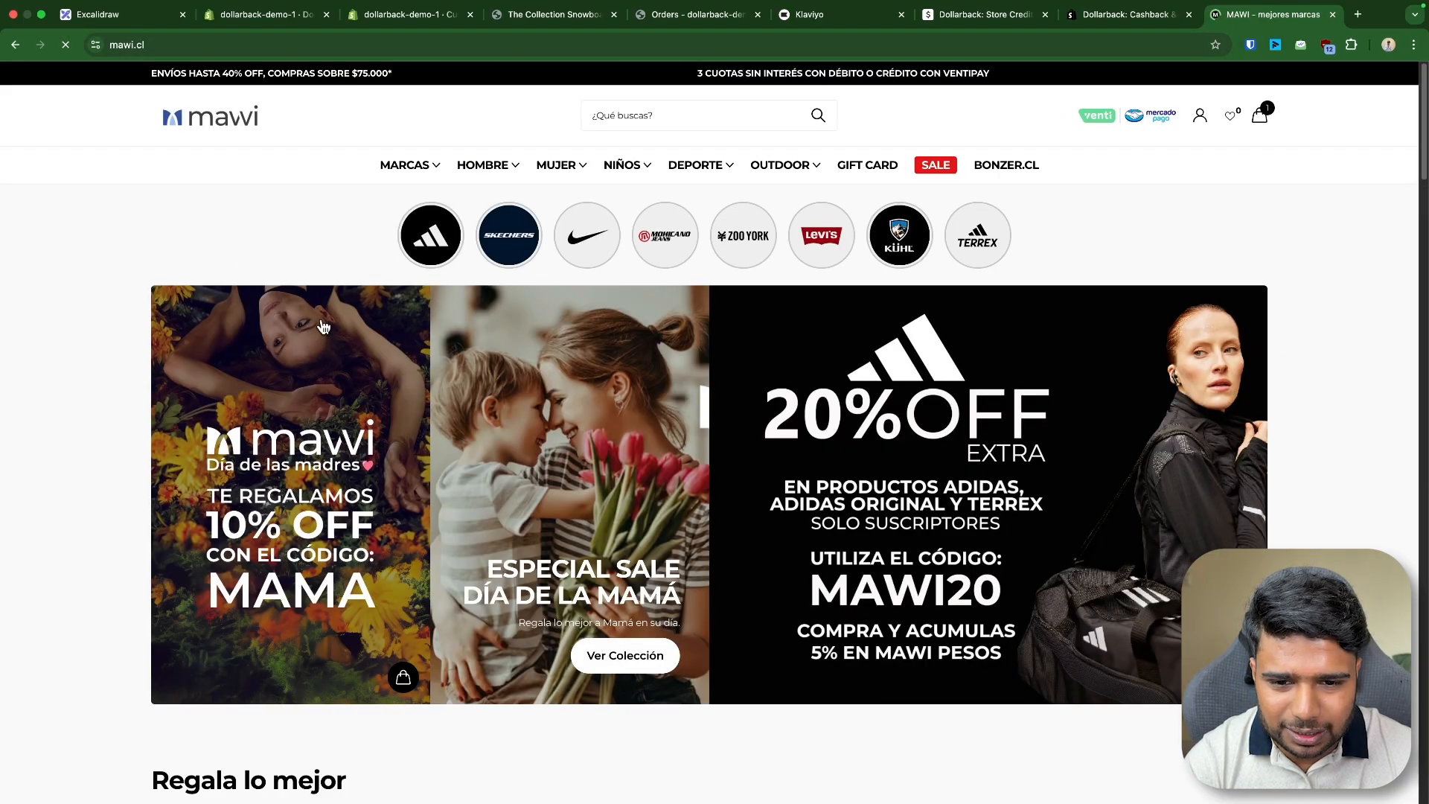
- Open a jacket product page on the mawi.cl storefront and switch its translation to show the original Spanish
scroll(319, 323, down, 8)
click(246, 260)
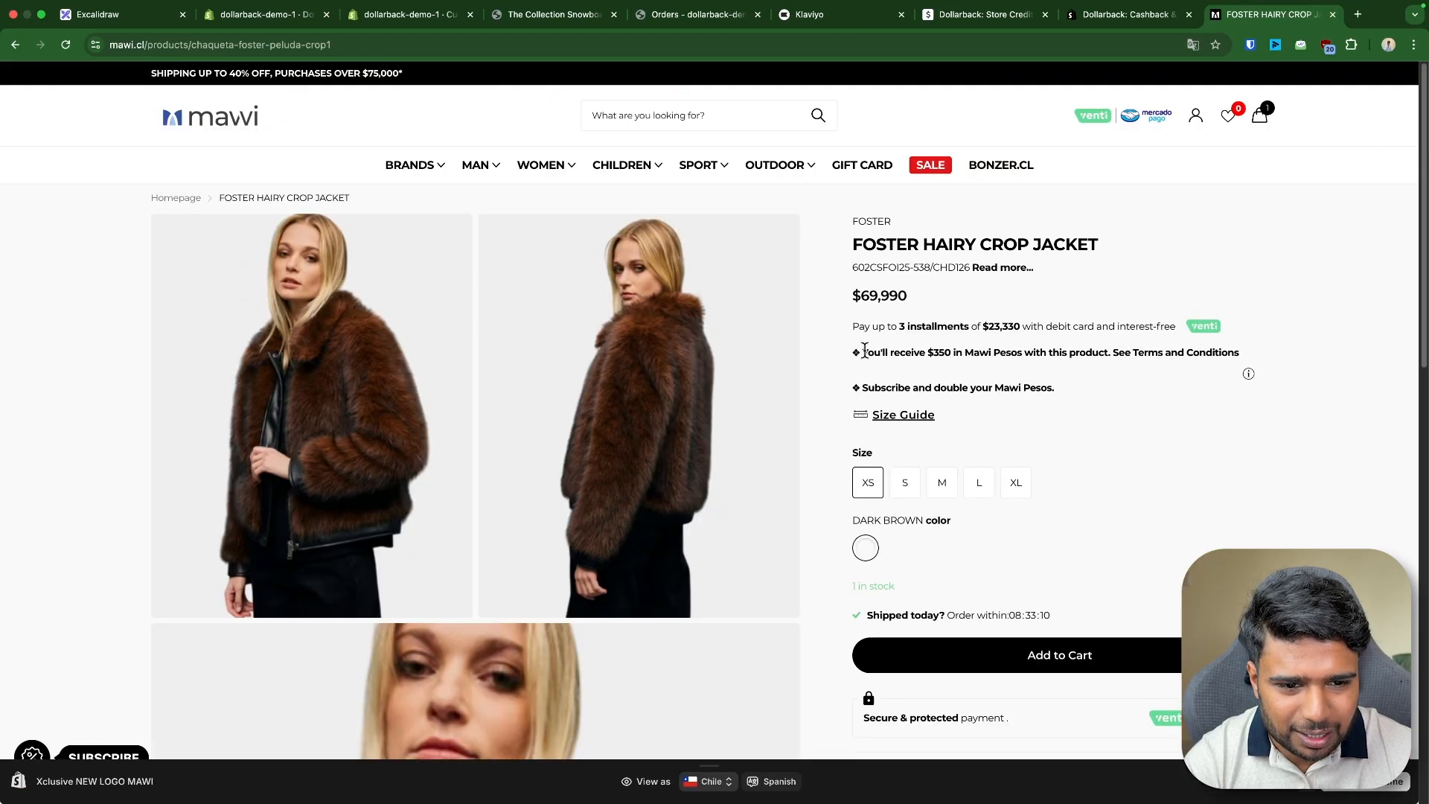
drag(896, 349, 1185, 240)
click(1193, 46)
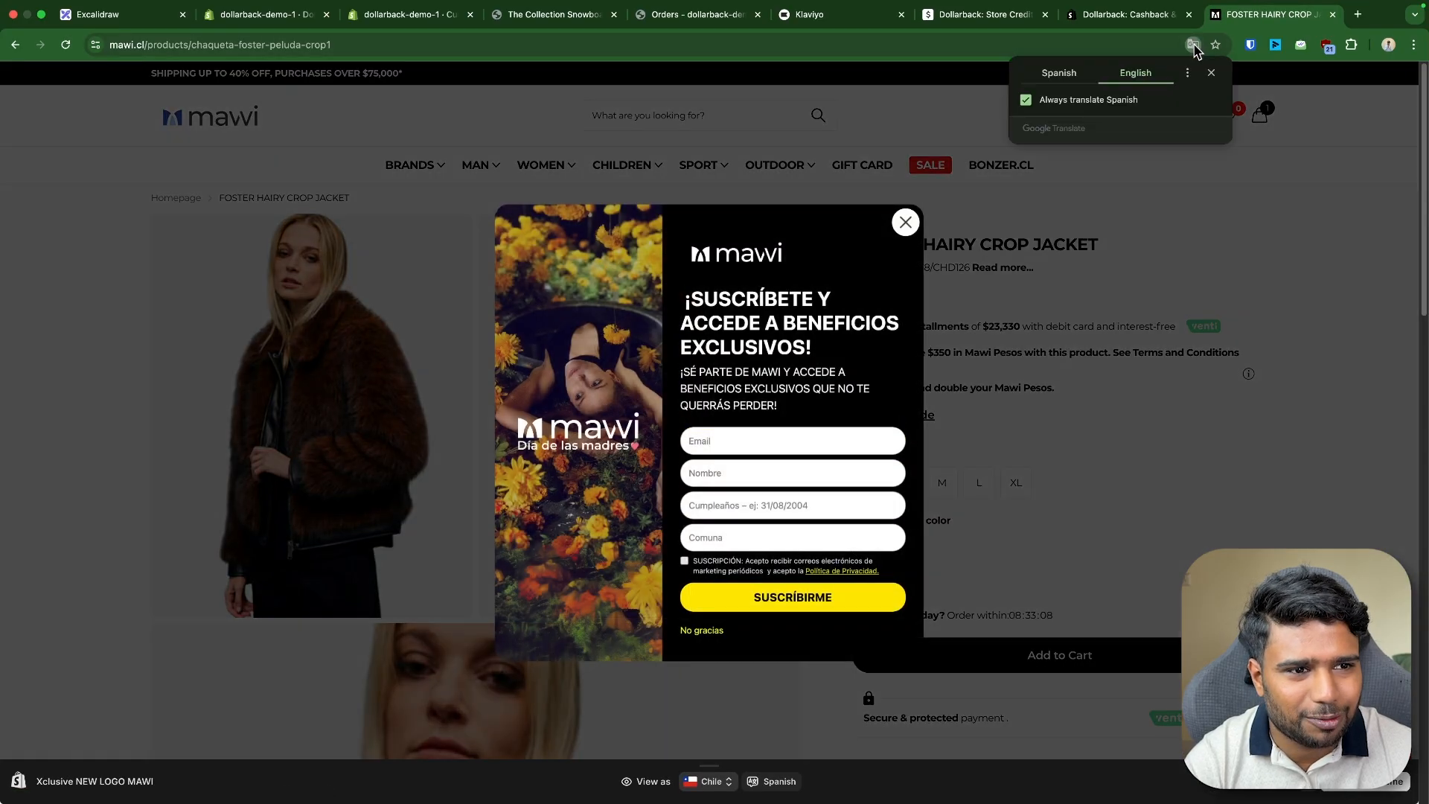
click(1072, 78)
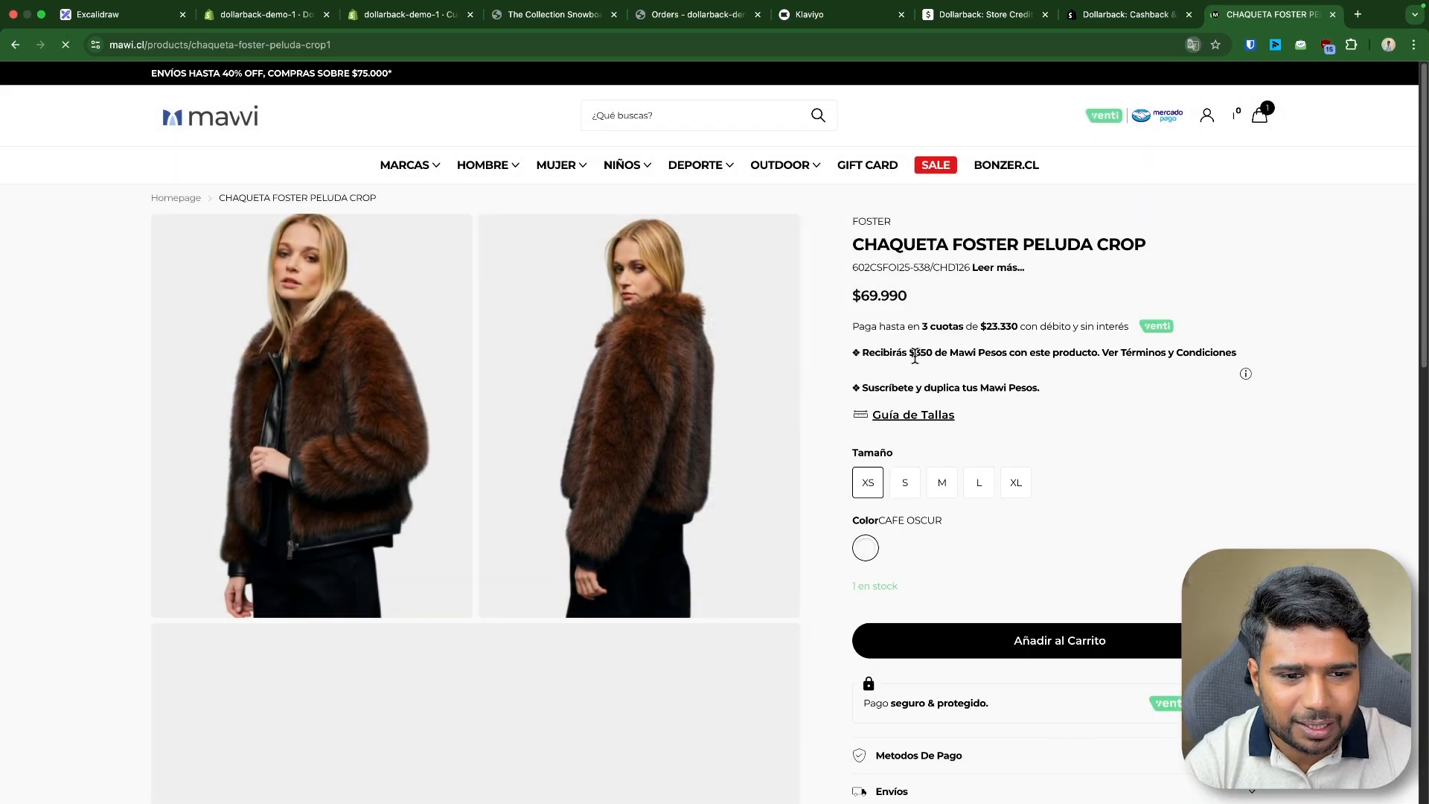
- Inspect the product page's Mawi Pesos cashback message in the browser developer tools
triple_click(1001, 352)
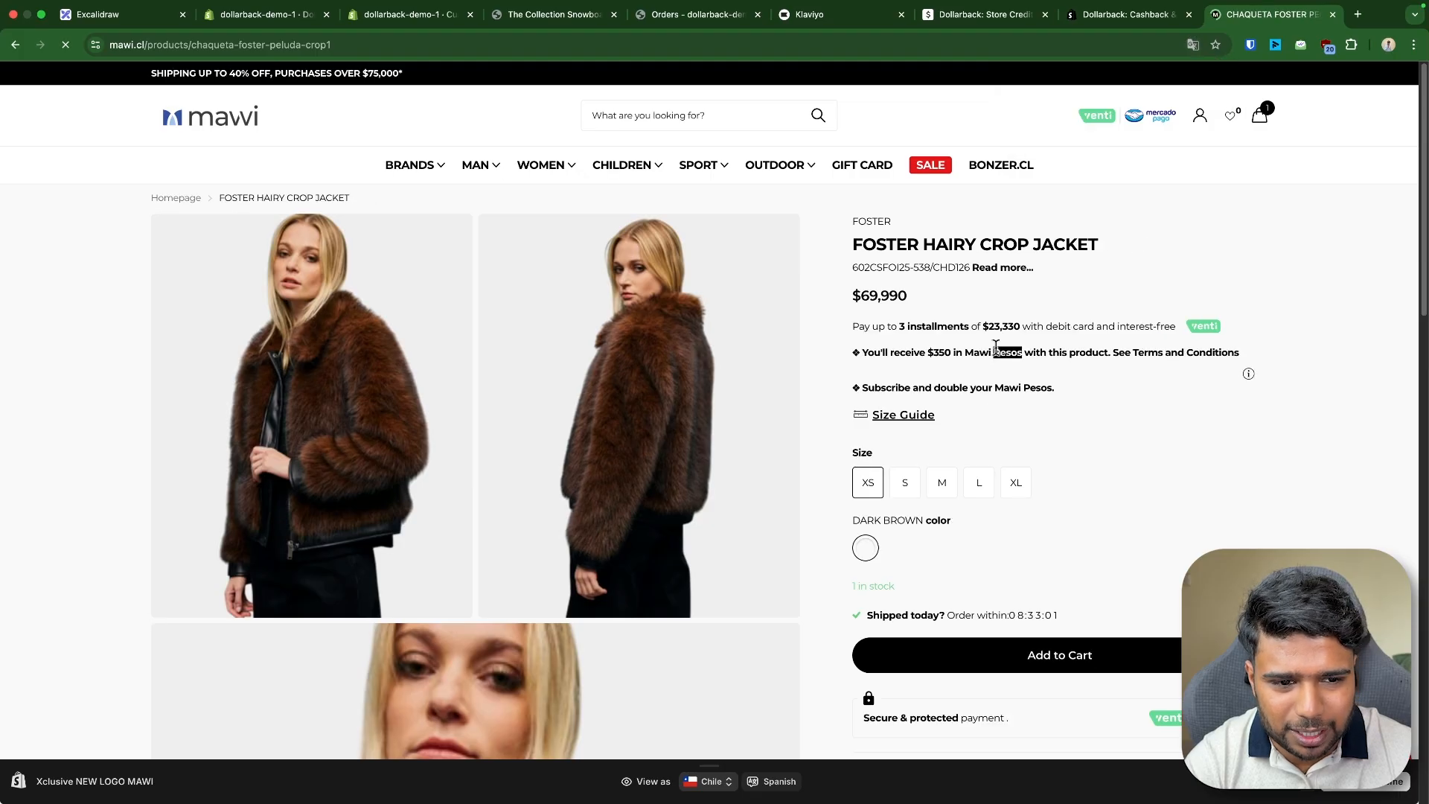
key(super+alt+j)
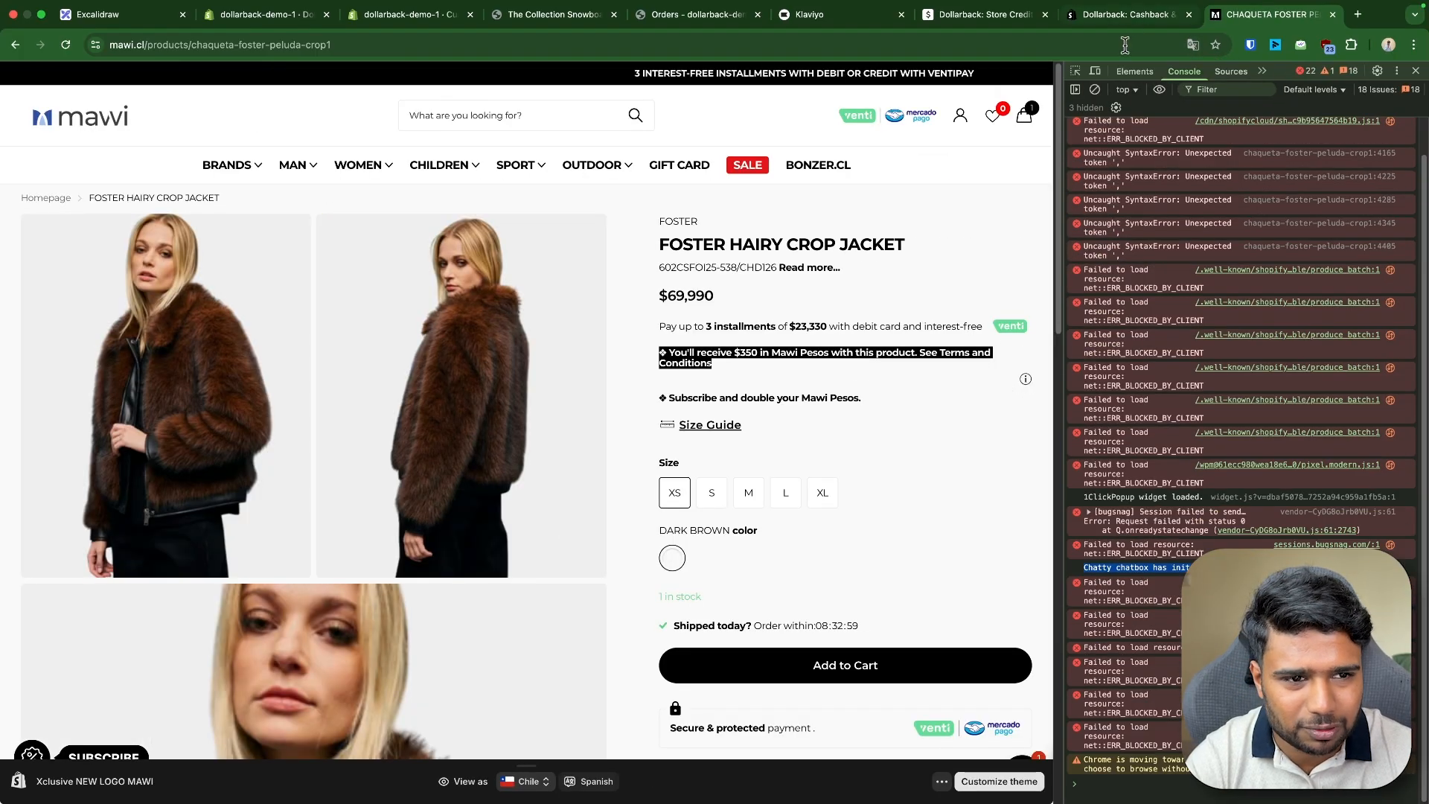
click(1075, 71)
click(787, 363)
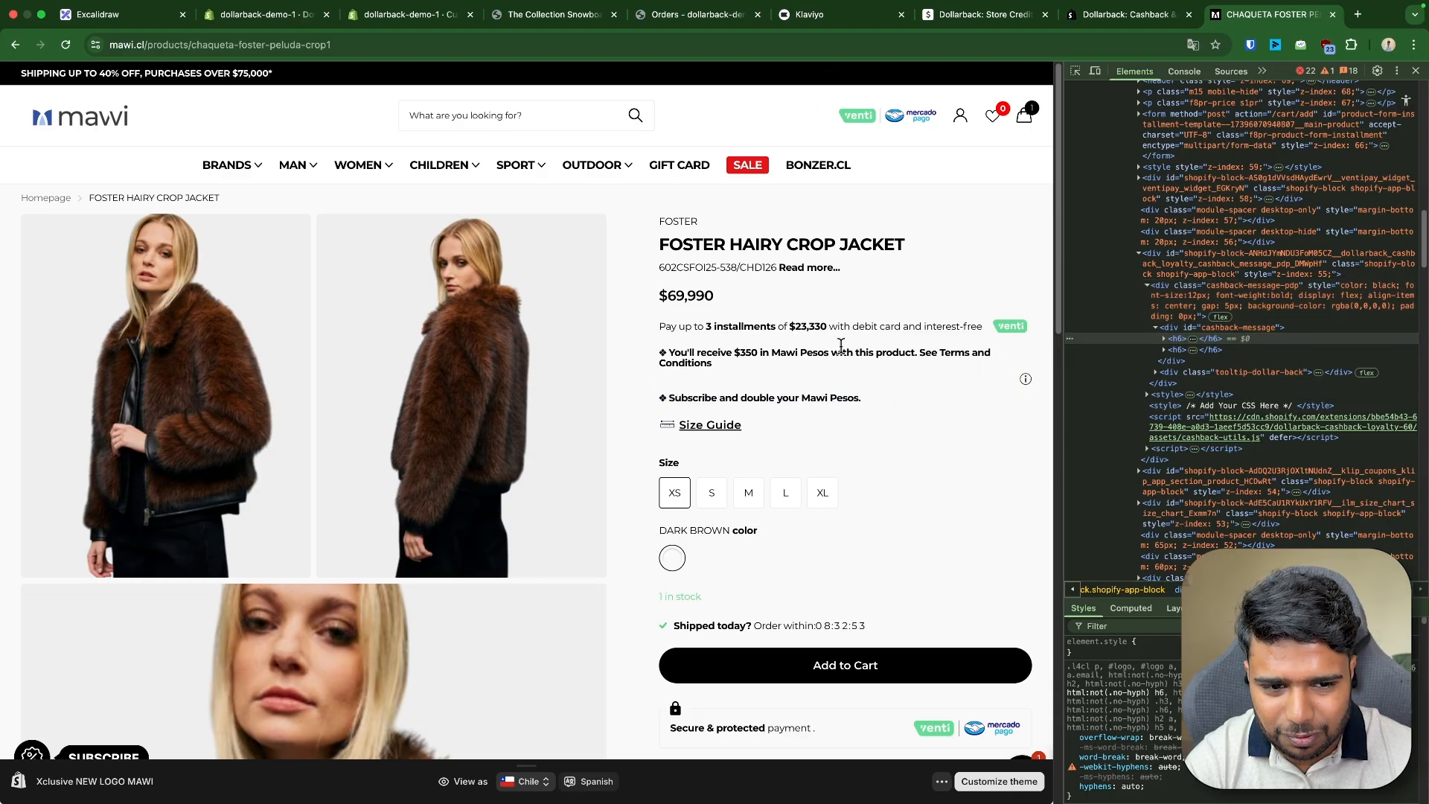
drag(655, 353, 752, 368)
click(935, 381)
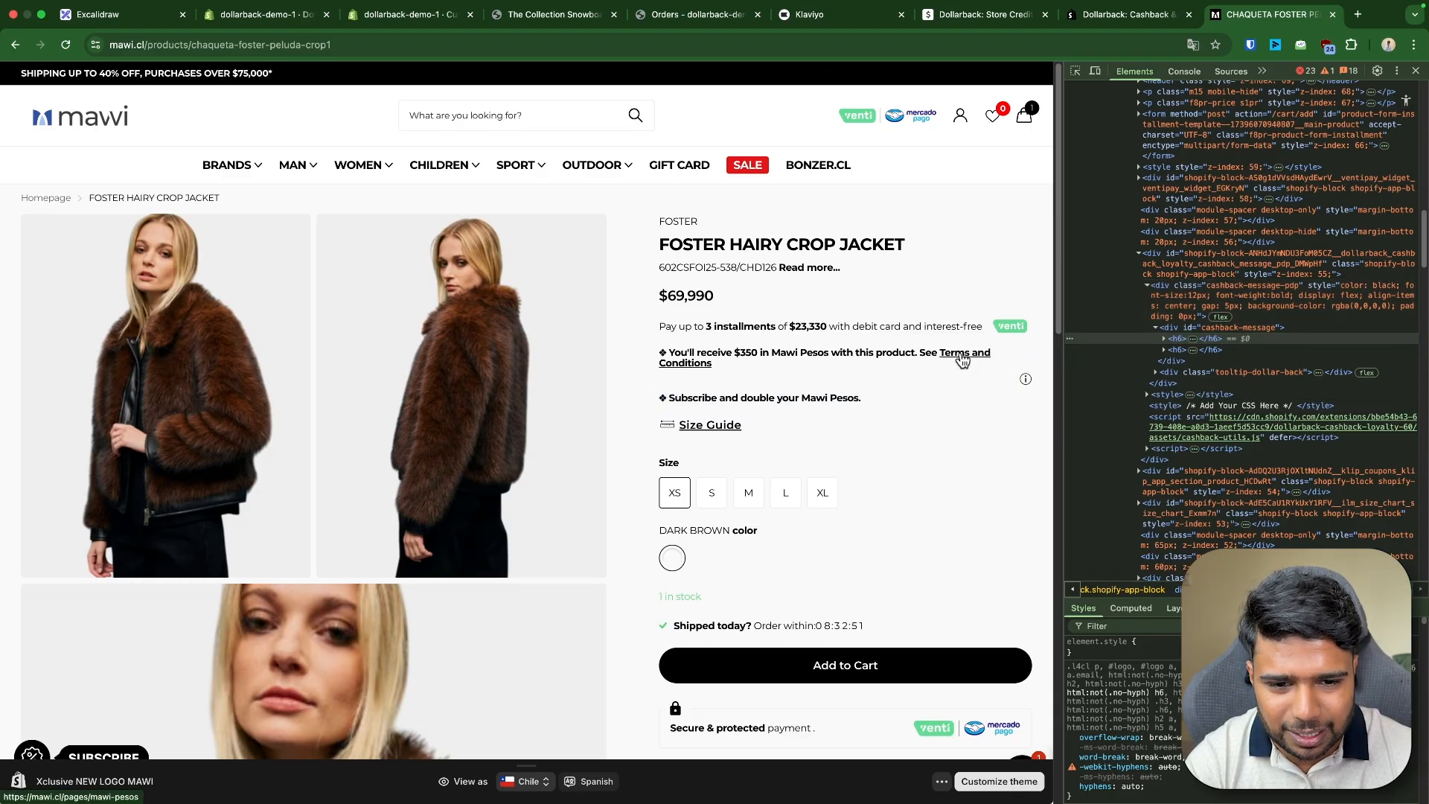
- Open the Mawi Pesos terms and conditions page and read through it
click(962, 360)
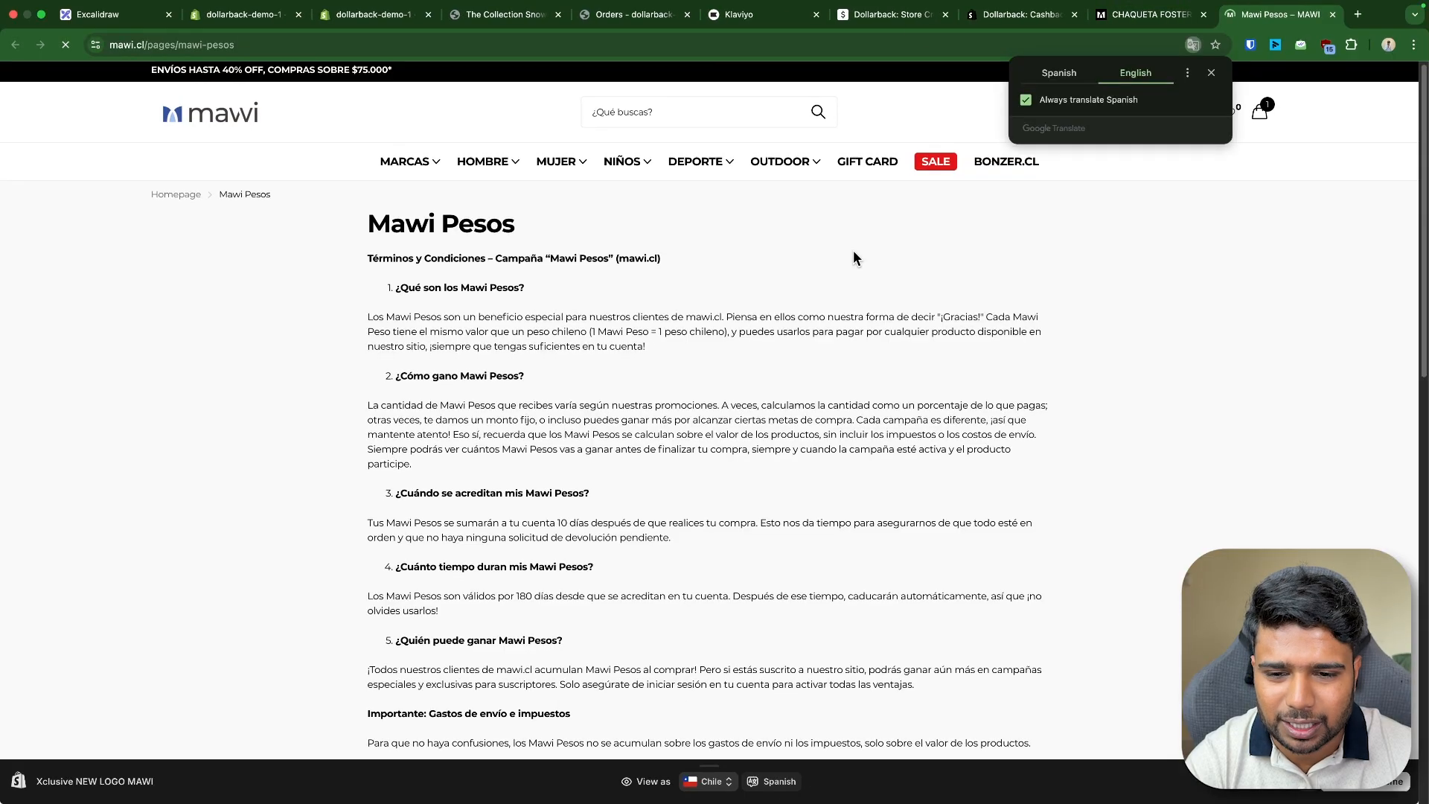
scroll(443, 297, down, 10)
scroll(443, 298, down, 5)
scroll(477, 461, up, 20)
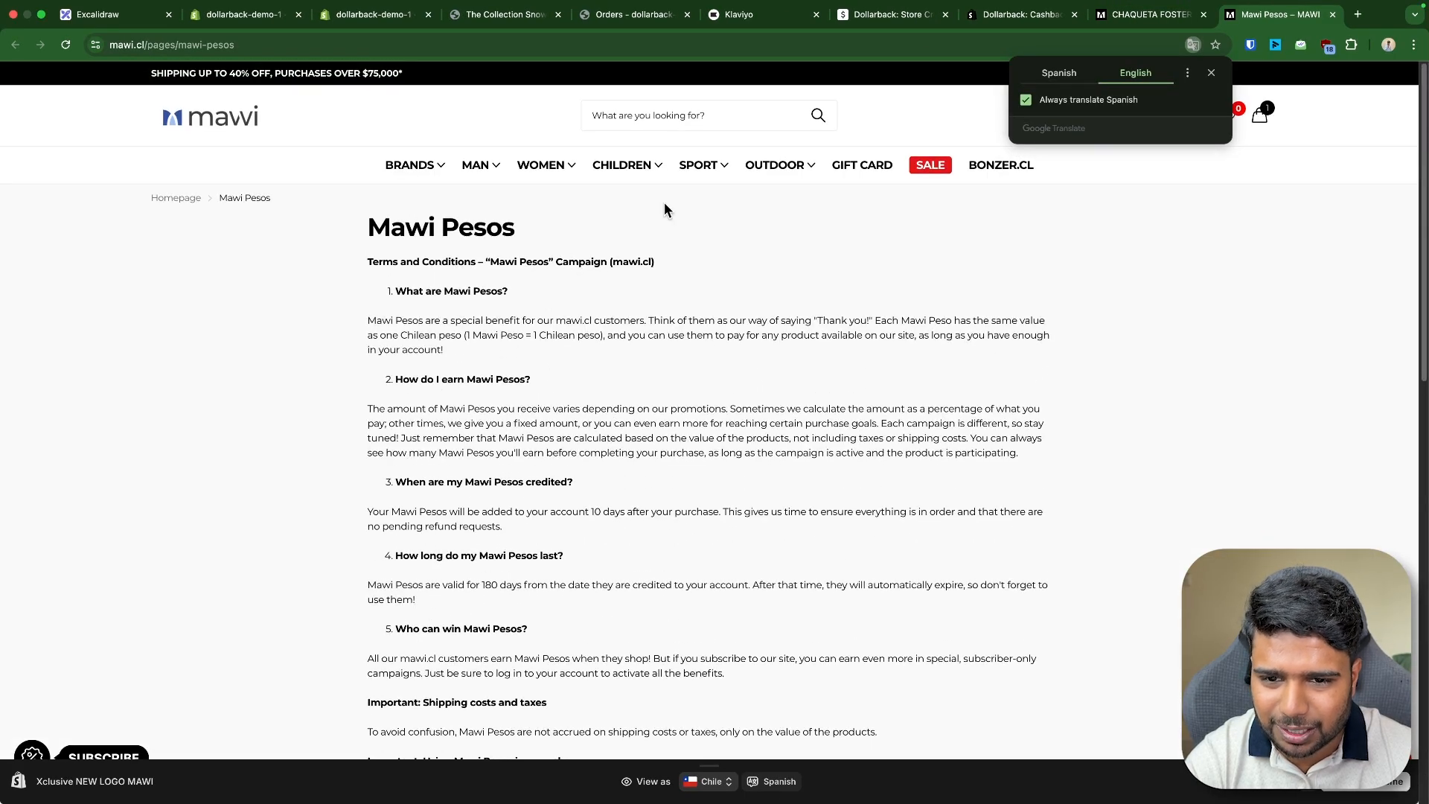
drag(368, 223, 574, 363)
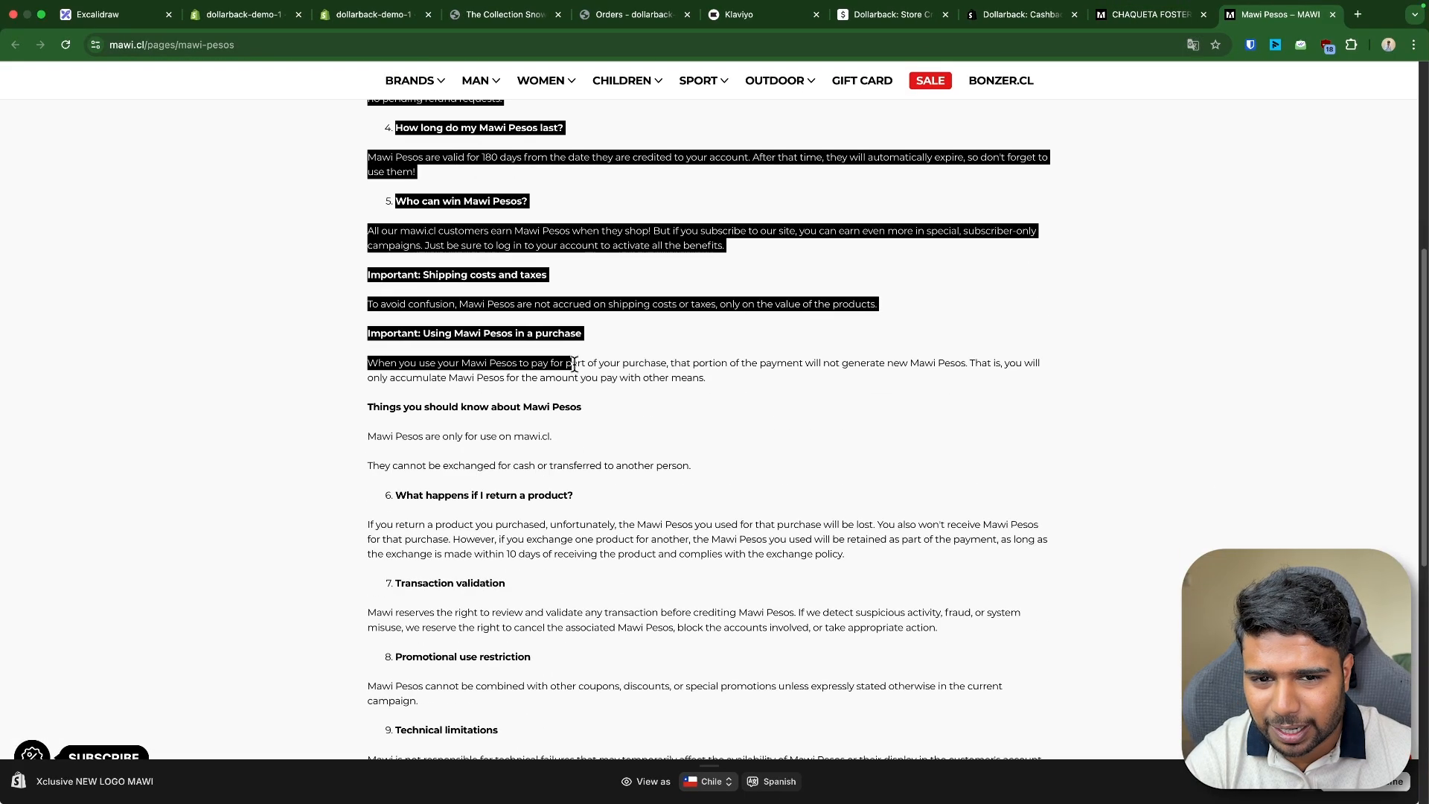
scroll(818, 265, up, 10)
- Close the mawi.cl tabs and add another The Collection Snowboard: Liquid to the demo store's cart
key(super+w)
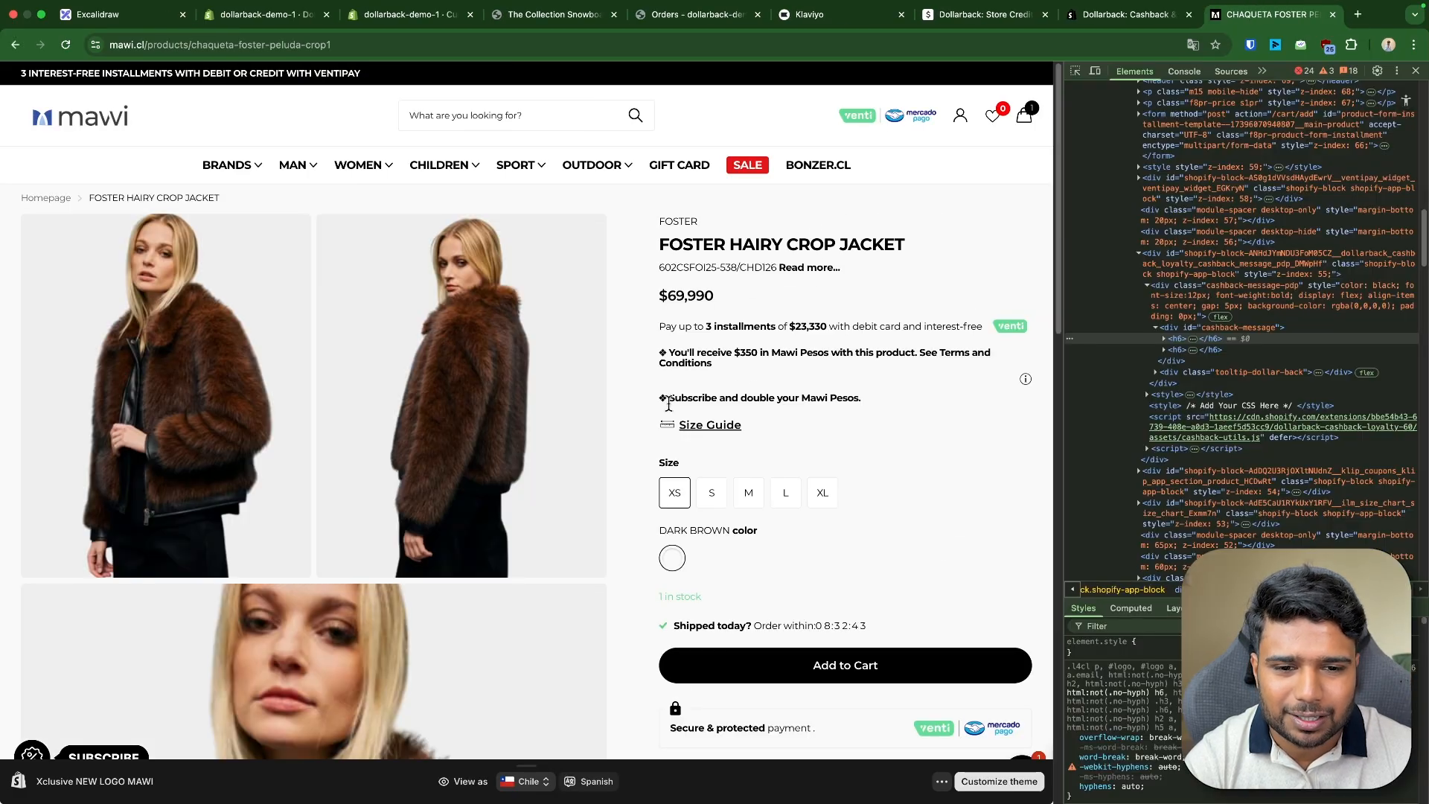
key(super+alt+i)
key(super+w)
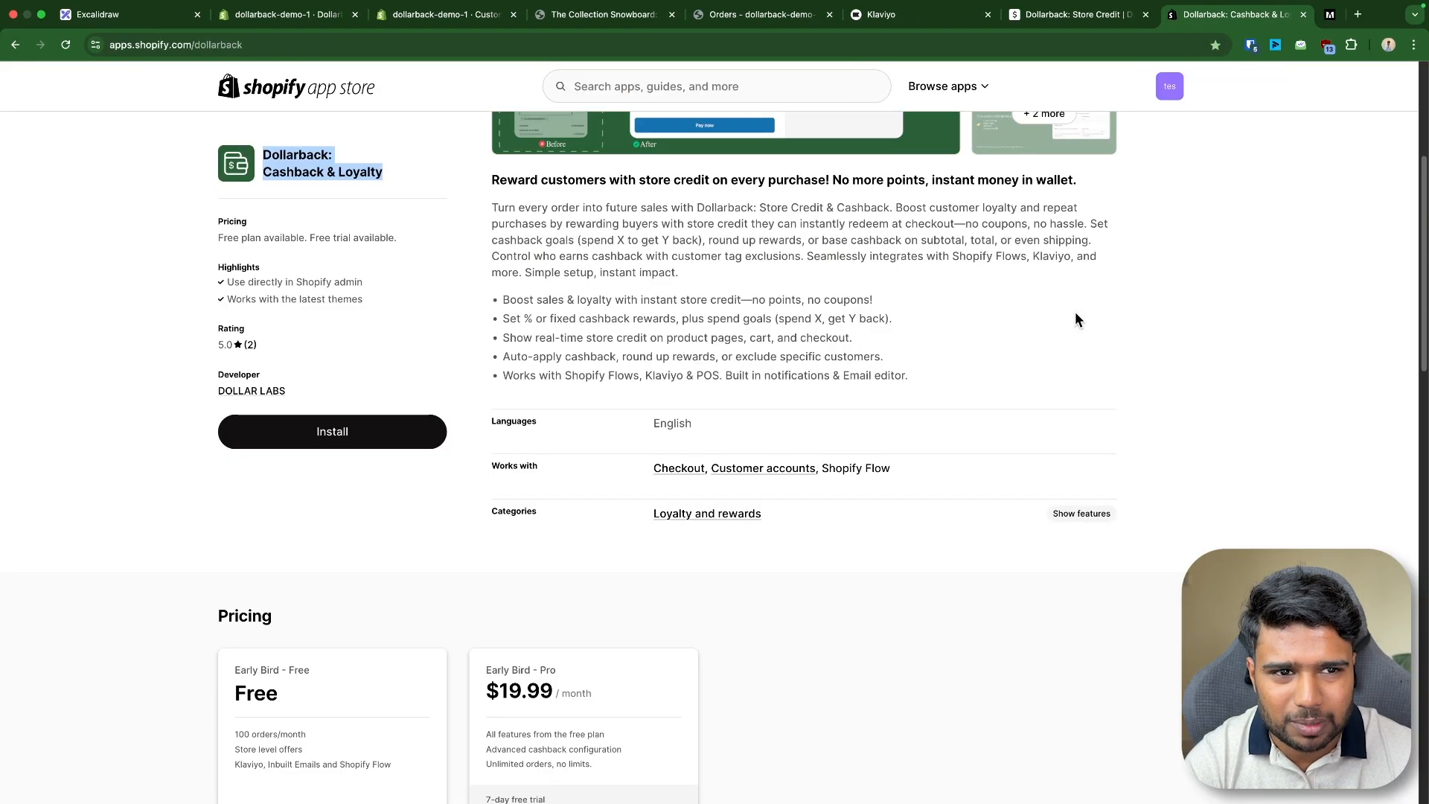
click(793, 15)
click(593, 22)
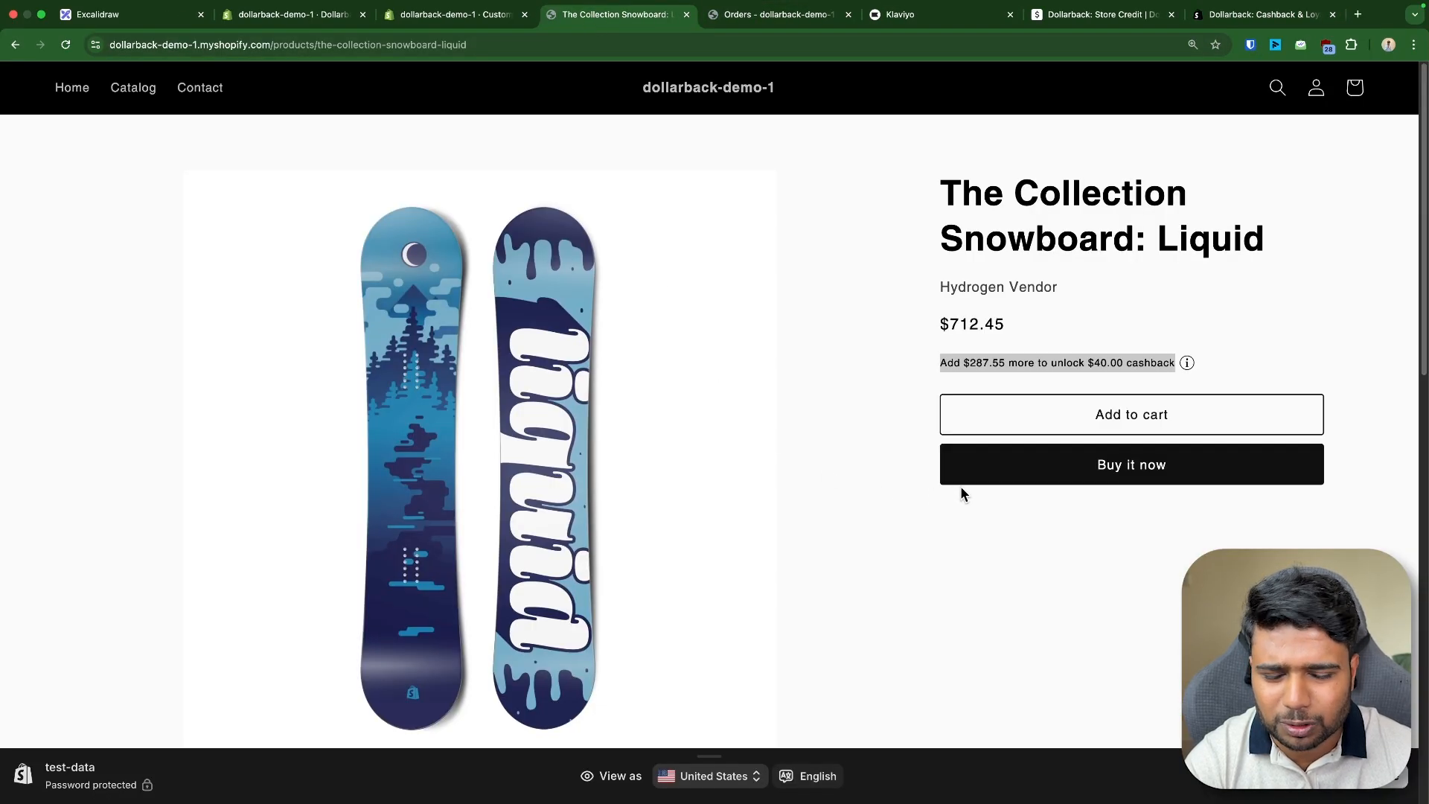
click(1114, 411)
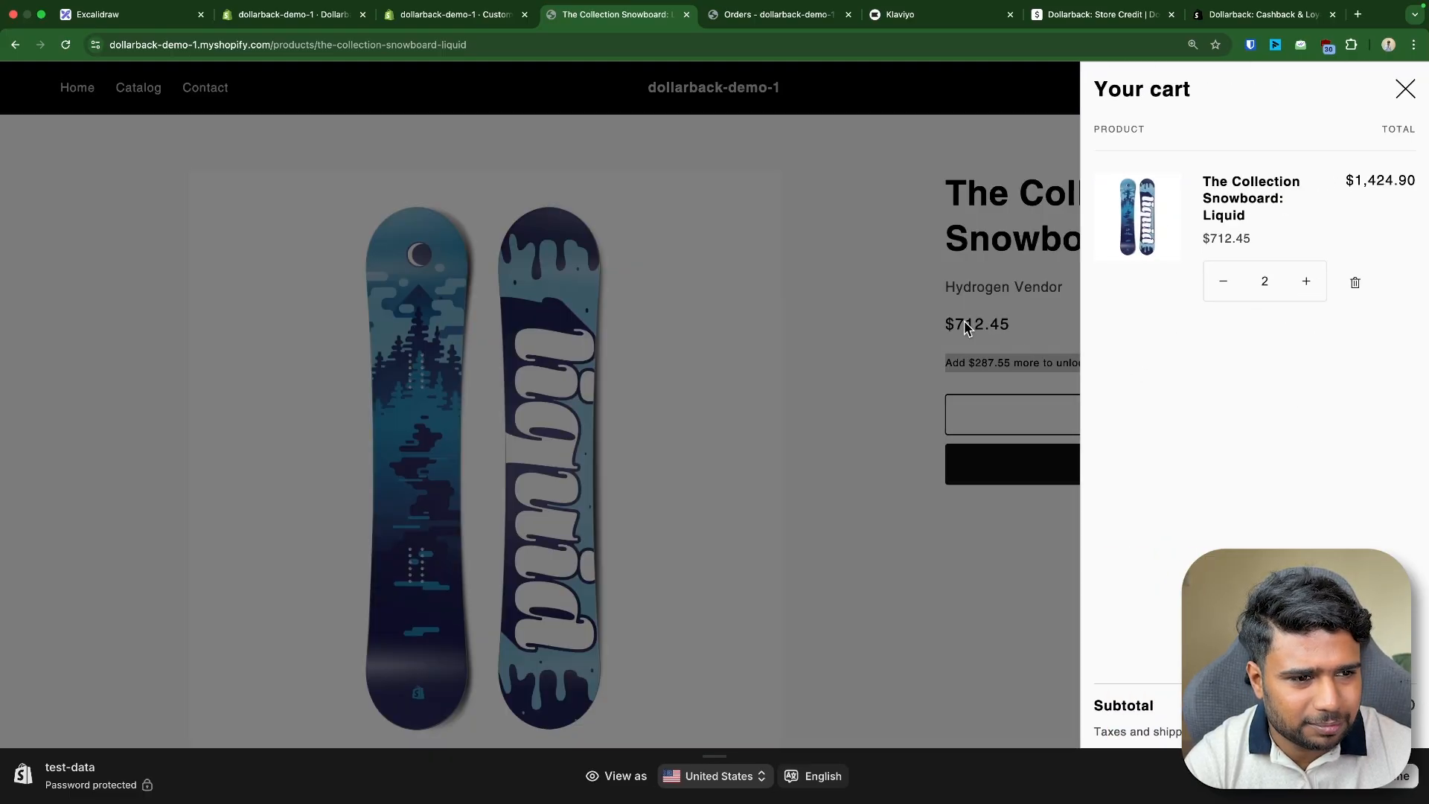
click(983, 508)
- Open the demo store's cart page and check the cashback message under the subtotal
drag(467, 45, 275, 48)
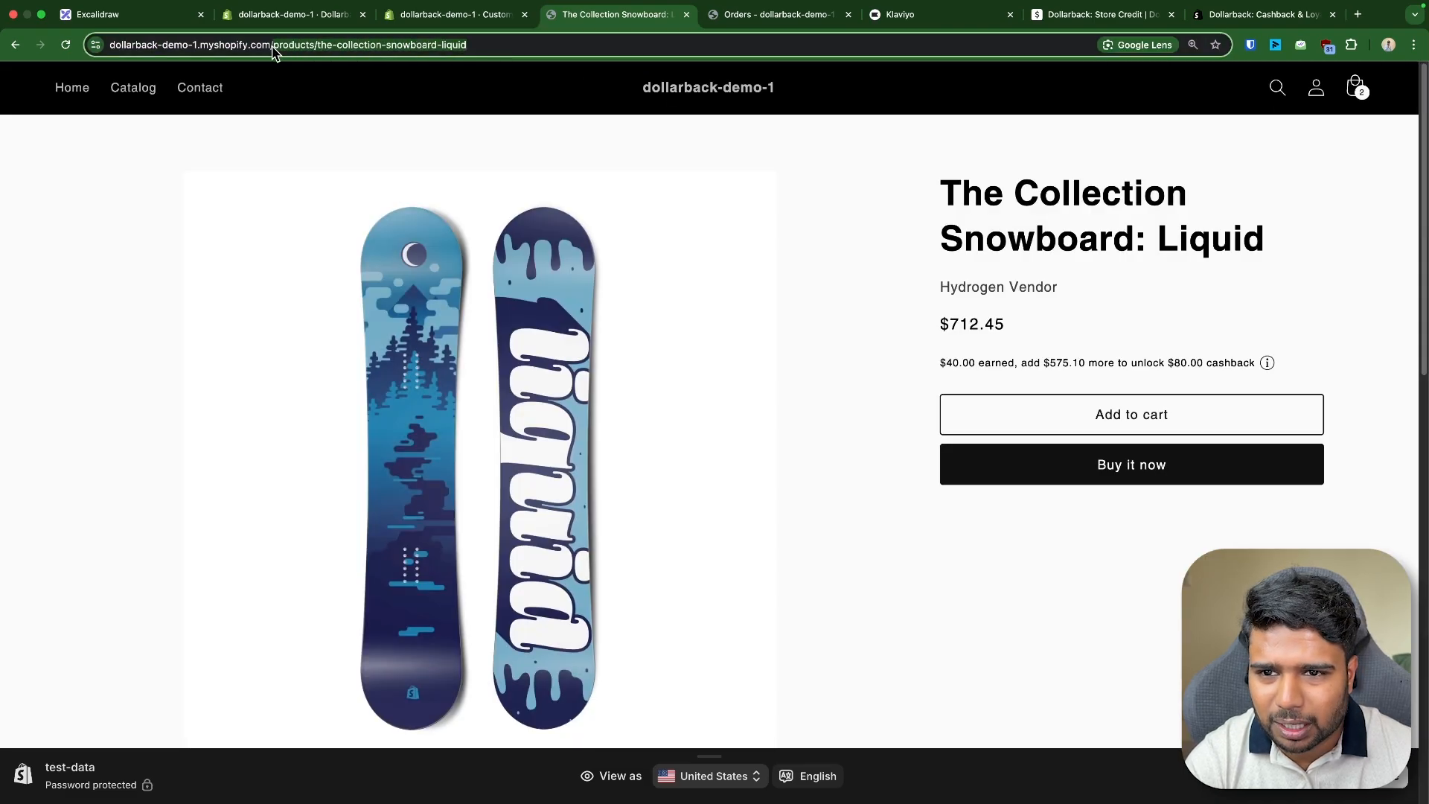
text(ck-demo-1.myshopify.com/car)
key(Return)
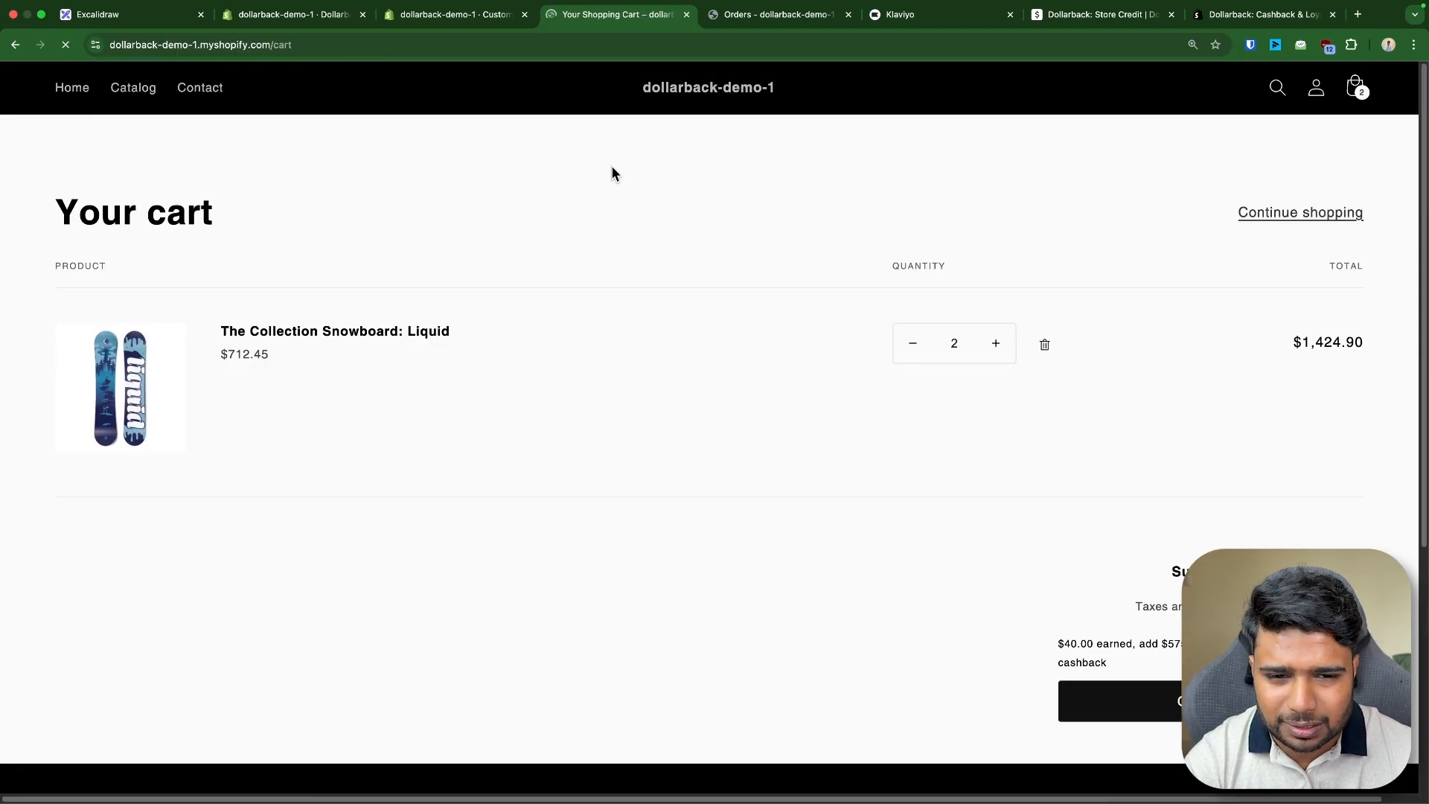
triple_click(1114, 646)
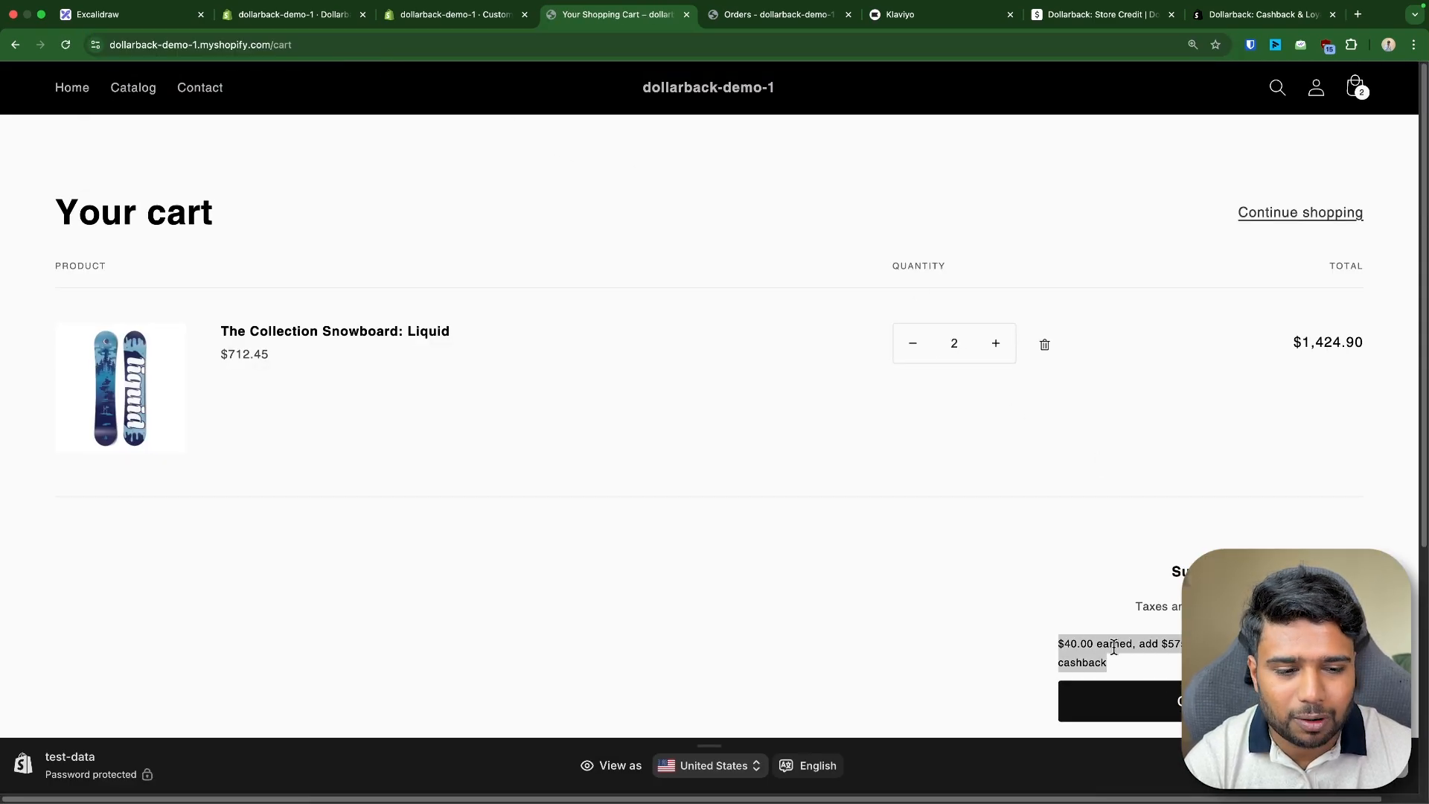
double_click(1074, 648)
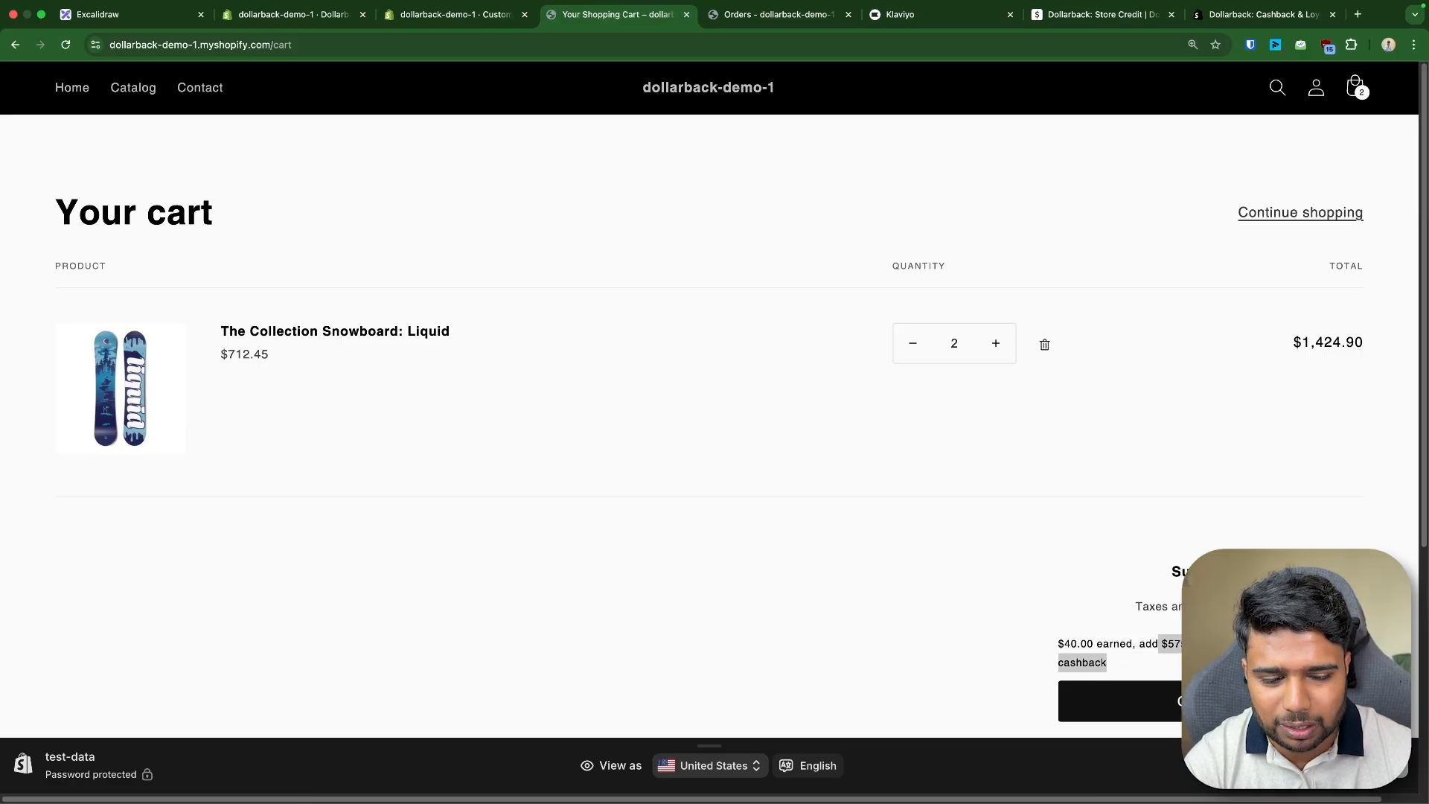
- Open the checkout editor and add the dollarback-checkout-embed app block to the Payment section
click(438, 14)
click(774, 86)
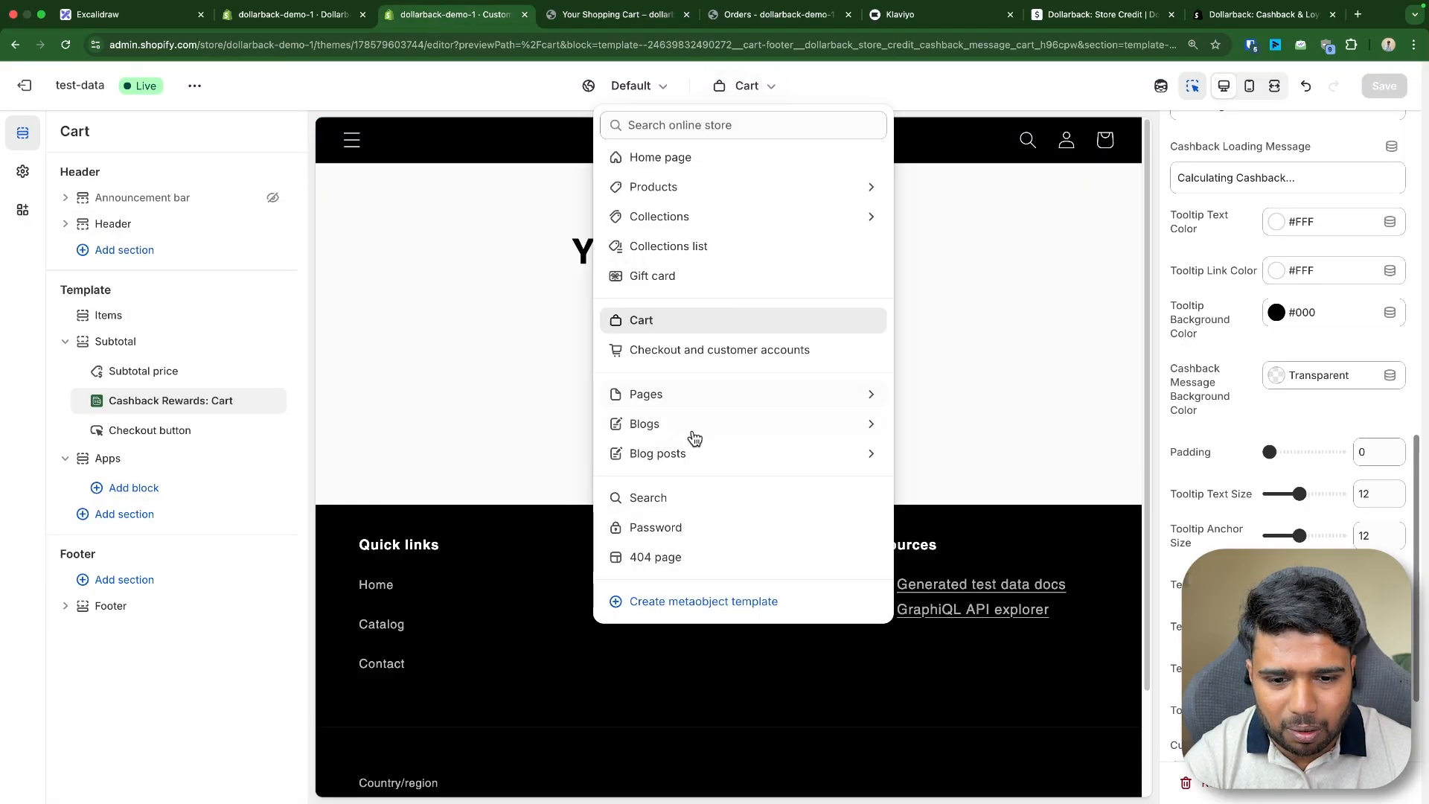
click(669, 351)
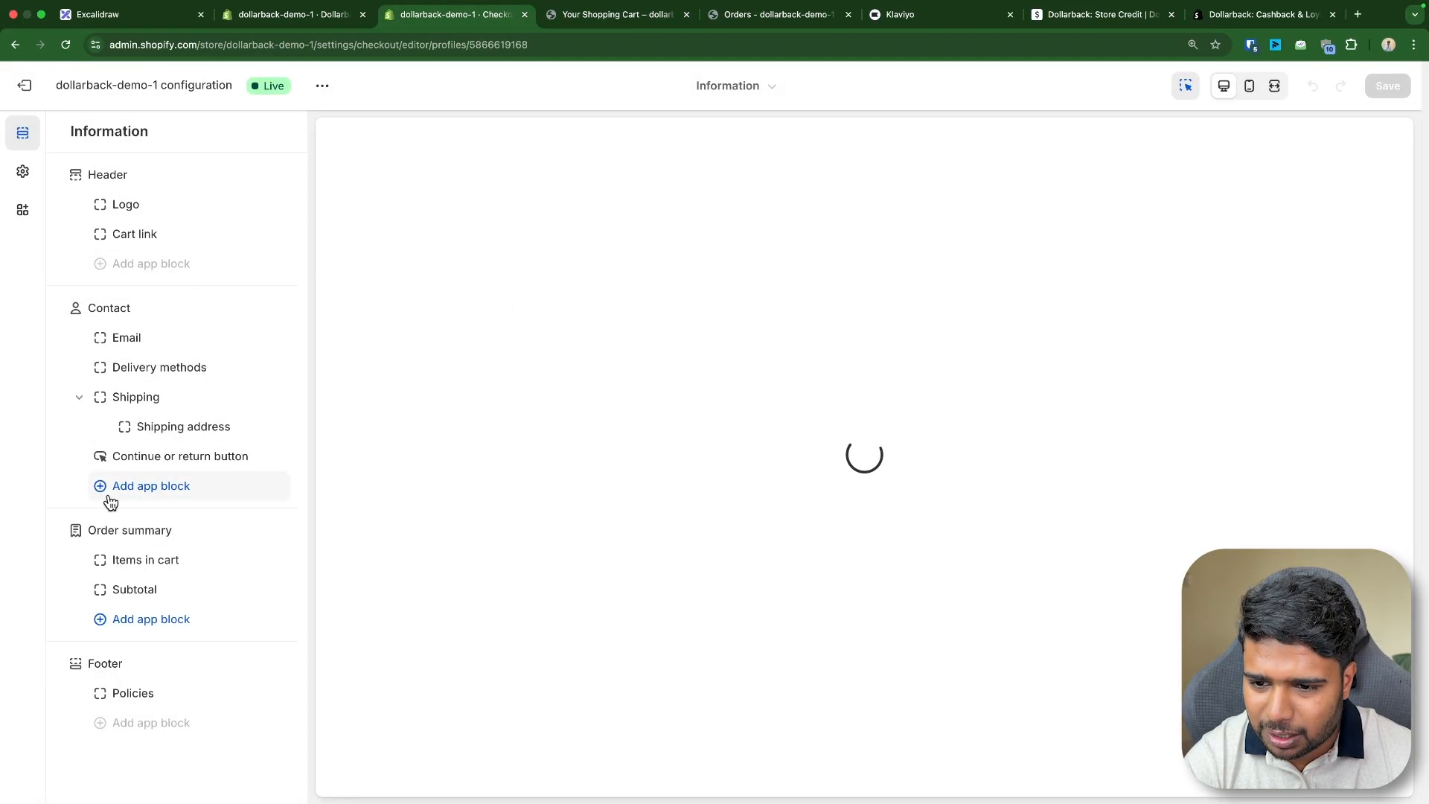
click(149, 692)
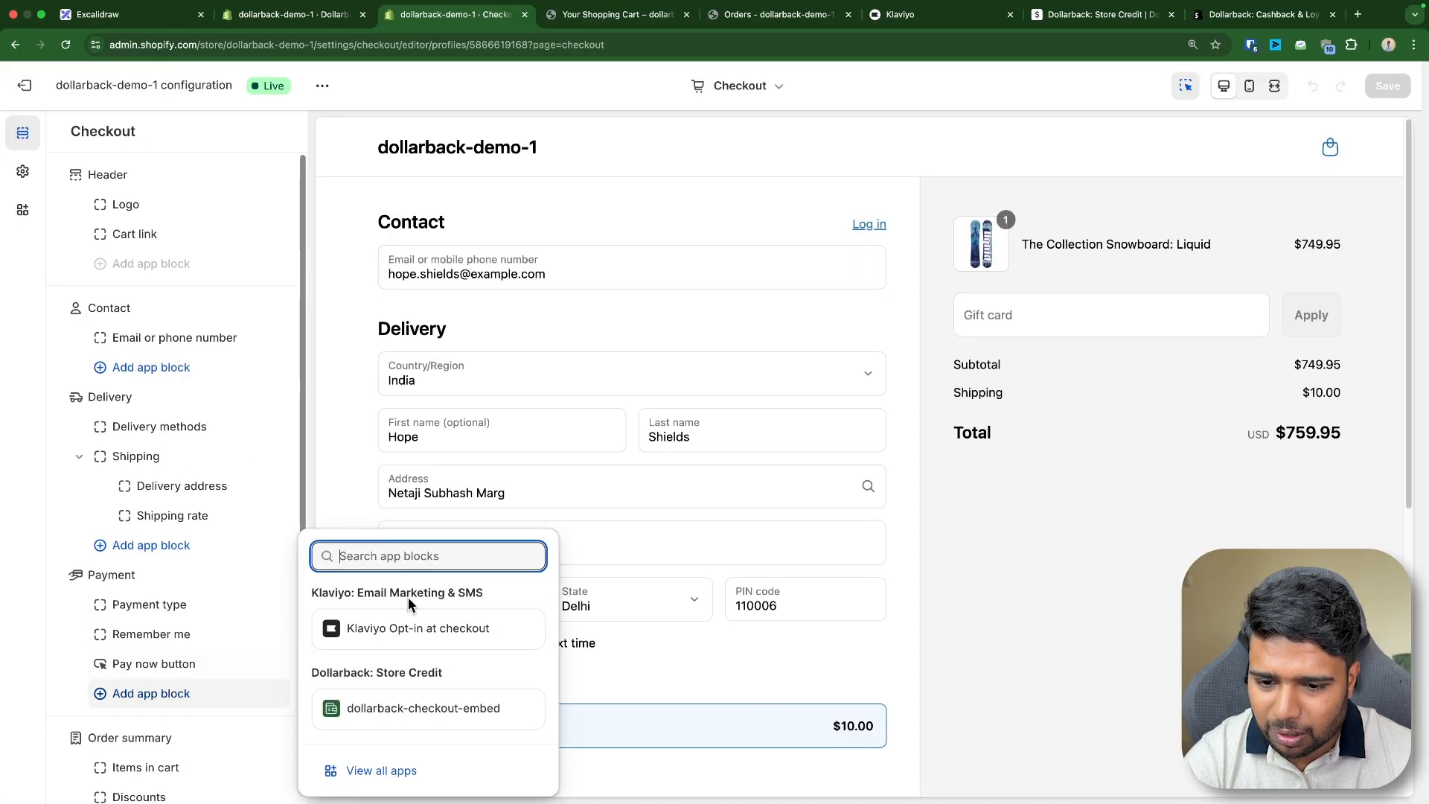
click(417, 713)
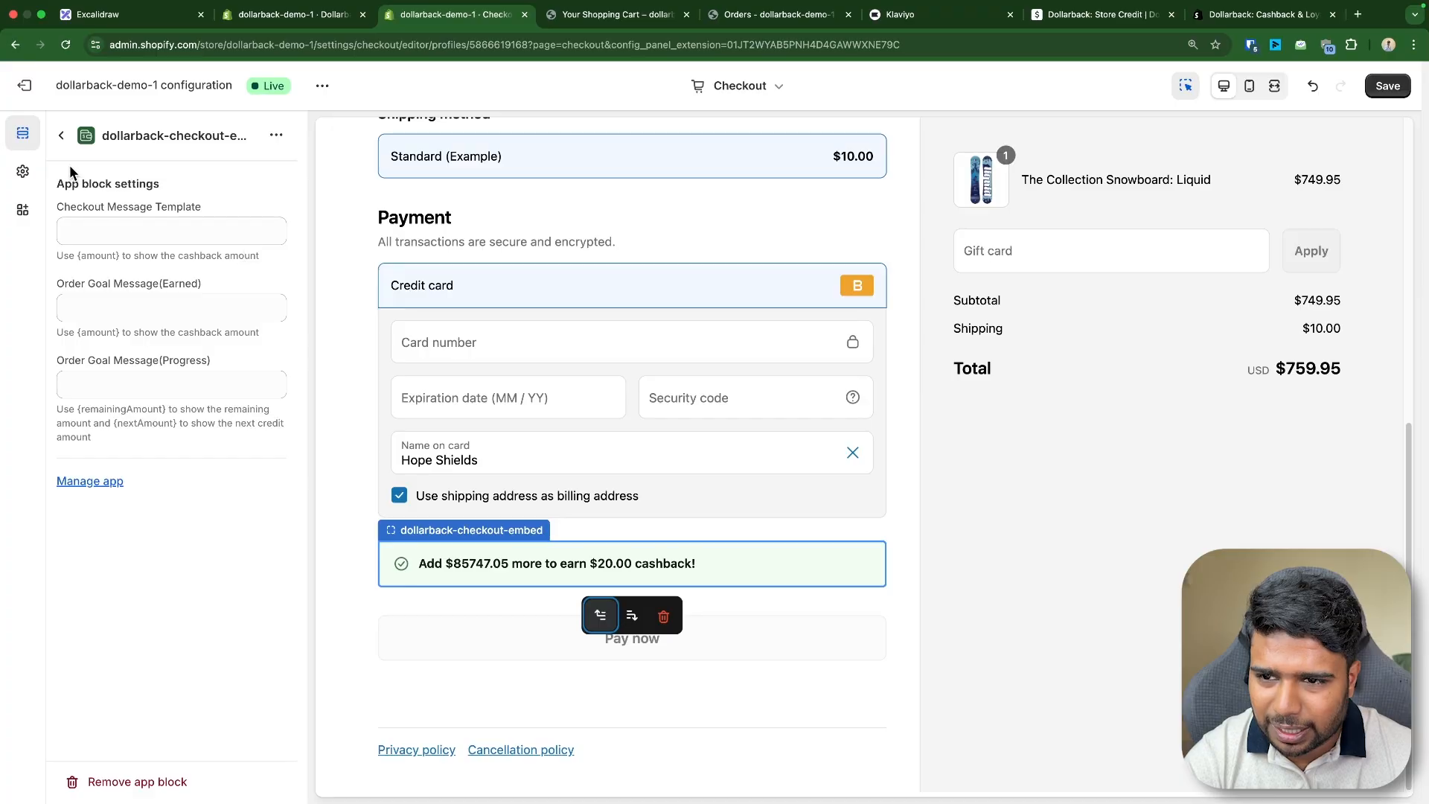
- Remove the dollarback-checkout-embed block from the Payment section
click(61, 134)
scroll(244, 720, down, 3)
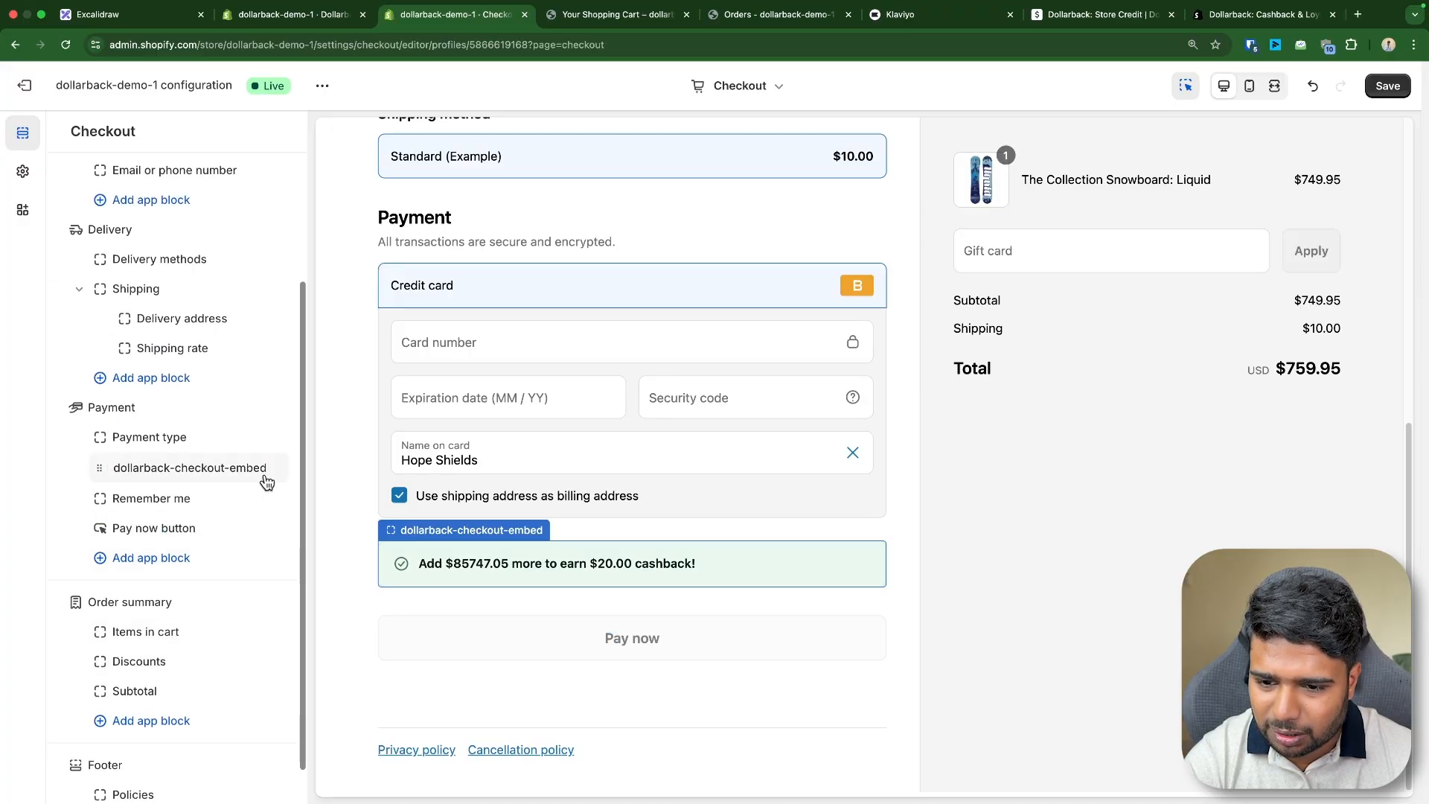
click(244, 474)
click(127, 782)
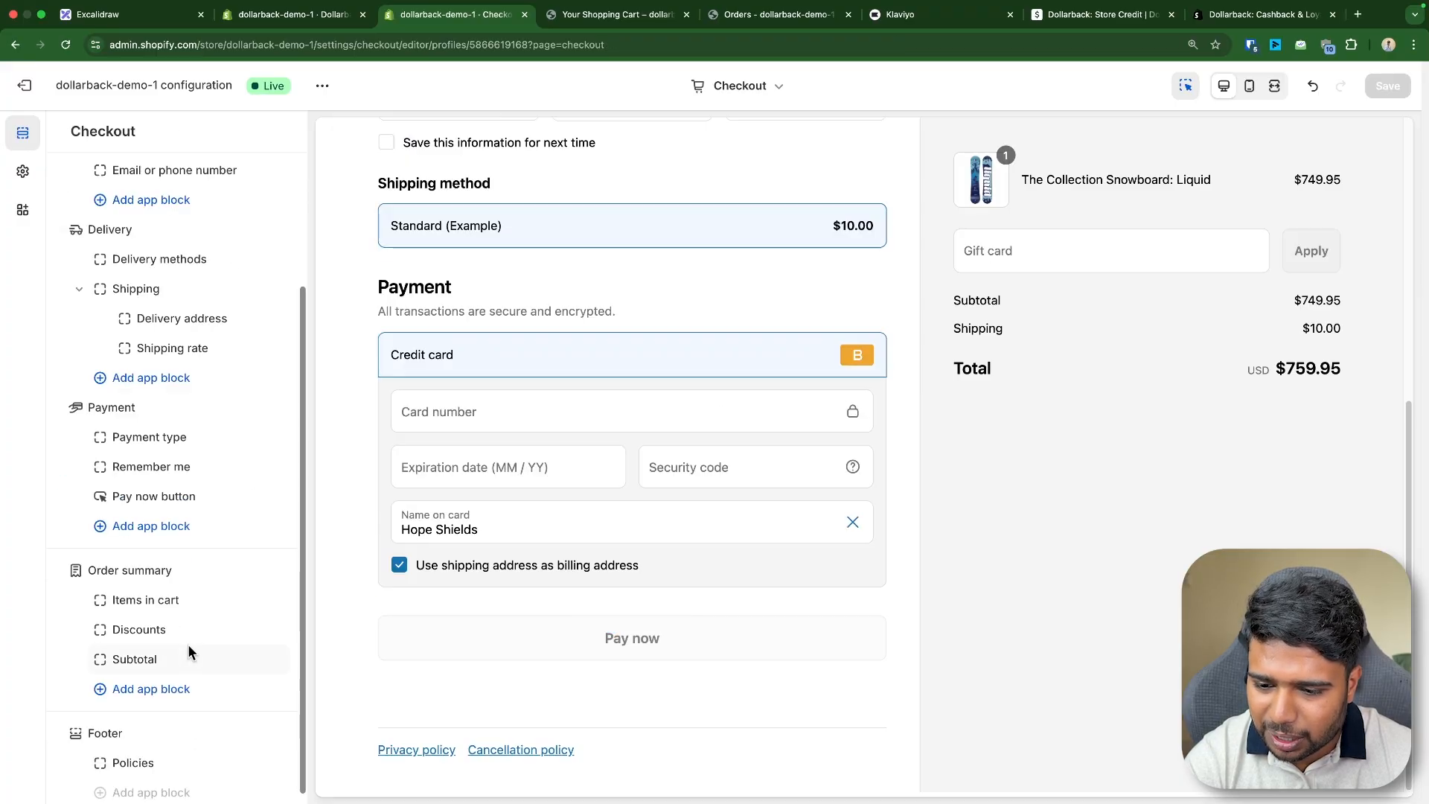
- Add the dollarback-checkout-embed app block to the Order summary section and save the checkout
click(148, 680)
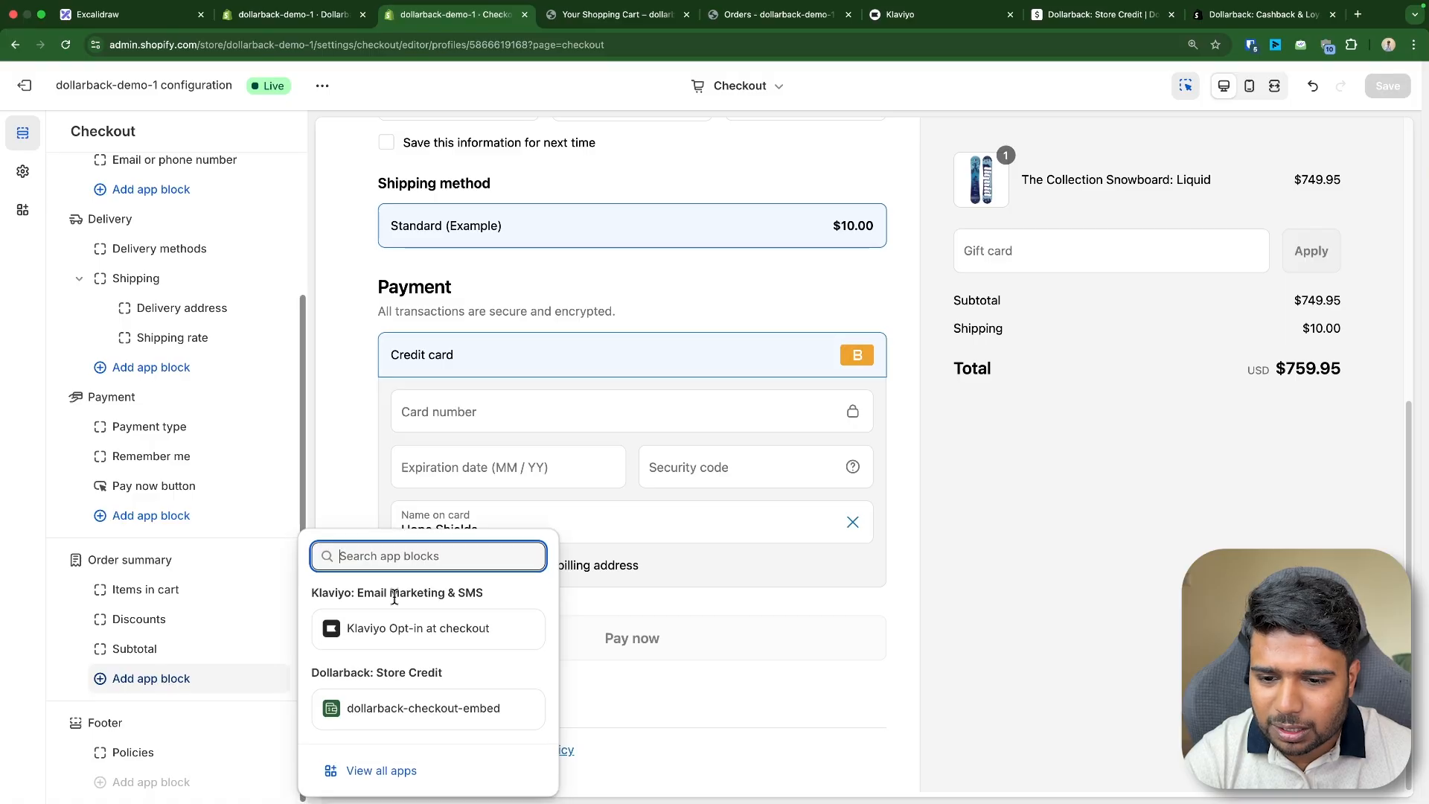
click(447, 707)
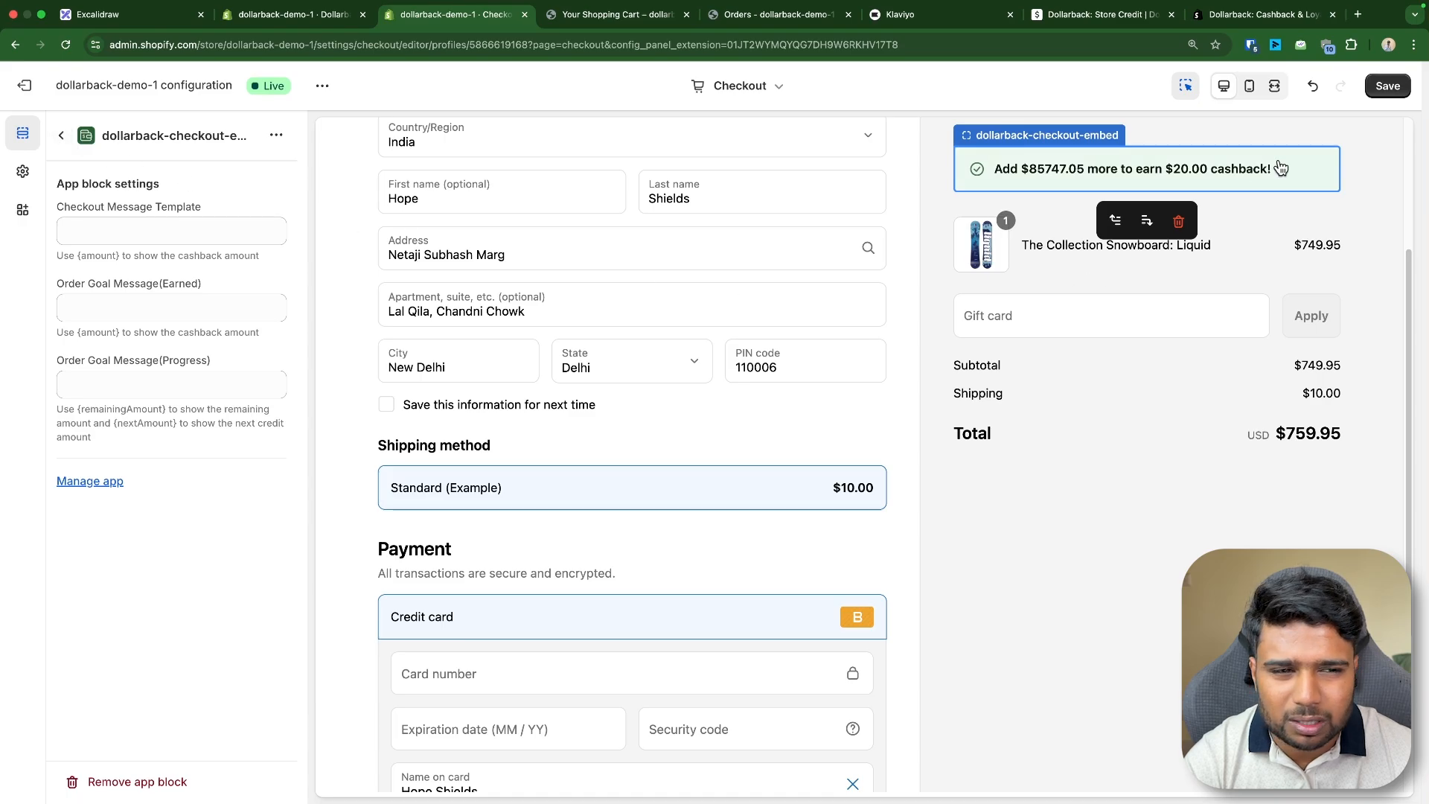
click(1375, 87)
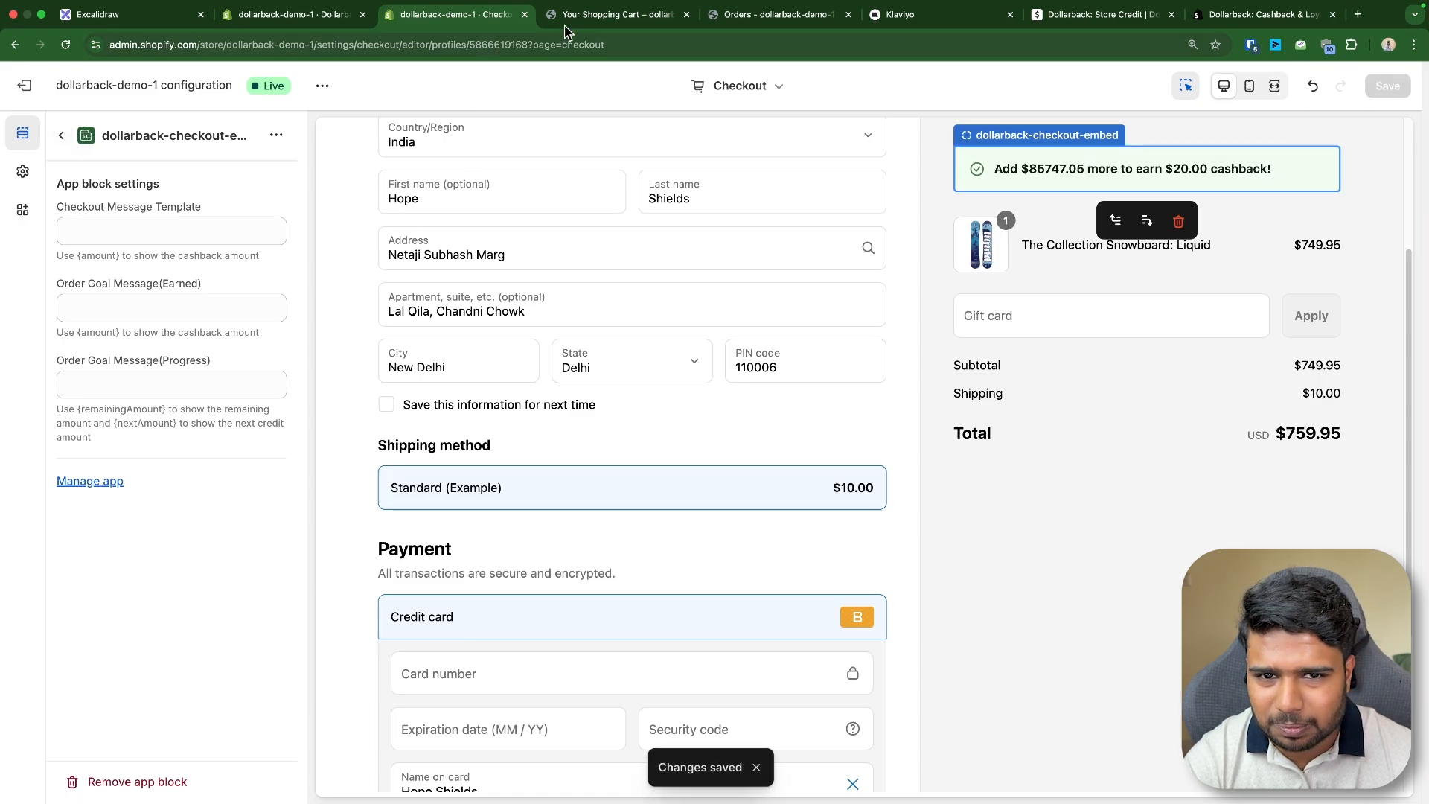
- Proceed from the cart to checkout and review the cashback message in the order summary
click(618, 14)
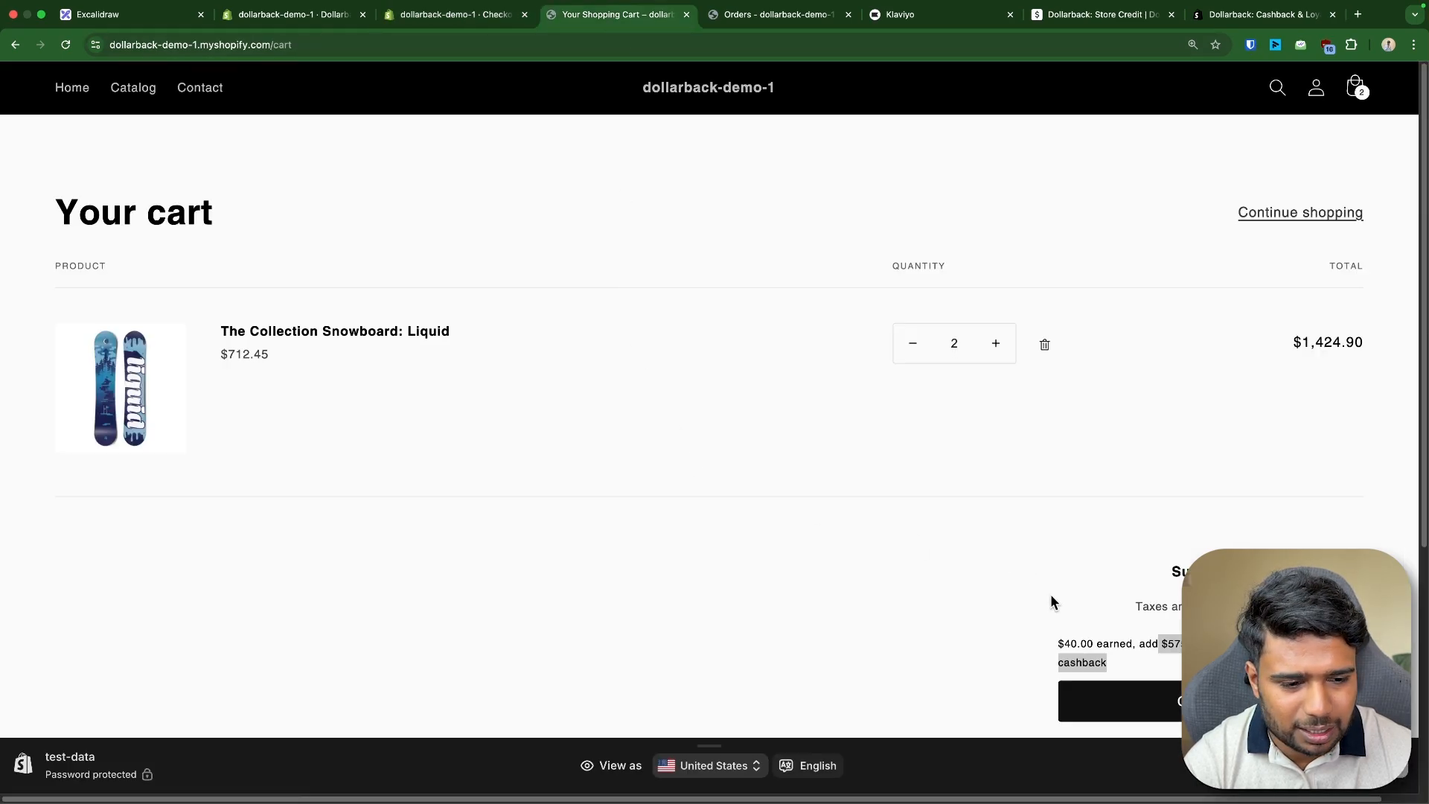
click(1169, 699)
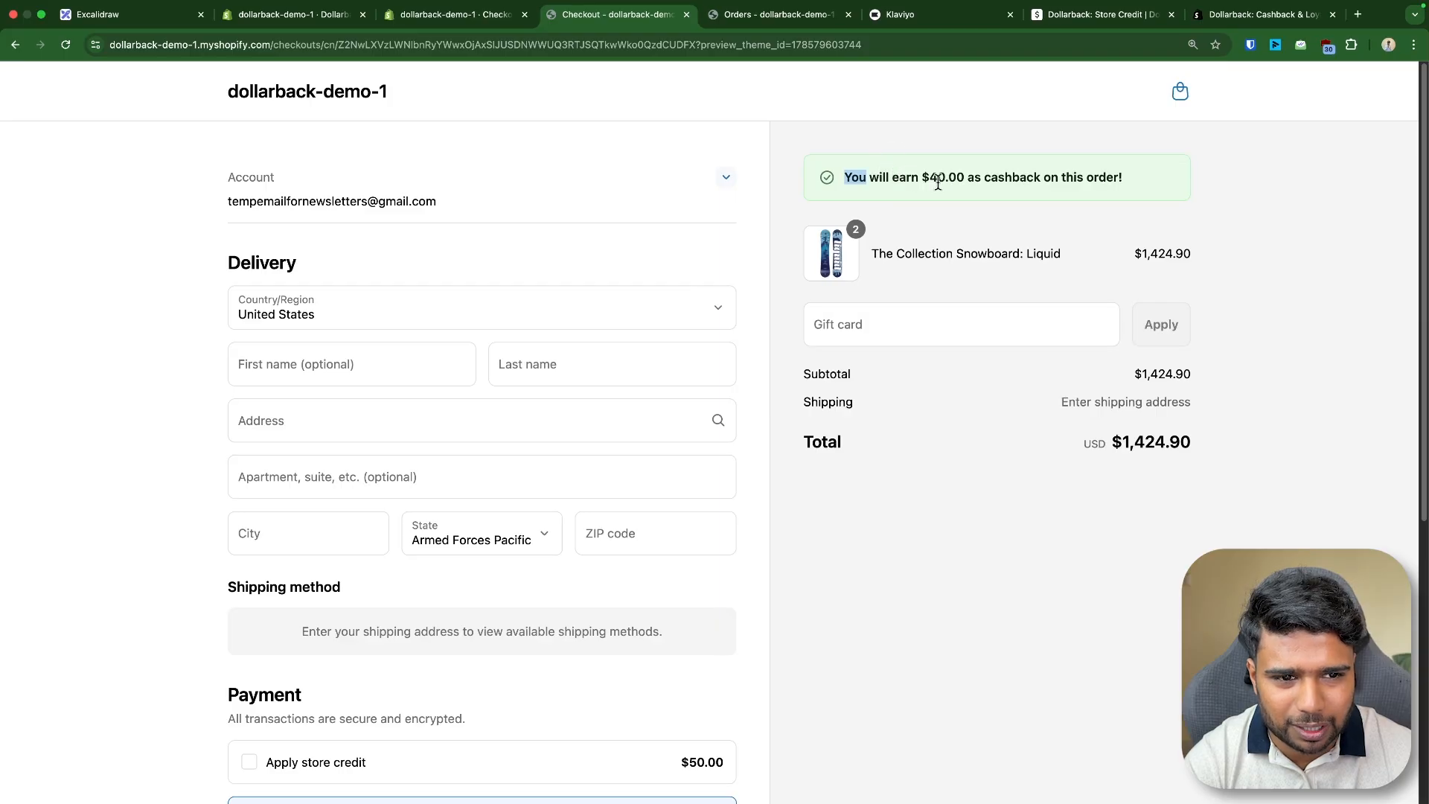
triple_click(937, 181)
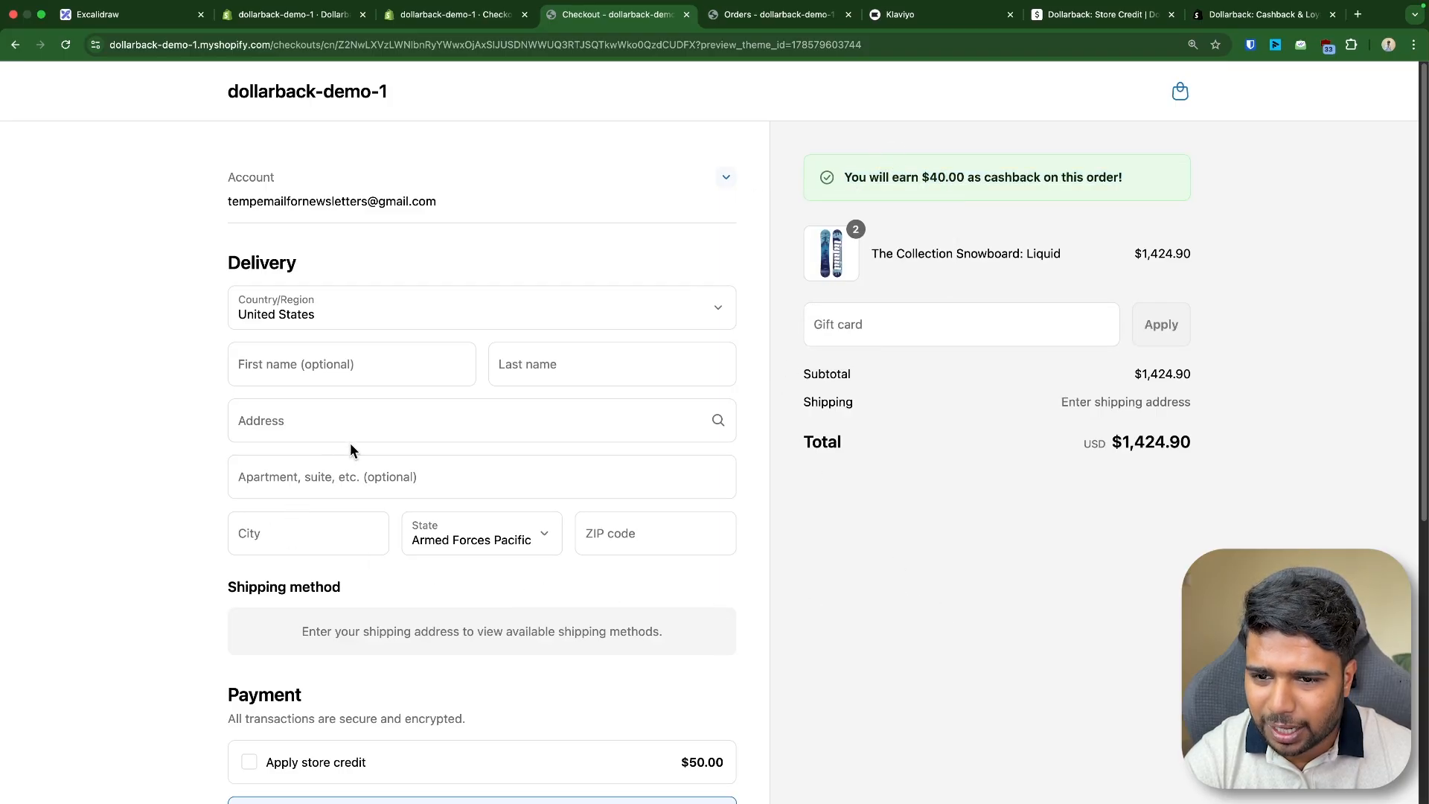
- Fill in the delivery address by picking an address suggestion
scroll(350, 443, down, 2)
click(303, 344)
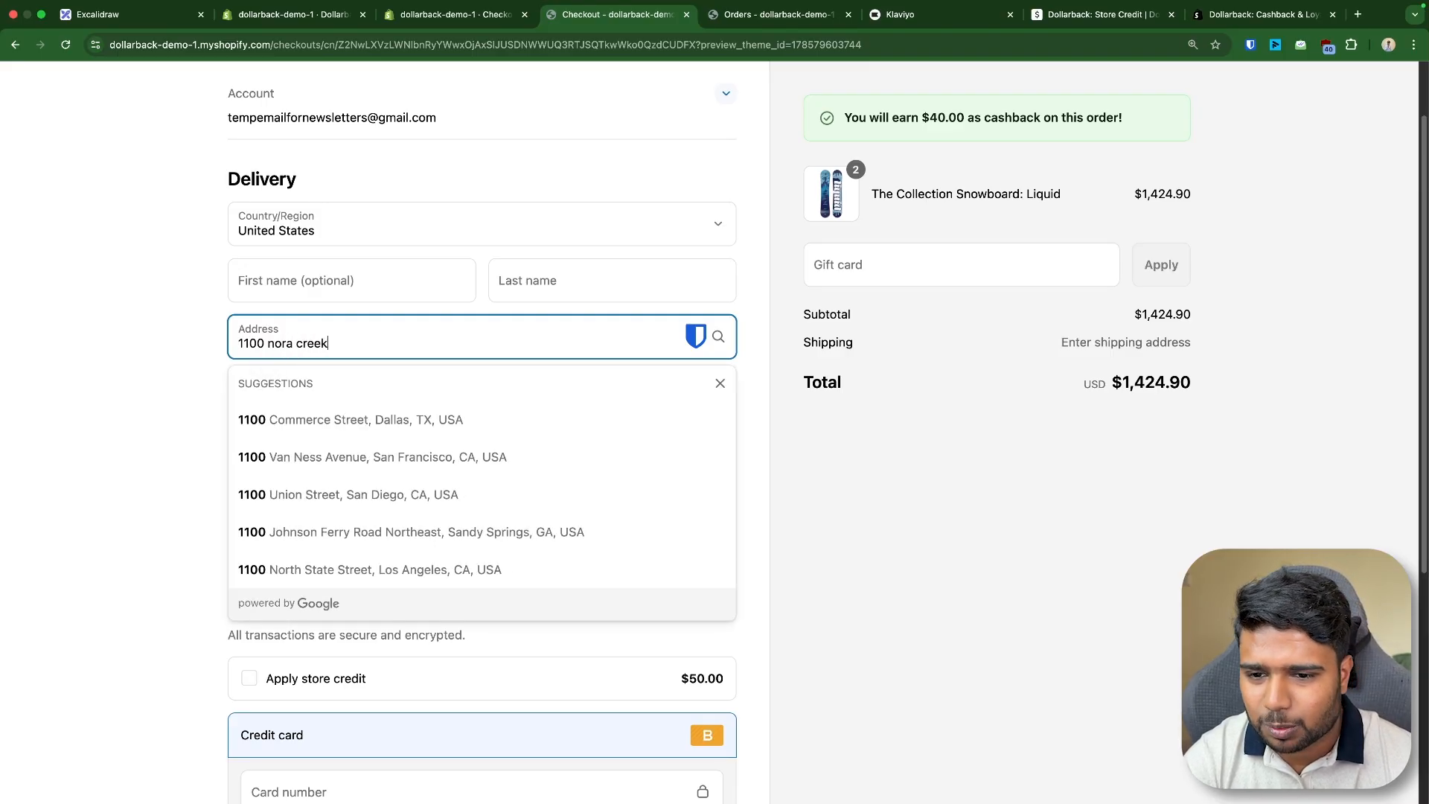
click(332, 408)
scroll(437, 579, down, 5)
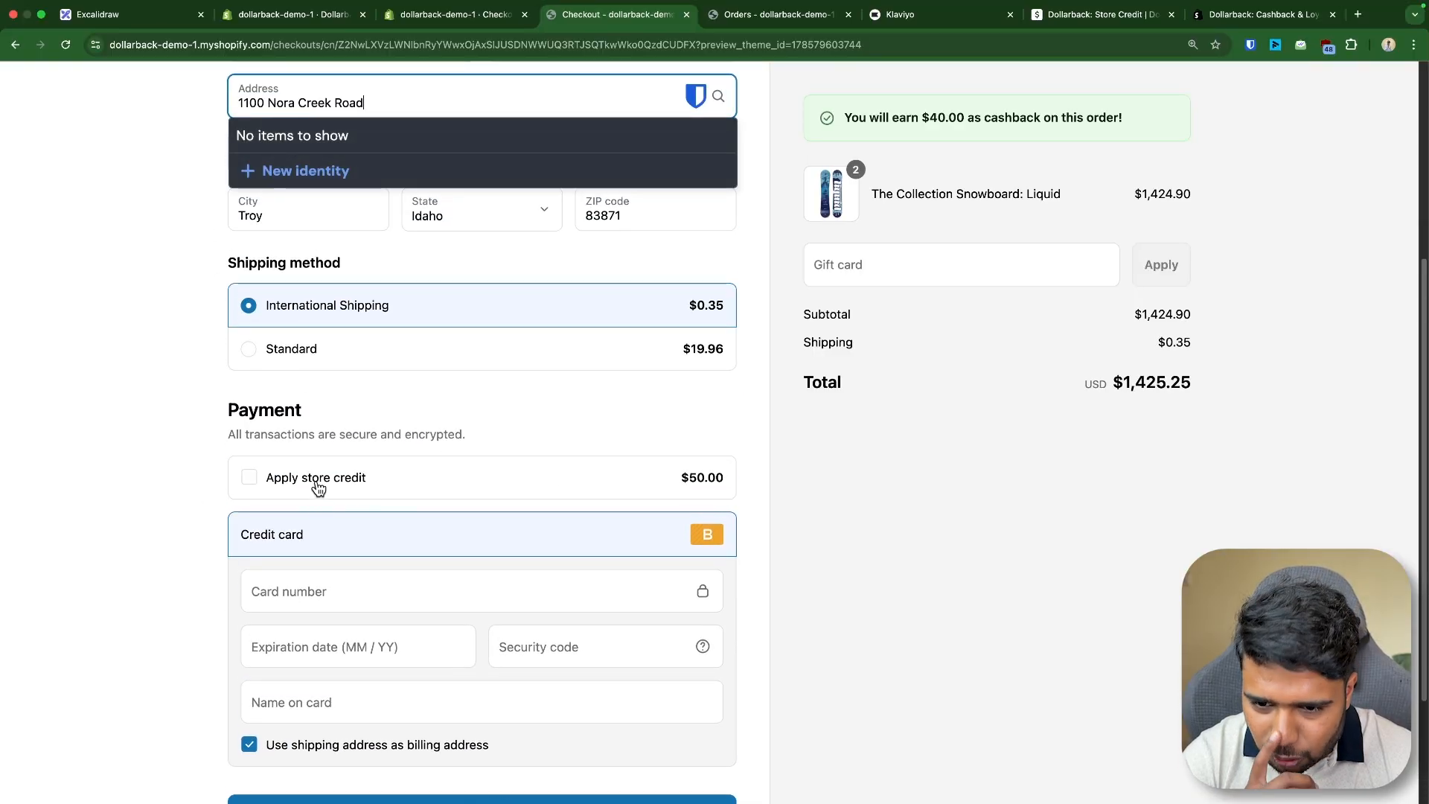
- Enter the test card number, expiry date 03/29, security code and name on card in the payment section
triple_click(331, 438)
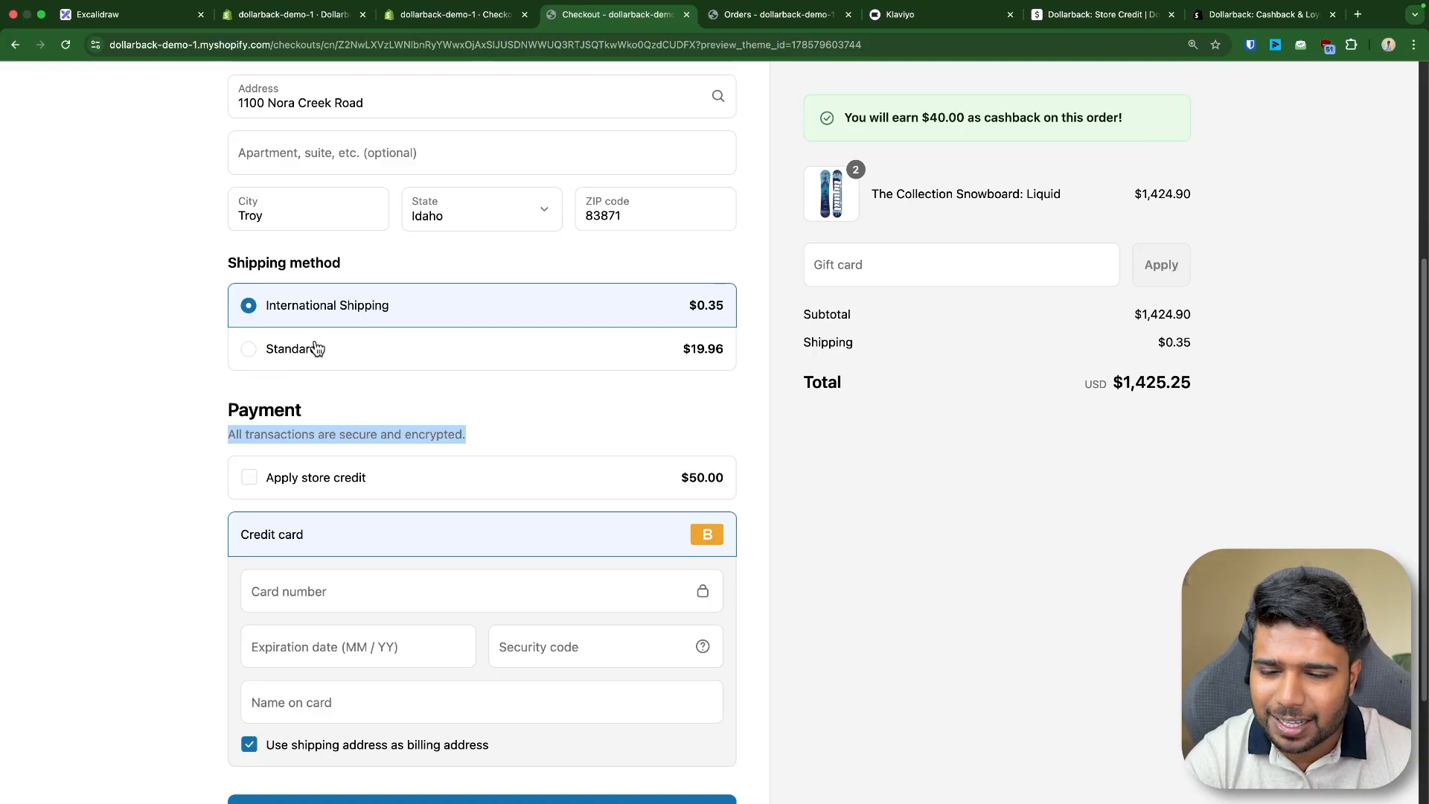
triple_click(247, 260)
scroll(295, 192, down, 3)
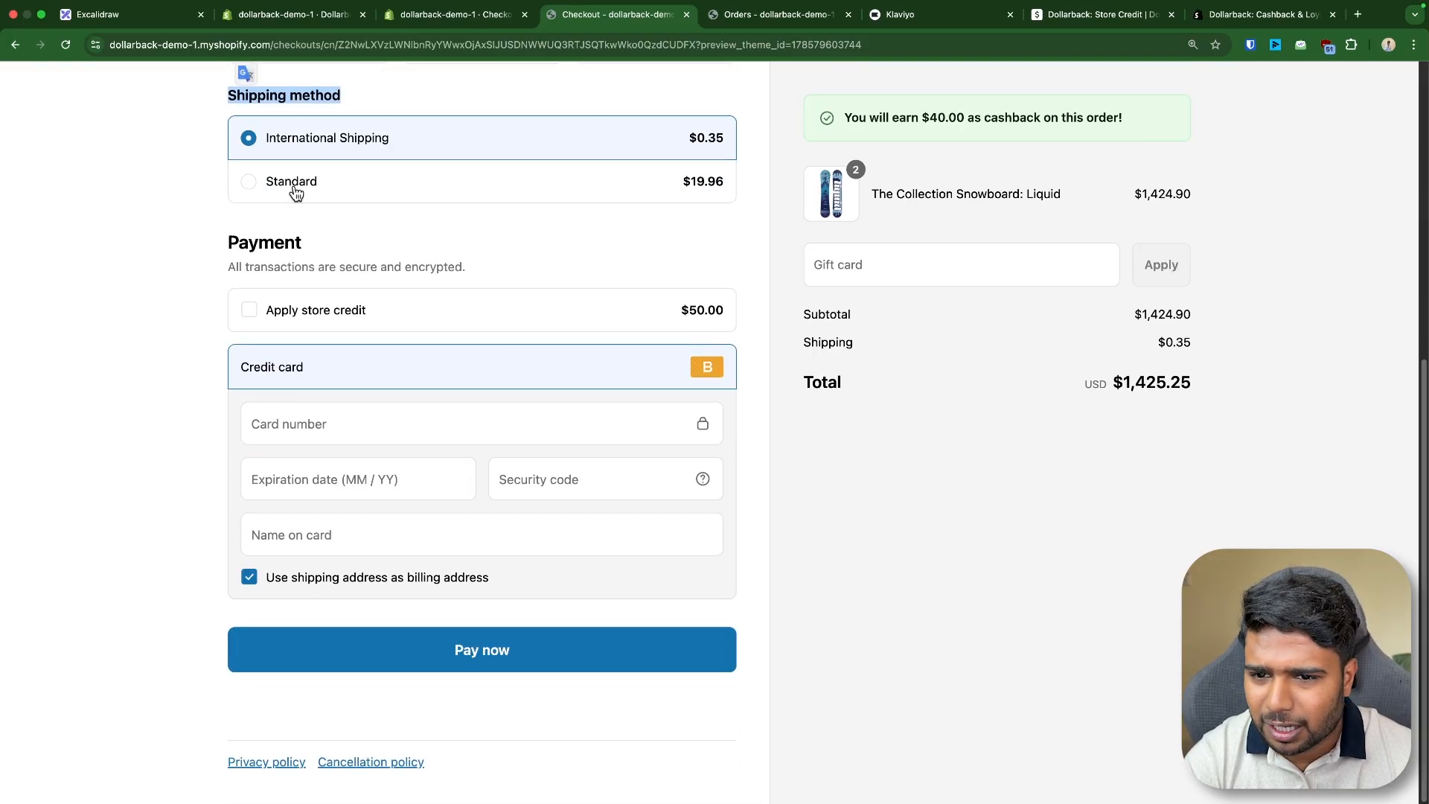
click(316, 424)
text(1)
click(293, 463)
text(0329009)
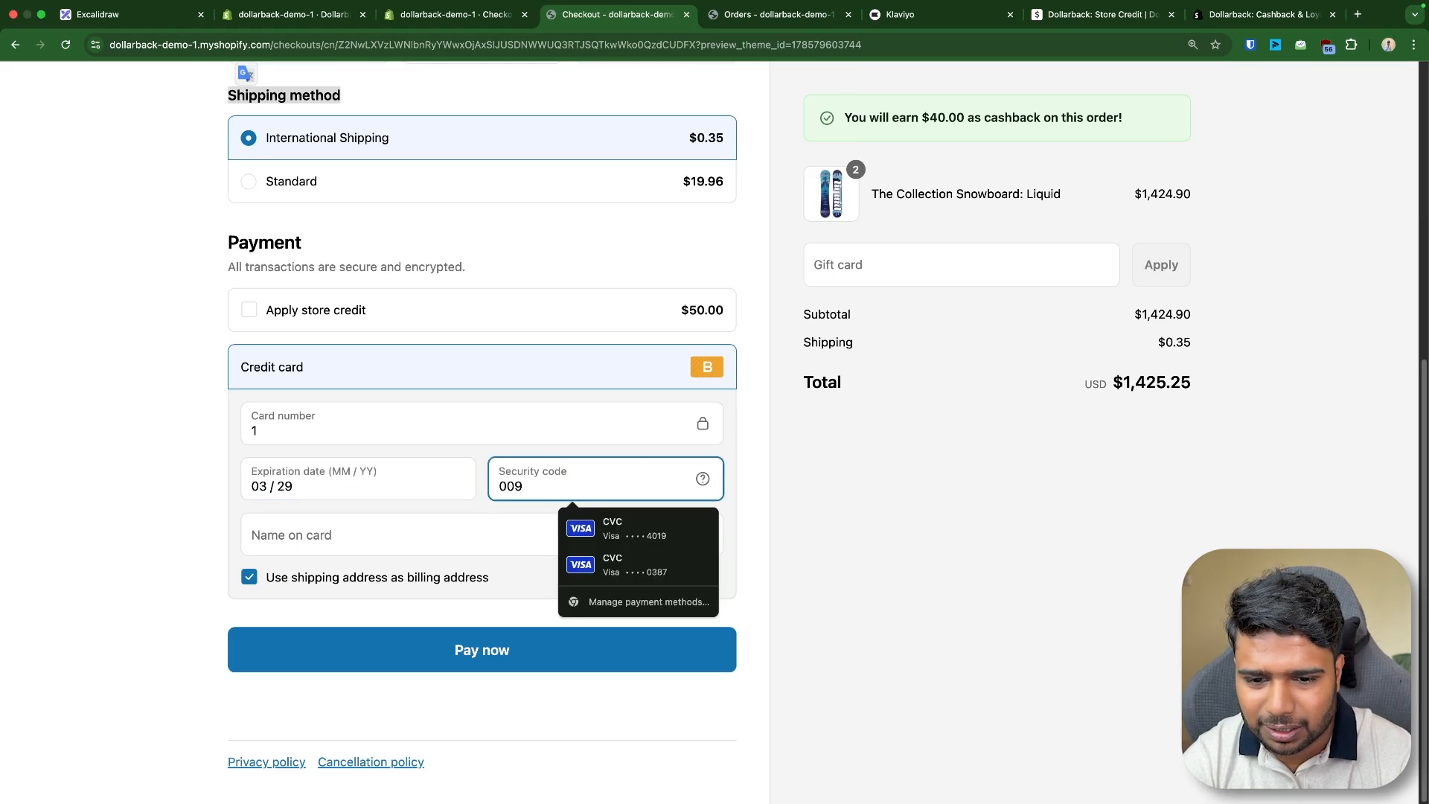
key(Tab)
key(Tab)
text(099)
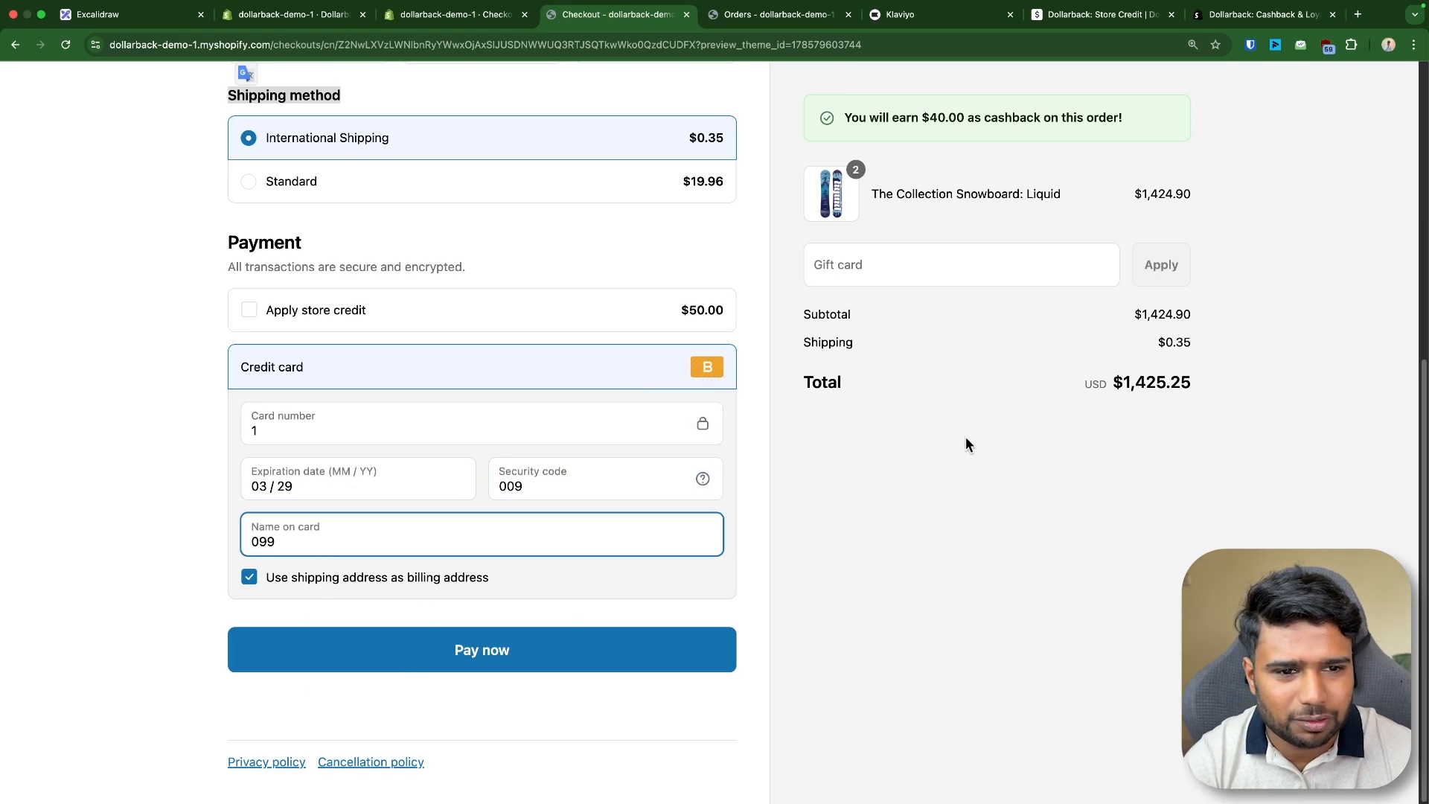
- Fill in the customer's last name from a saved suggestion and pay to place the test order
click(968, 441)
scroll(984, 342, up, 3)
triple_click(953, 117)
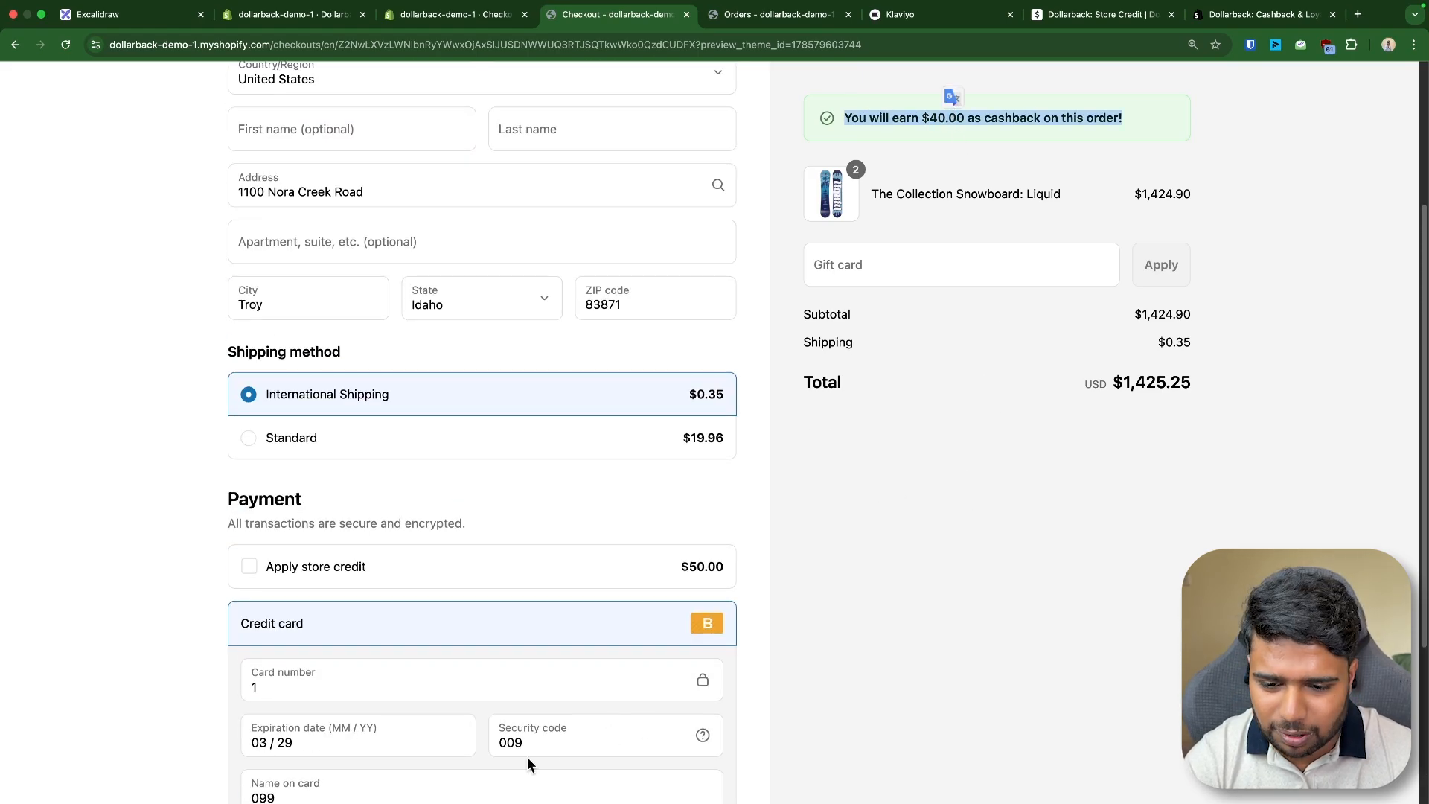
scroll(521, 744, down, 3)
click(479, 663)
click(536, 133)
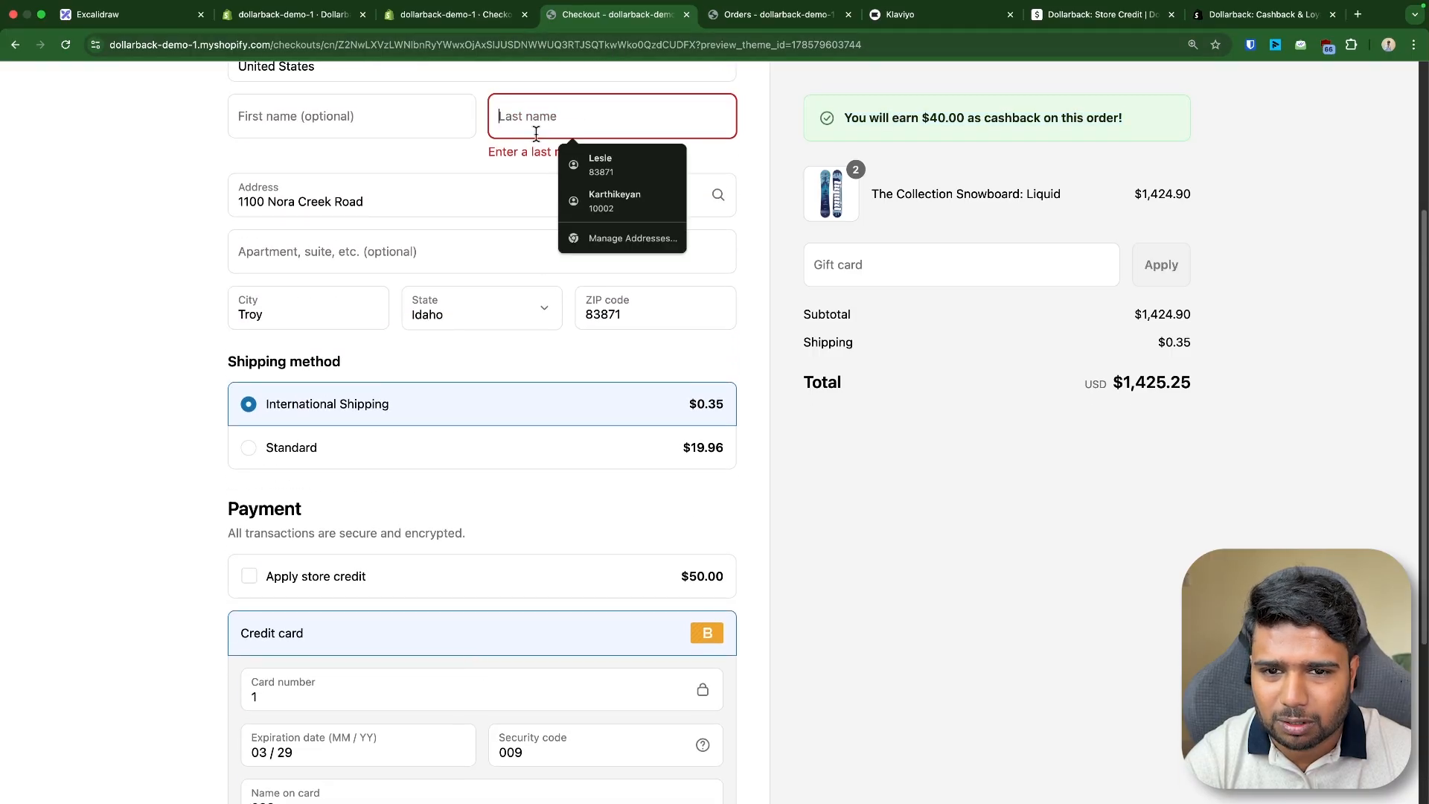
text(Lesle)
click(883, 438)
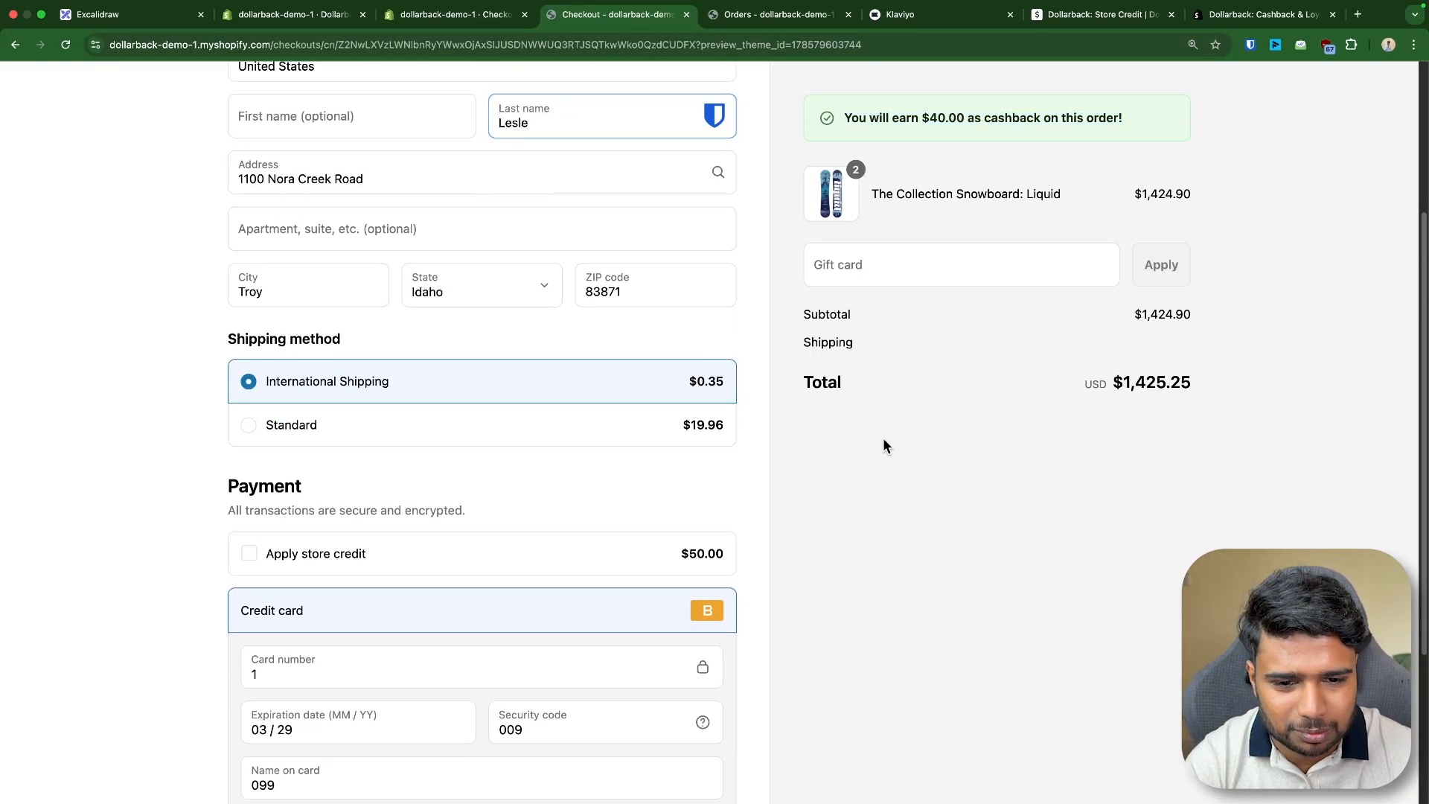
scroll(882, 438, down, 3)
scroll(919, 327, up, 6)
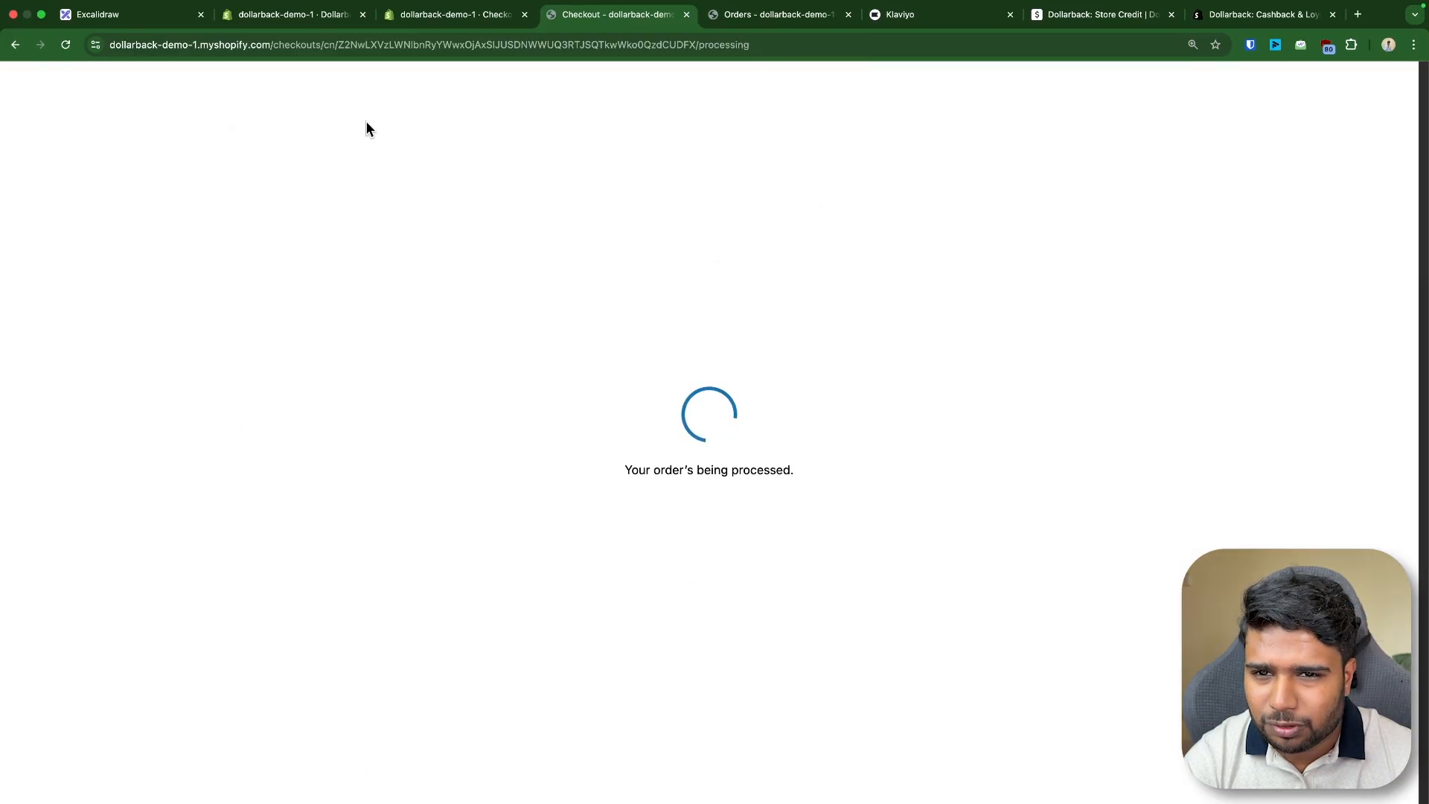
- Open the test customer's record in the Shopify admin and review the store credit entries in the timeline
click(301, 16)
click(451, 17)
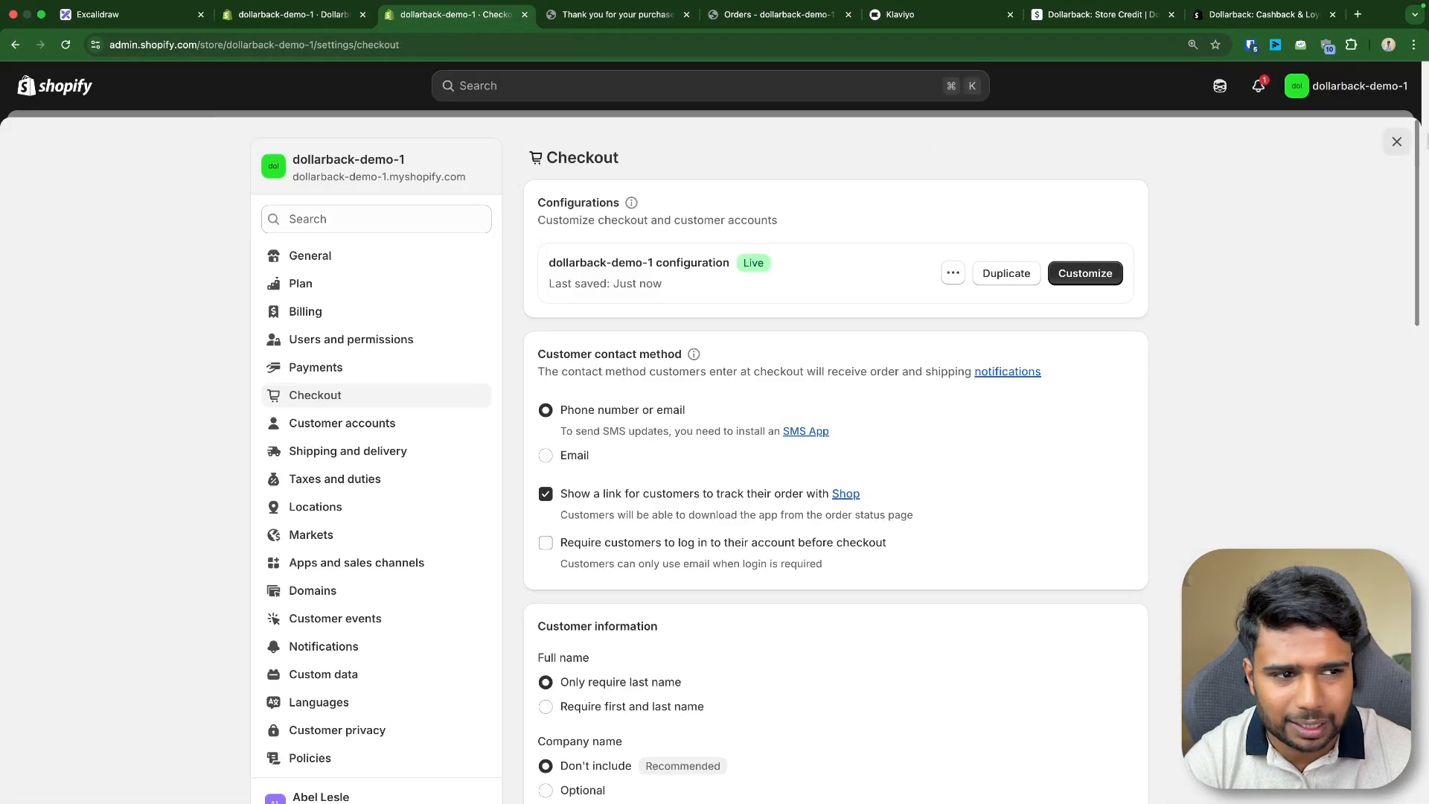
key(Escape)
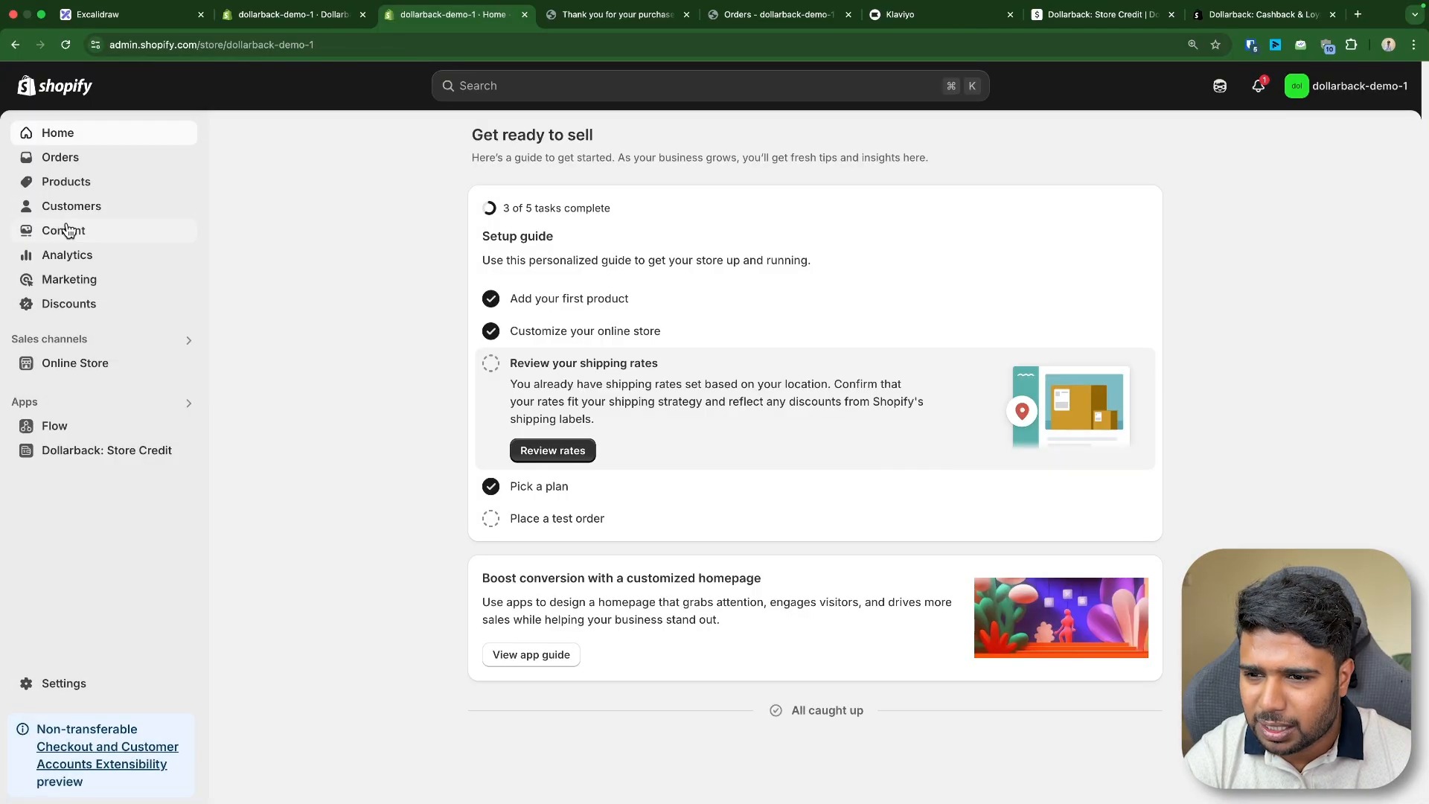
click(81, 208)
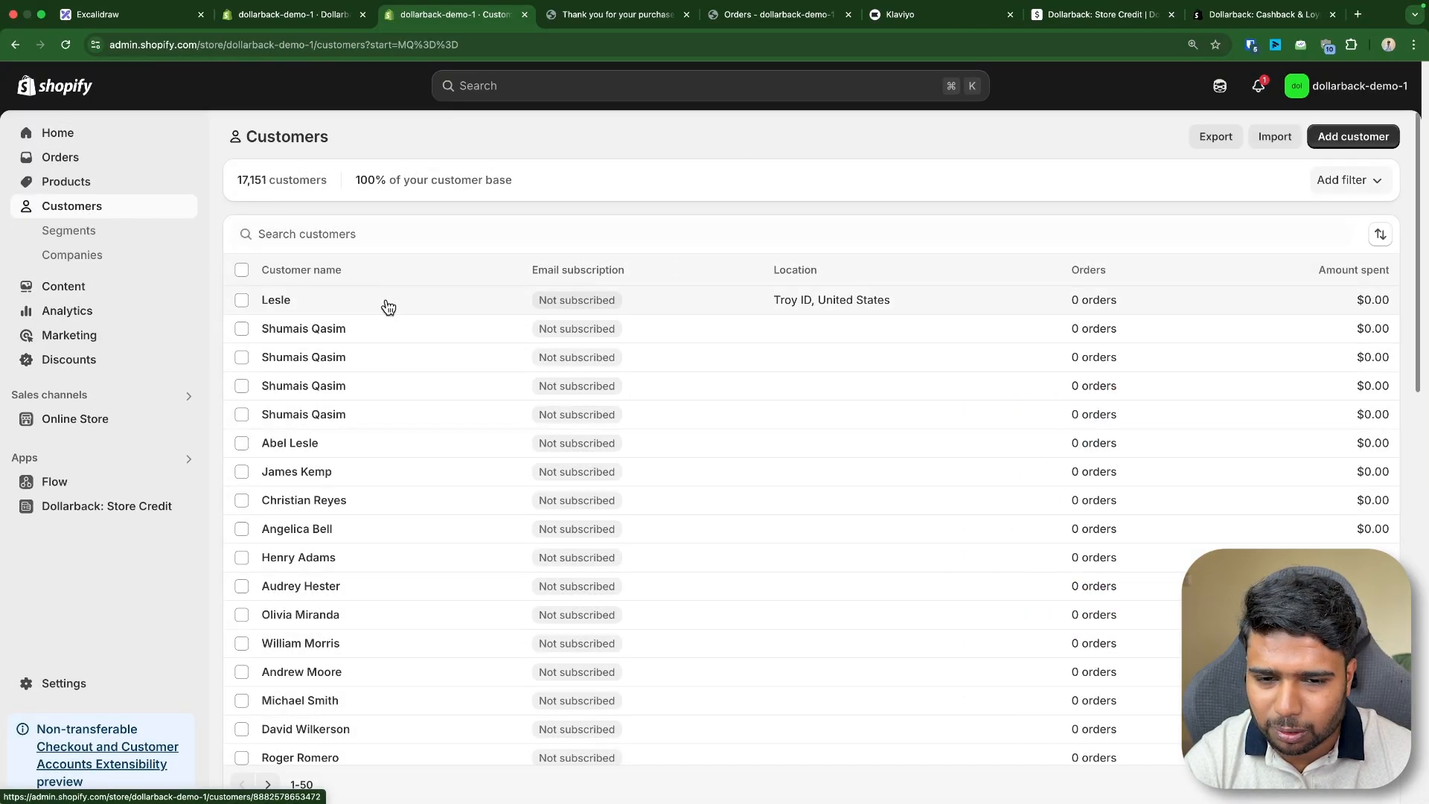
click(344, 311)
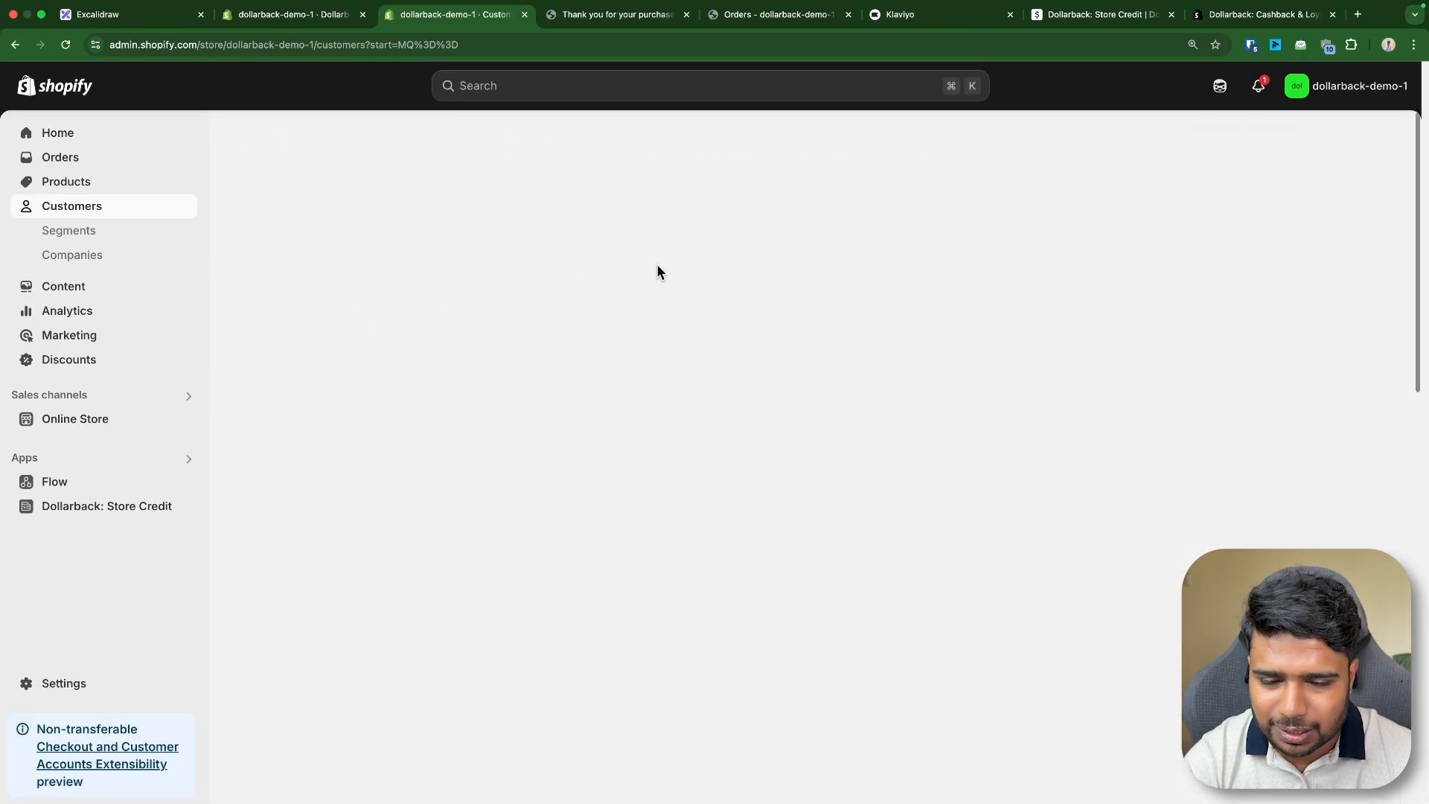
click(609, 14)
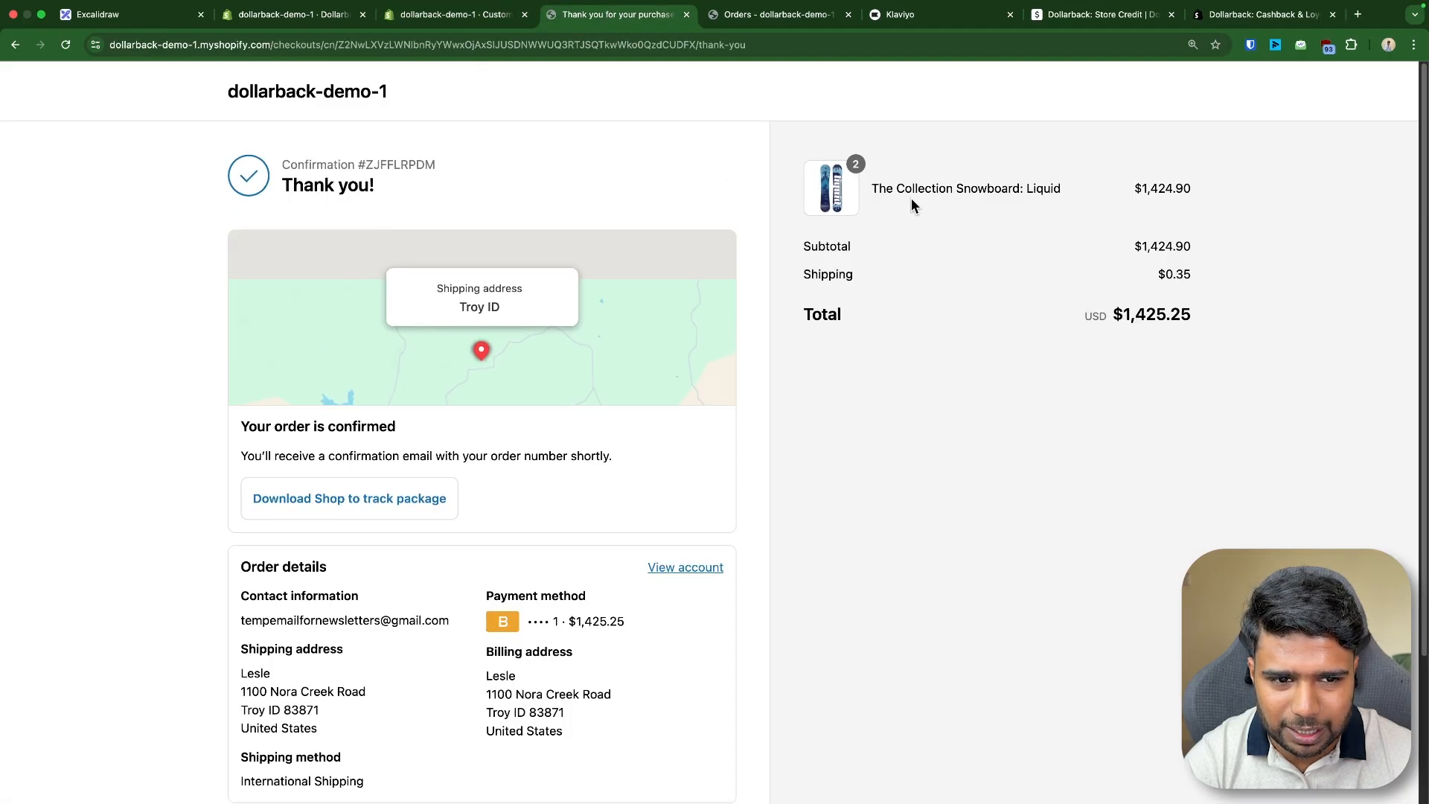
click(440, 13)
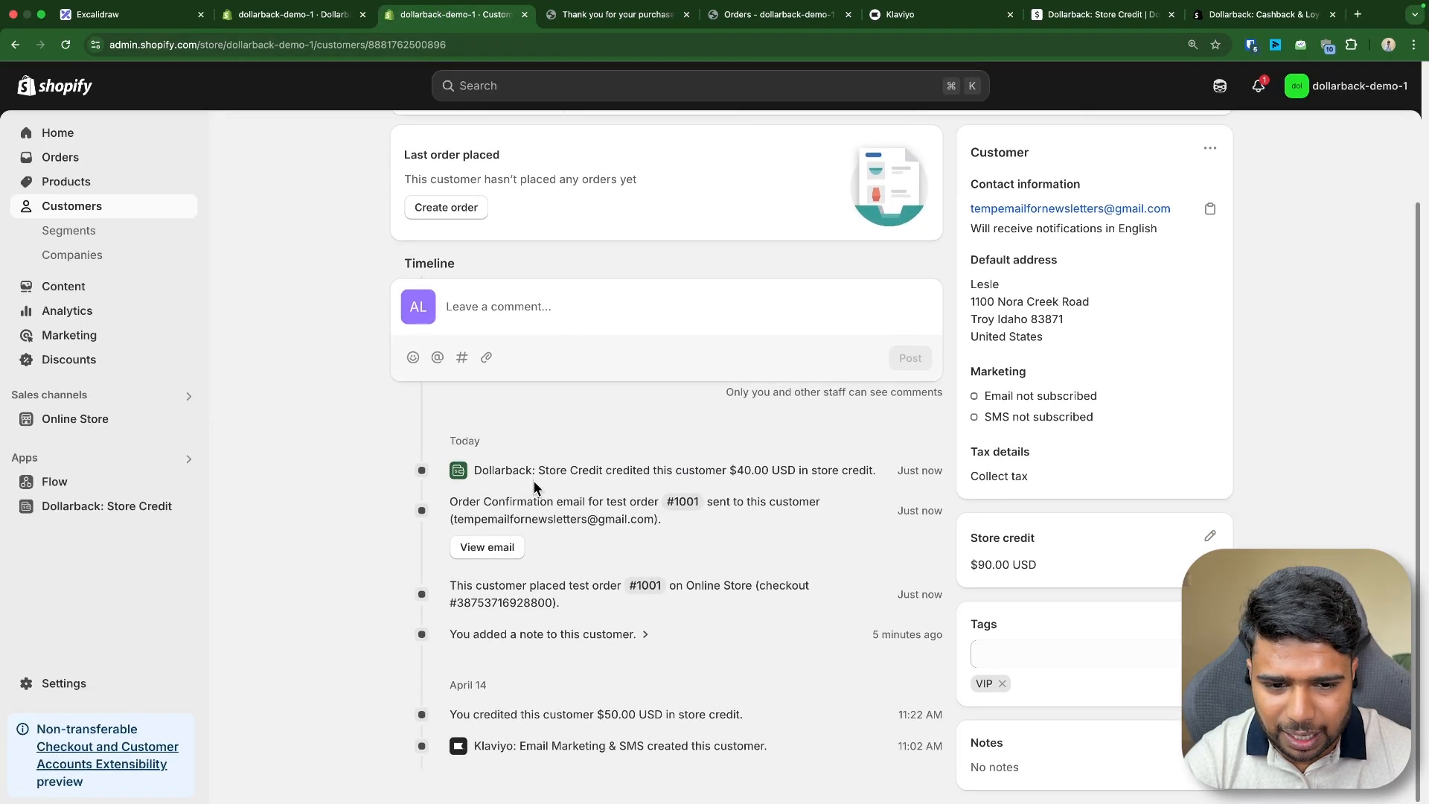
drag(476, 472, 893, 474)
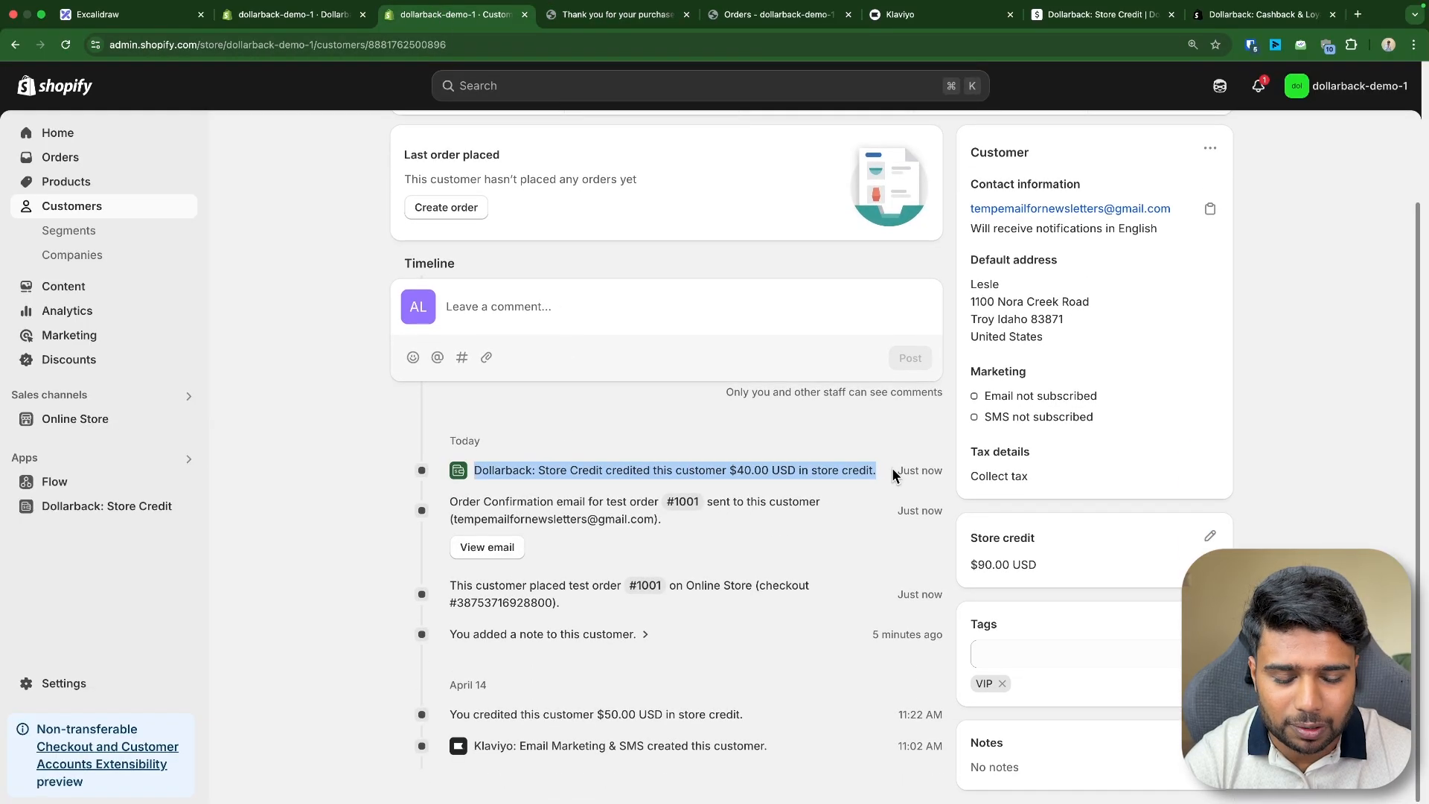
- Open the Dollarback Settings page and set When to Give Cashback to Orders Paid
click(342, 24)
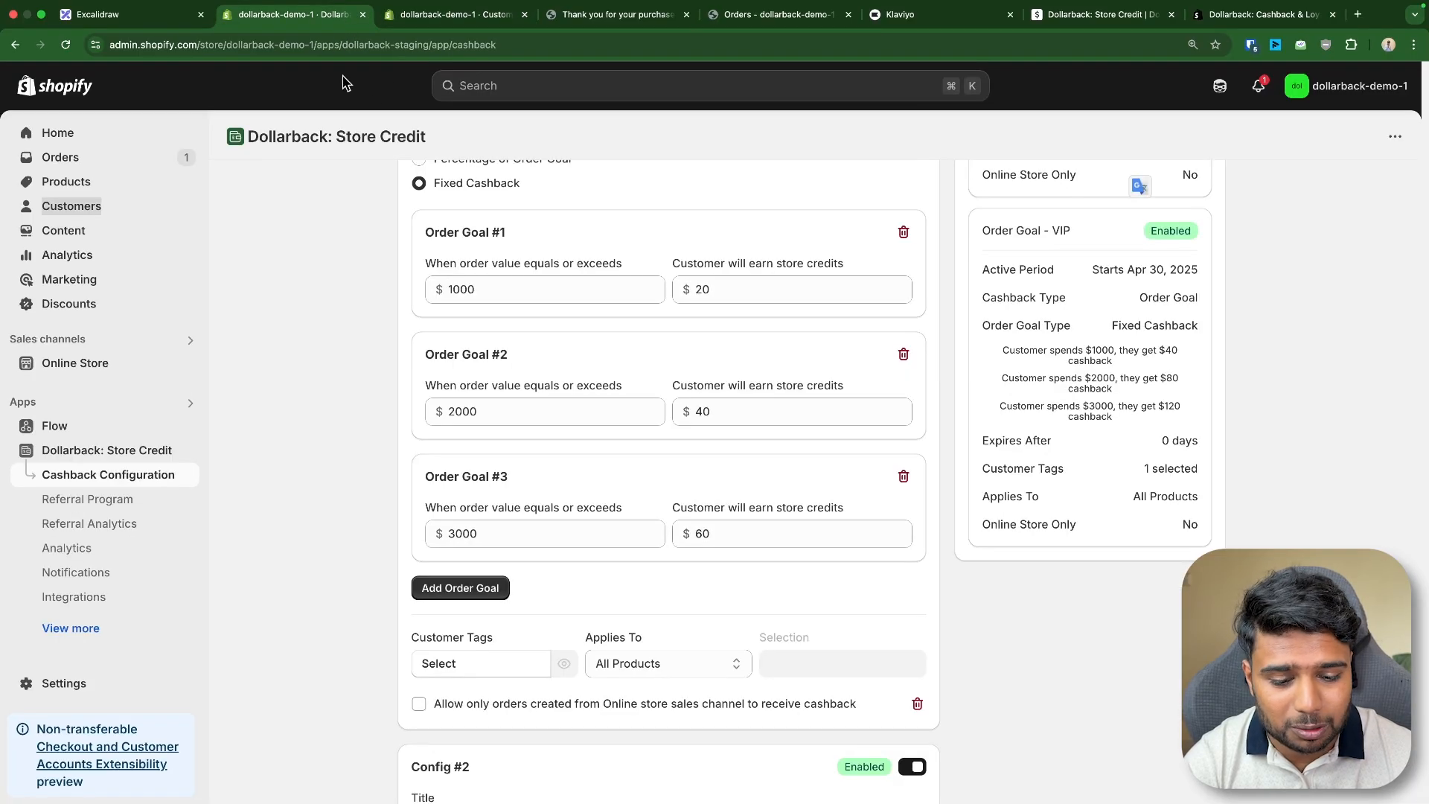
click(107, 617)
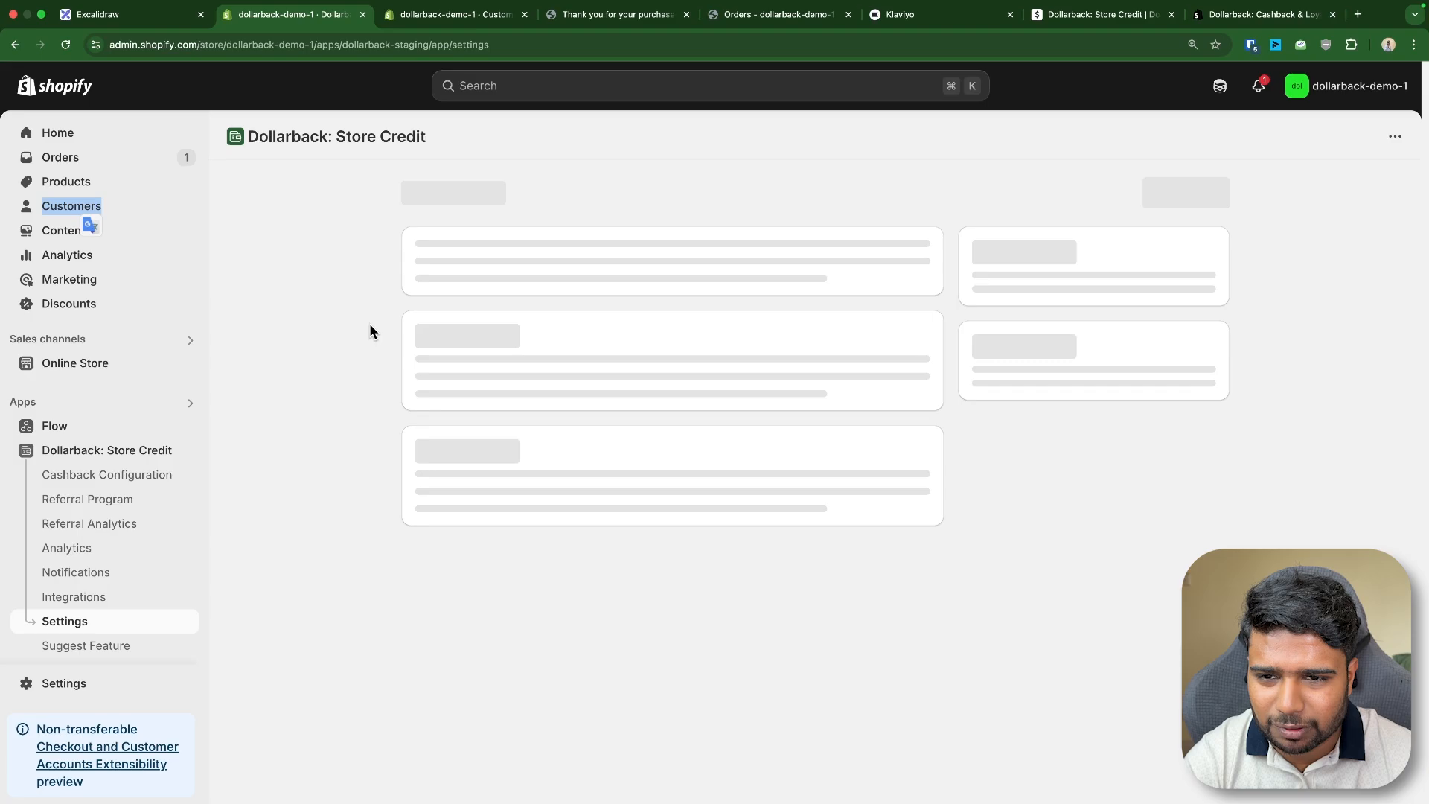
scroll(349, 342, down, 3)
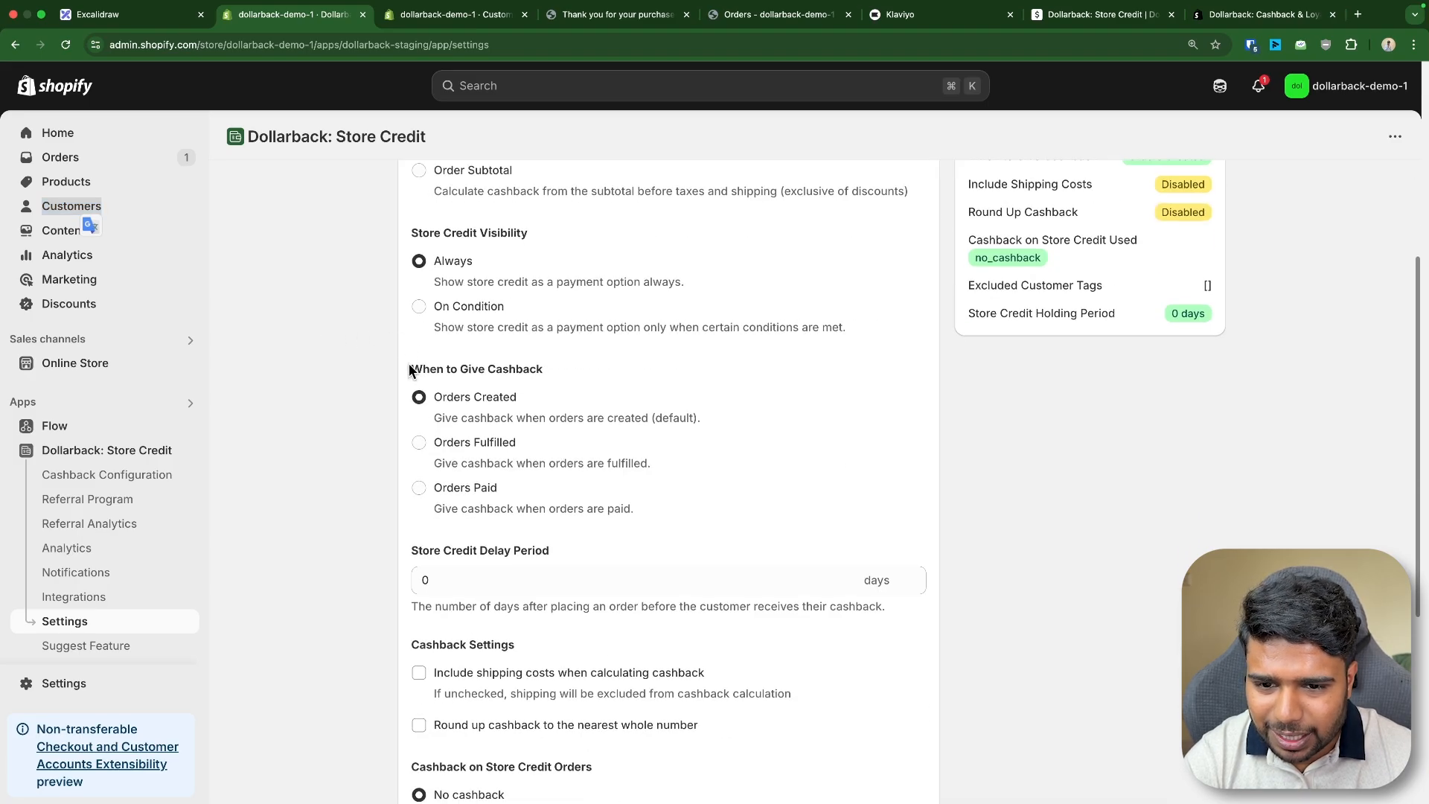
drag(410, 370, 584, 374)
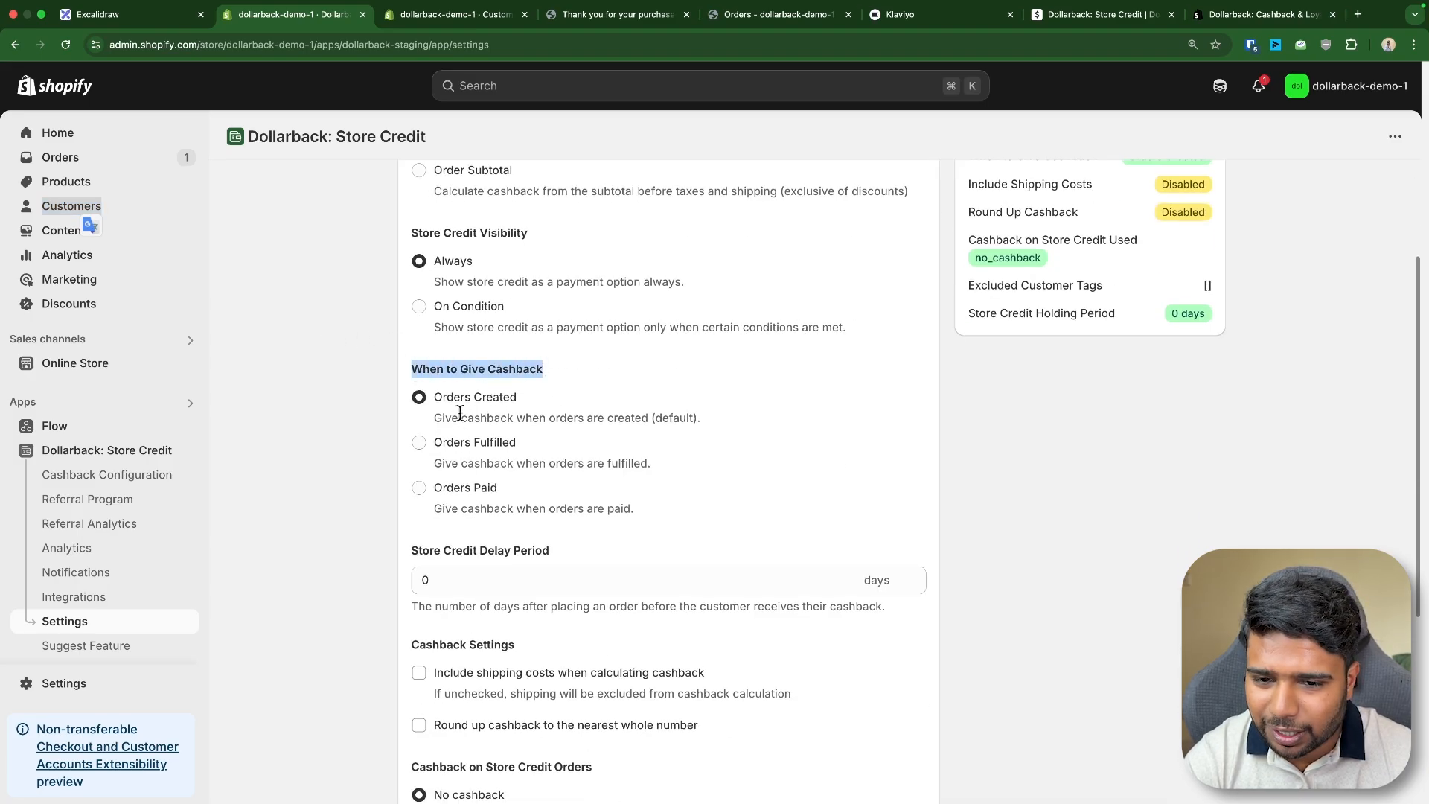
drag(433, 396, 547, 401)
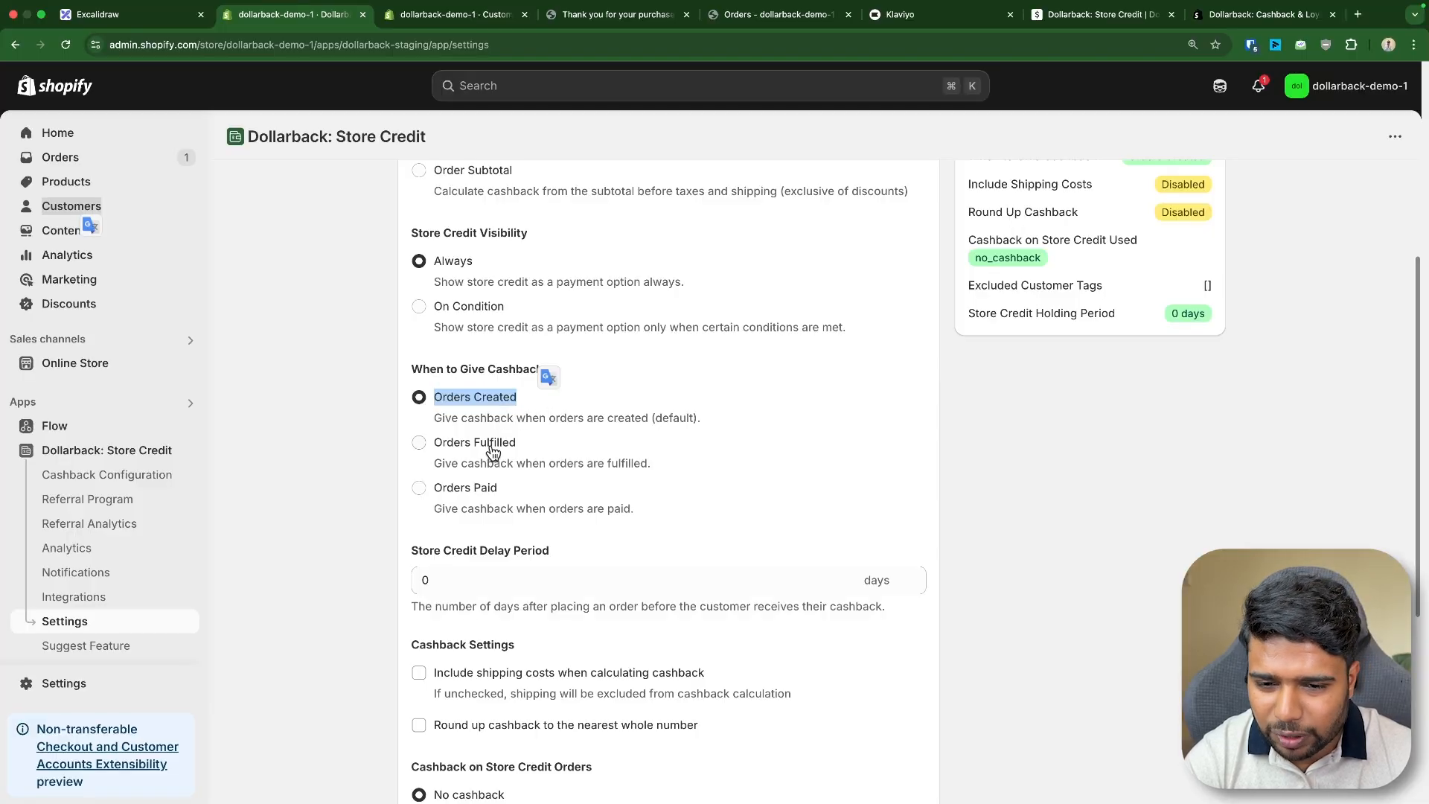
click(478, 487)
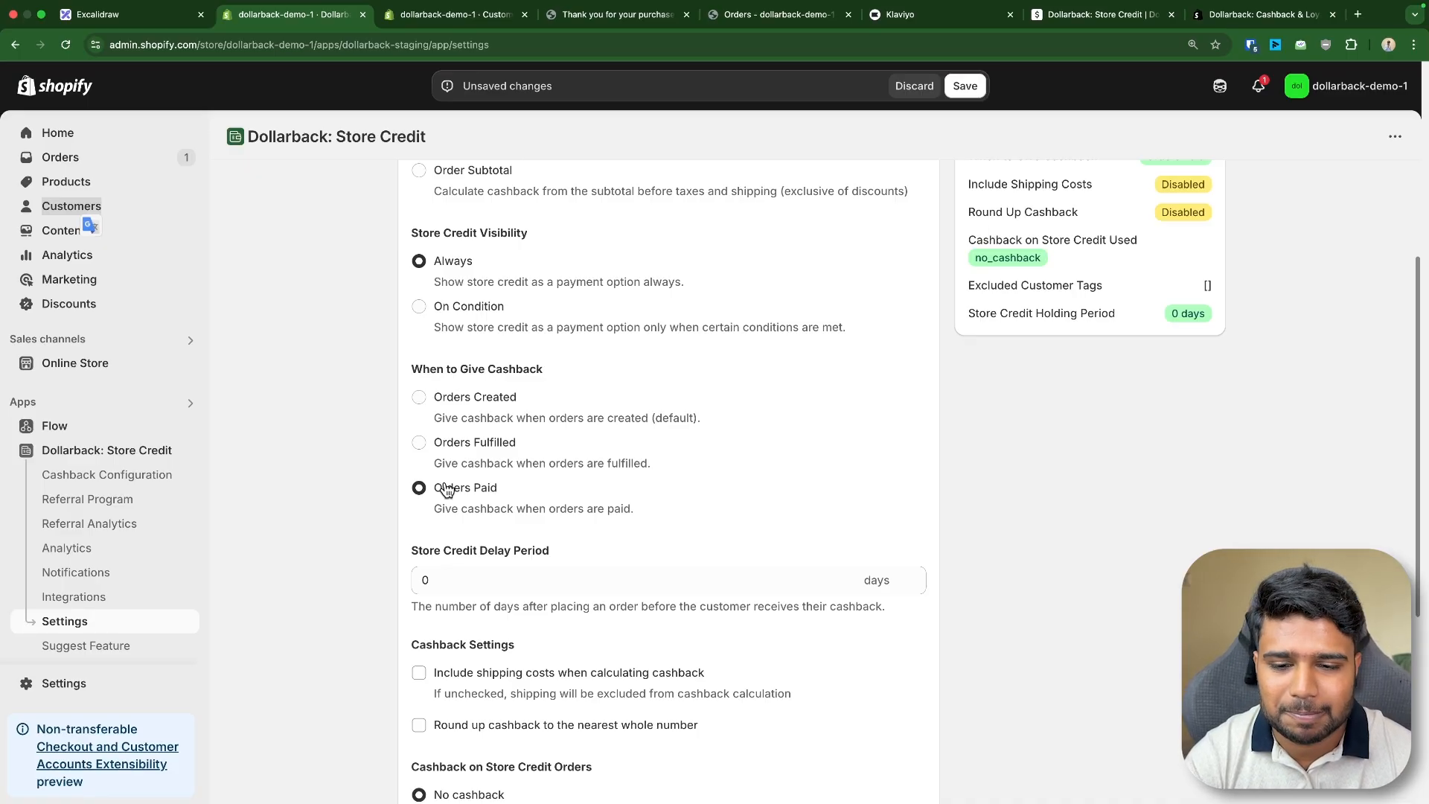
- Step the Store Credit Delay Period up to 2 days and back down to 0
drag(412, 369, 628, 521)
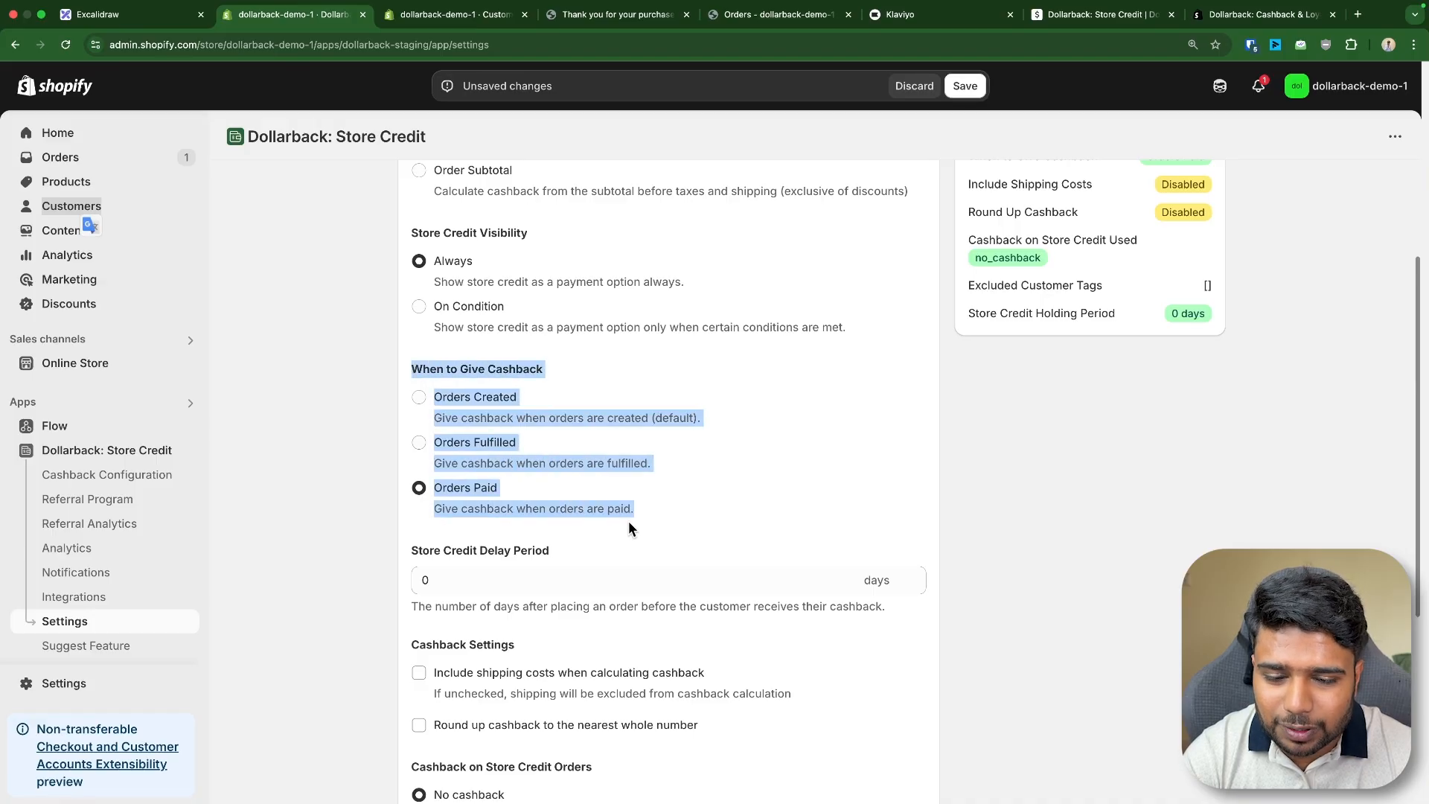
click(609, 537)
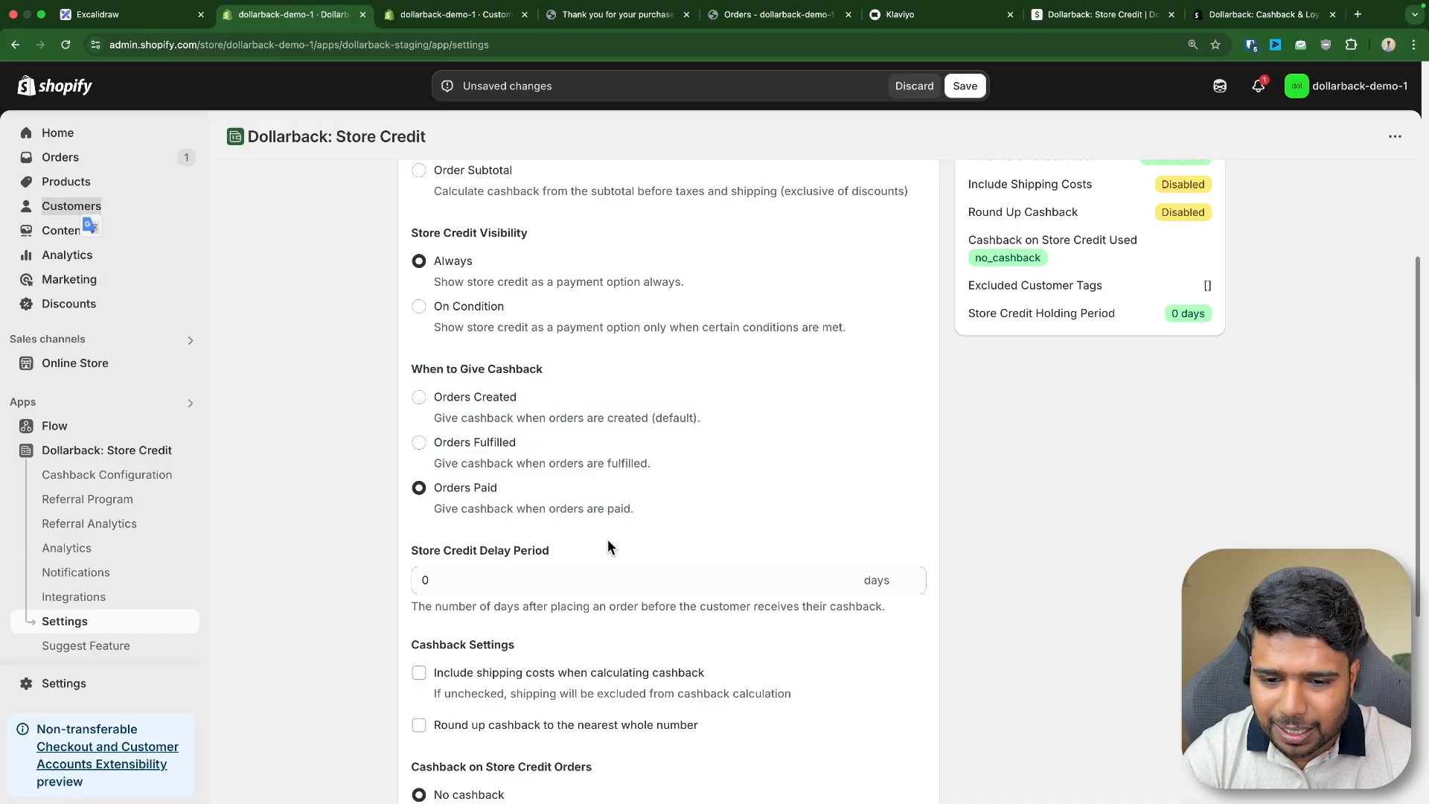
triple_click(428, 554)
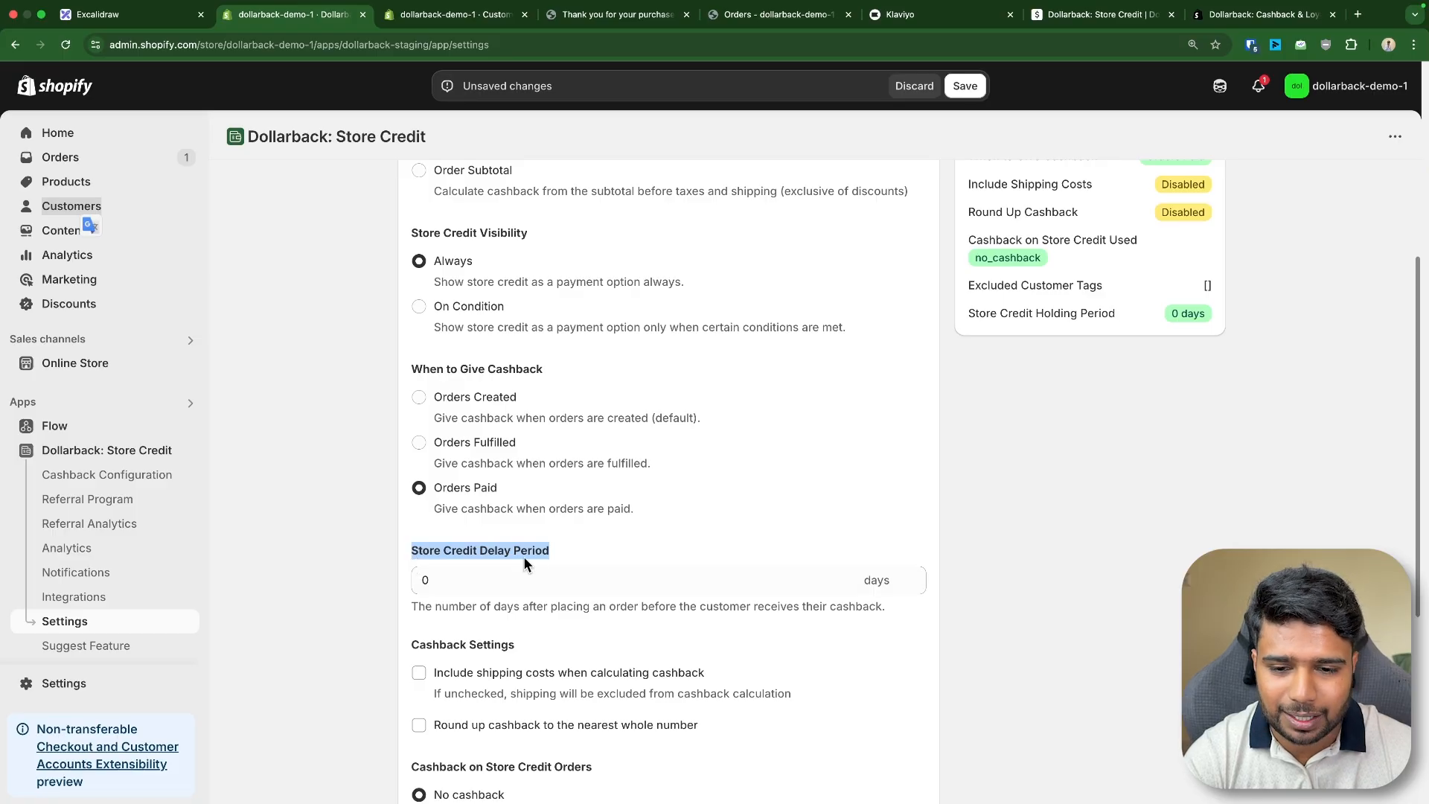
click(447, 580)
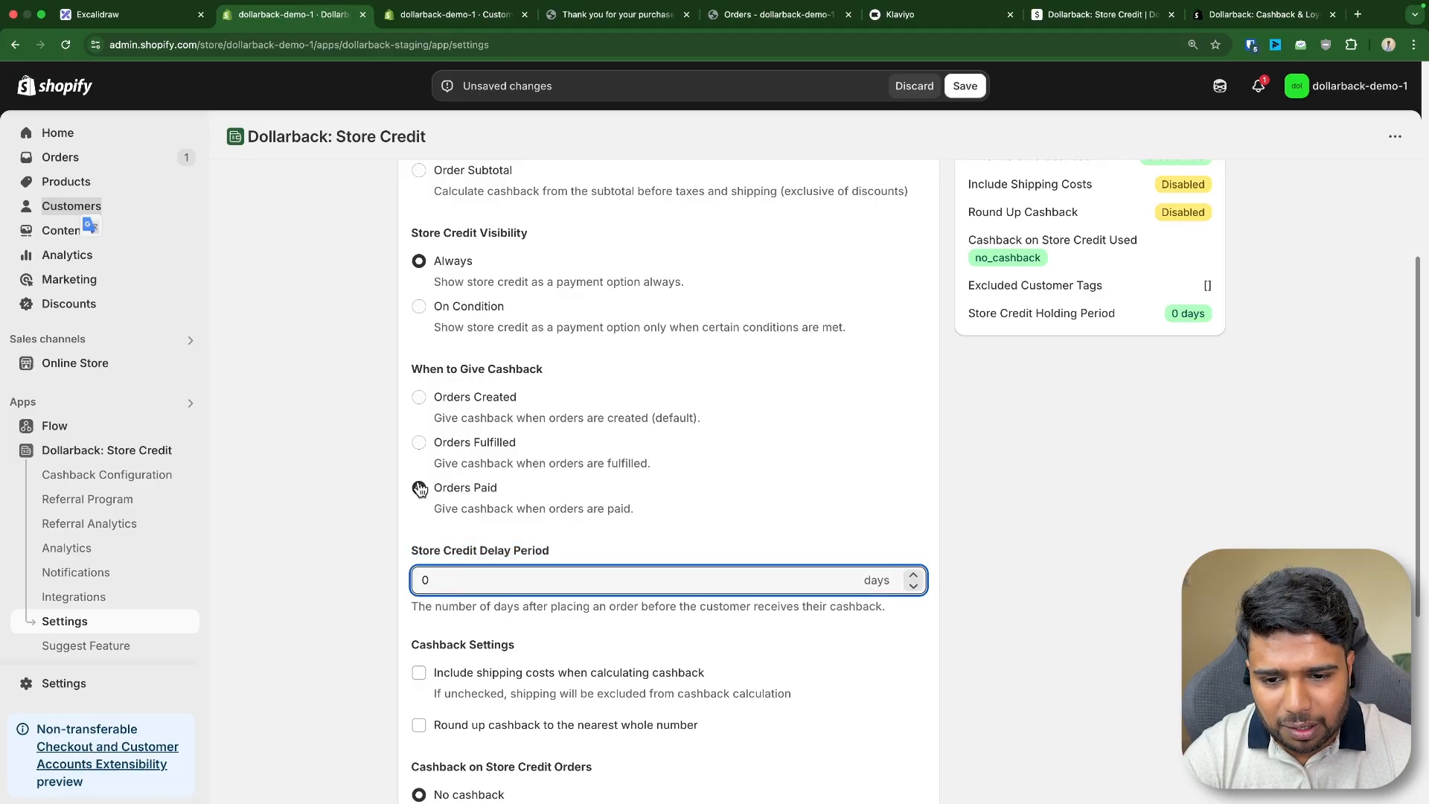
click(432, 492)
drag(434, 493, 512, 486)
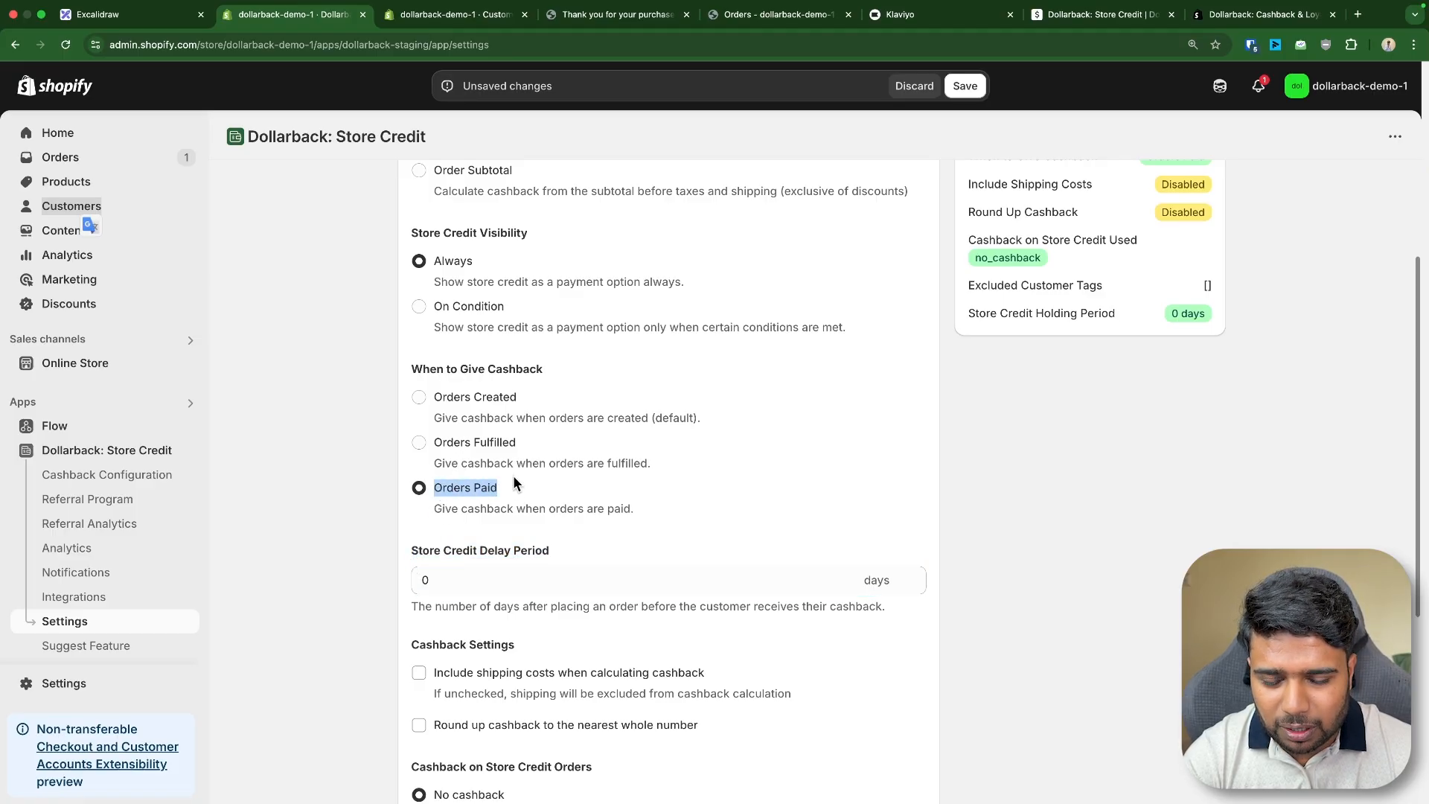
double_click(420, 583)
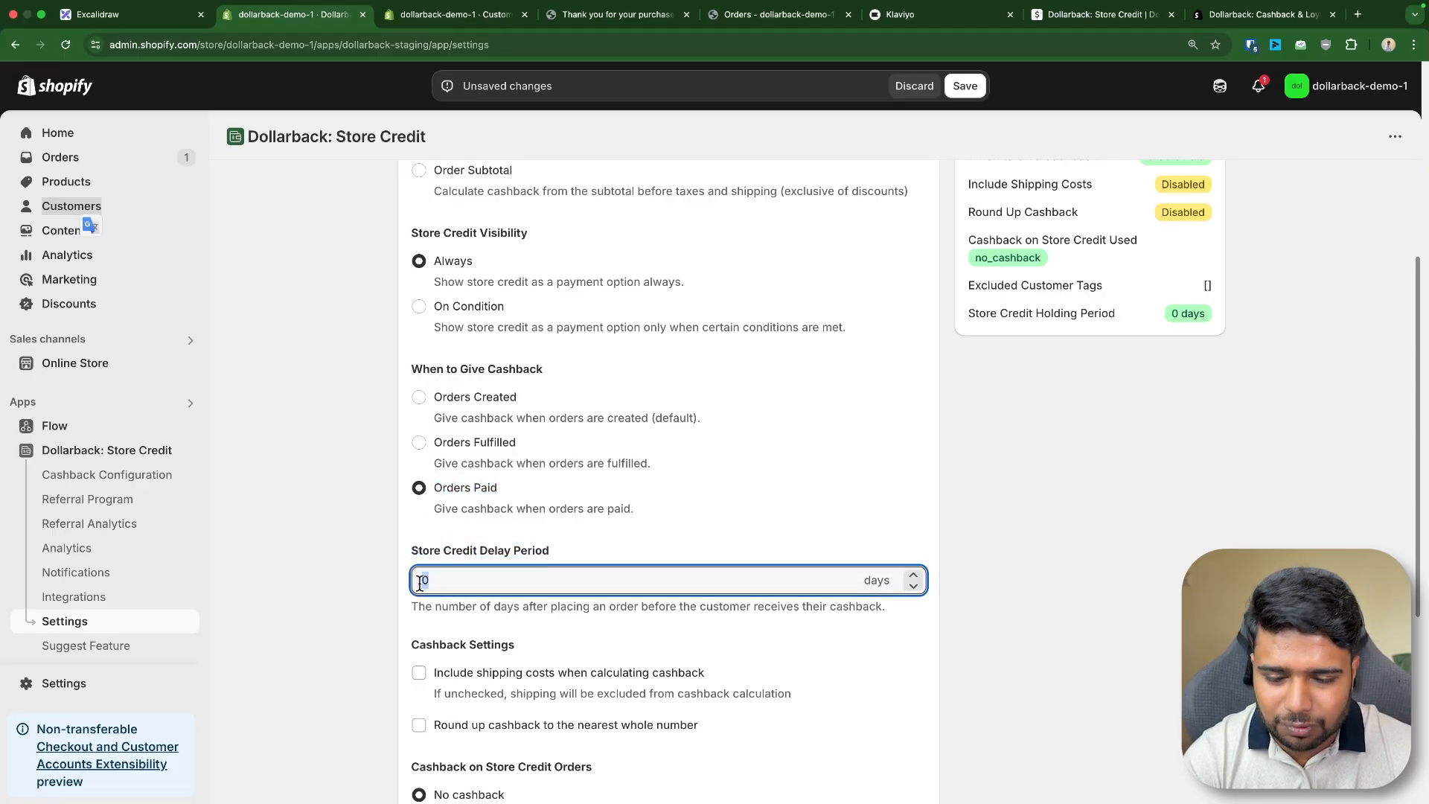
click(913, 576)
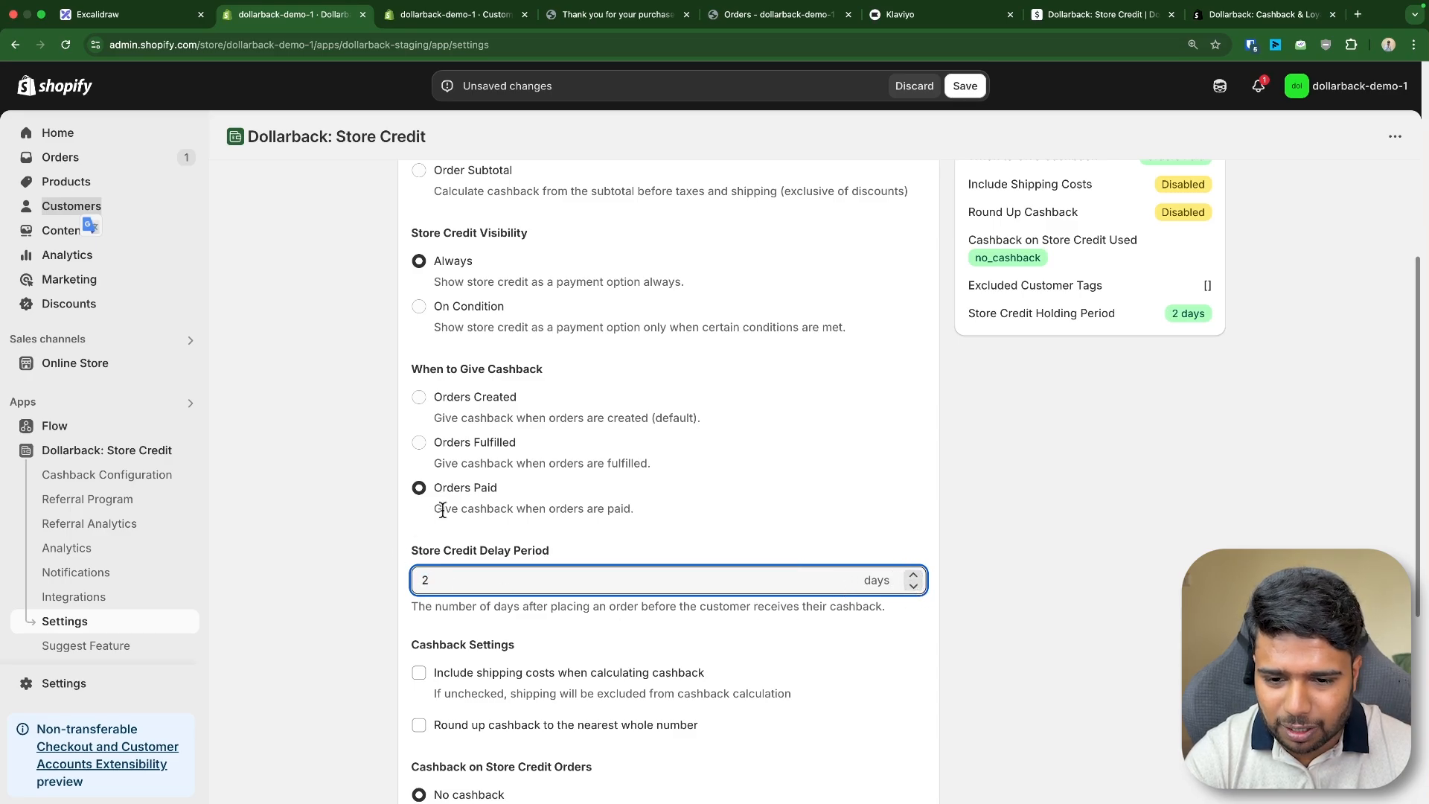
triple_click(494, 509)
click(566, 608)
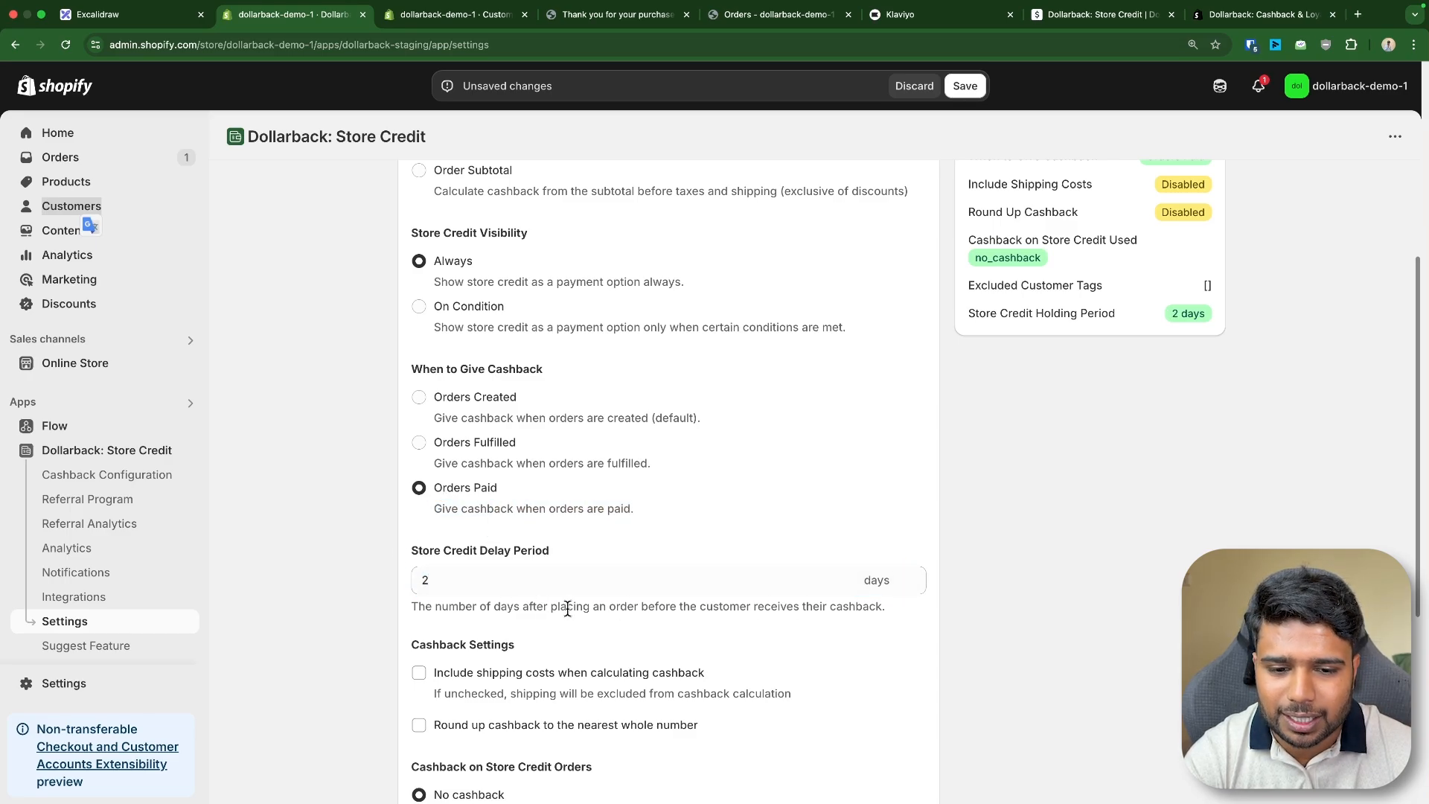
triple_click(566, 608)
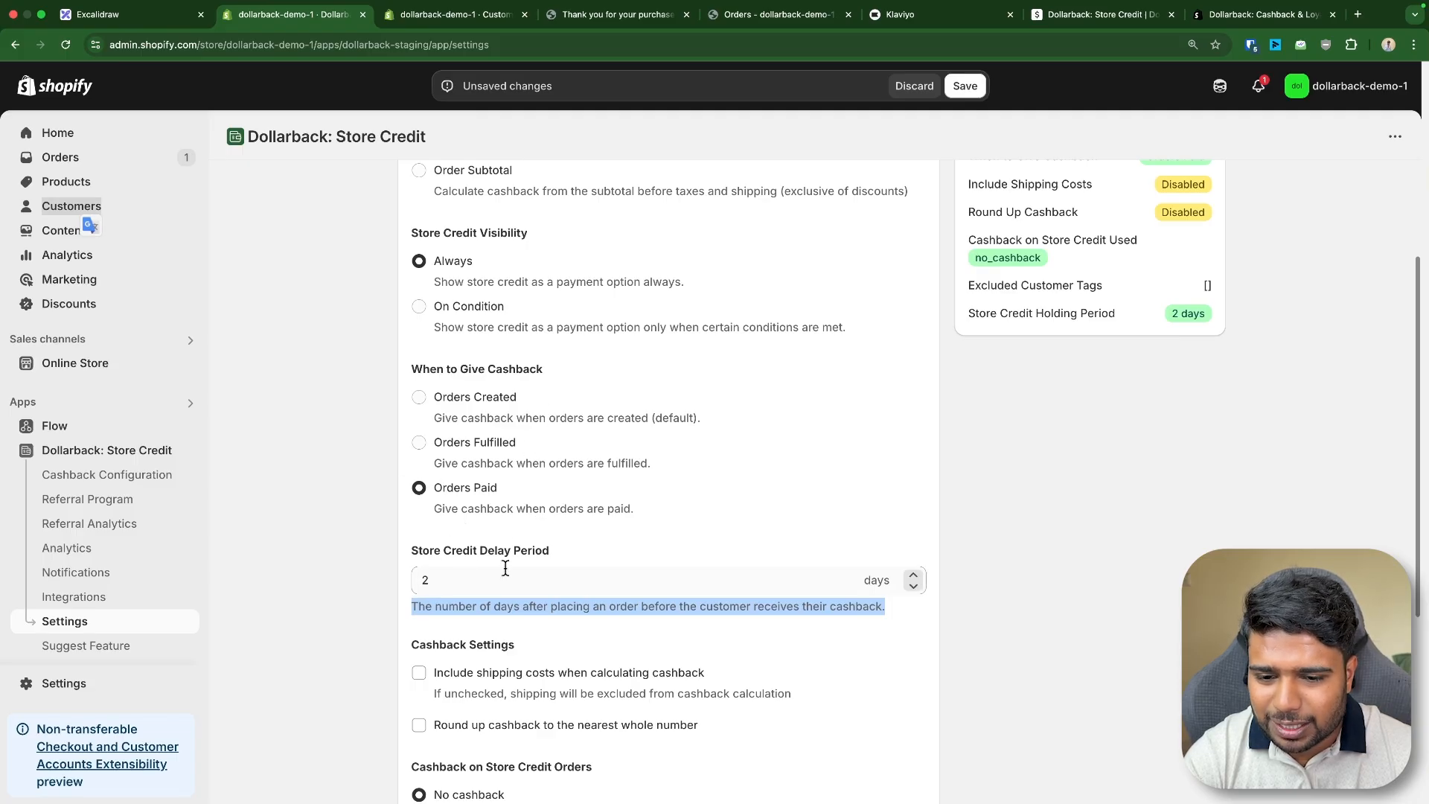
click(913, 585)
click(913, 585)
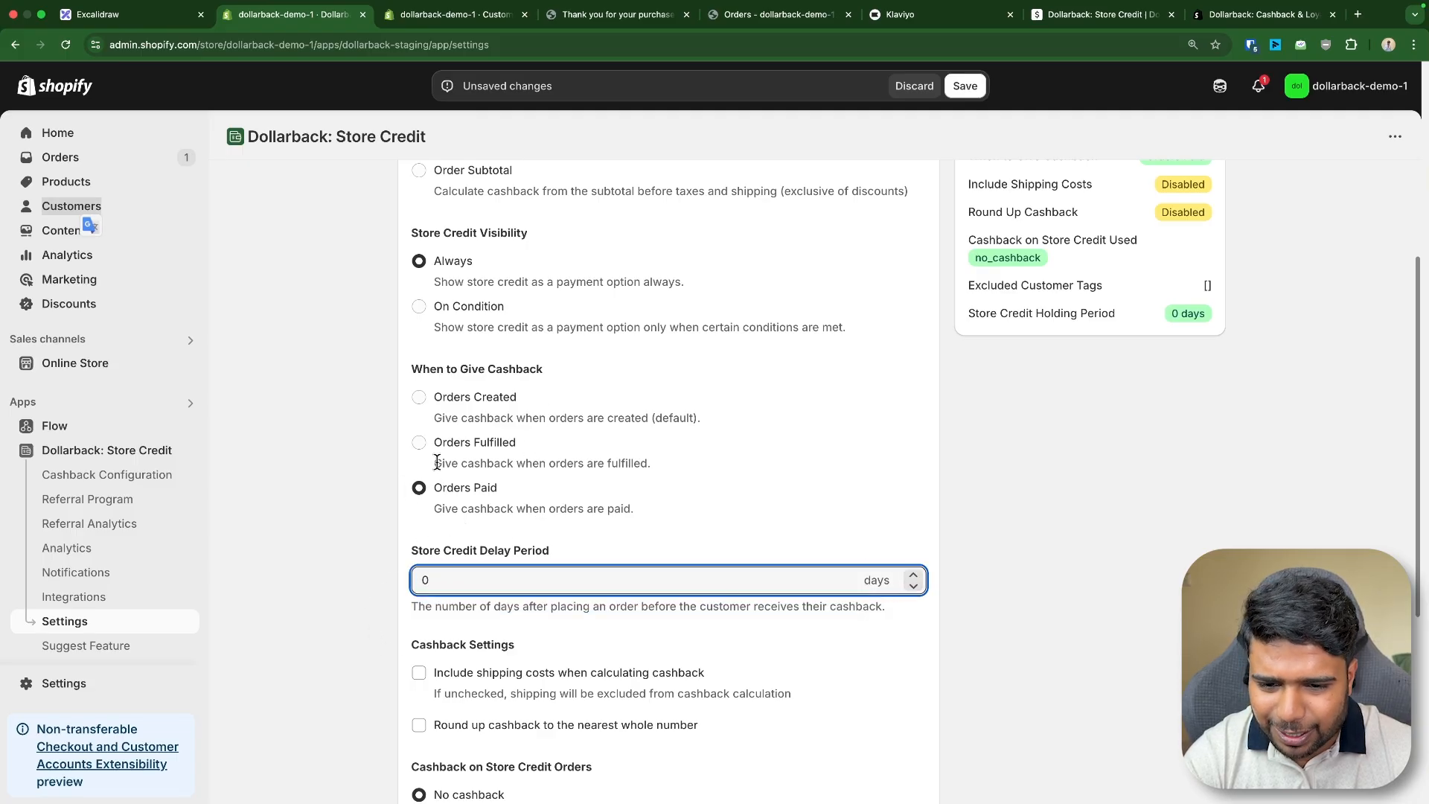
triple_click(458, 550)
- Return to the order confirmation page and review the order total
scroll(304, 520, down, 3)
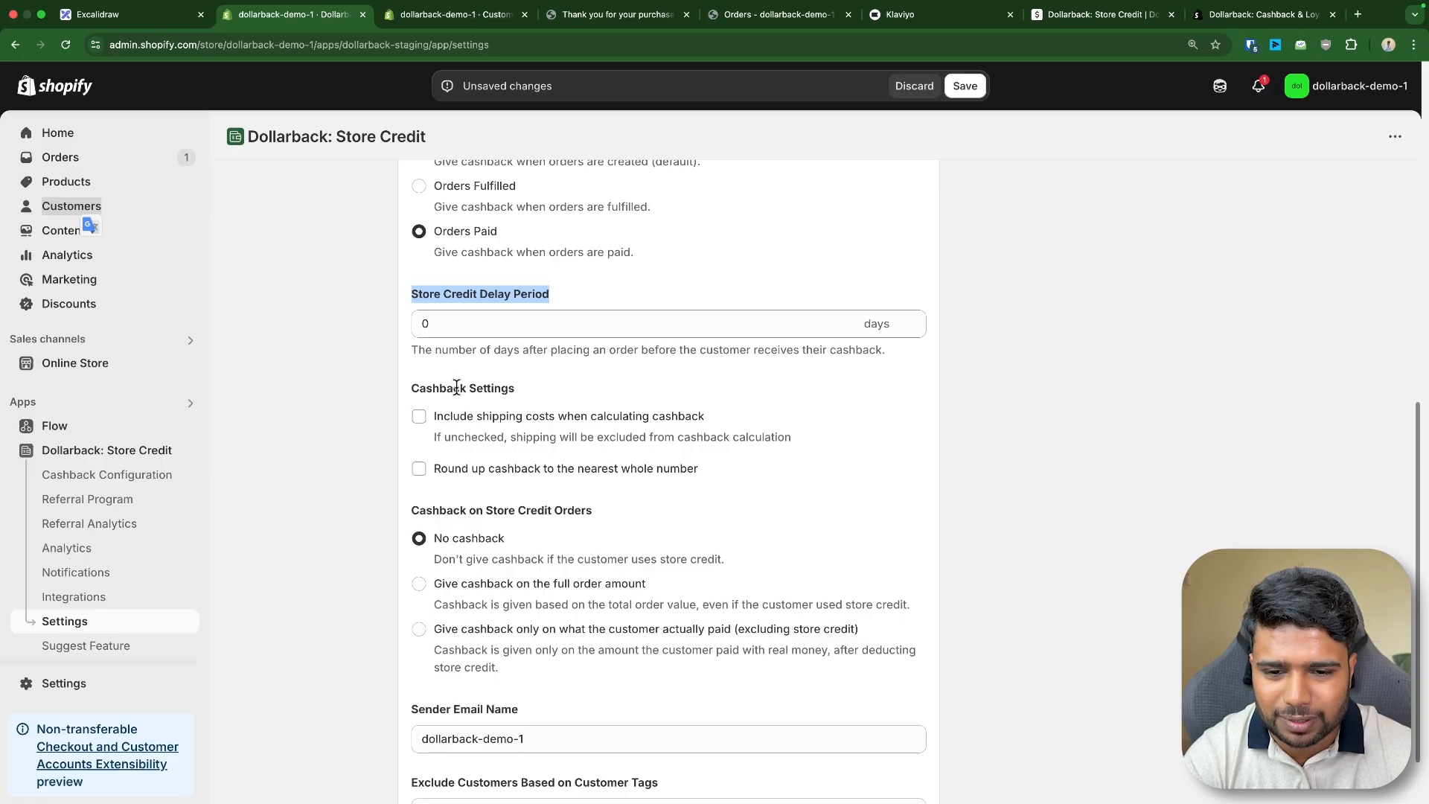
scroll(450, 387, up, 5)
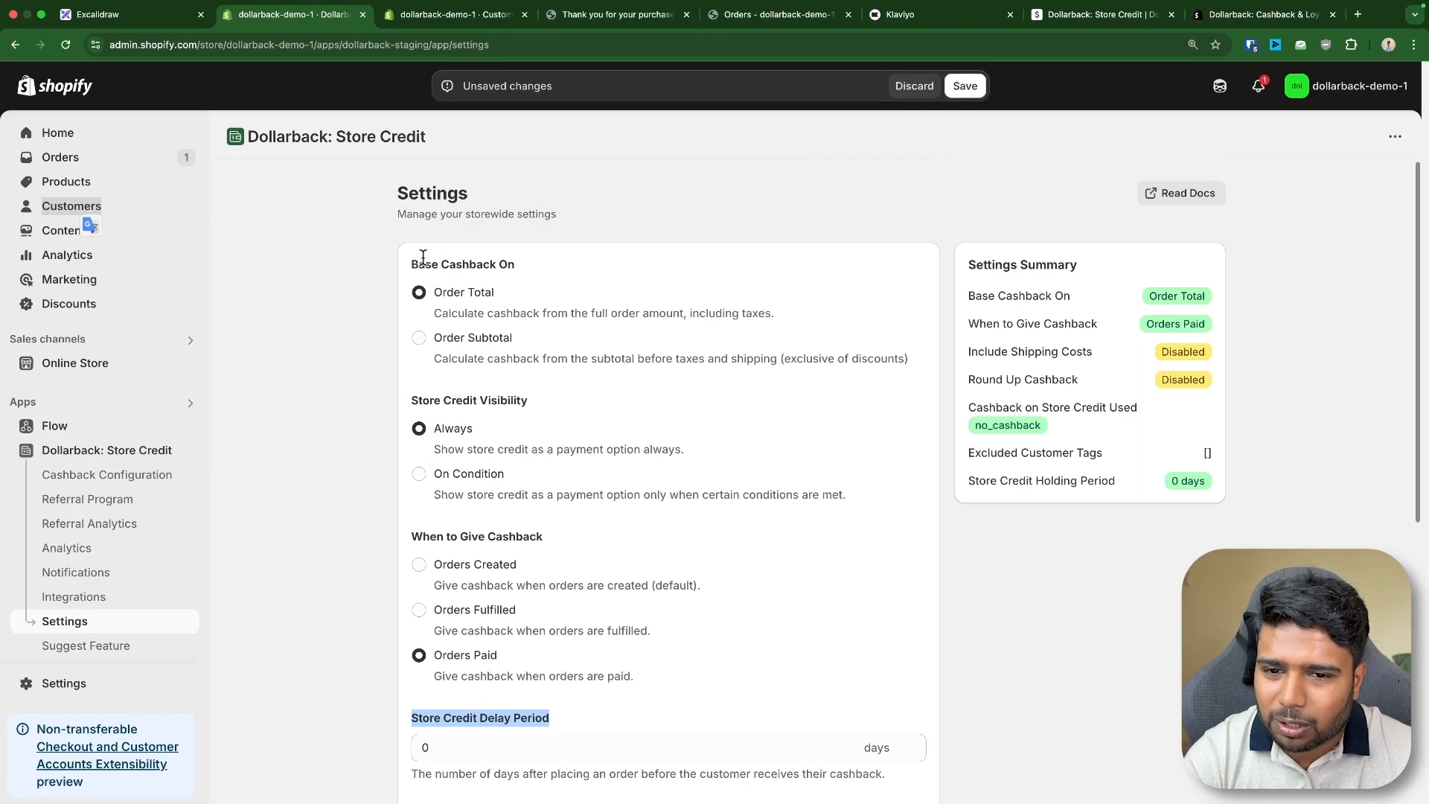
click(588, 15)
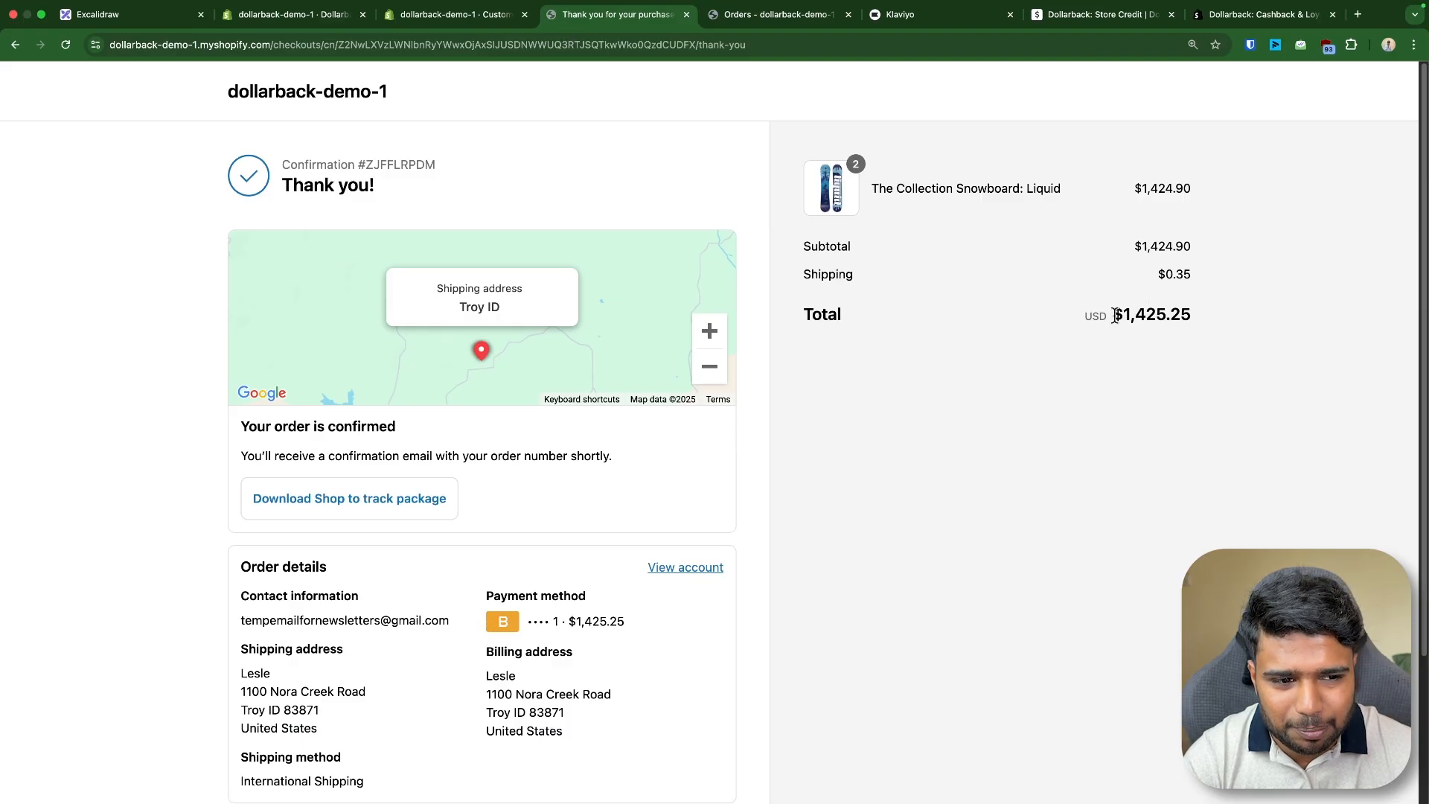
drag(1114, 316, 1213, 317)
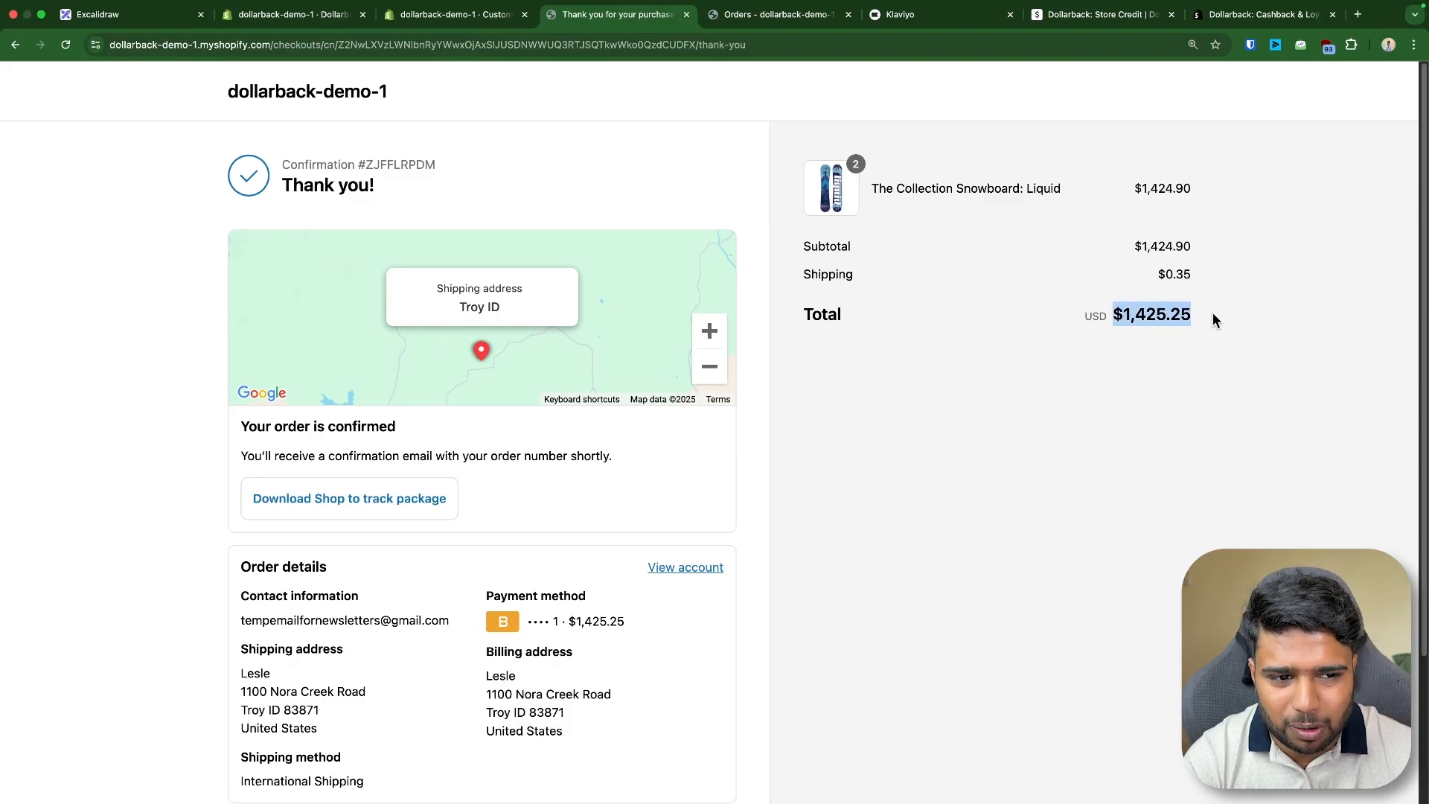
- Set Cashback on Store Credit Orders to give cashback only on what the customer actually paid, excluding store credit
click(303, 6)
drag(421, 266, 515, 266)
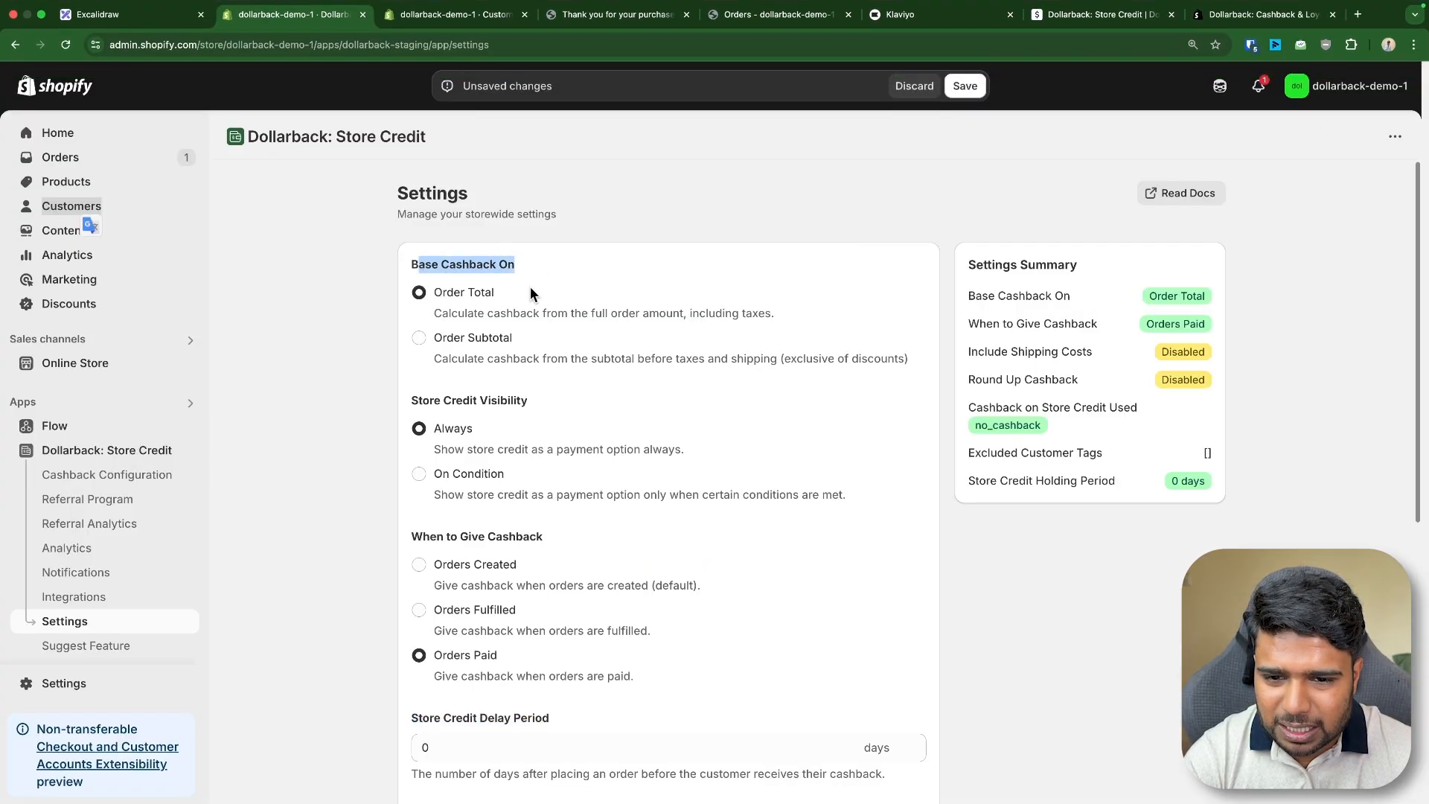
scroll(502, 340, down, 5)
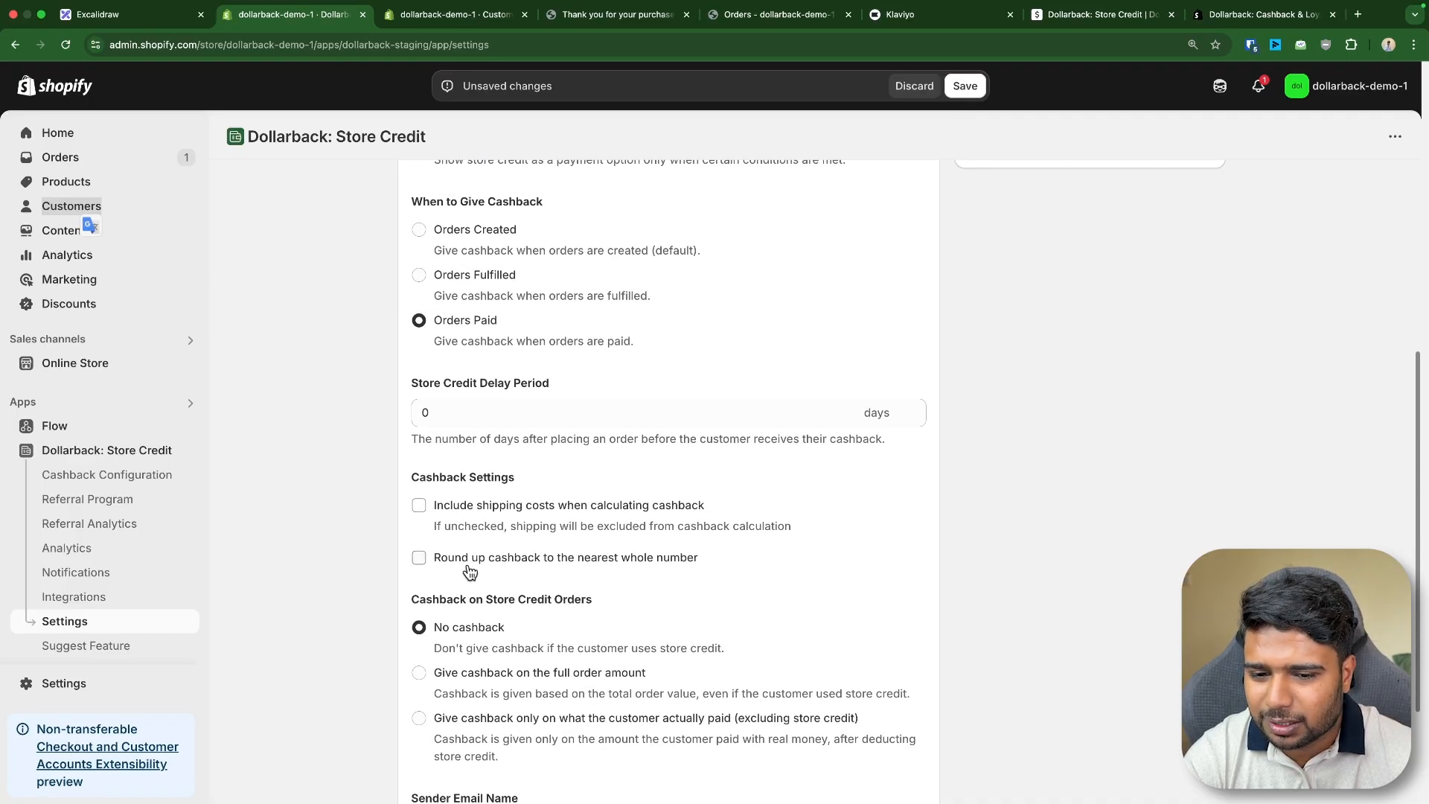
scroll(485, 561, down, 3)
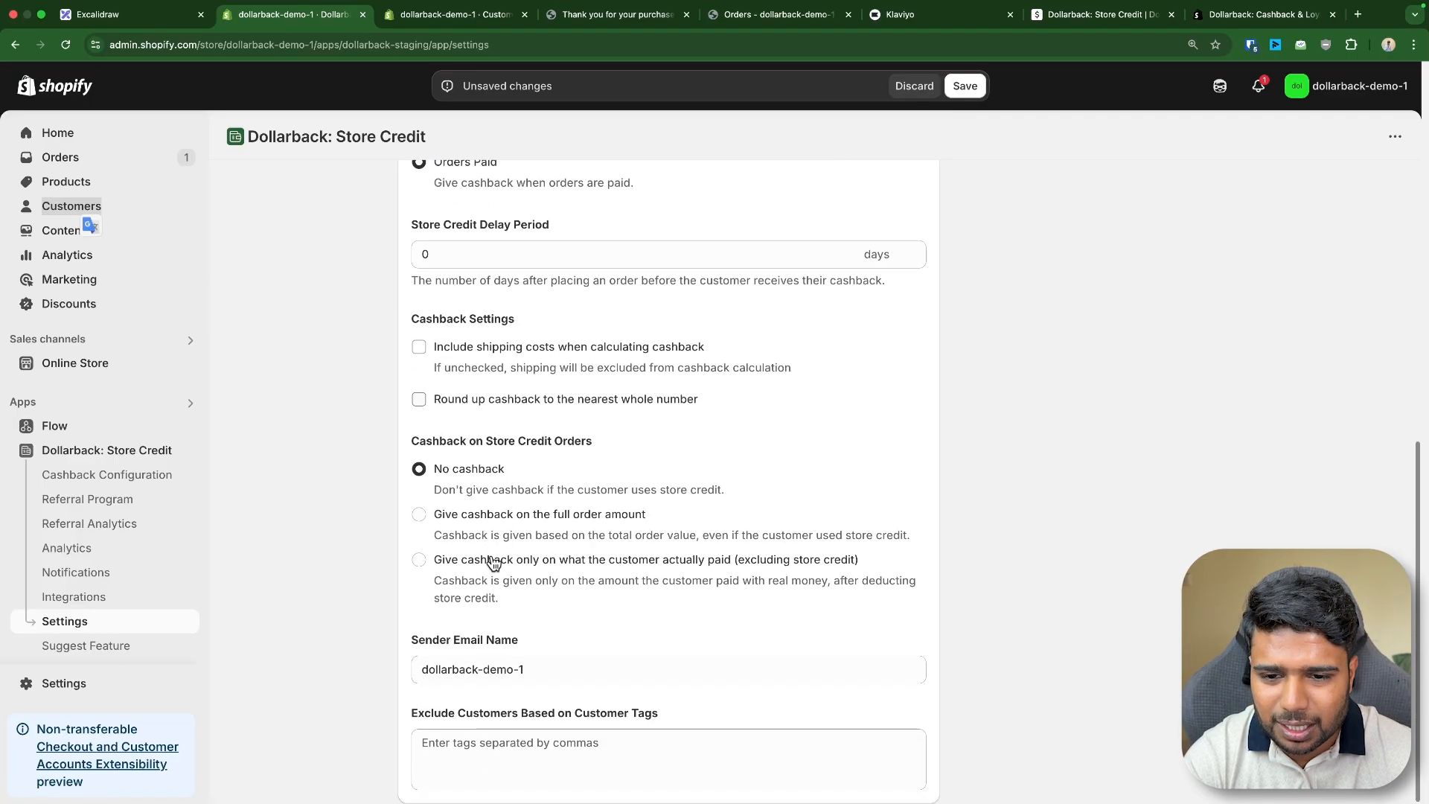
drag(411, 440, 627, 450)
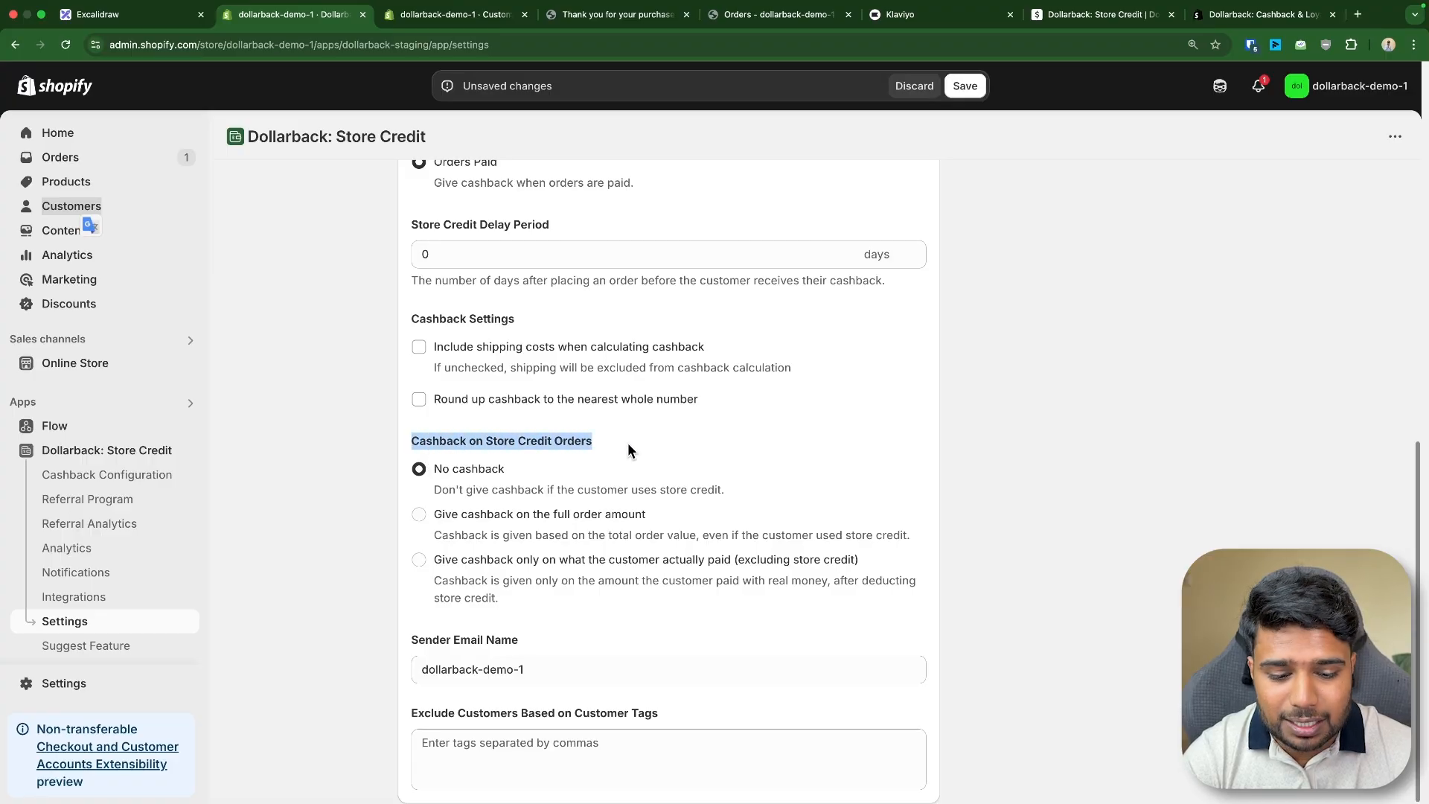
click(569, 16)
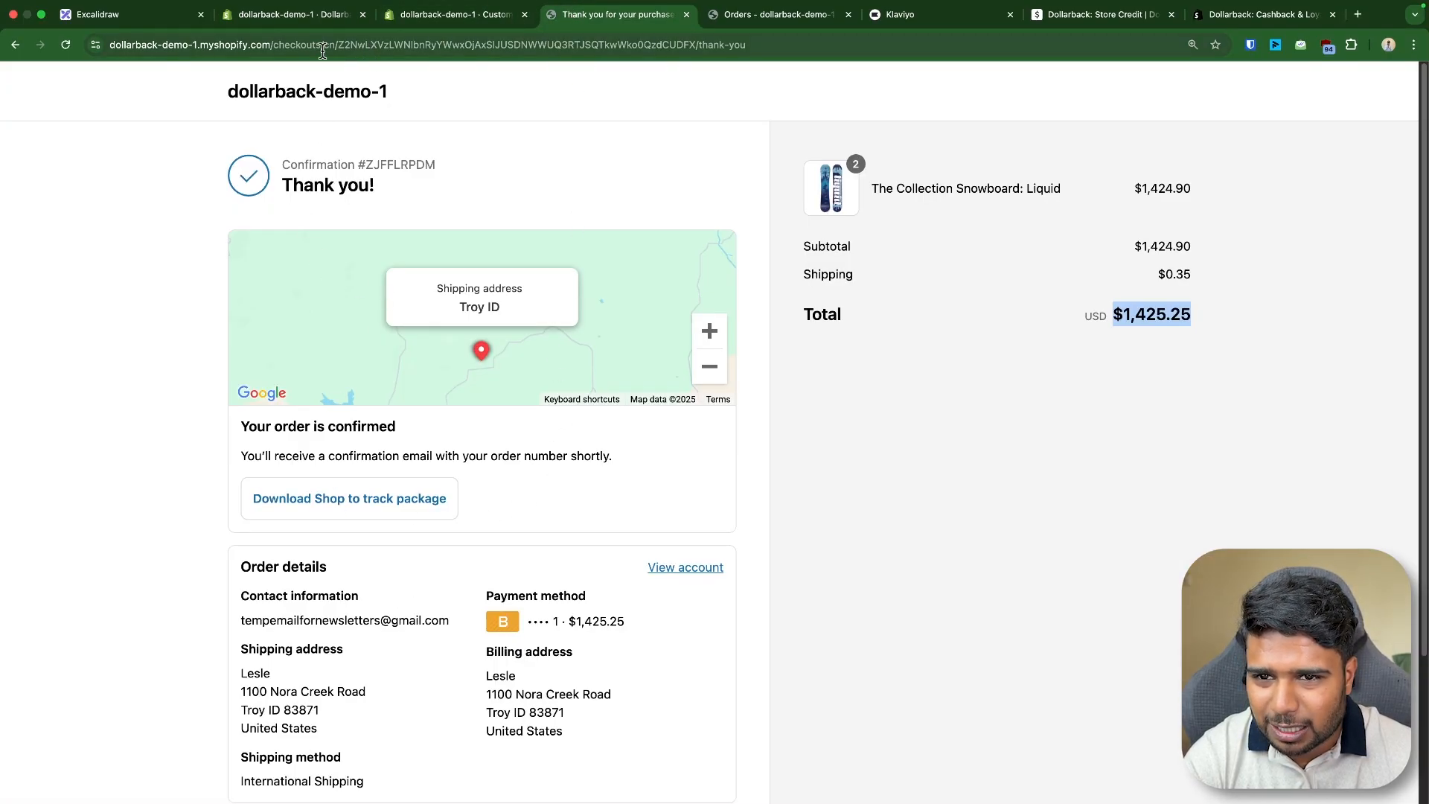
click(309, 9)
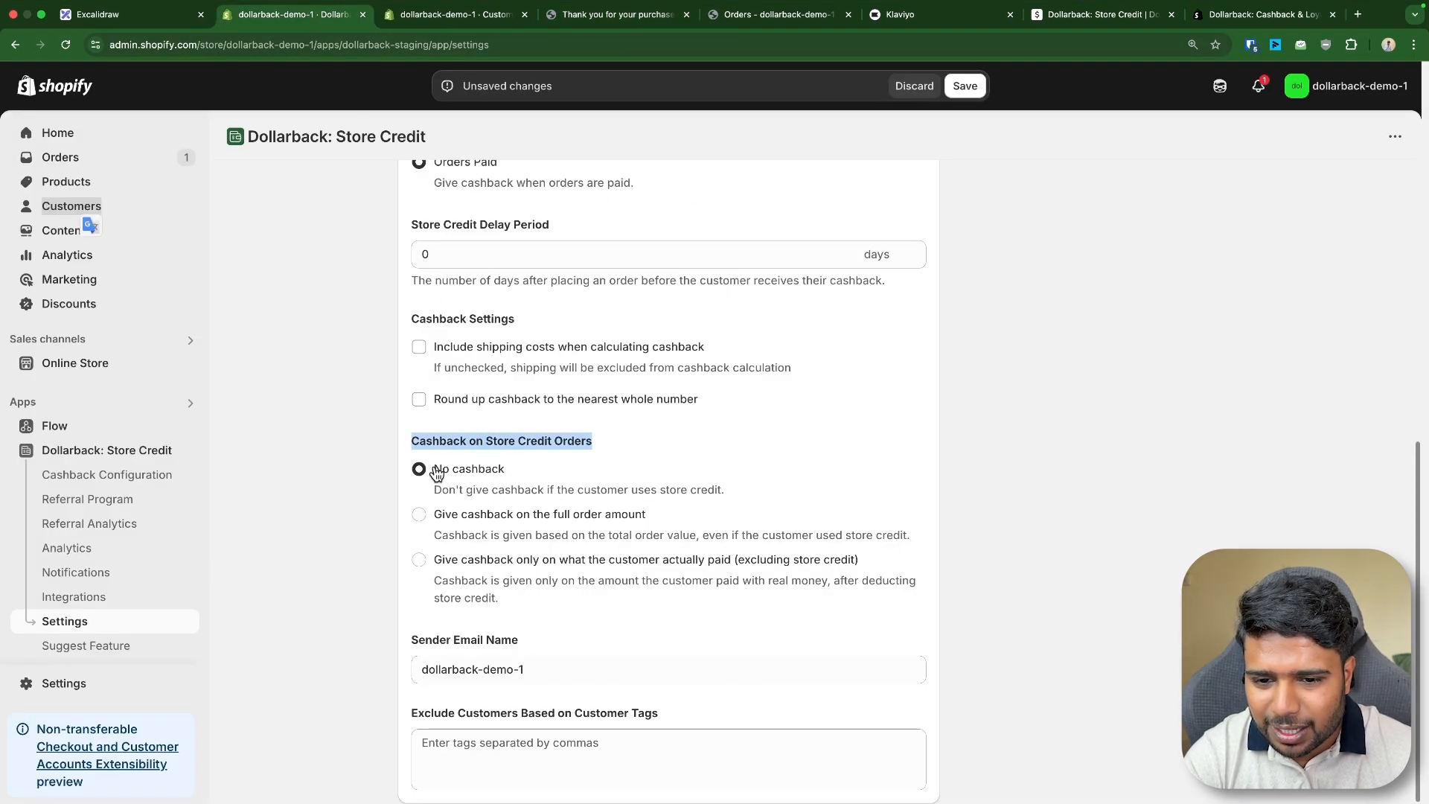
drag(434, 468, 543, 474)
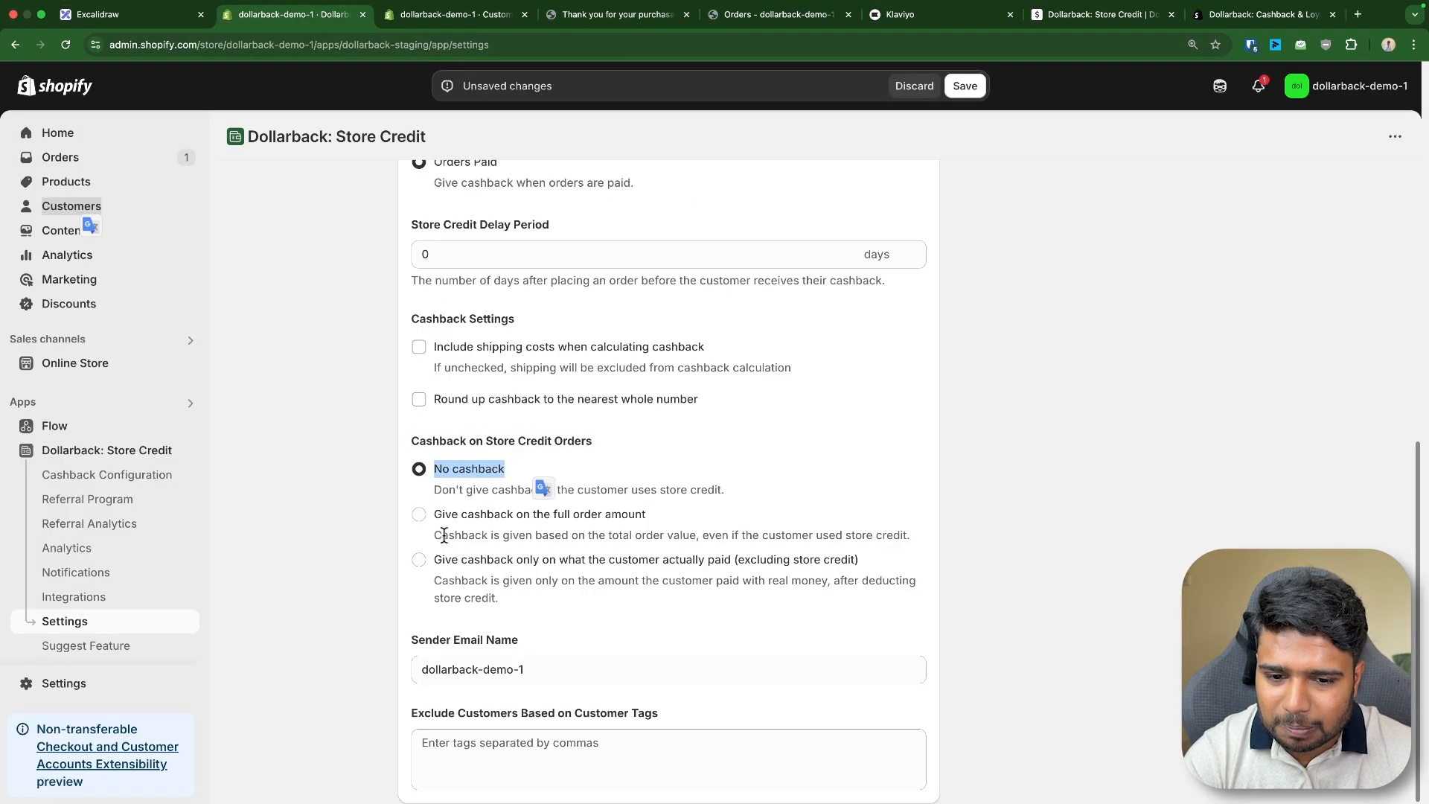
drag(434, 515, 685, 521)
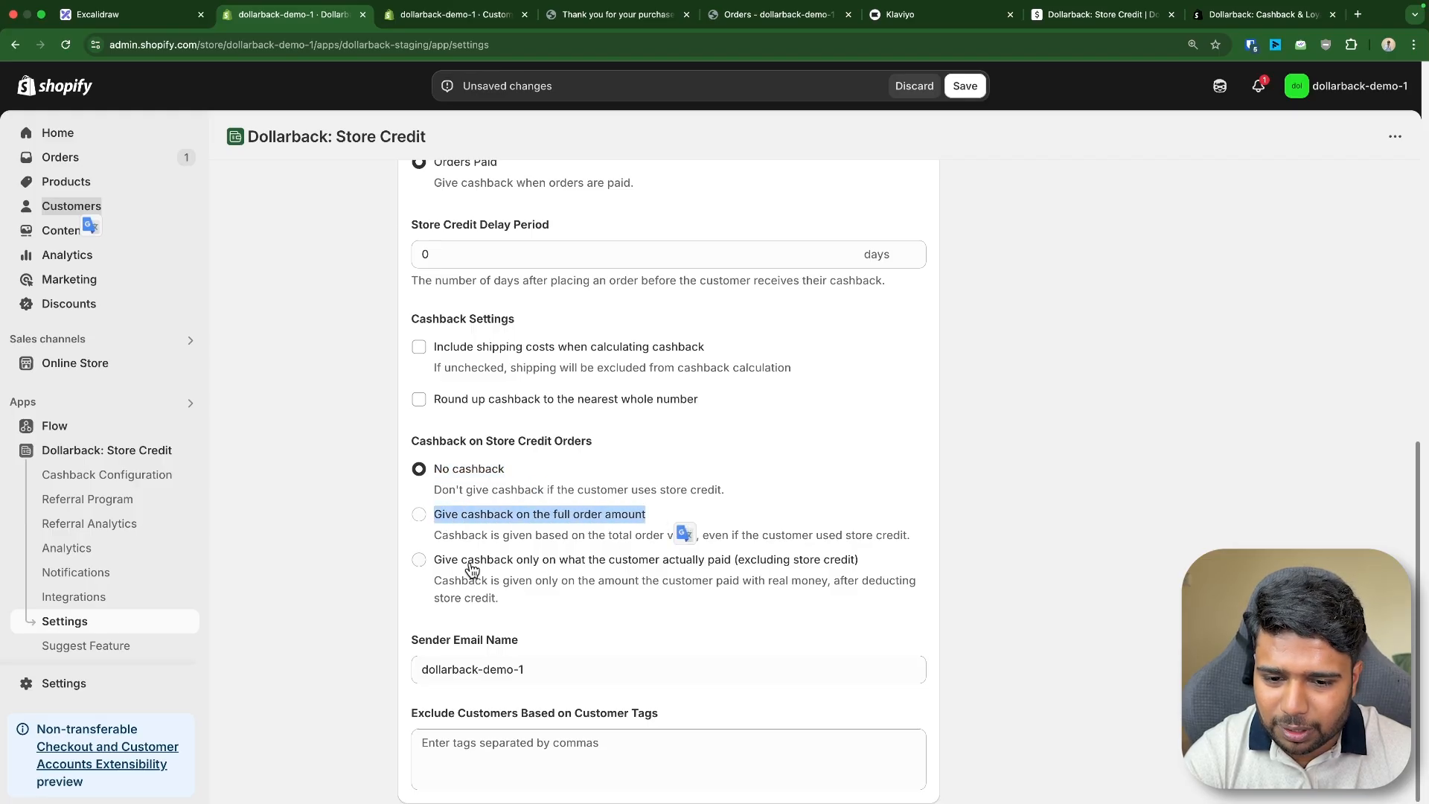
drag(442, 560, 841, 572)
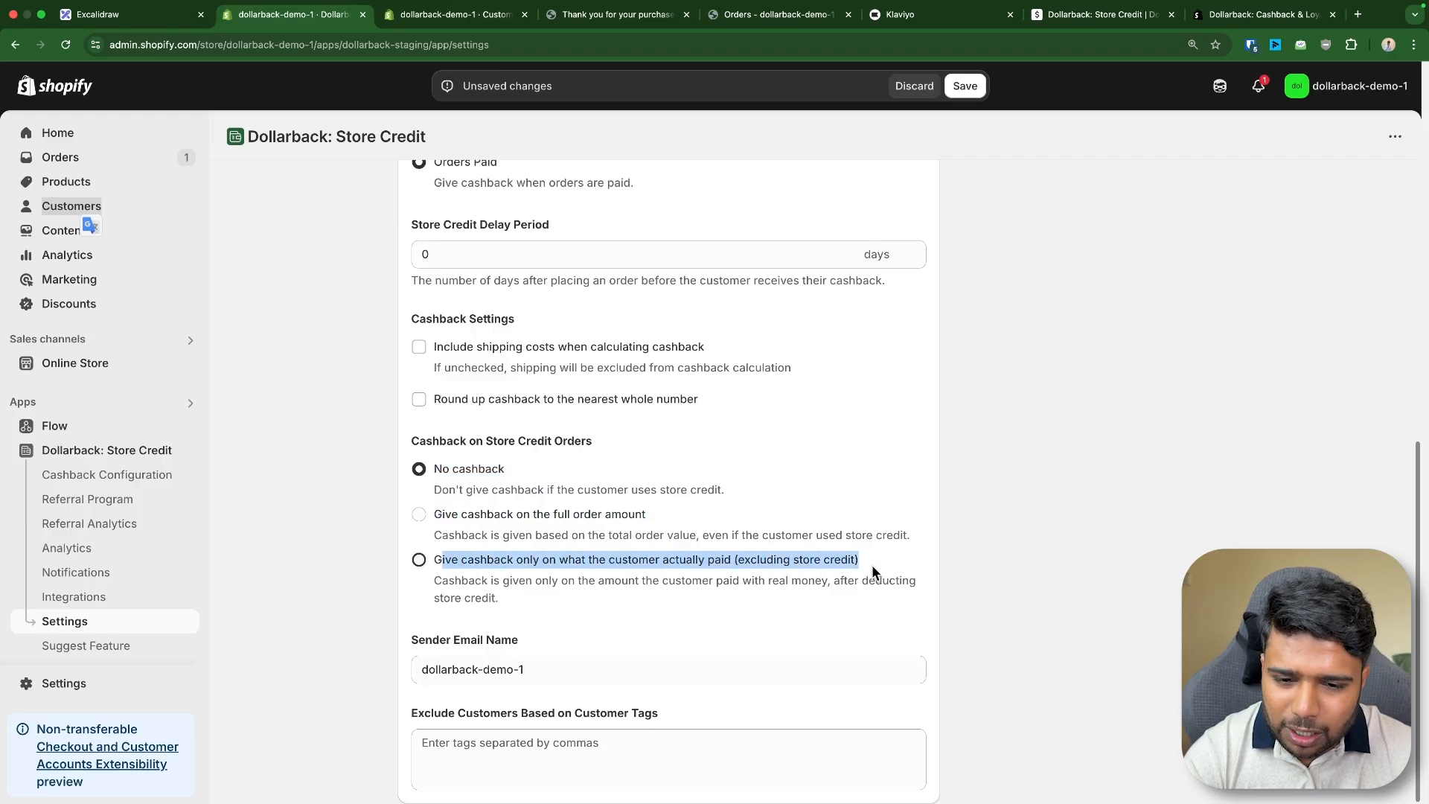
triple_click(679, 564)
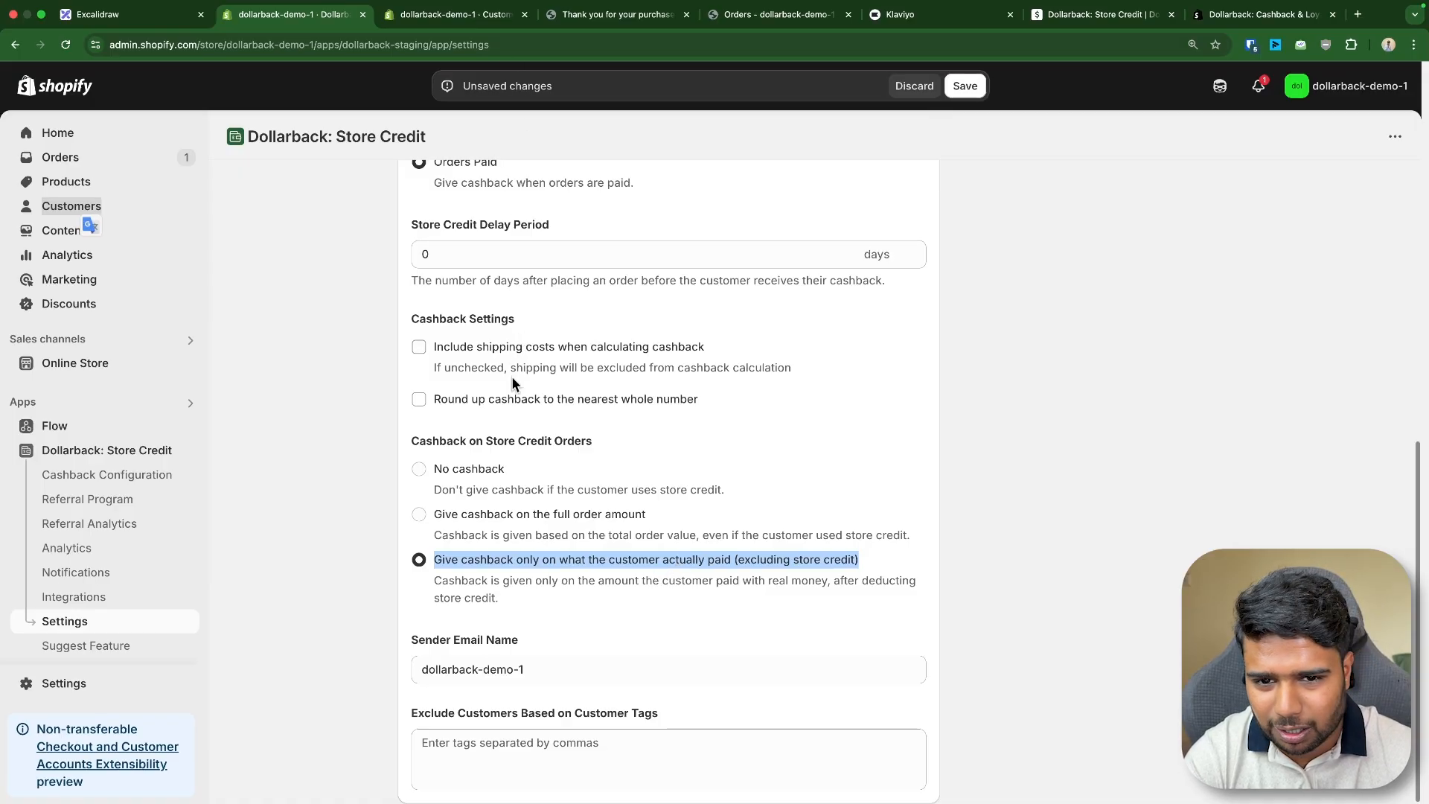
- Check the customer-tag exclusion field and save the updated cashback settings
scroll(554, 404, up, 5)
scroll(553, 403, up, 1)
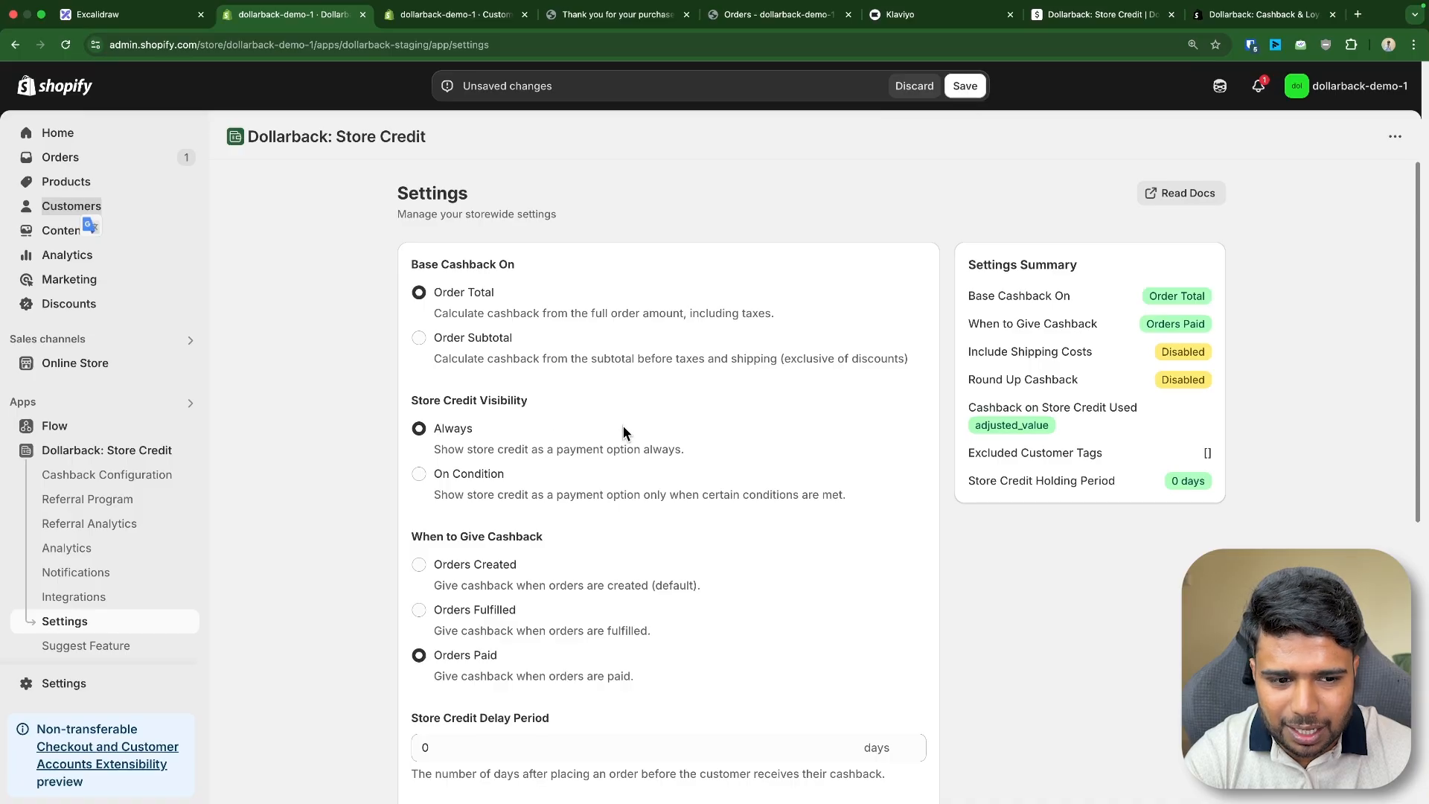
scroll(622, 425, down, 6)
click(473, 752)
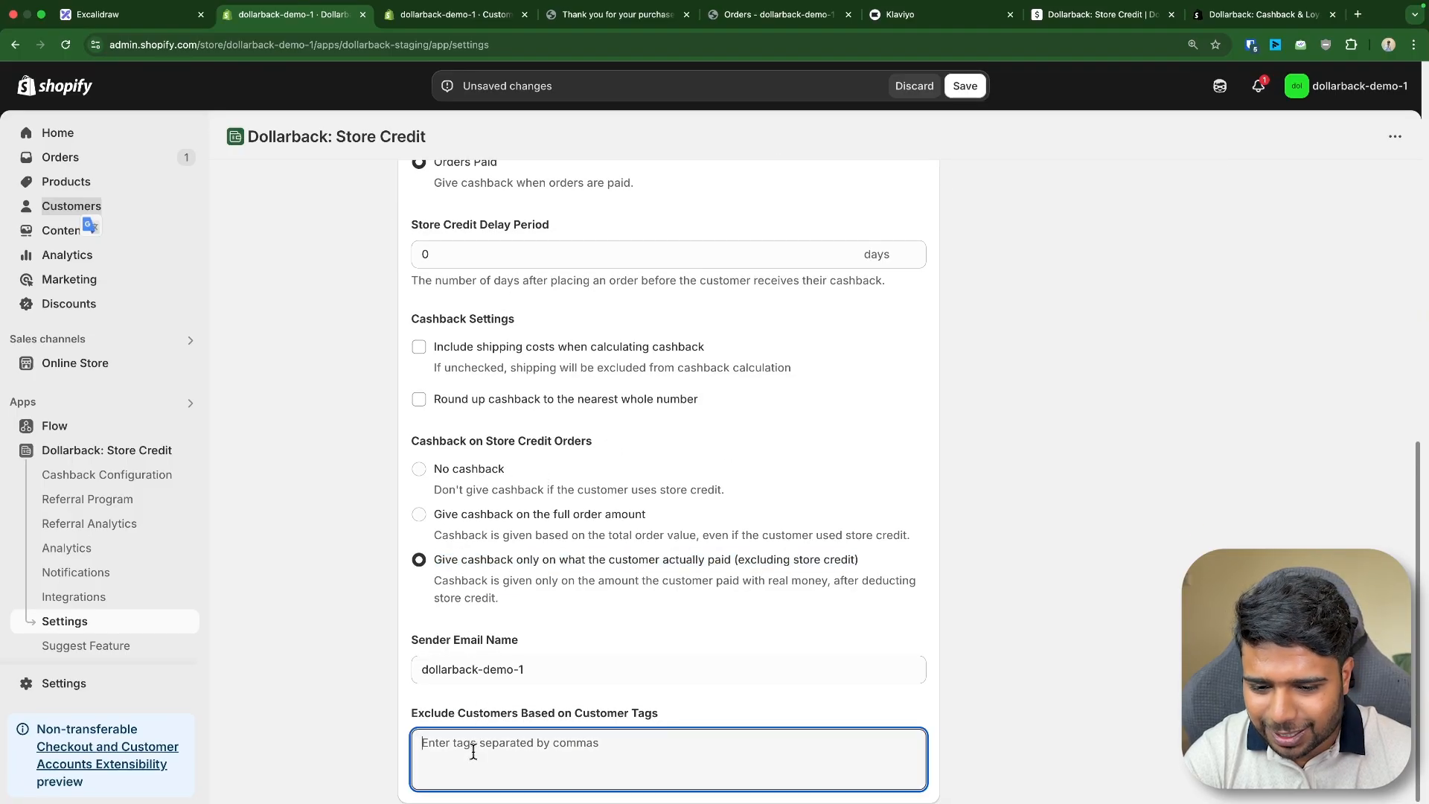
drag(415, 716, 712, 719)
click(510, 744)
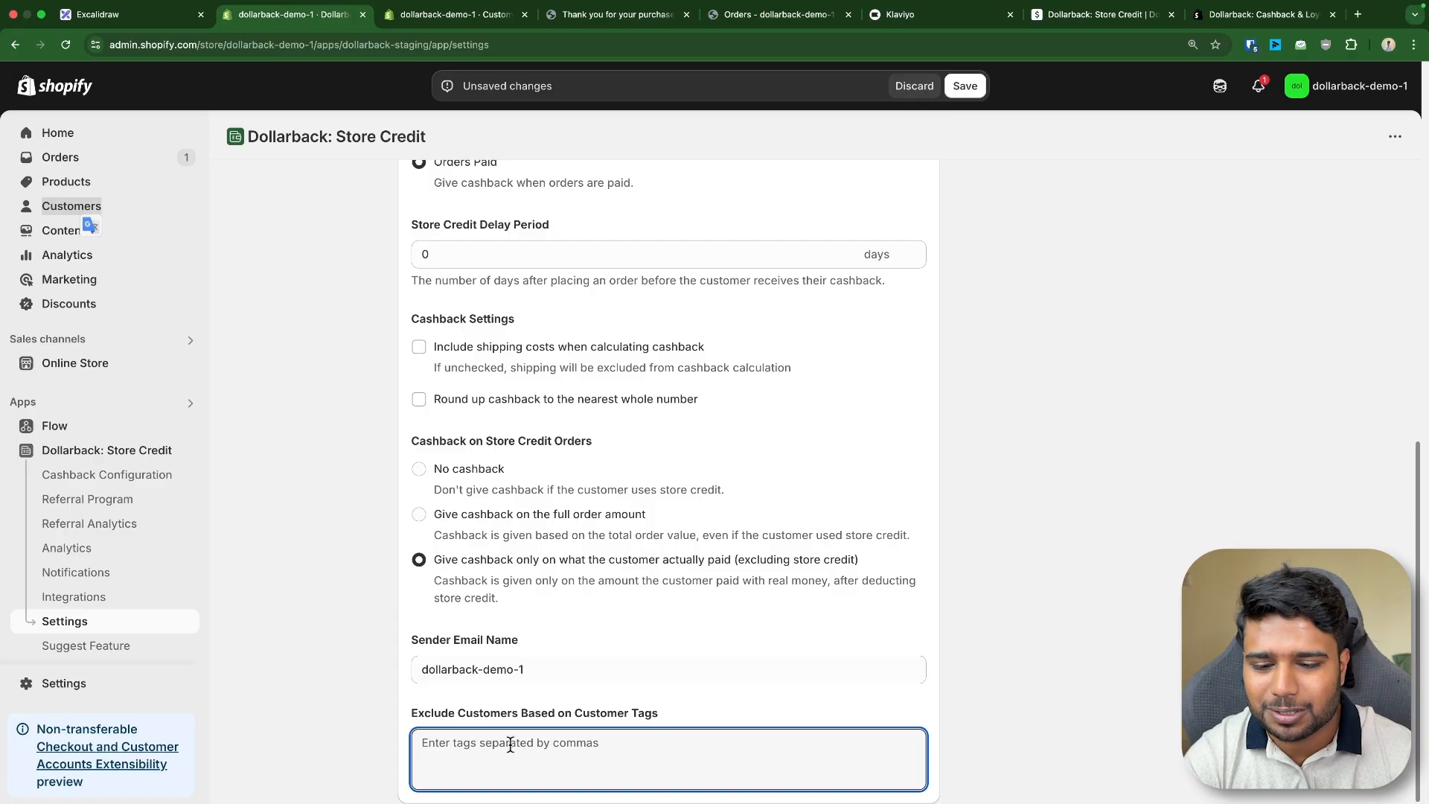
scroll(515, 703, up, 7)
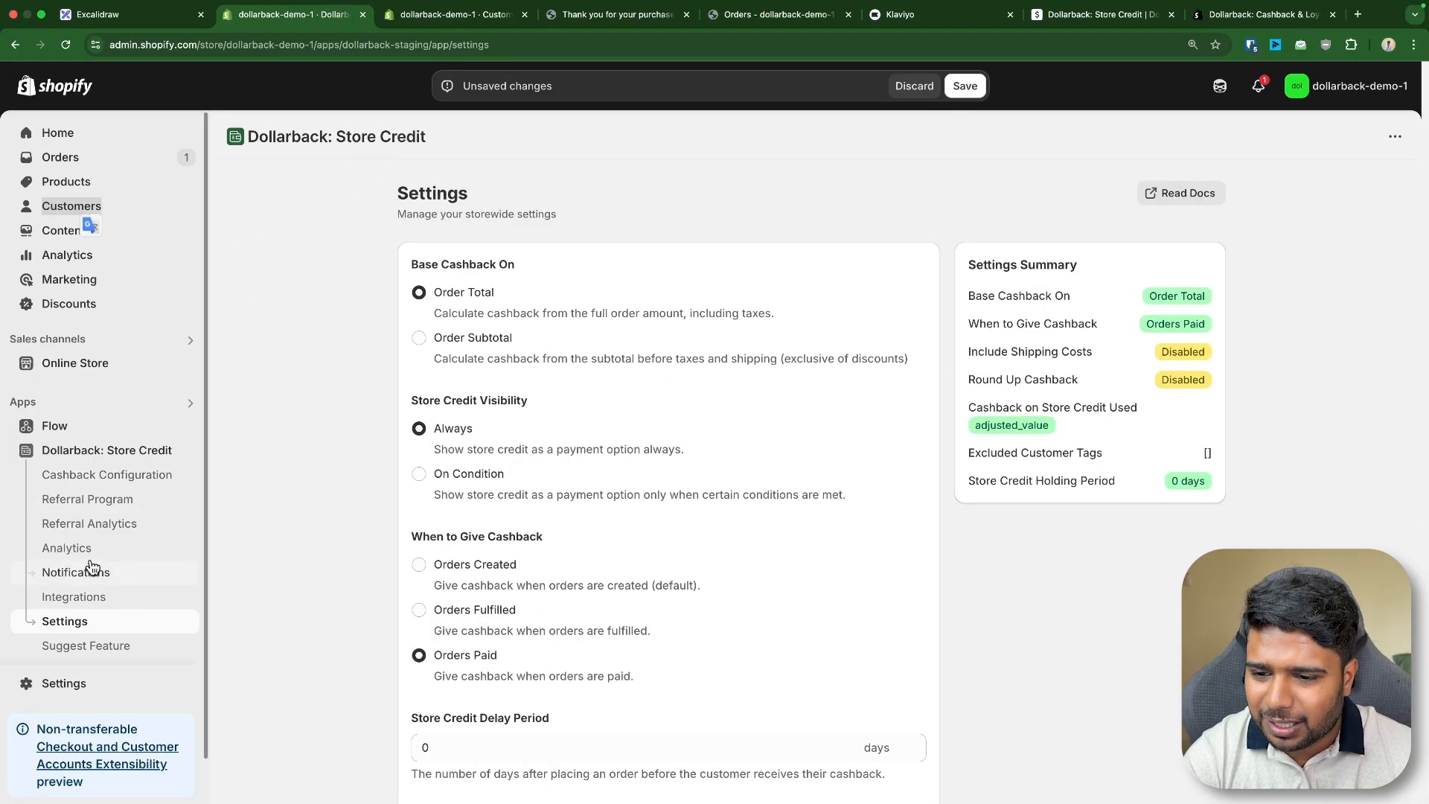
click(905, 89)
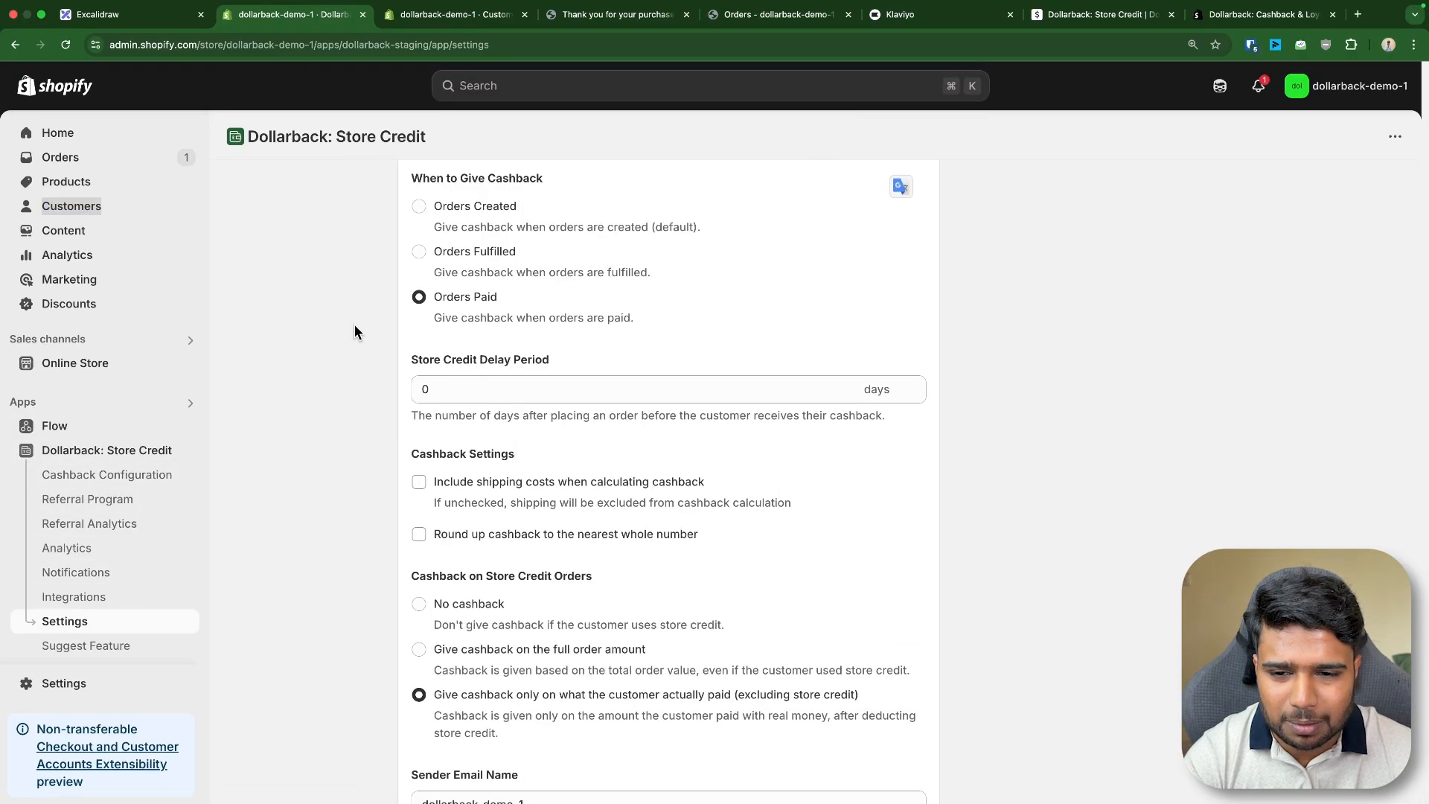
- Open The Collection Snowboard: Liquid product page in the storefront
click(125, 459)
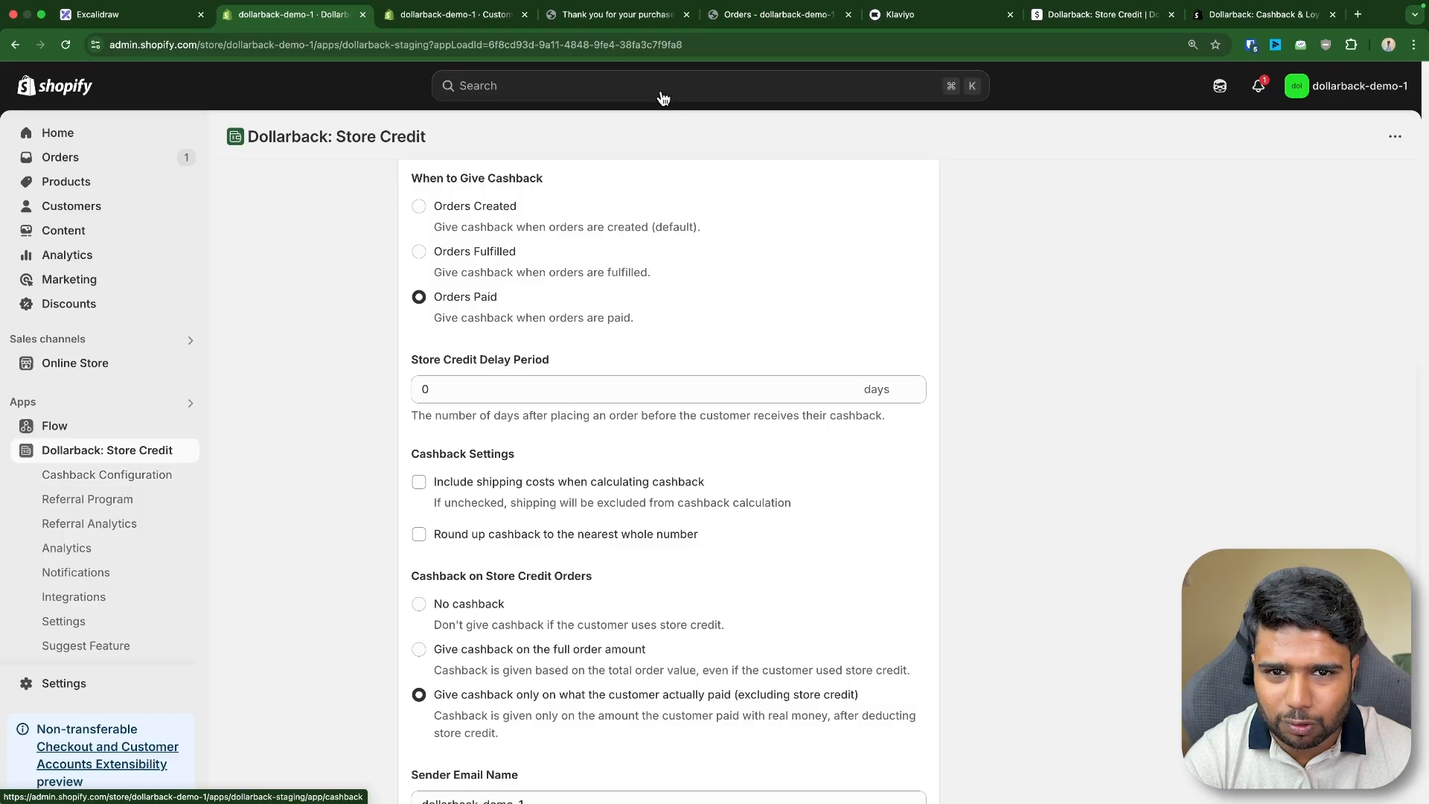
click(637, 15)
click(324, 101)
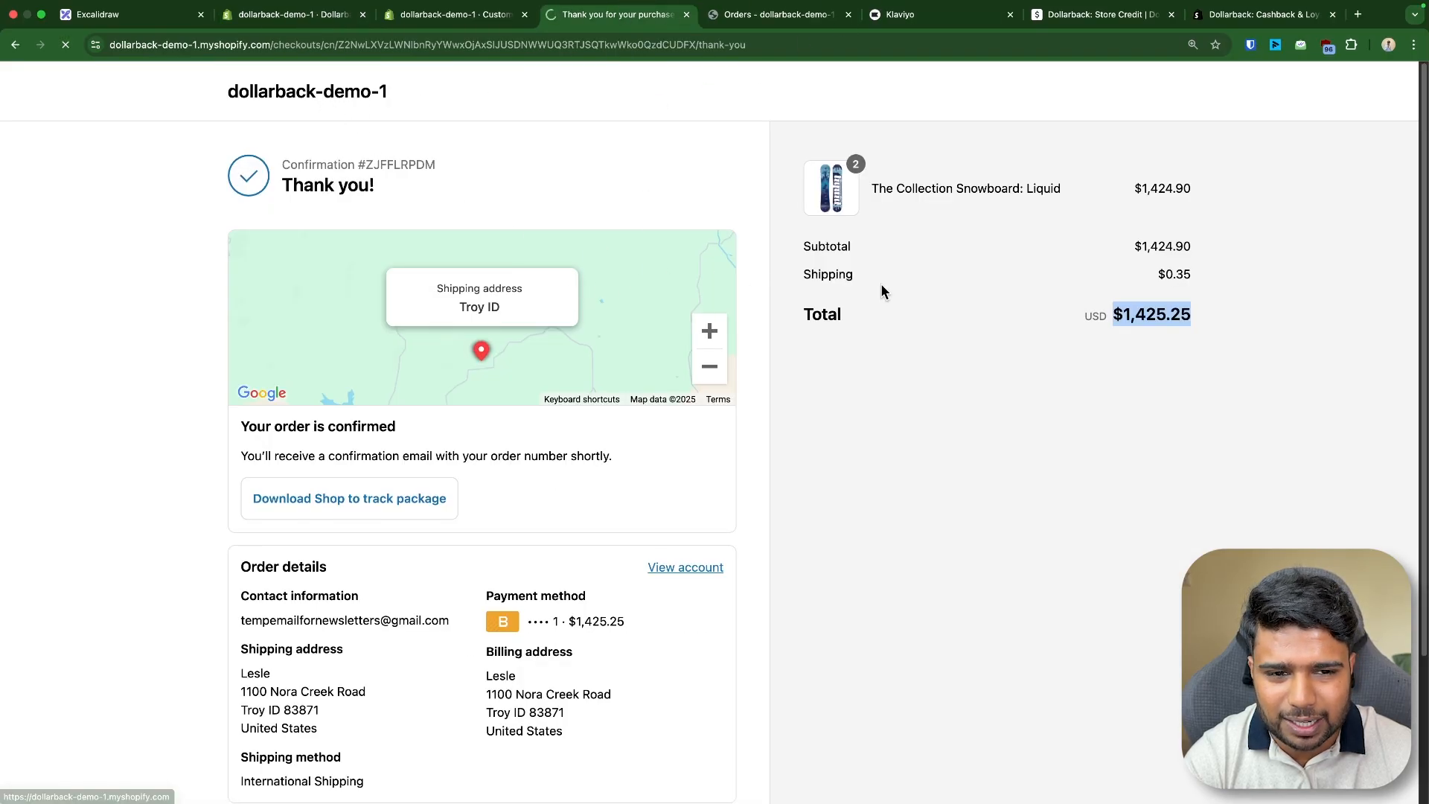
scroll(860, 301, down, 8)
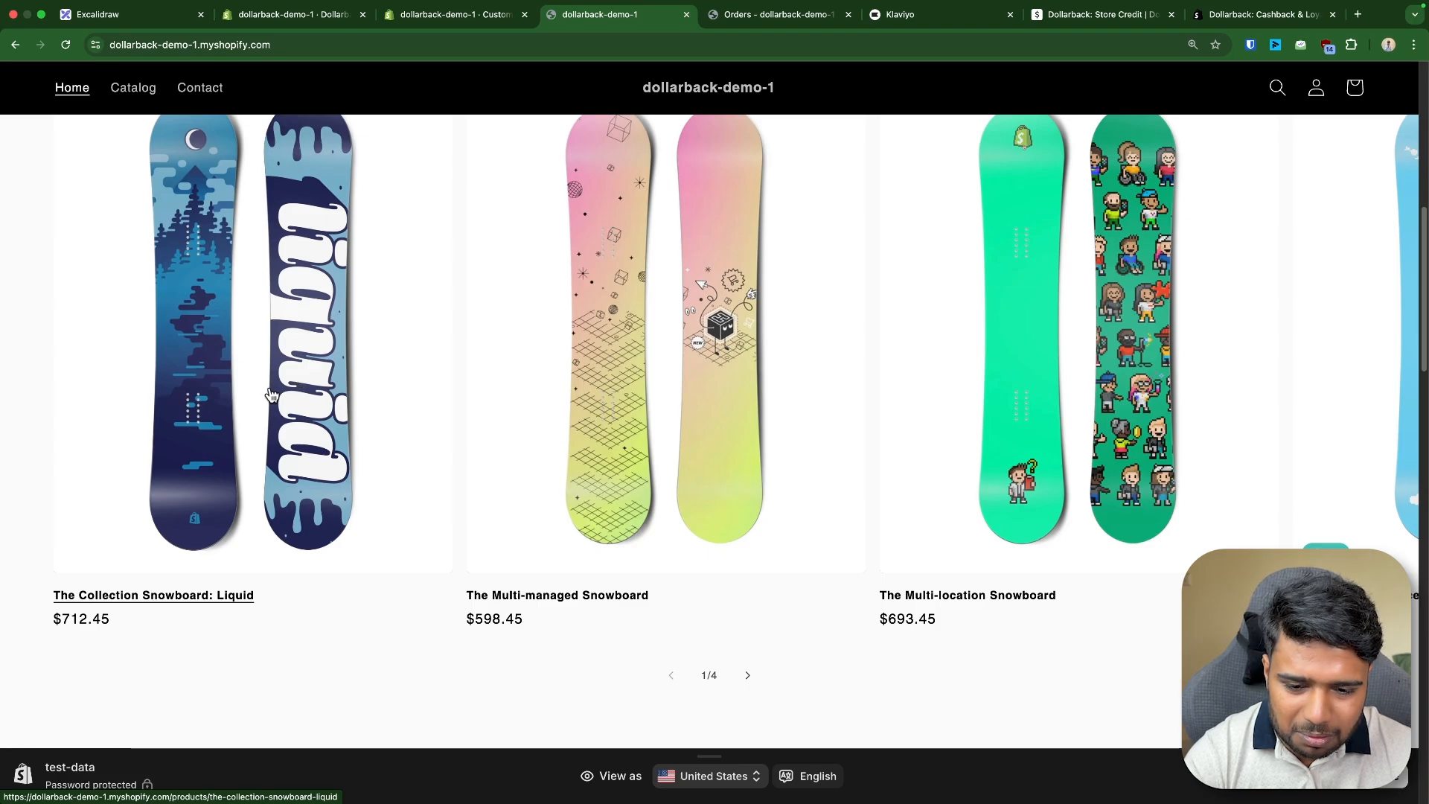
scroll(274, 396, up, 2)
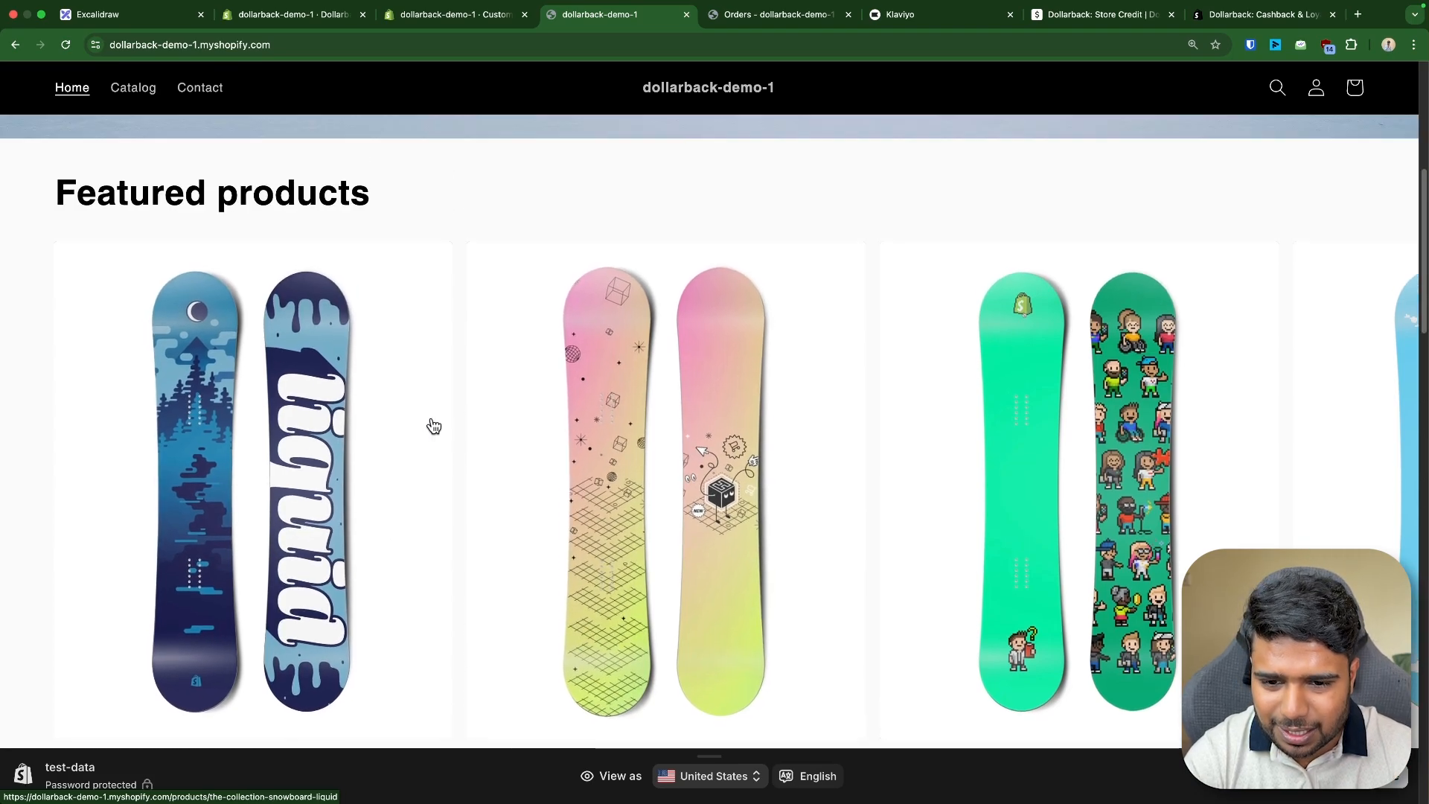
click(413, 431)
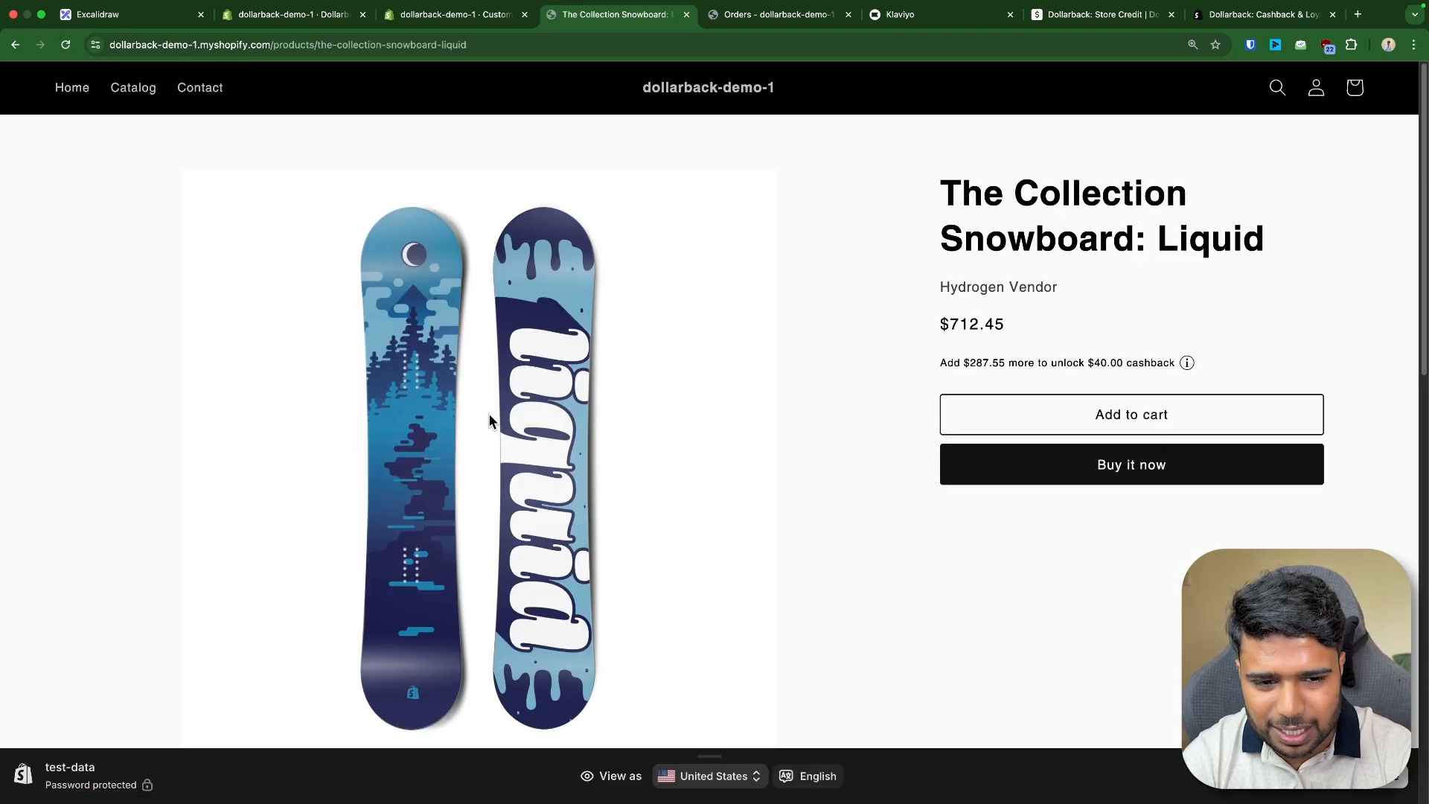
- Open the browser console and inspect the DollarlabsProduct object behind the product's cashback message
key(super+alt+i)
click(1094, 88)
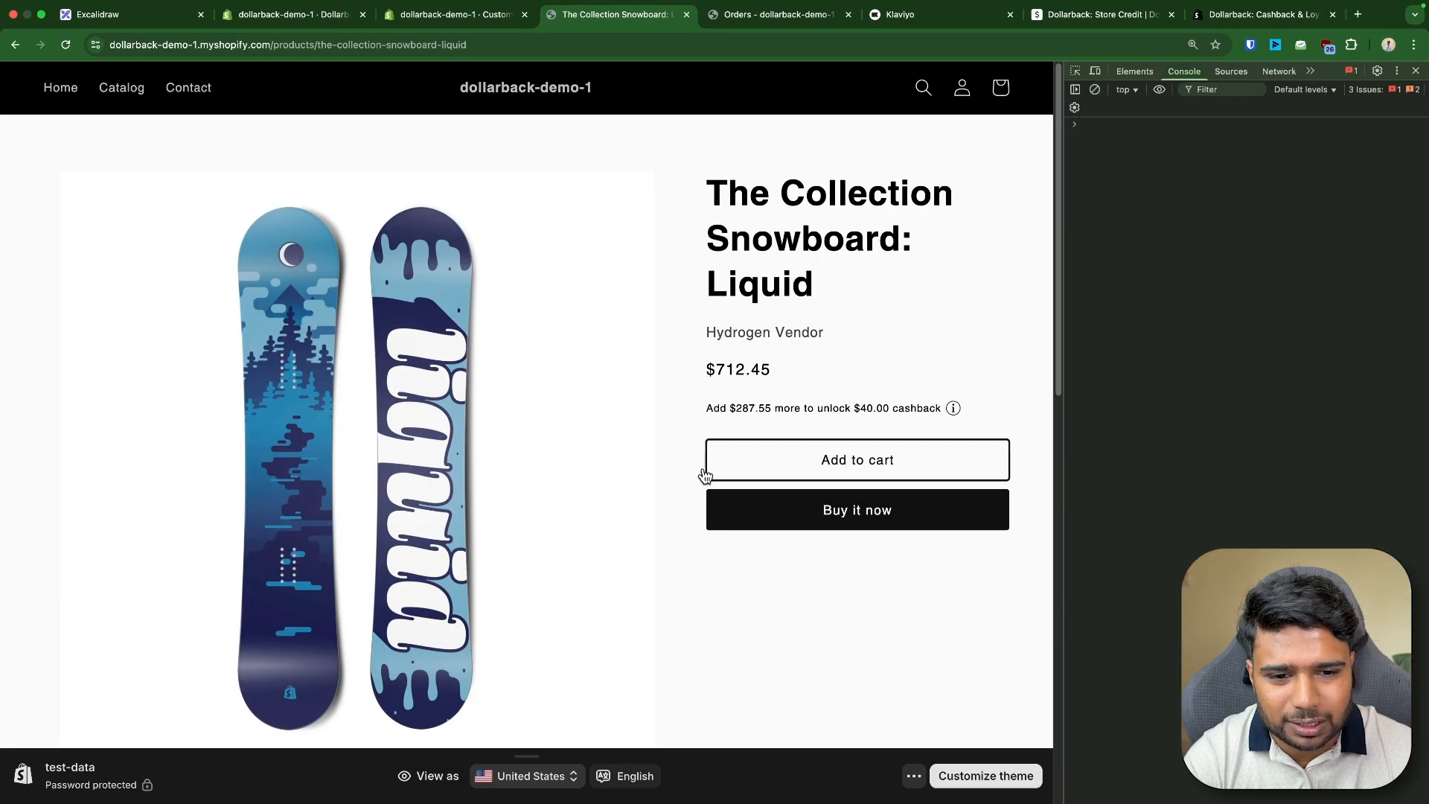
triple_click(787, 407)
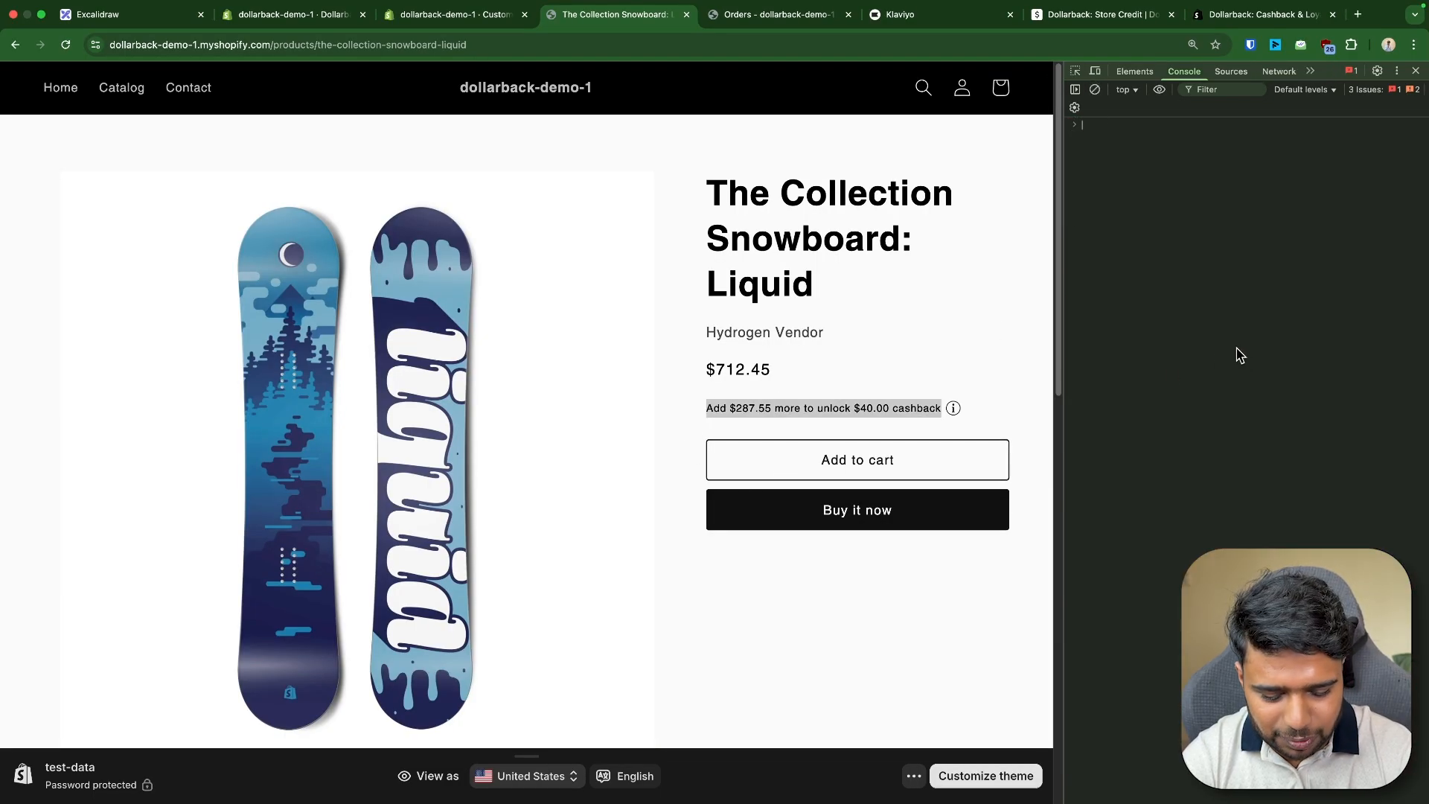
text(DollarlabsProduct)
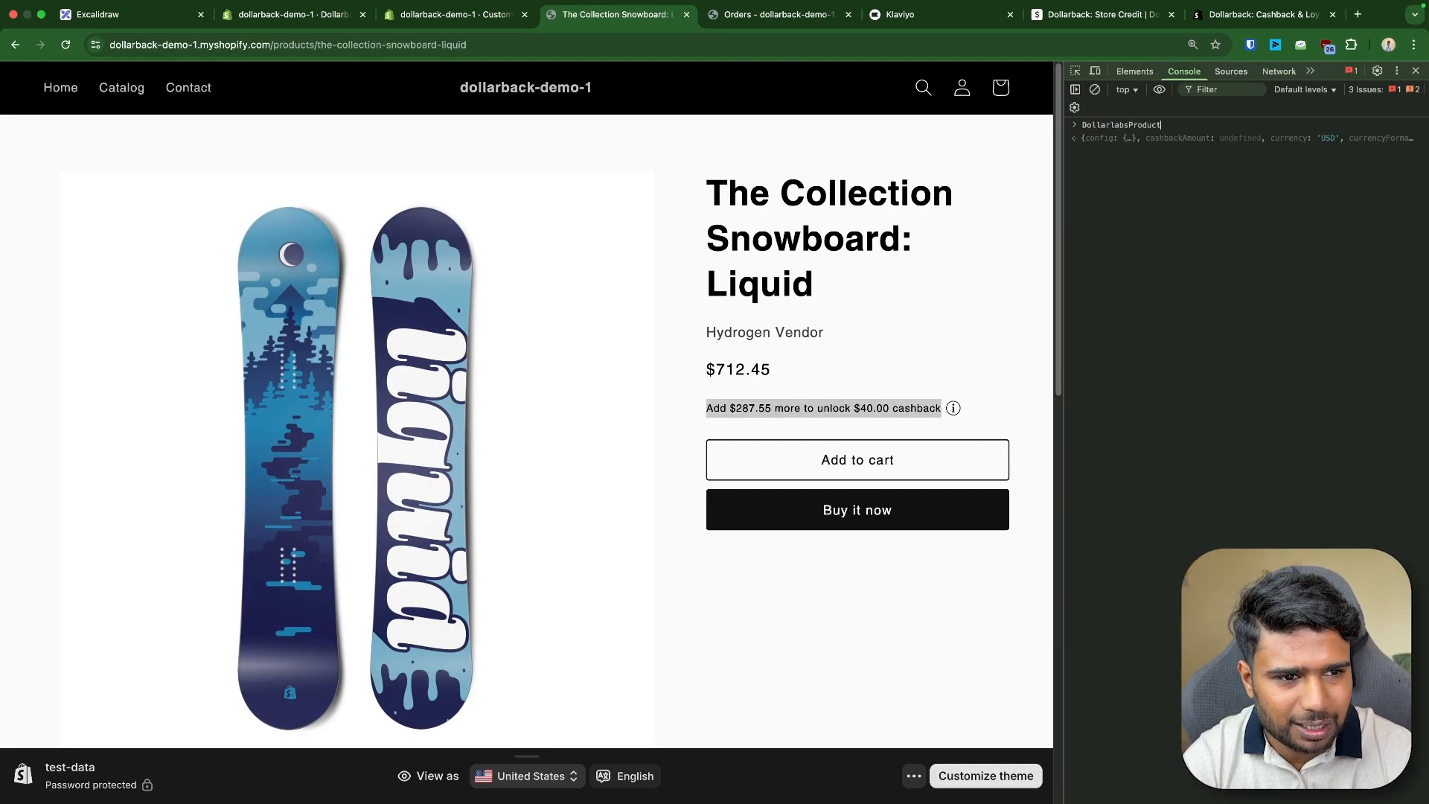
key(Return)
click(1091, 145)
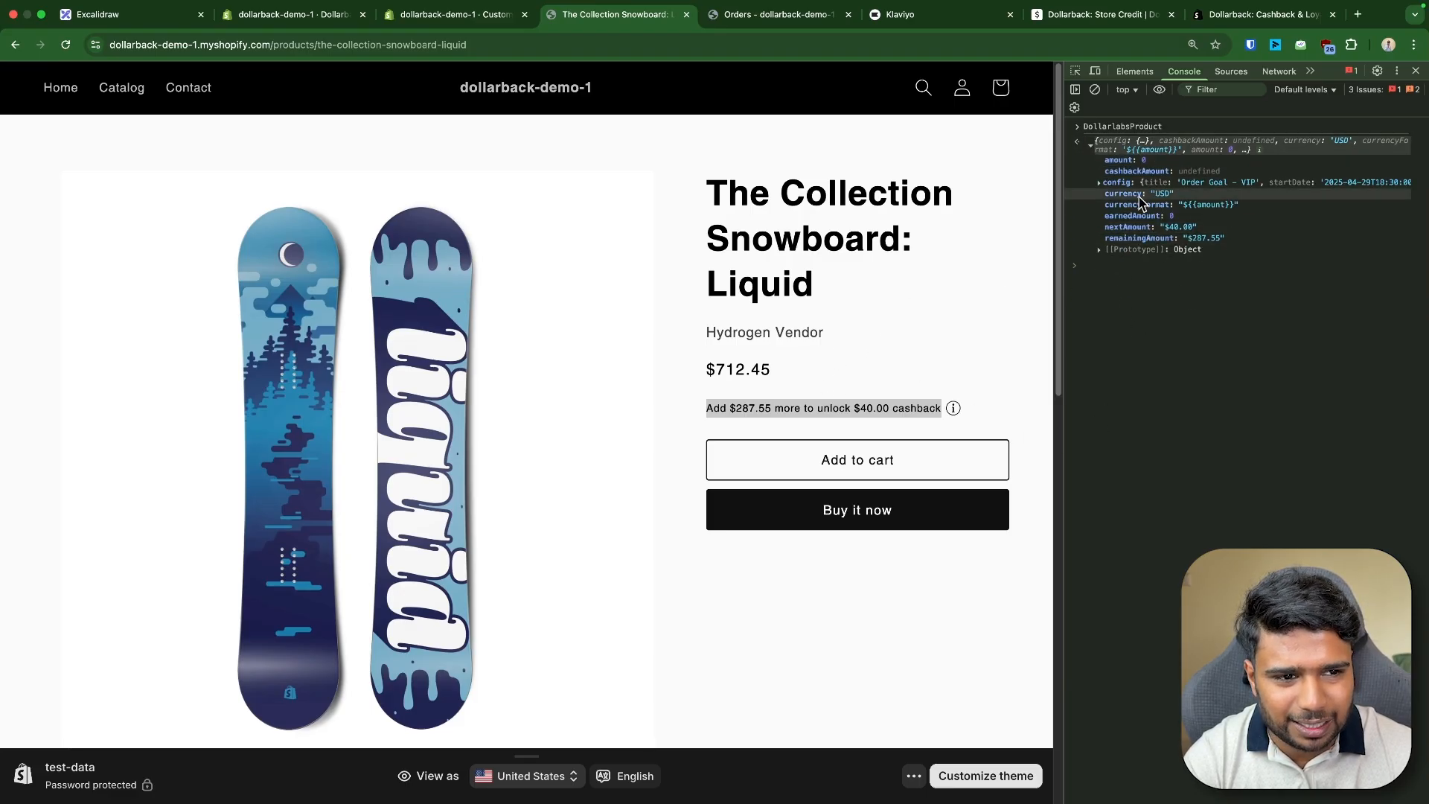
double_click(1122, 126)
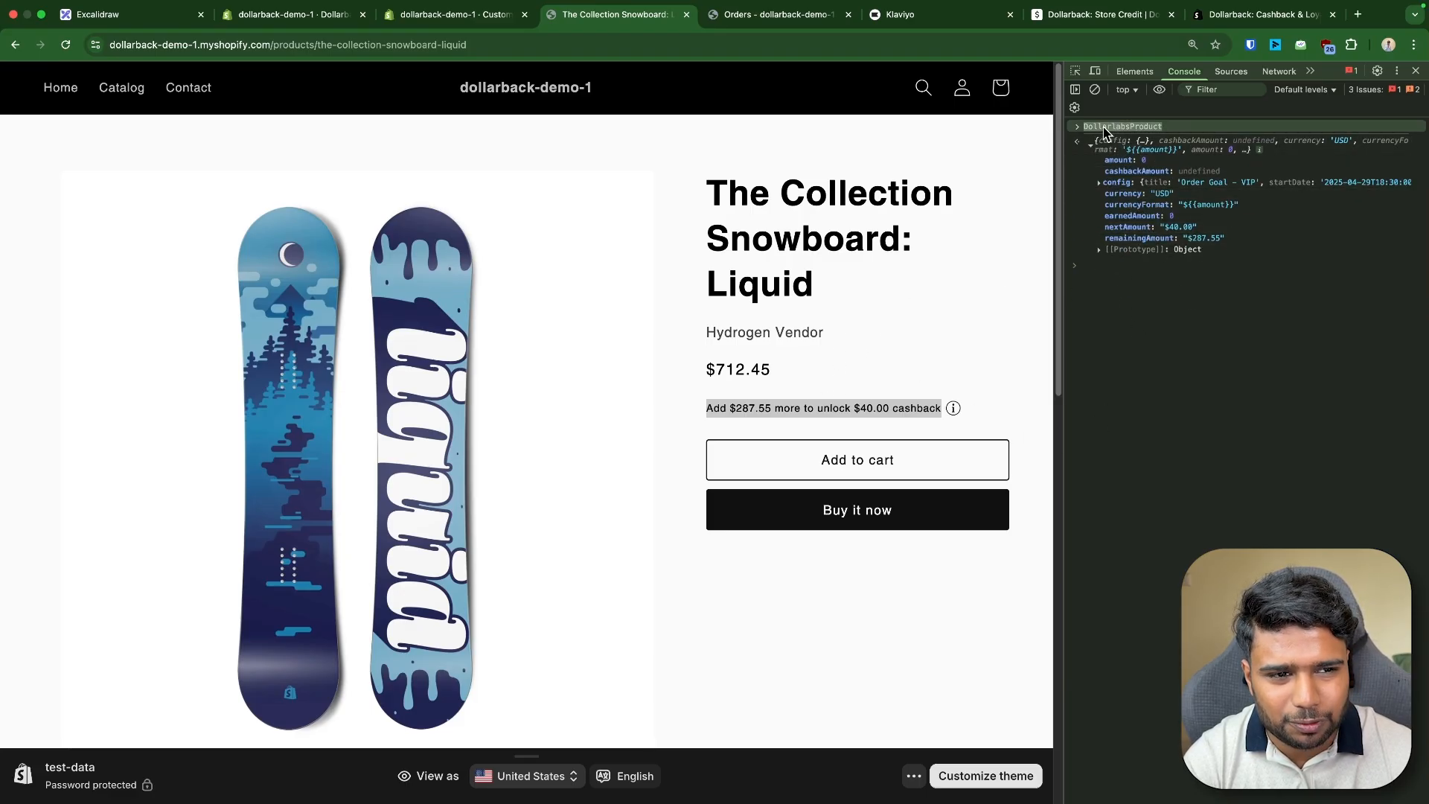
triple_click(709, 409)
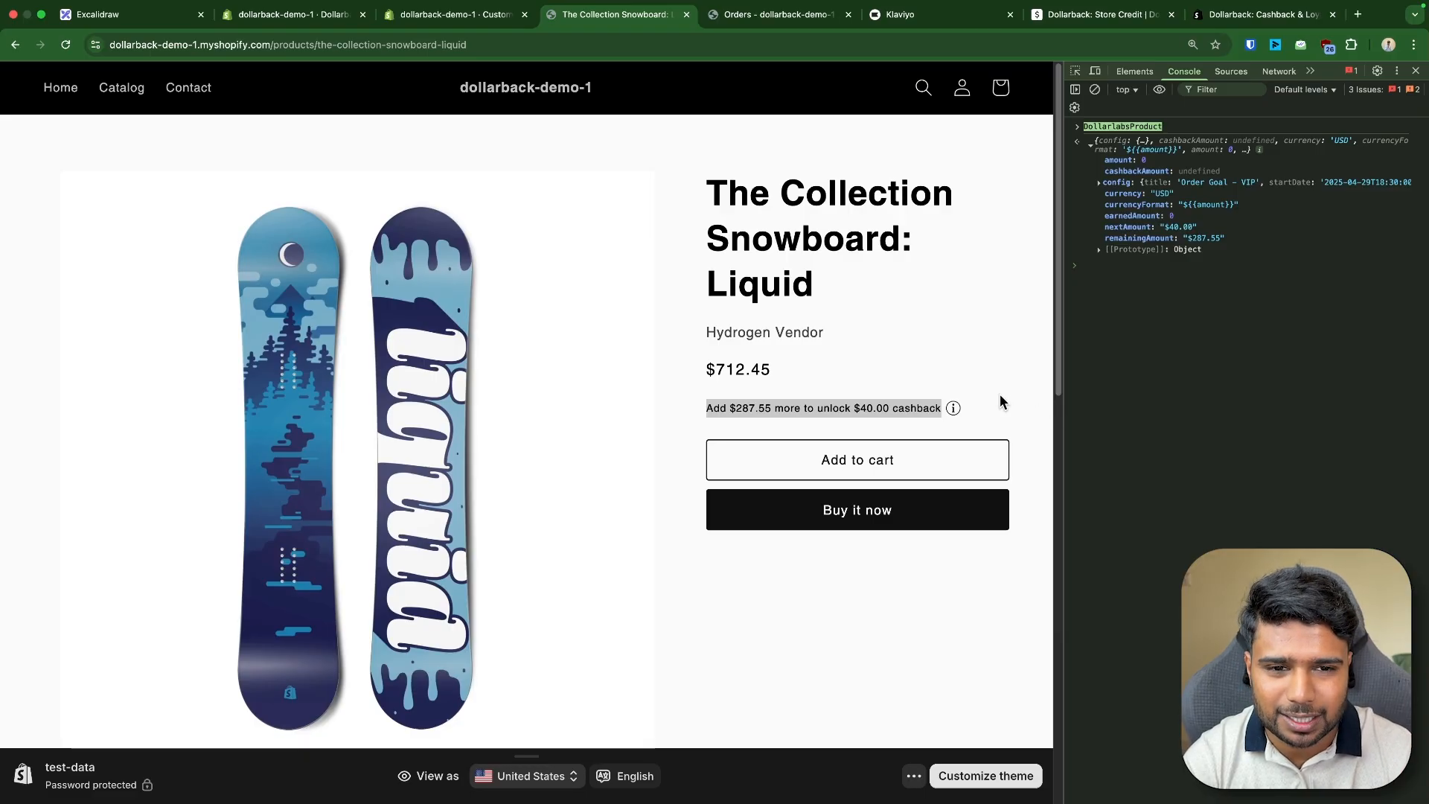
drag(707, 182, 966, 406)
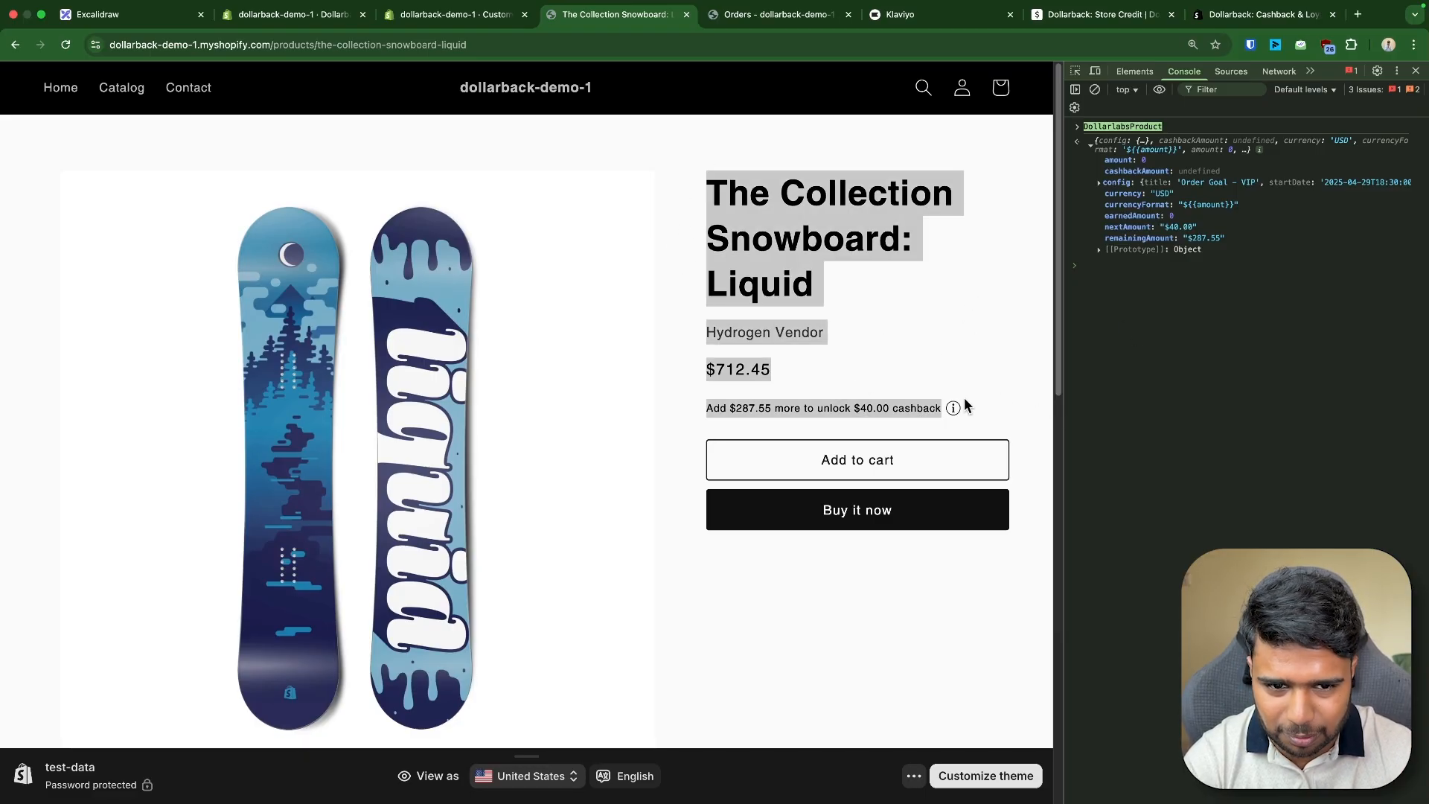
- Go to the storefront cart page and query DollarlabsCart in the console
drag(275, 45, 890, 61)
key(BackSpace)
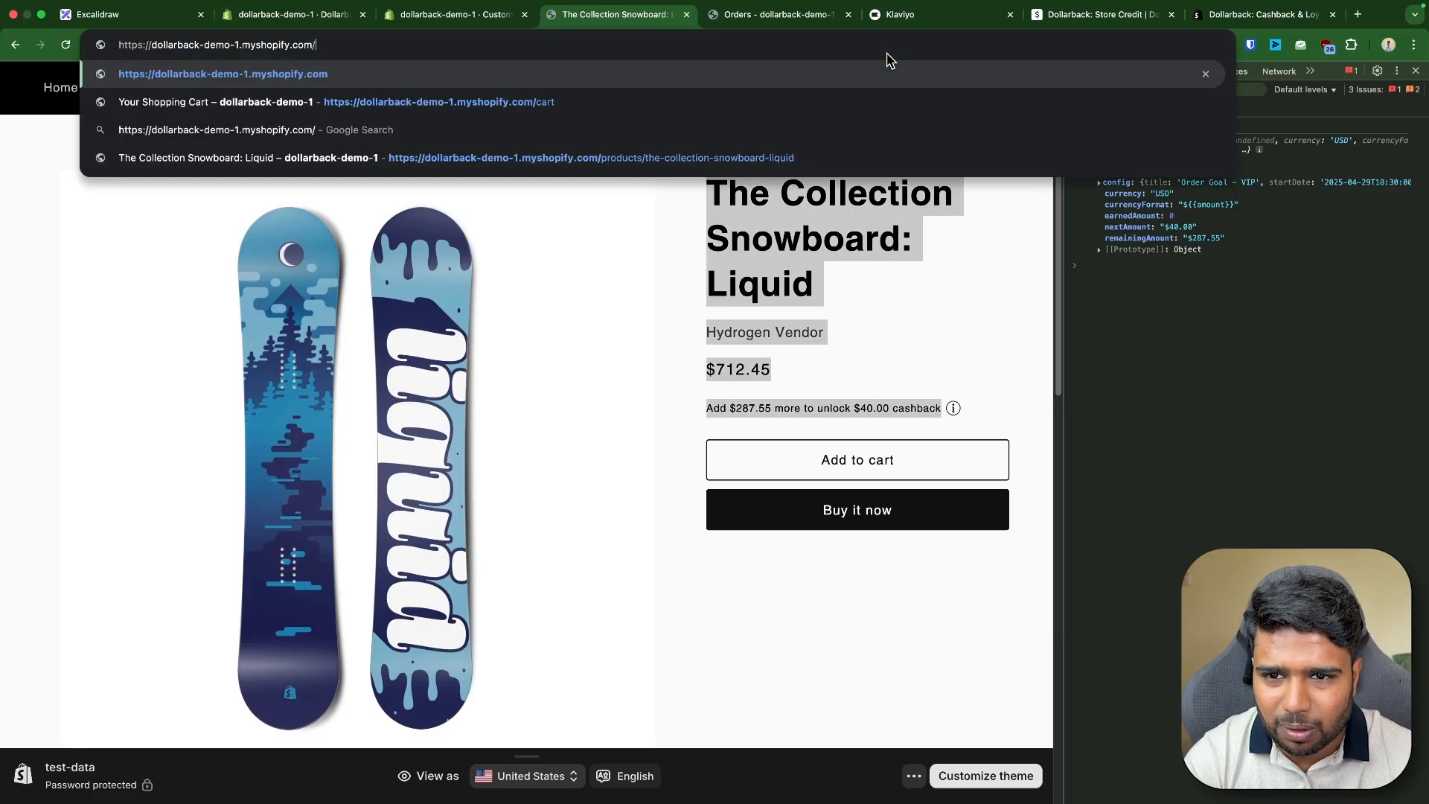
text(cart)
key(Return)
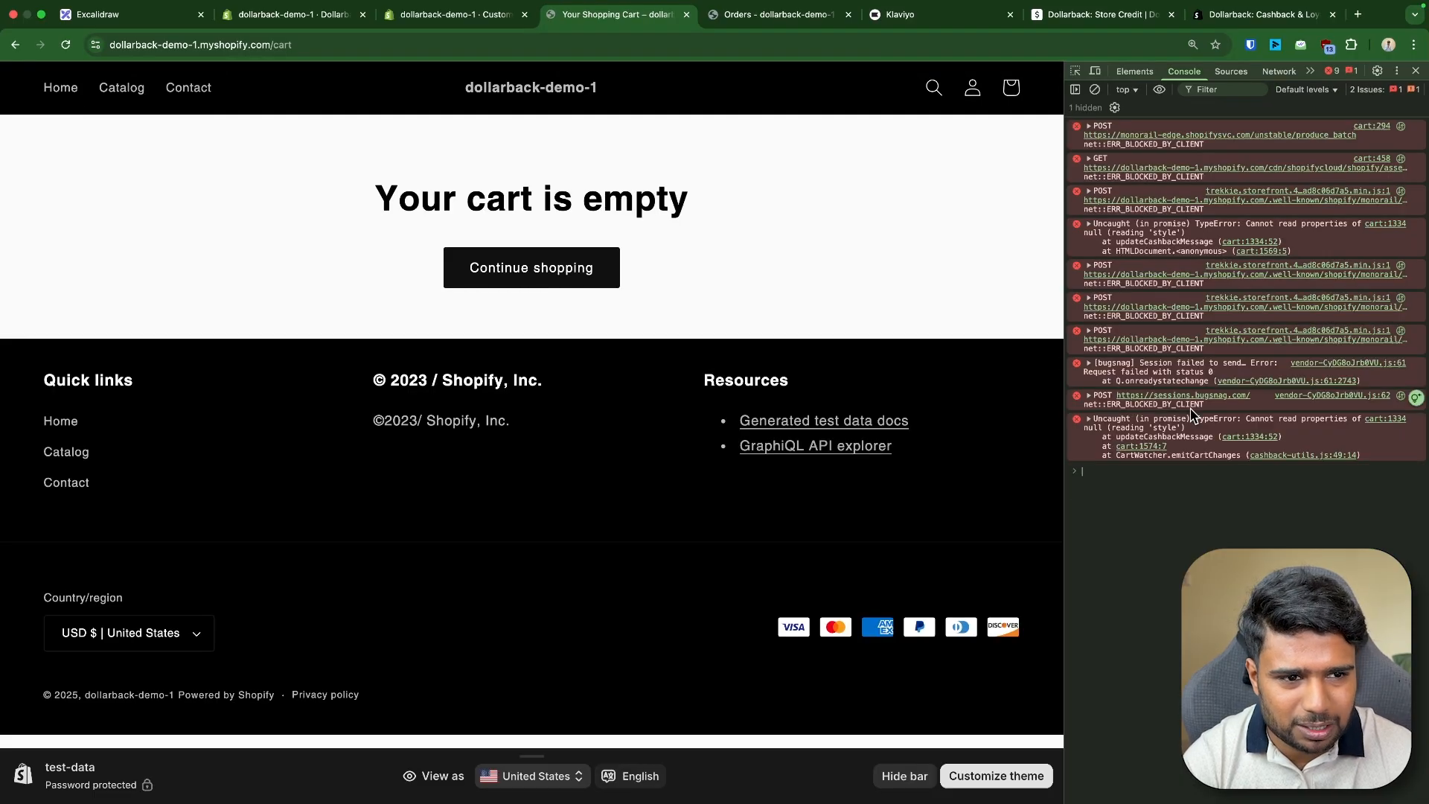
click(1191, 413)
text(Dollarlabs)
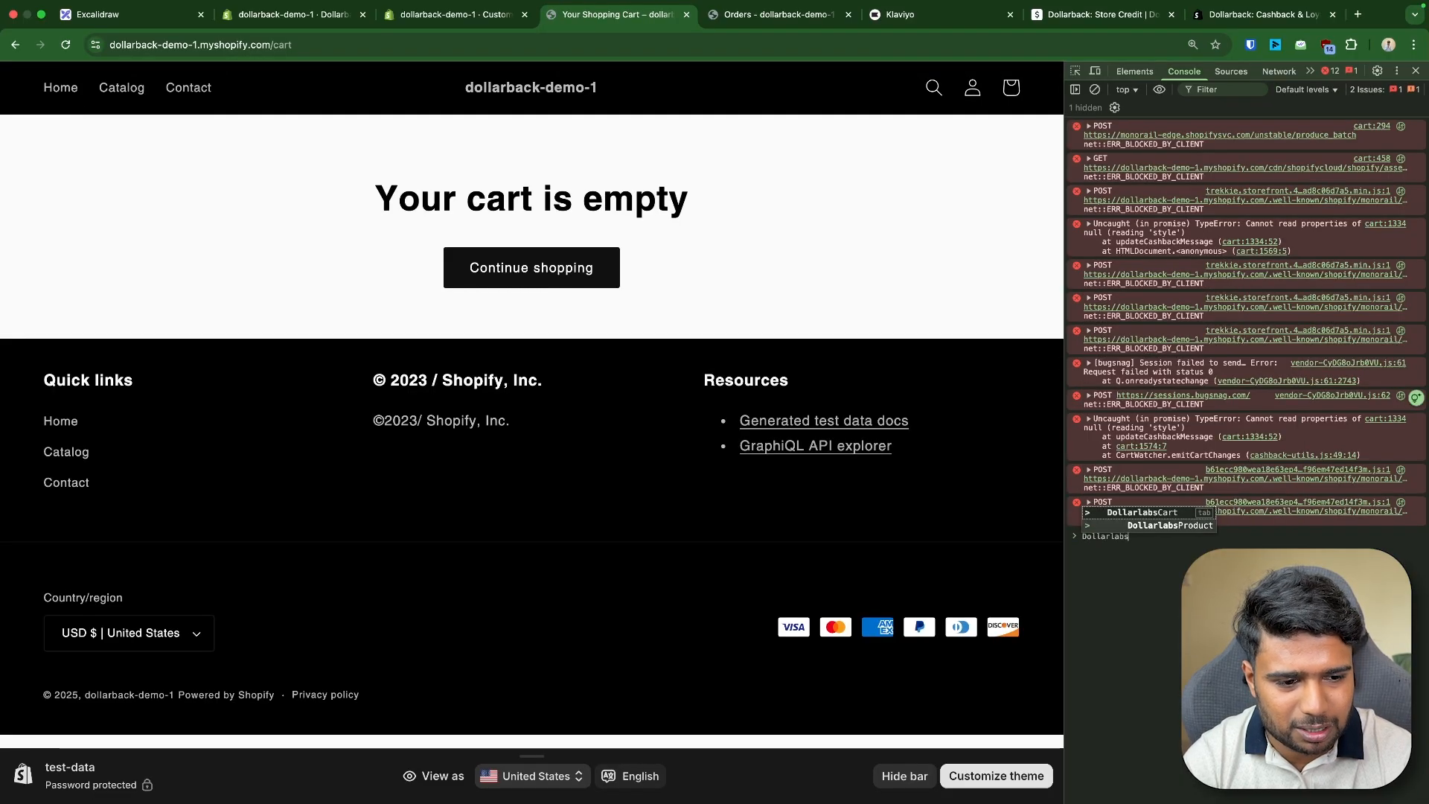
text(Cart)
key(Return)
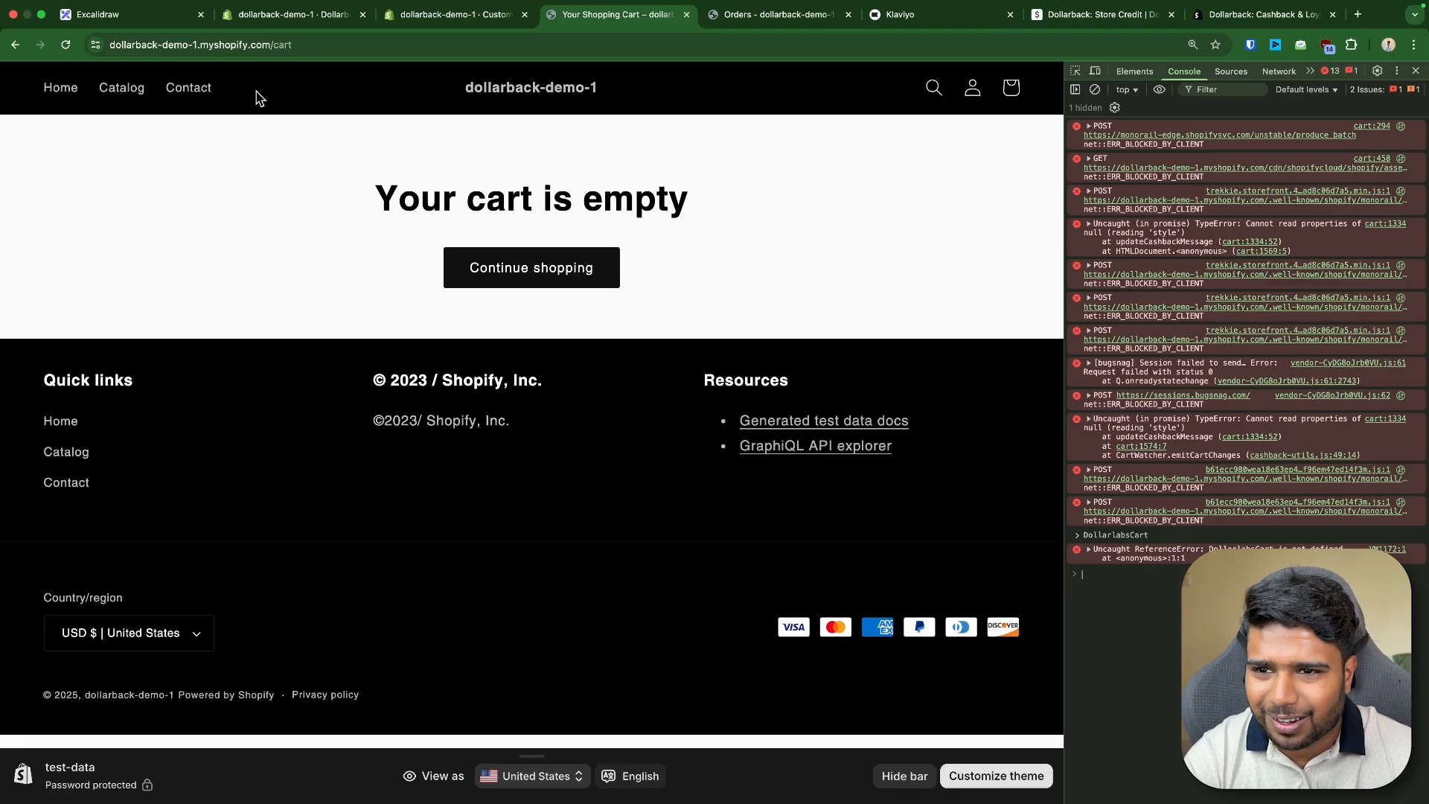
- Return to the cart containing the snowboard and expand the DollarlabsCart object's configs in the console
click(16, 45)
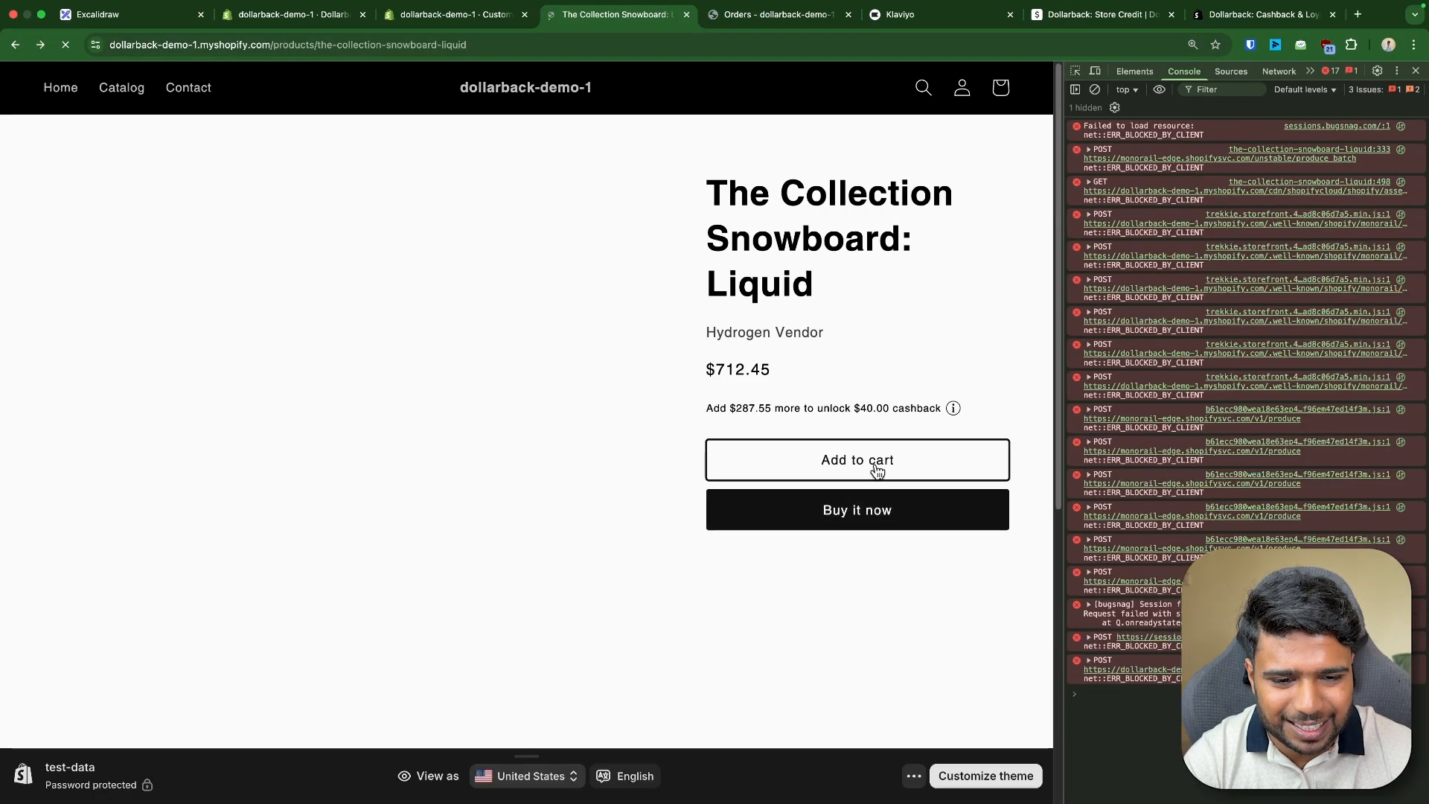
click(40, 45)
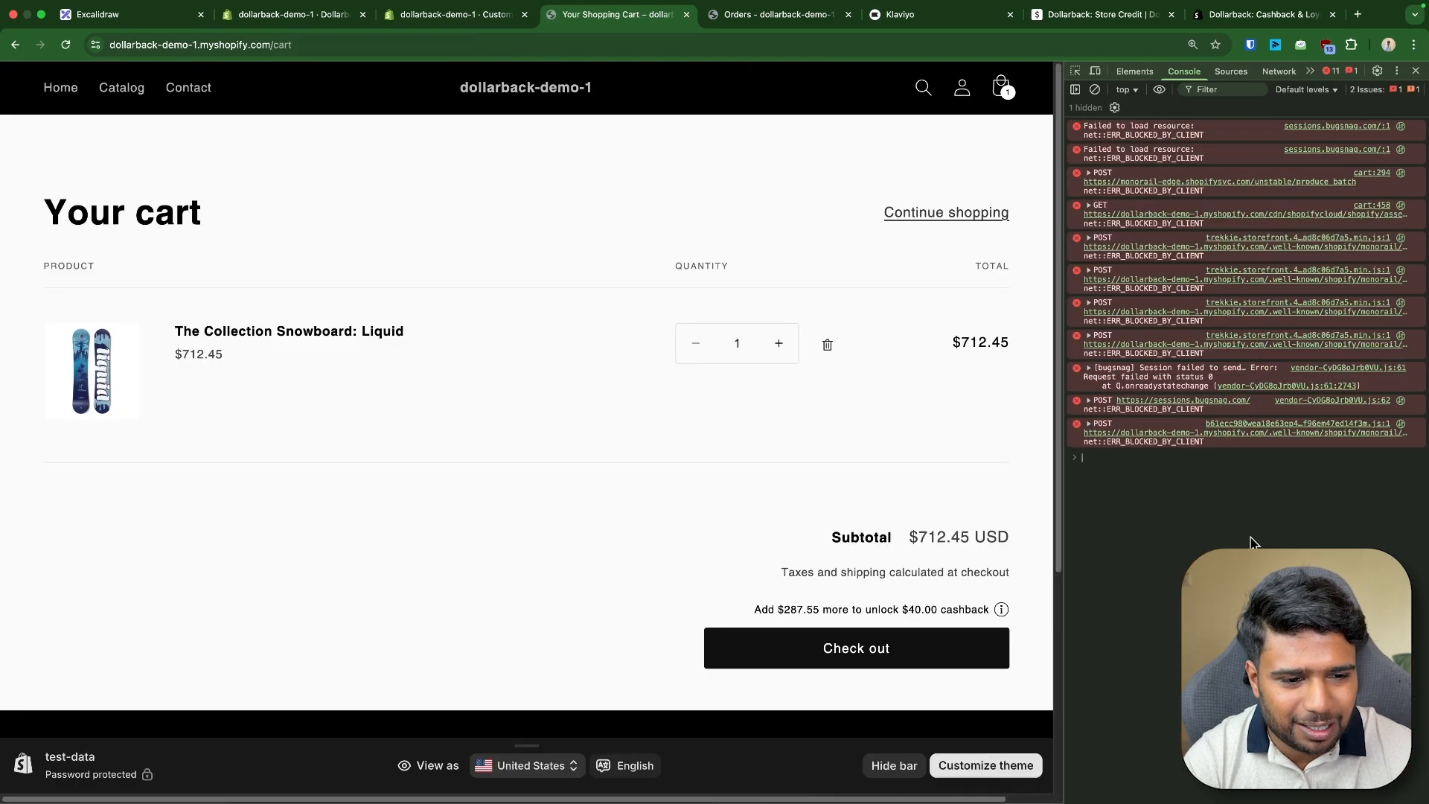
text(DollarlabsCart)
key(Return)
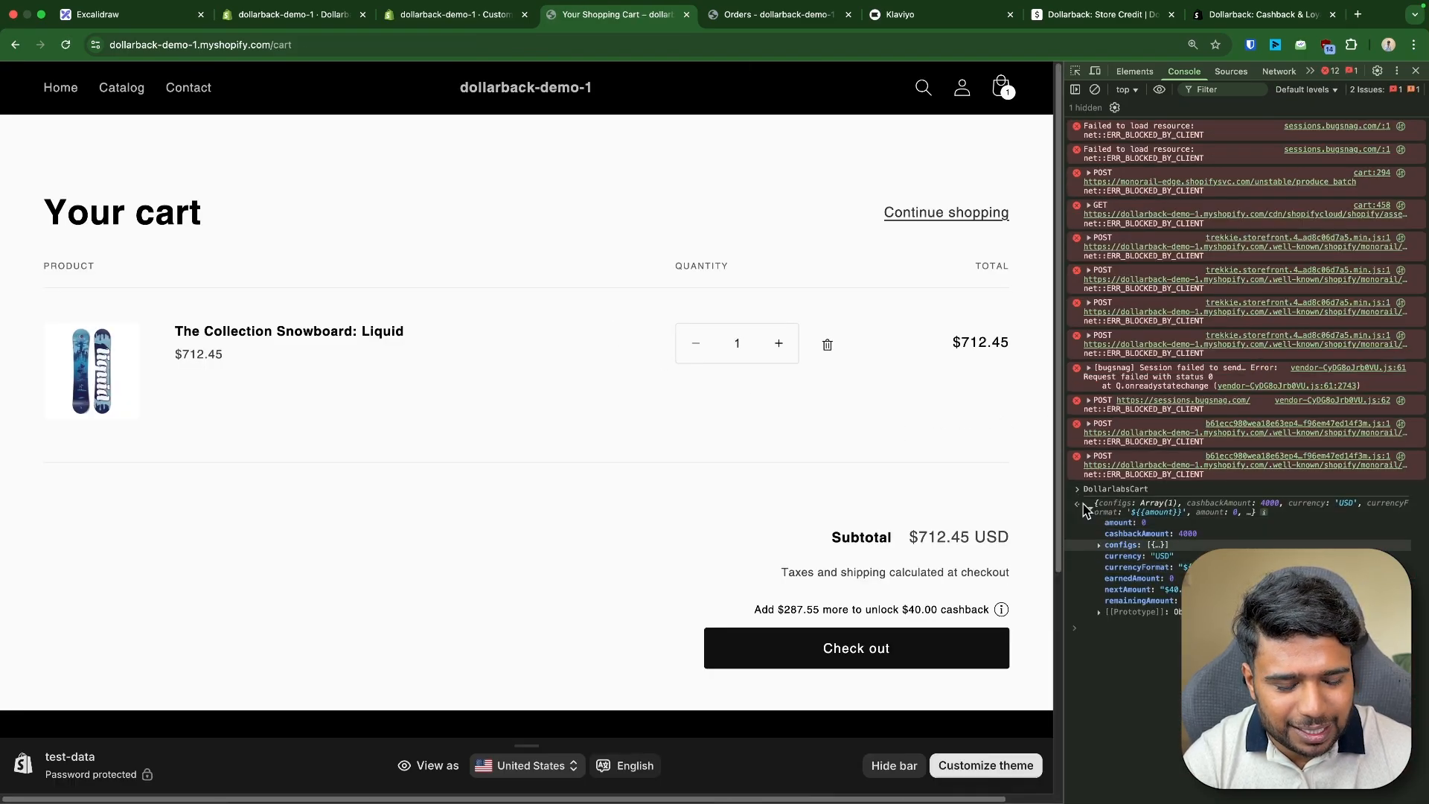
click(1099, 545)
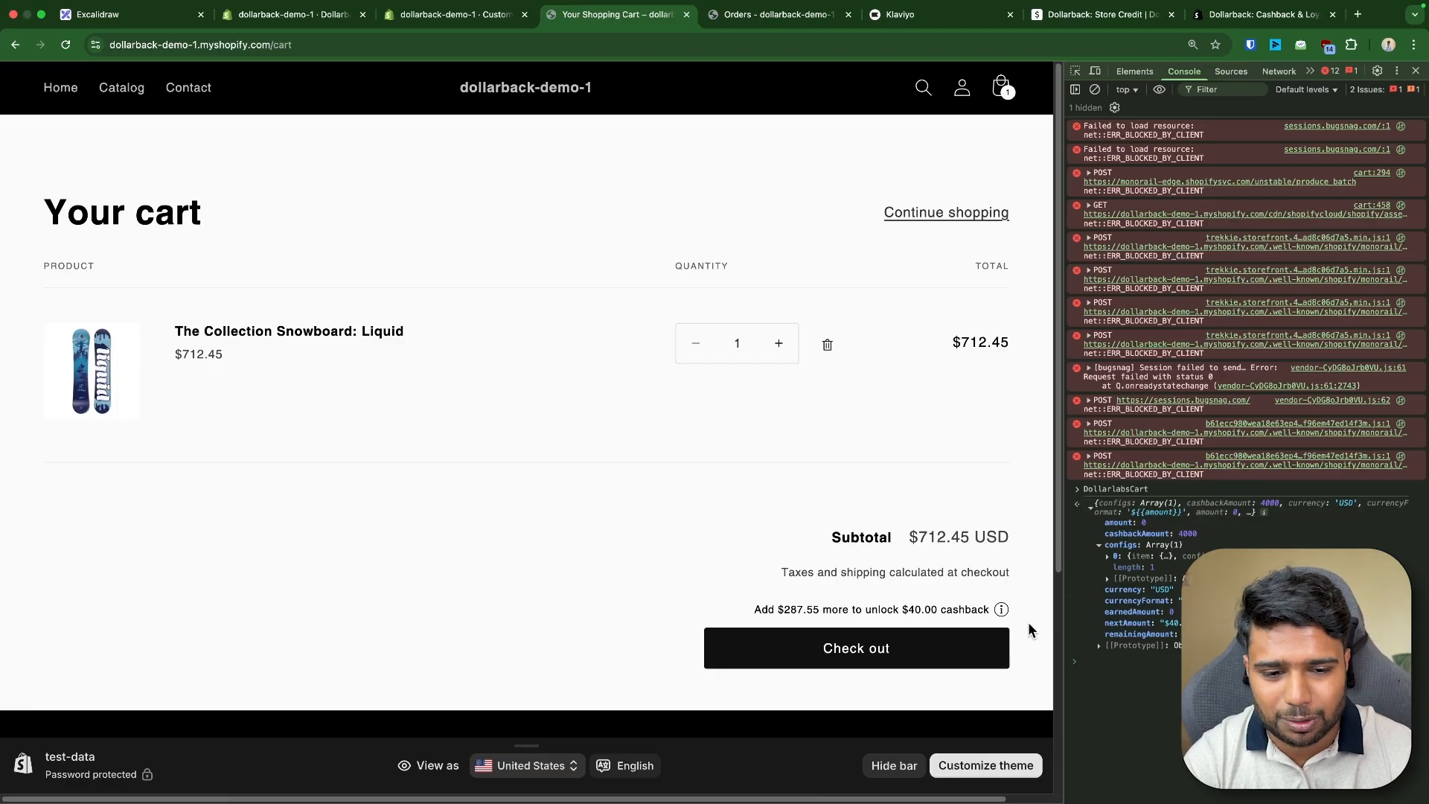
- Open and close the storefront cart drawer, then view the customer's store credit timeline in the admin
click(1001, 87)
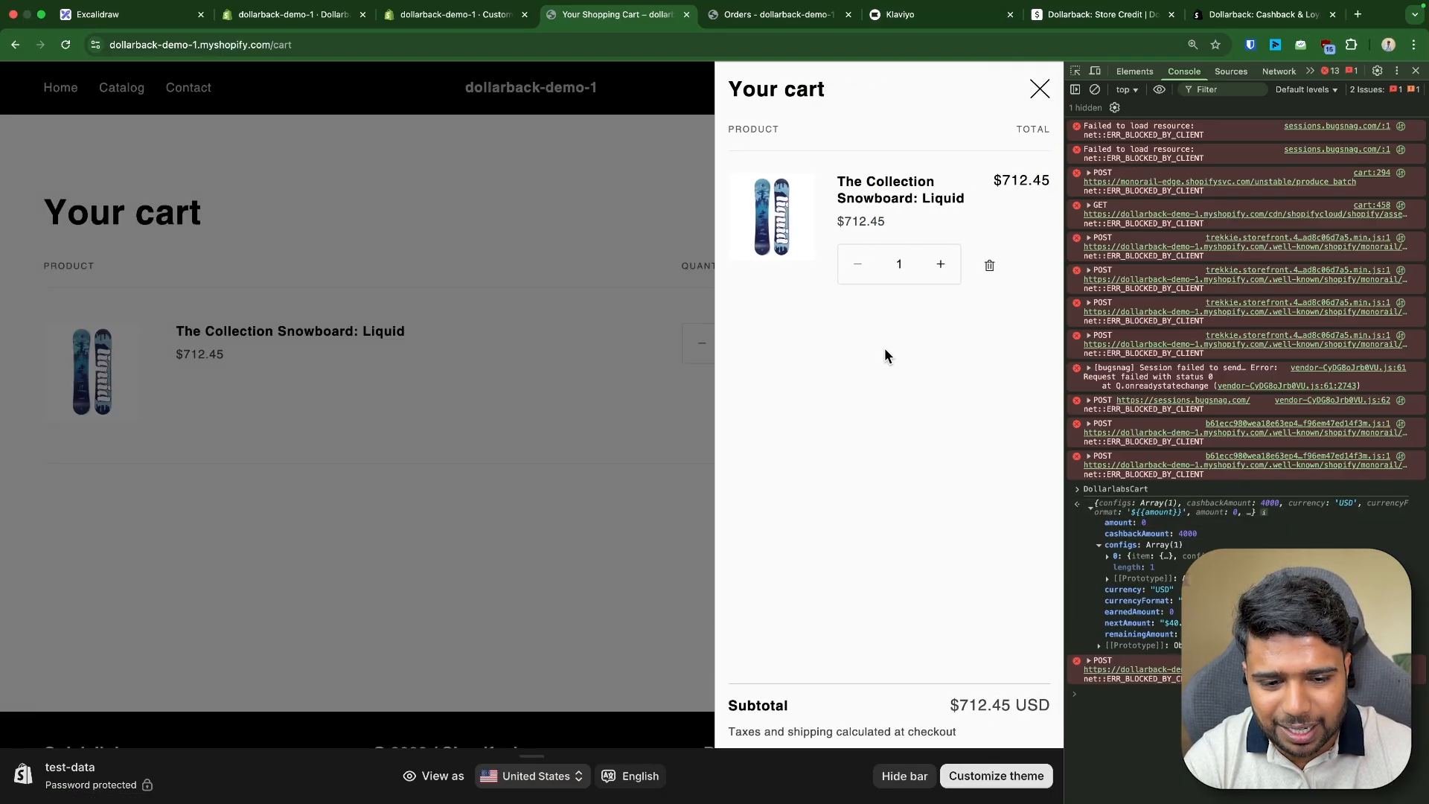
click(547, 375)
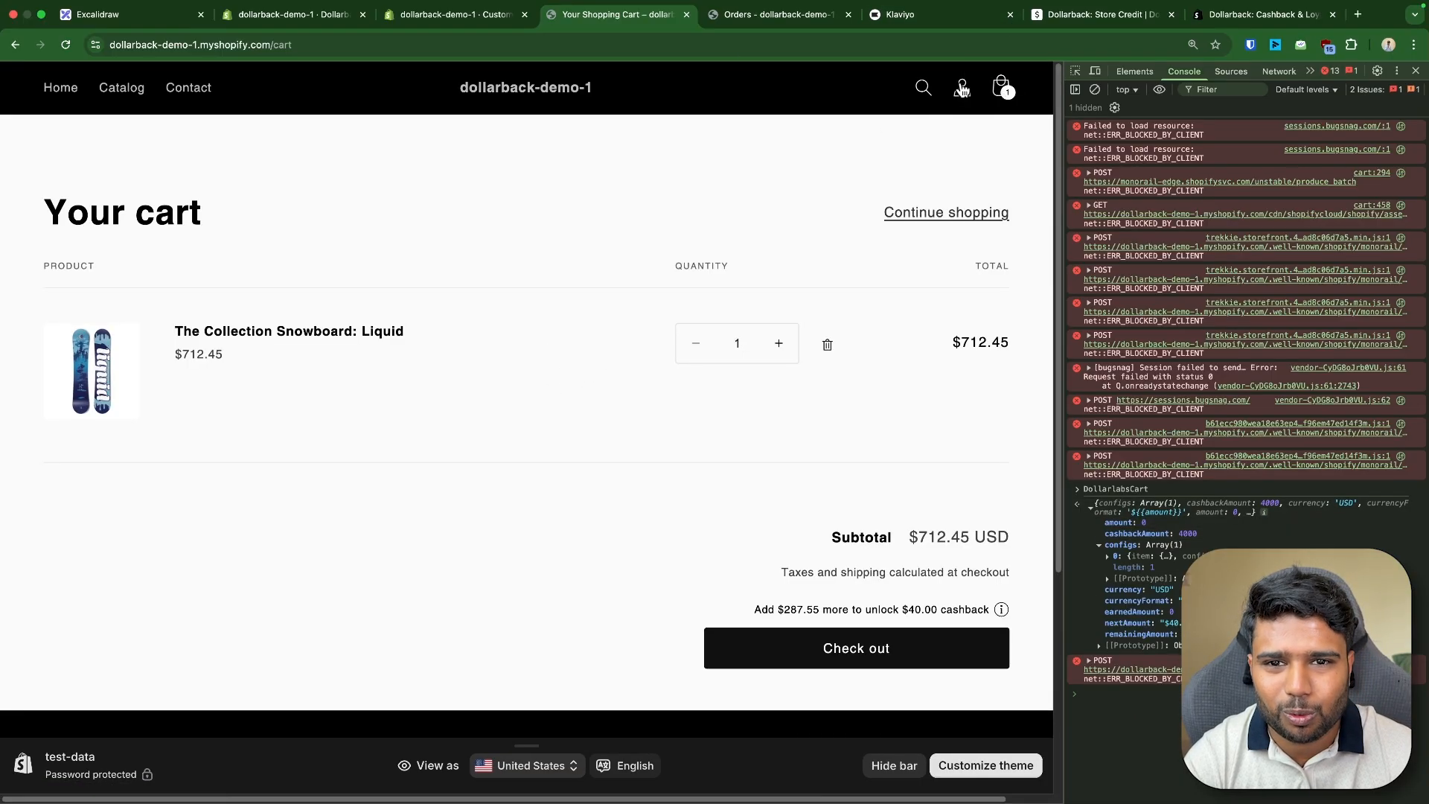
click(450, 15)
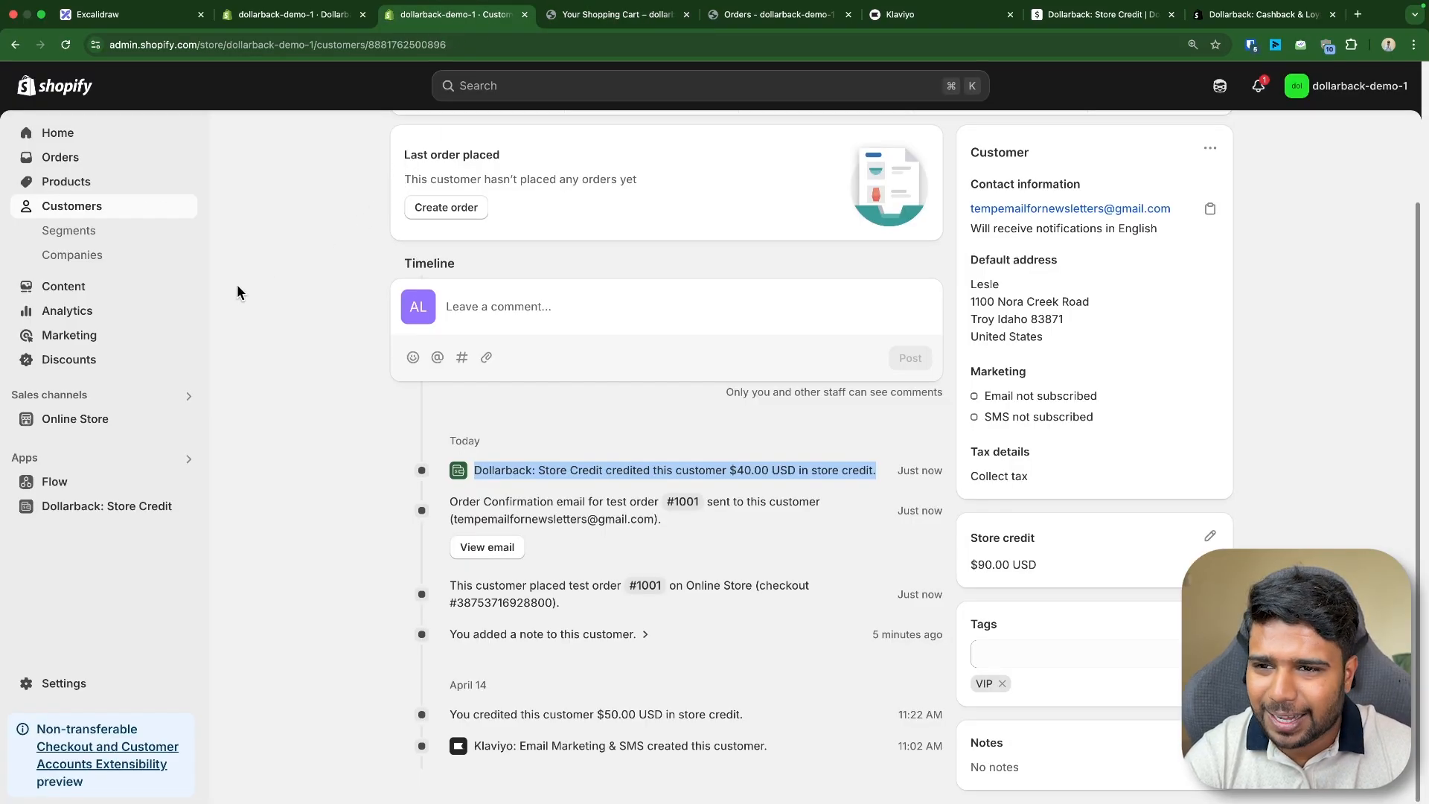
- Review the order goal based cashback configuration diagram on the whiteboard
click(138, 15)
scroll(573, 311, down, 4)
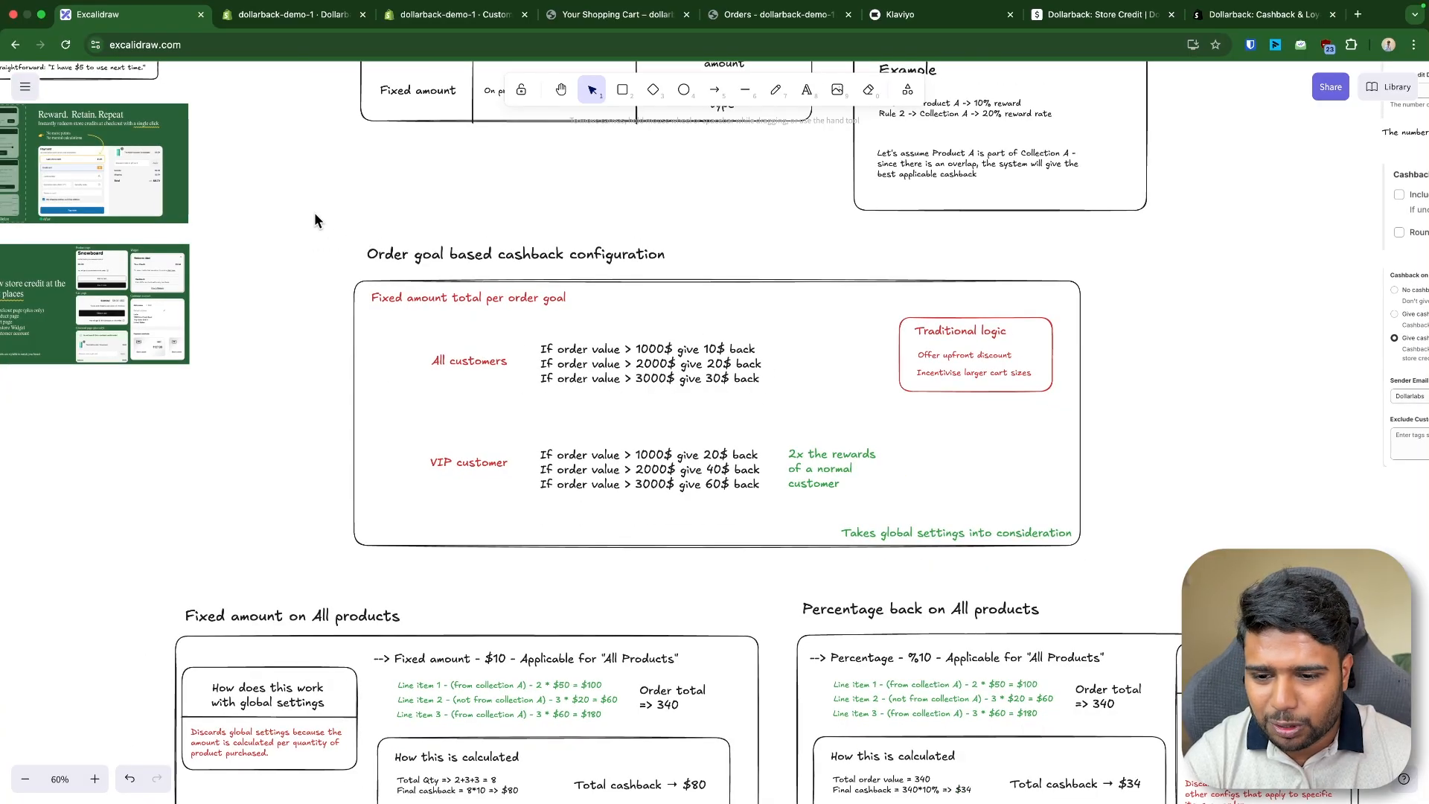
drag(315, 214, 1124, 571)
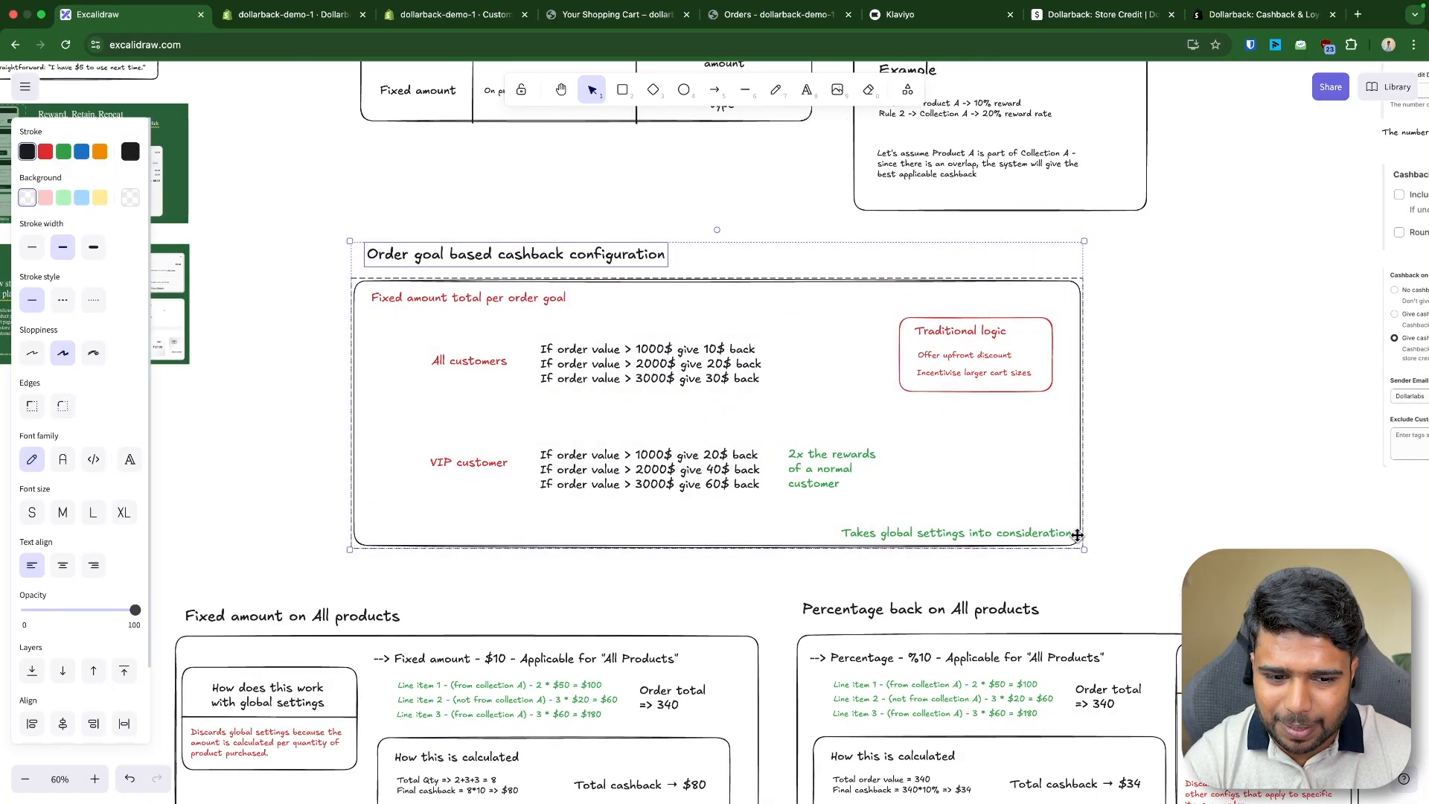
click(832, 416)
scroll(542, 402, up, 1)
scroll(963, 558, up, 2)
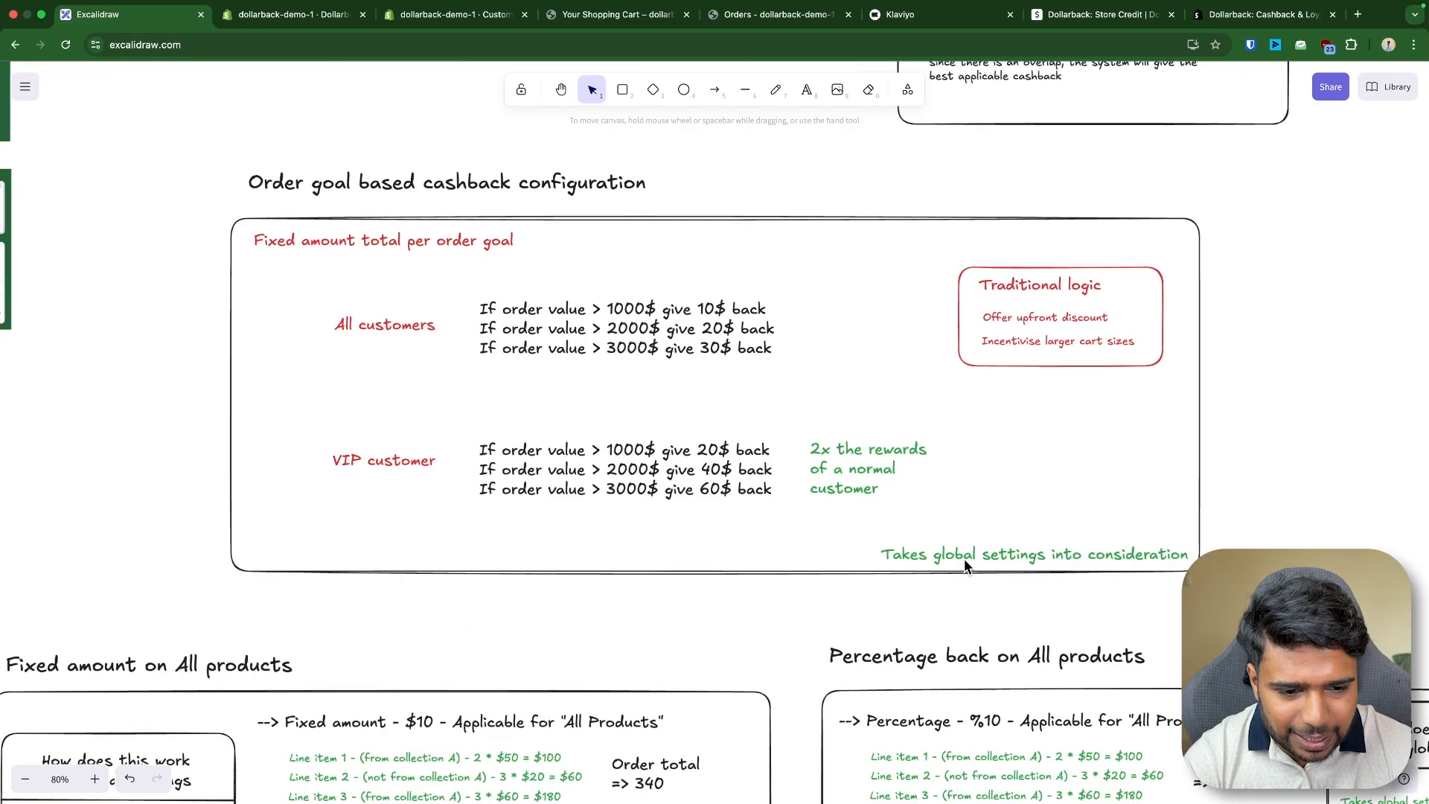
click(963, 559)
double_click(963, 558)
- Open the Dollarback Settings page and examine the Base Cashback On and Store Credit Visibility options
click(448, 18)
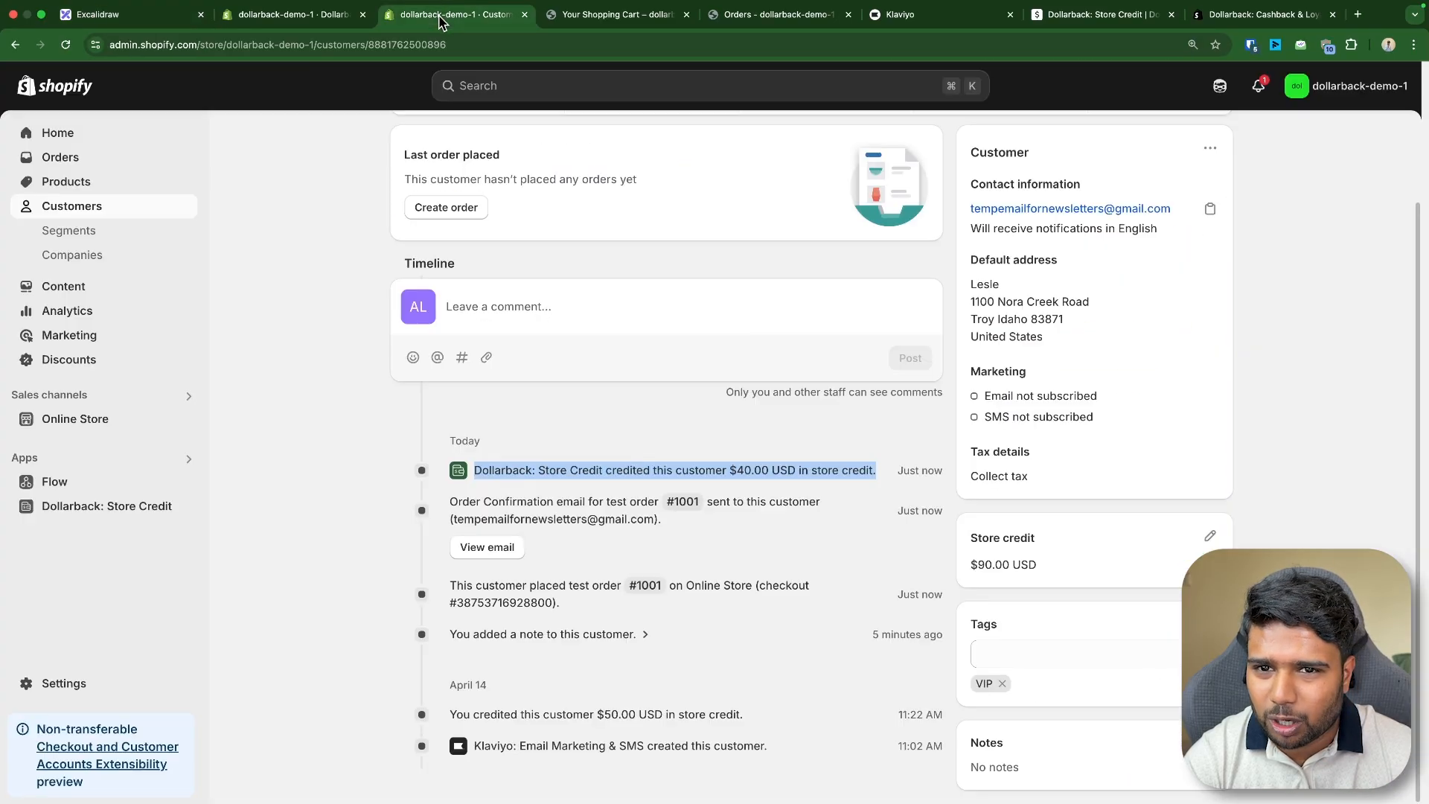
click(290, 14)
click(93, 625)
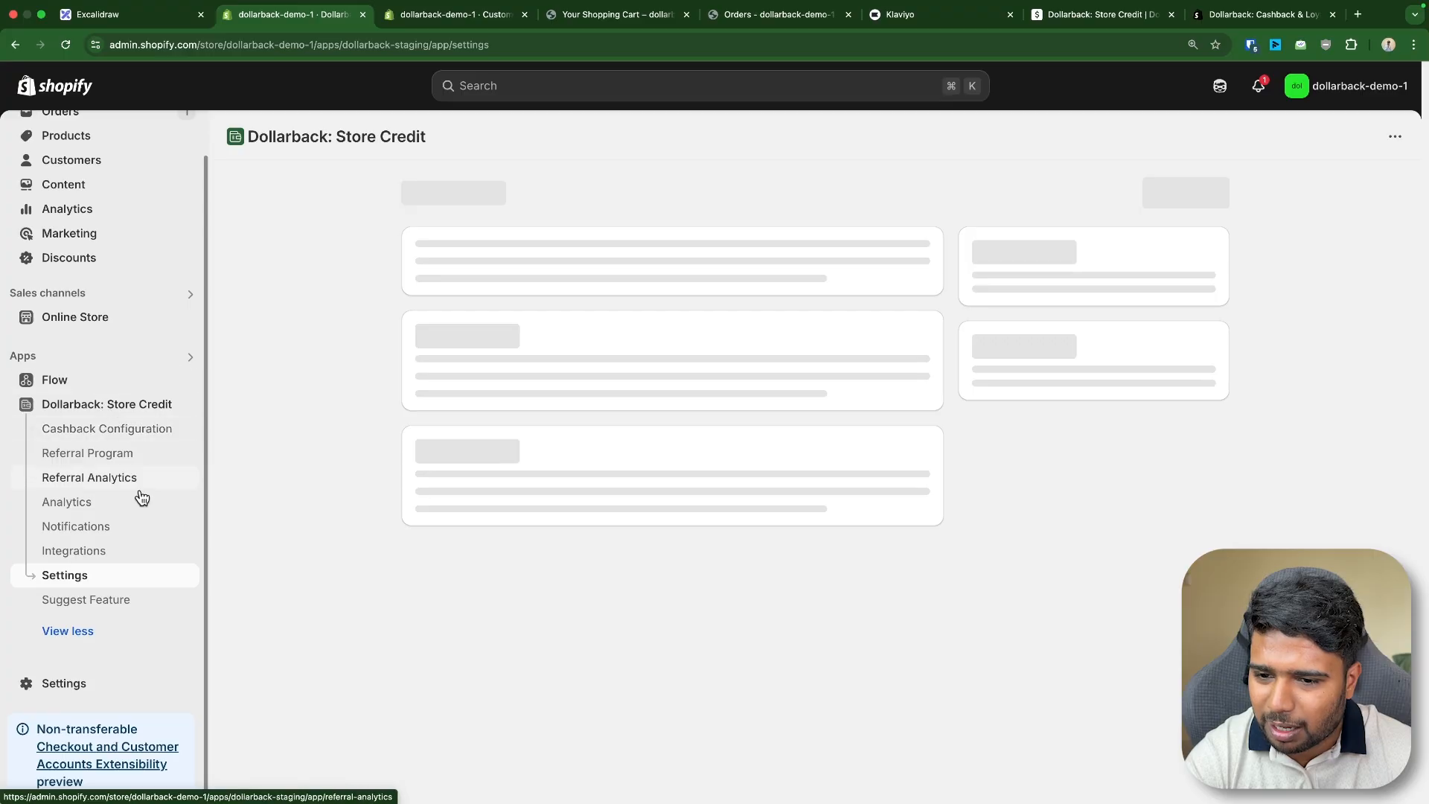
drag(412, 258, 656, 391)
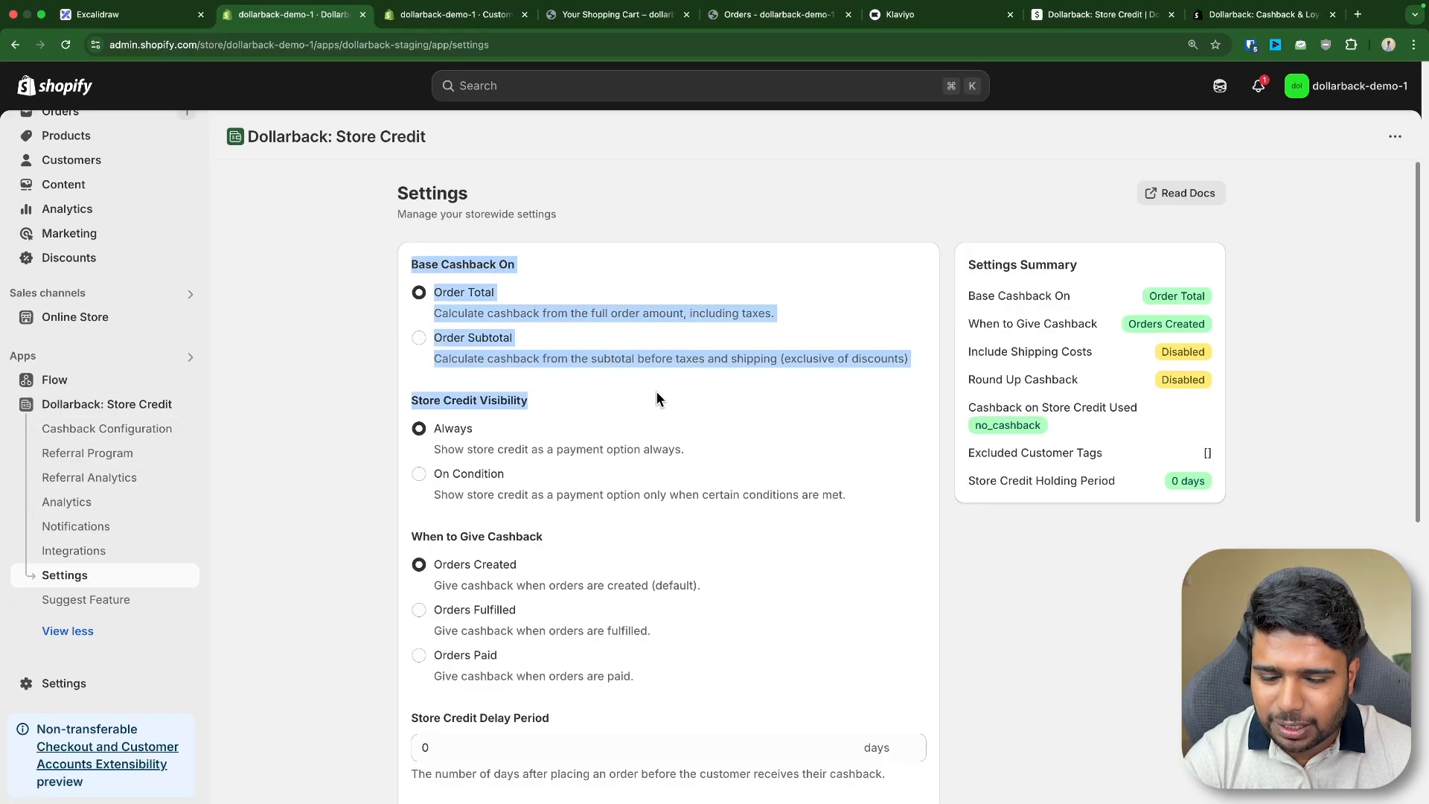
- Examine the order goal section and the Cashback Types table on the whiteboard
click(132, 17)
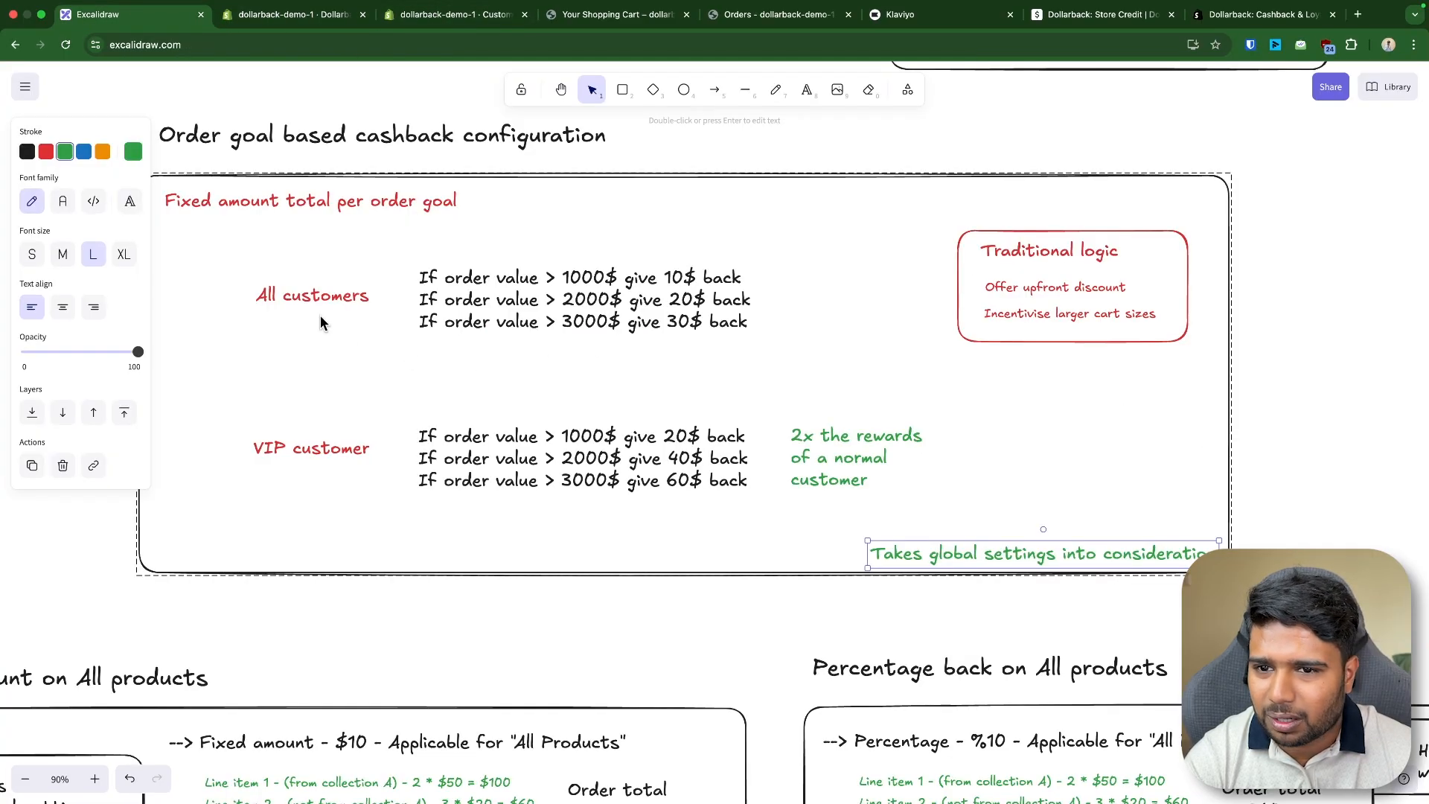
click(349, 140)
click(882, 136)
scroll(713, 298, up, 3)
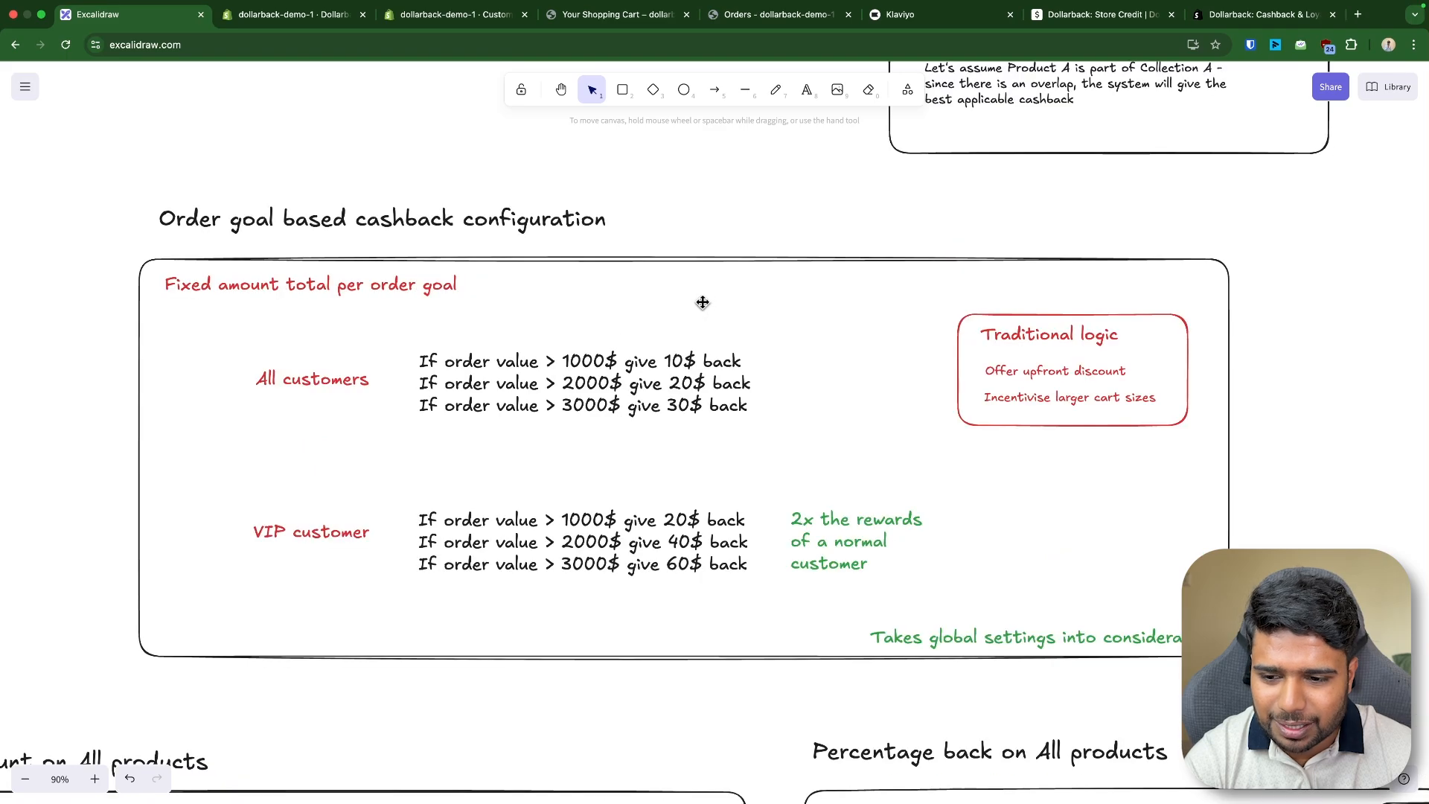
scroll(702, 305, down, 2)
drag(880, 198, 904, 588)
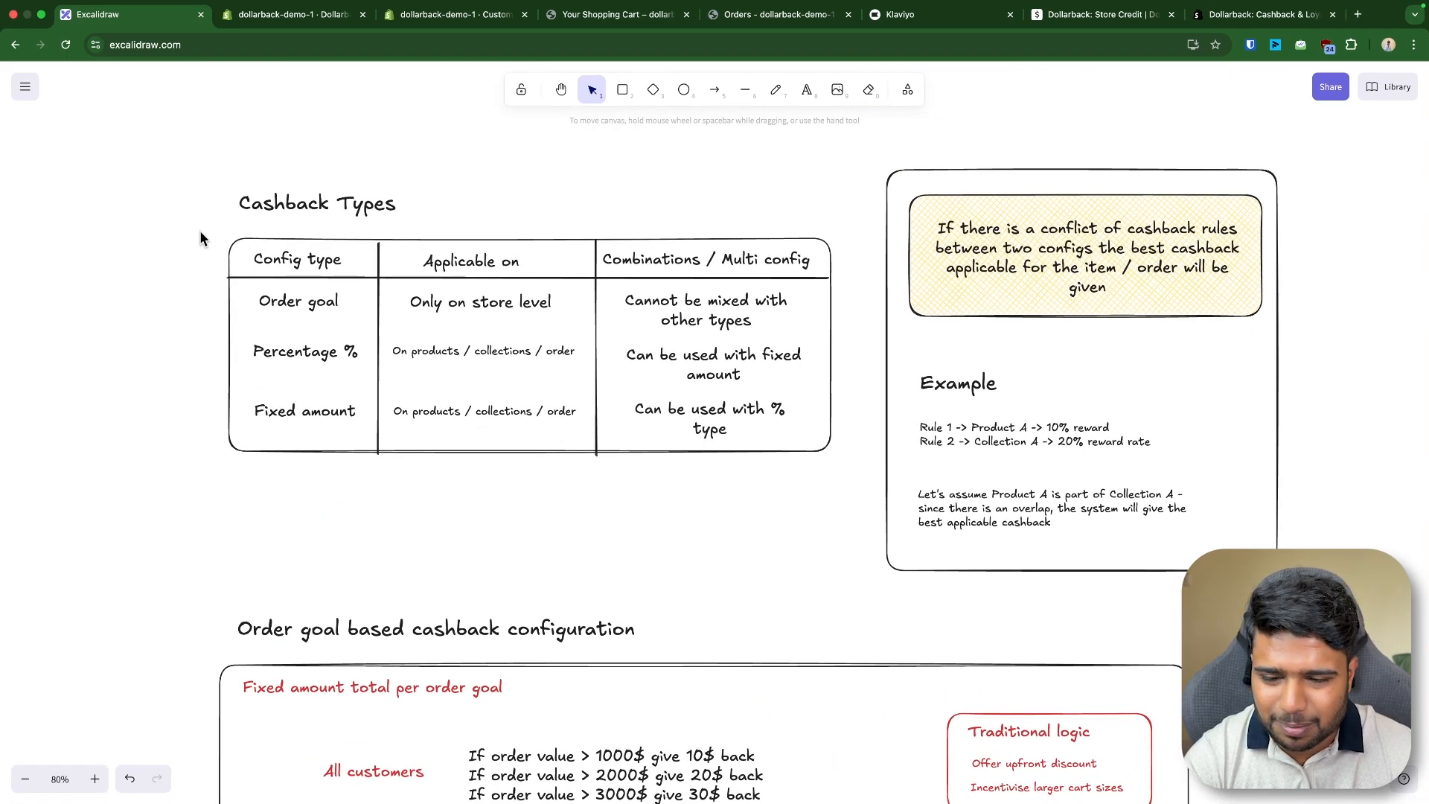
drag(154, 118, 1308, 578)
click(1109, 596)
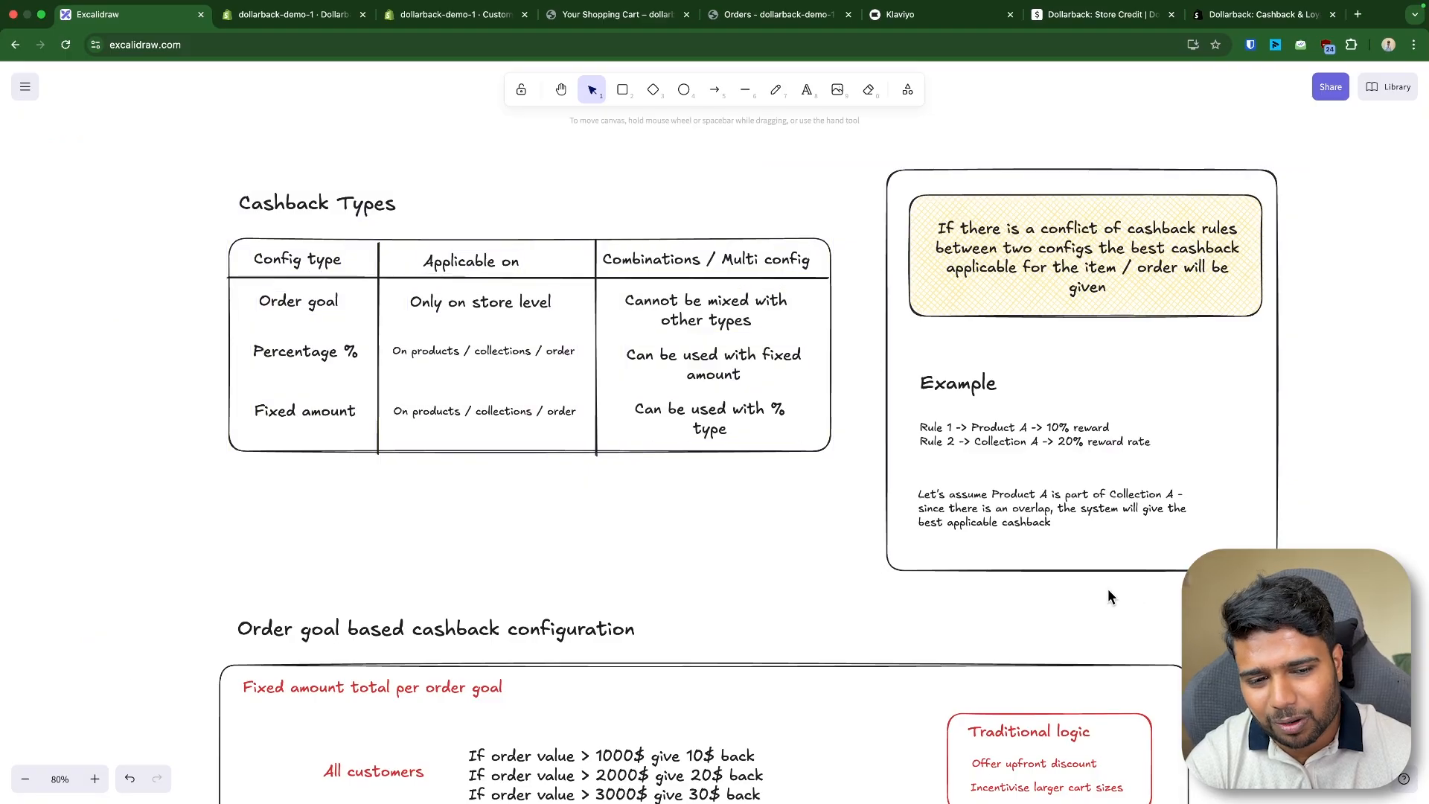
- Examine the Cashback Types table's config types and where each applies on the whiteboard
scroll(964, 527, down, 2)
drag(713, 567, 398, 356)
drag(277, 350, 389, 354)
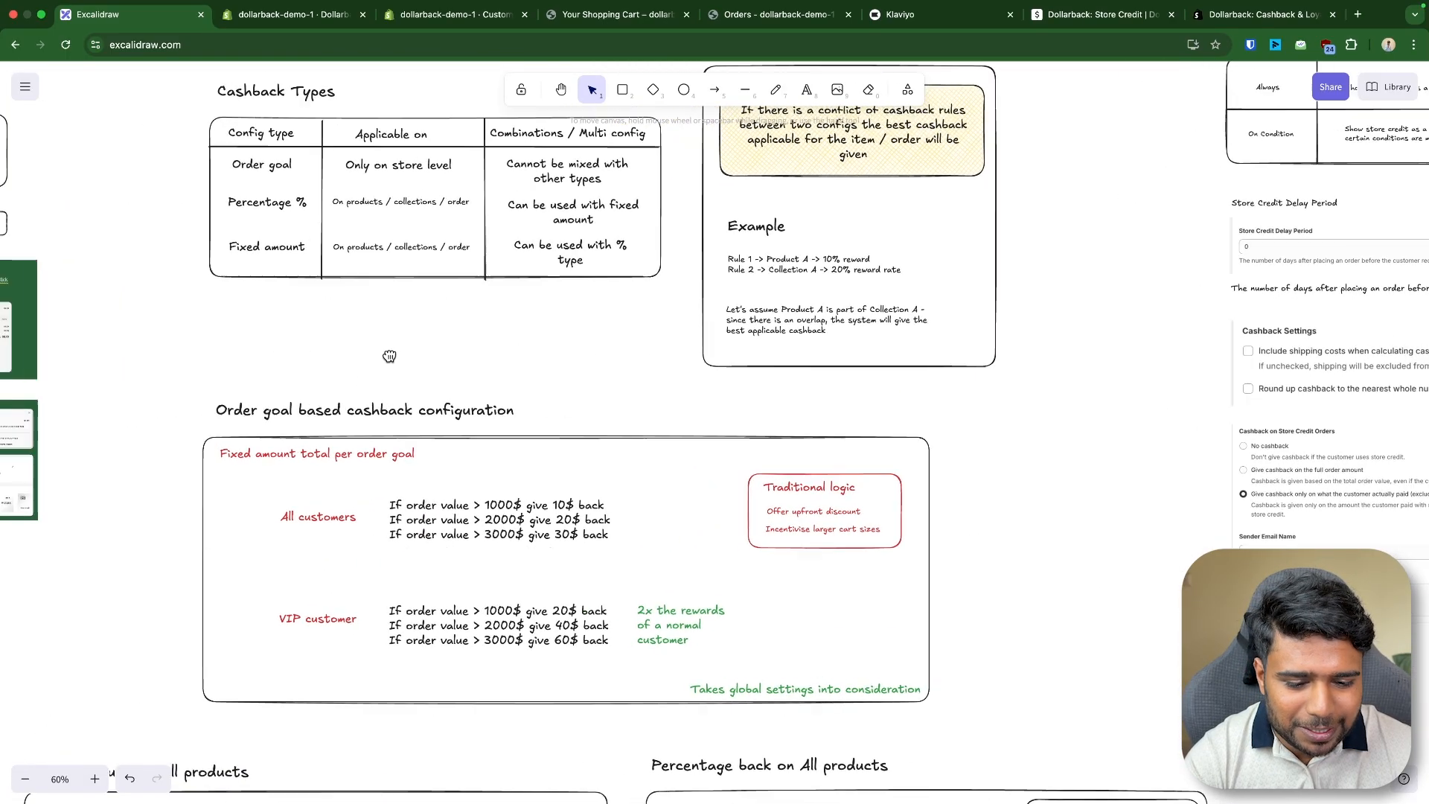
scroll(497, 340, up, 2)
scroll(497, 340, down, 2)
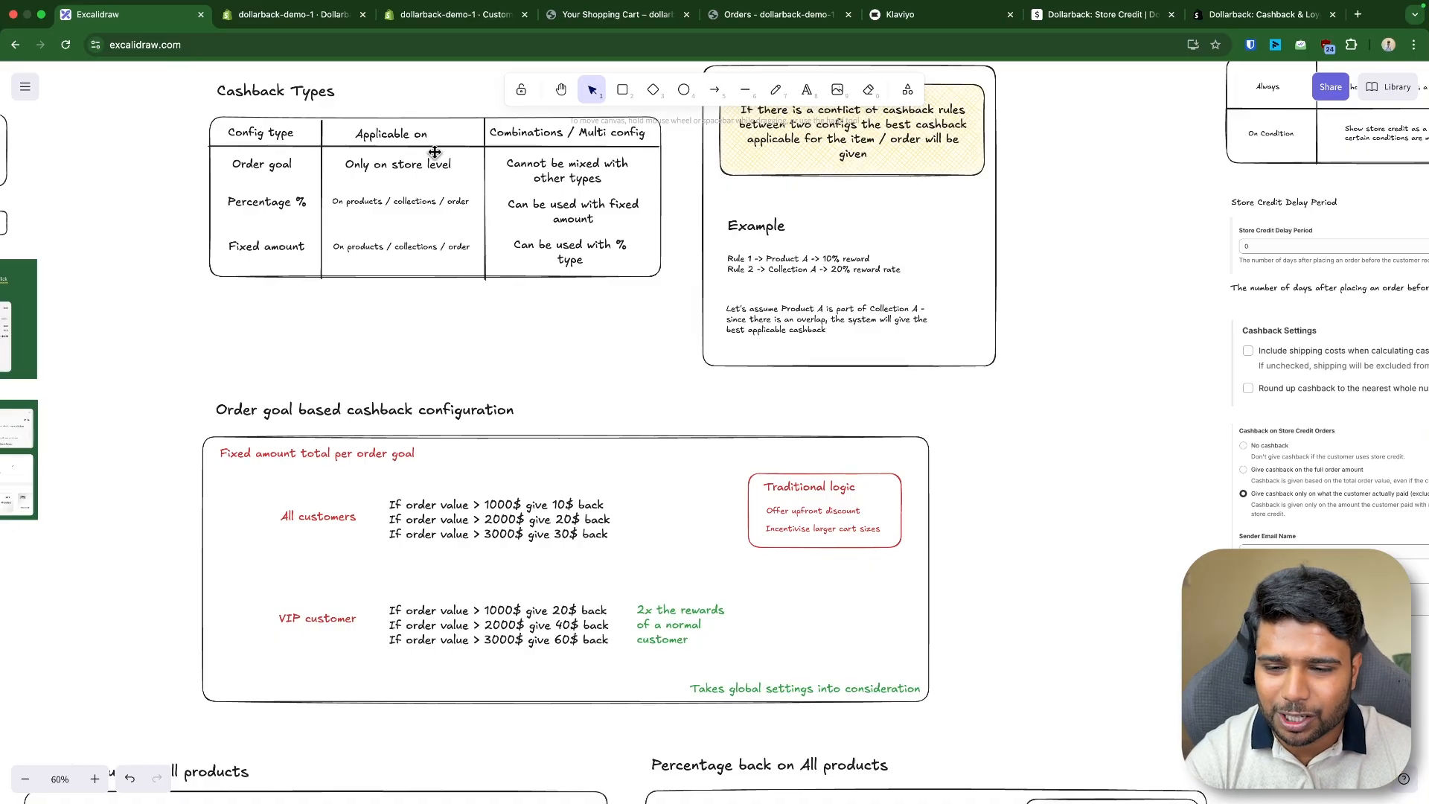
click(243, 195)
click(272, 239)
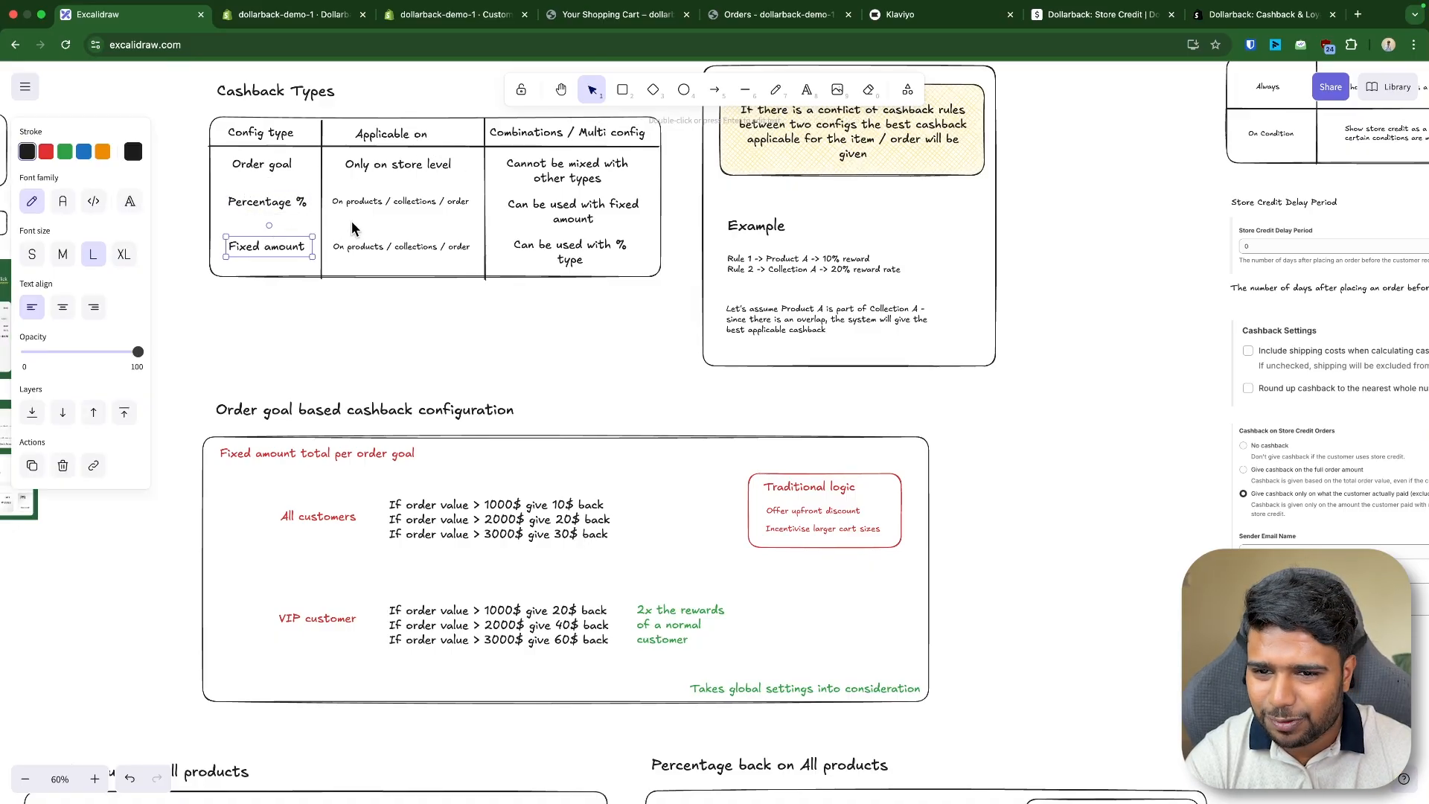
click(396, 202)
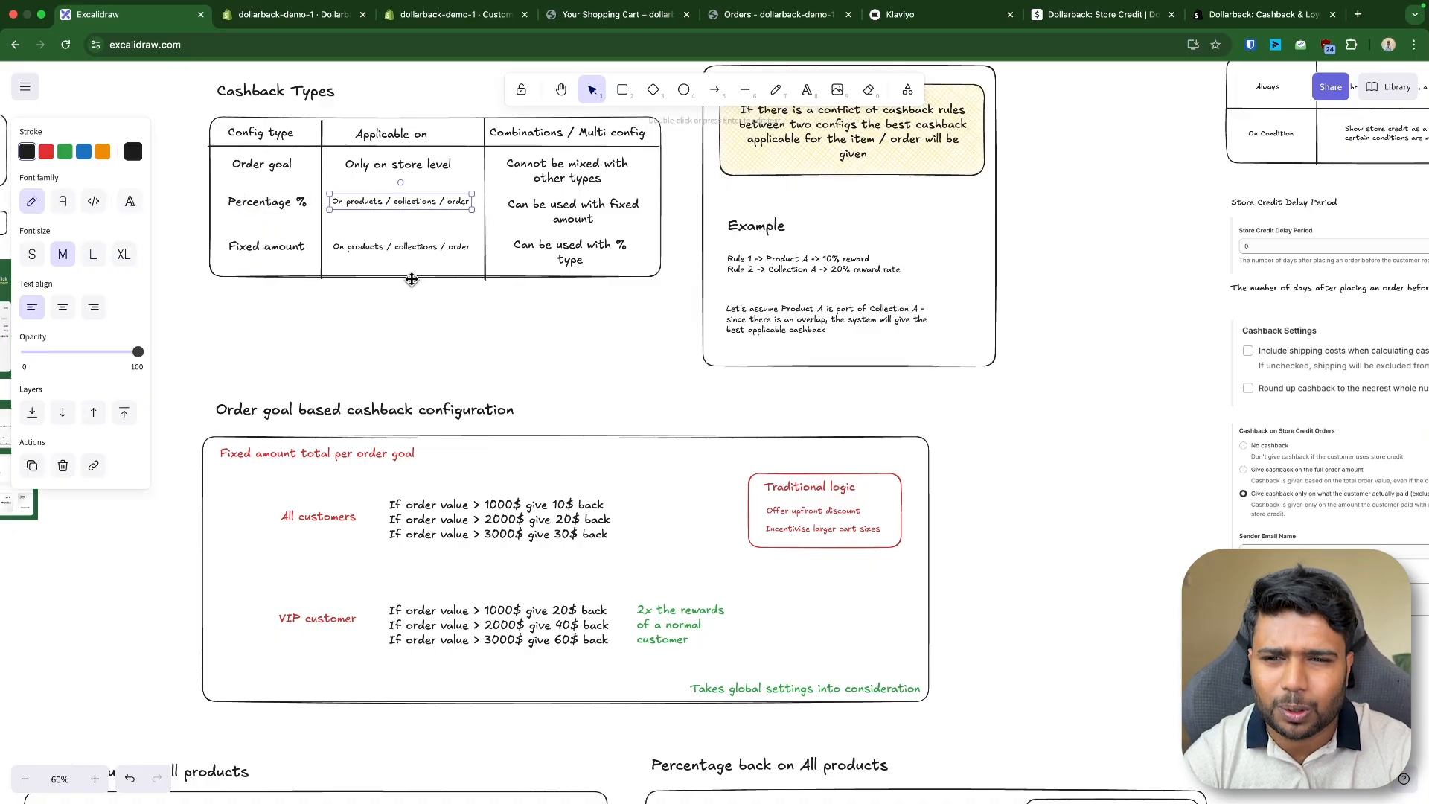